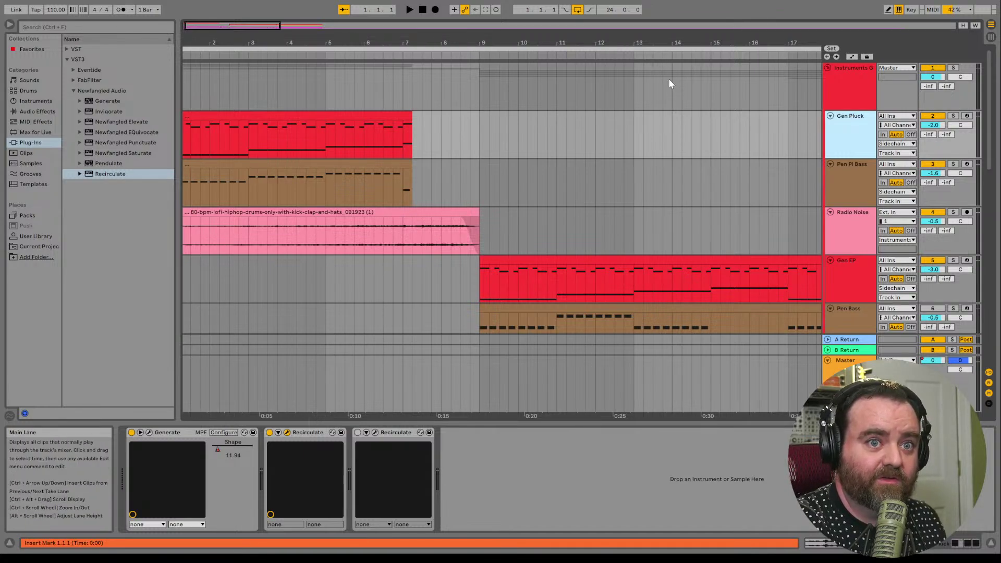
- Play back the full arrangement from bar 1 and return the playhead to the start
{"action": "left_click", "coordinate": [409, 10]}
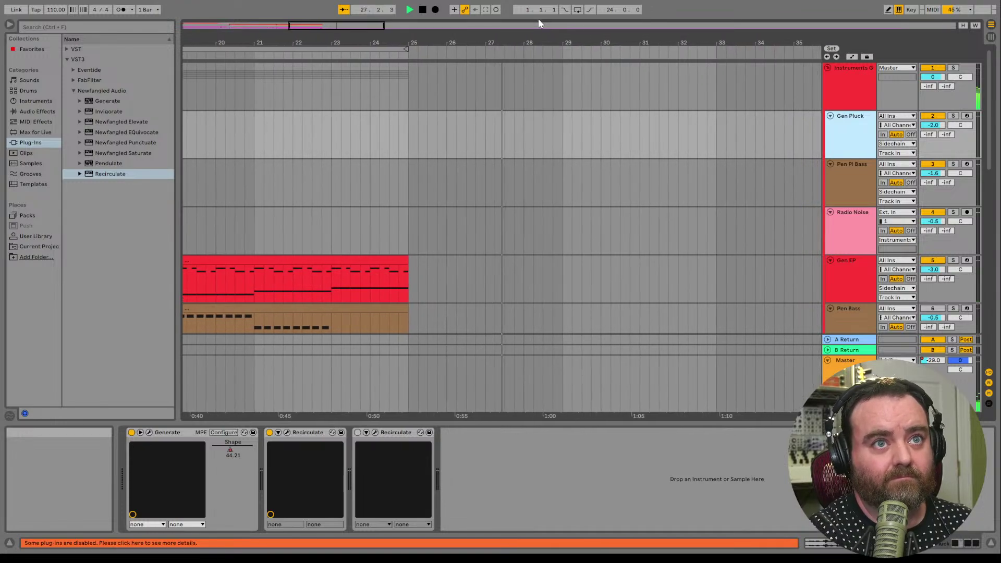
{"action": "left_click", "coordinate": [421, 11]}
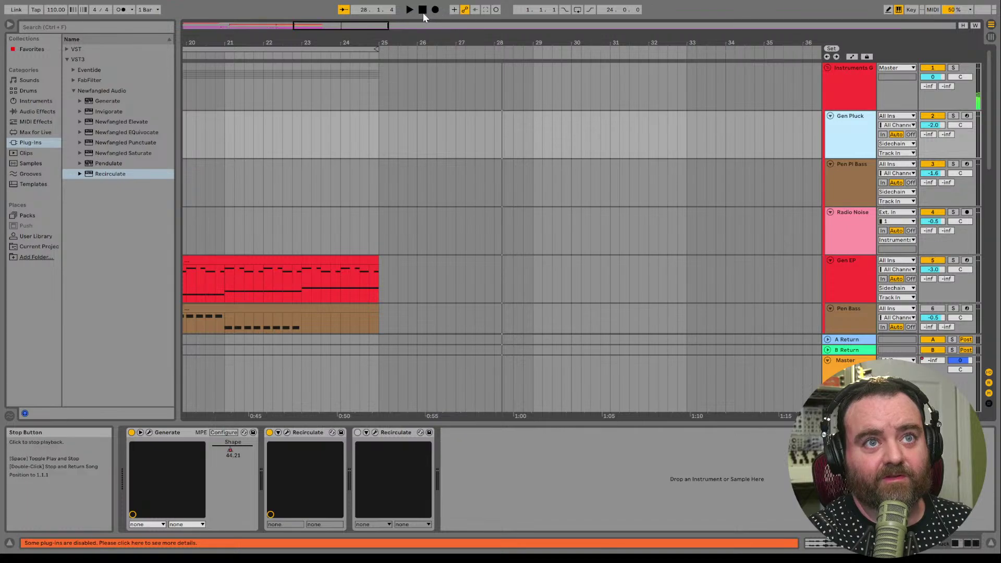
{"action": "left_click", "coordinate": [423, 10]}
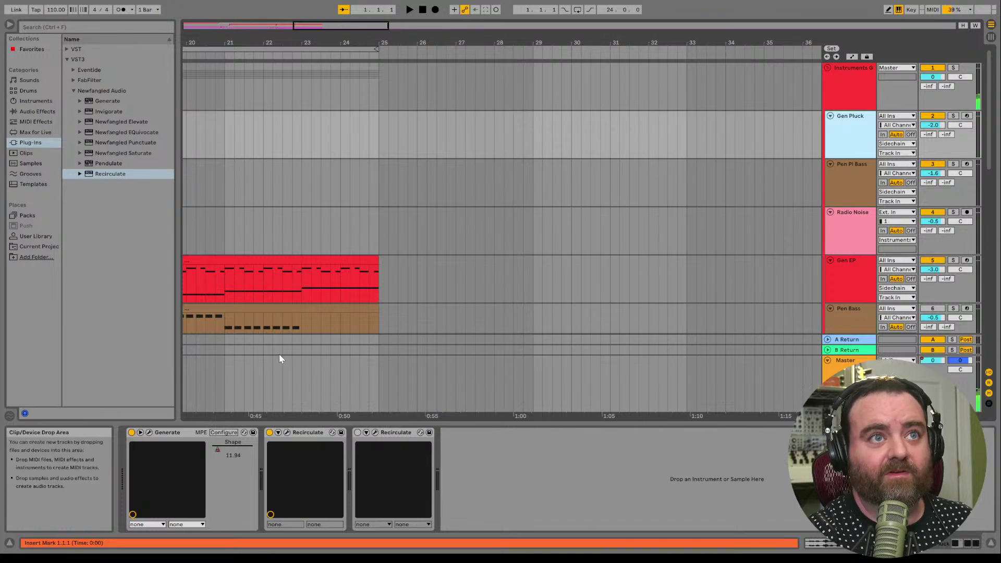
- Select the first Gen EP clip at bar 9 and open its MIDI notes
{"action": "left_click_drag", "start_coordinate": [319, 25], "coordinate": [291, 8]}
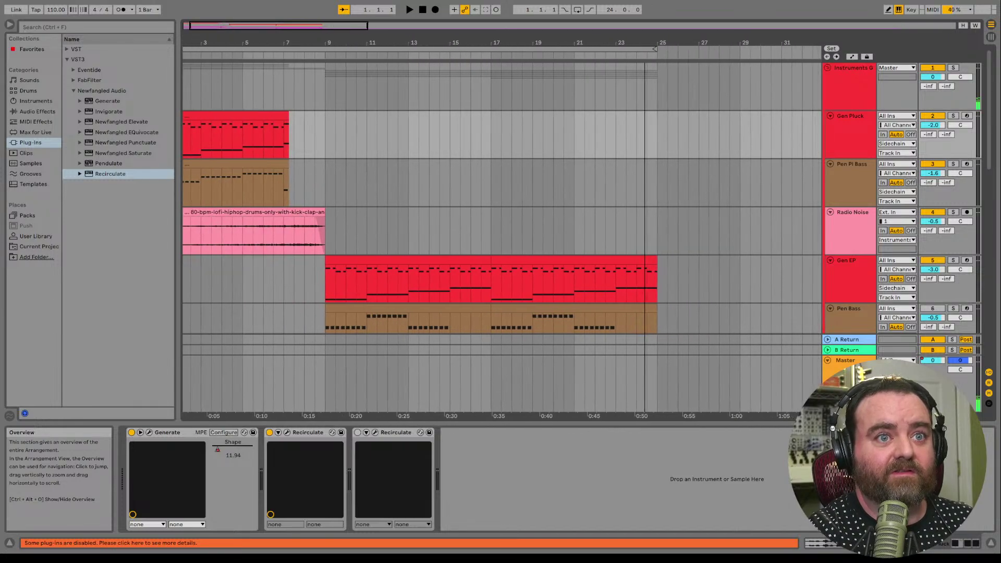
{"action": "left_click", "coordinate": [362, 277]}
{"action": "double_click", "coordinate": [346, 259]}
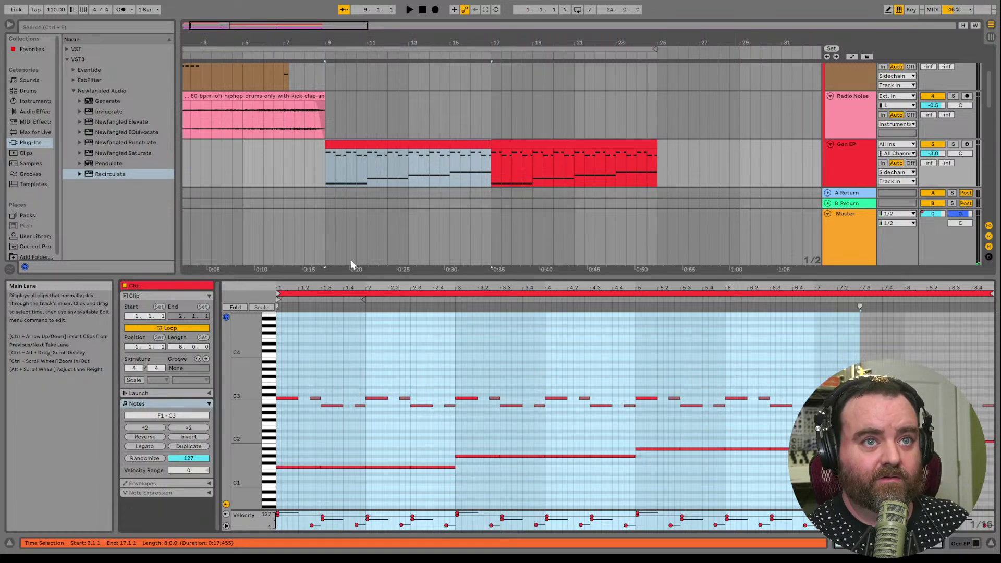
{"action": "left_click", "coordinate": [795, 164]}
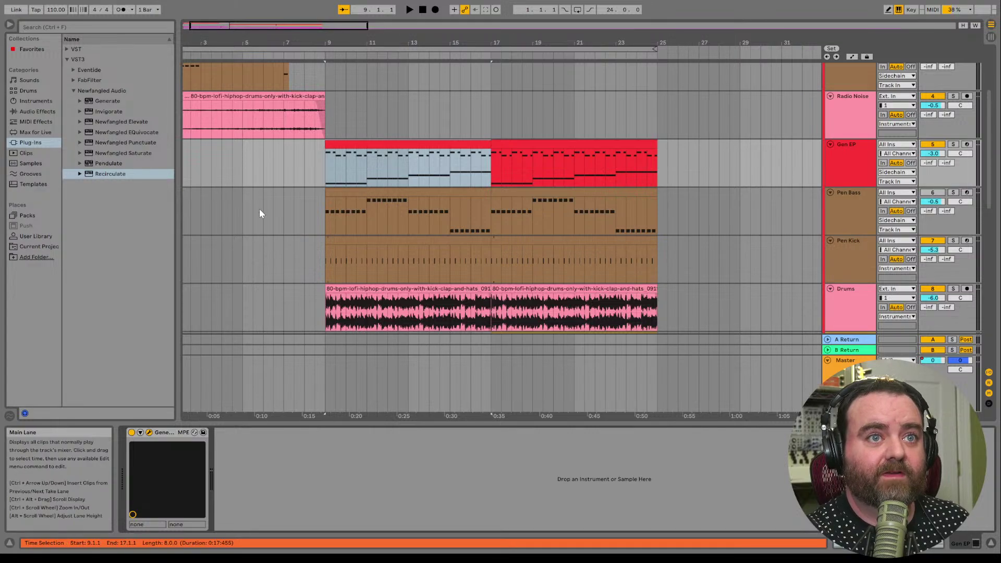
{"action": "double_click", "coordinate": [357, 145]}
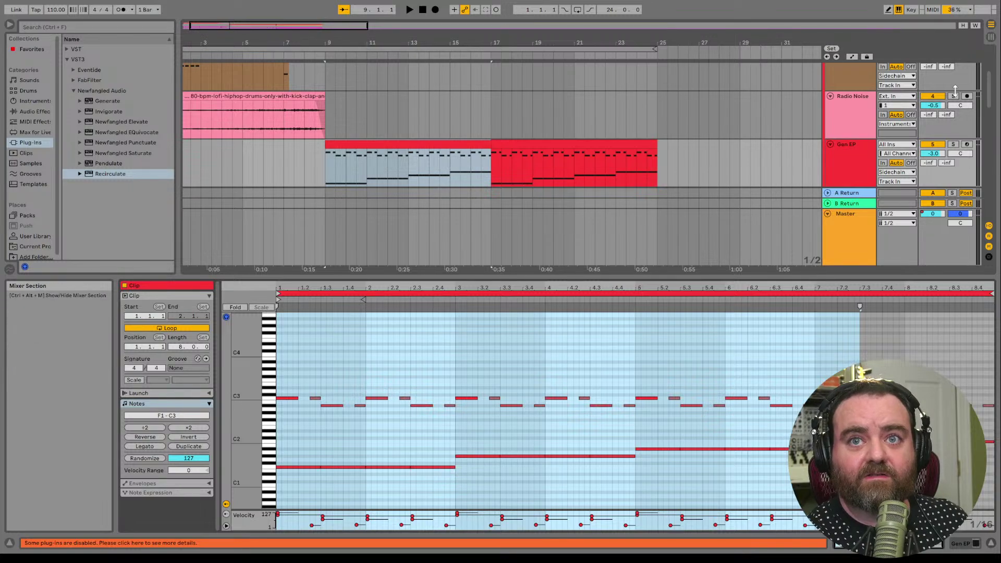
- Solo the Gen EP track and audition its part from bar 9 with its device chain shown
{"action": "left_click", "coordinate": [953, 144]}
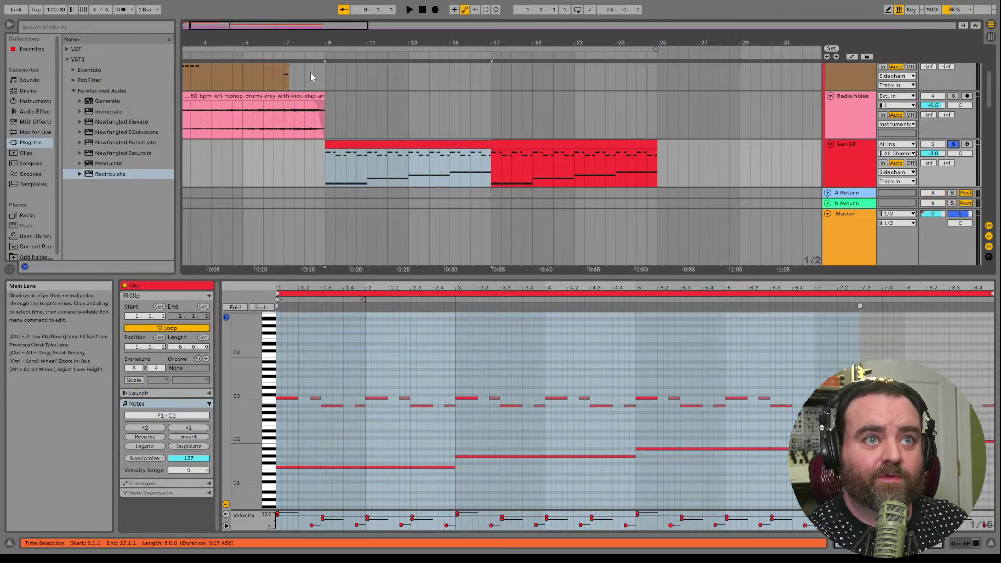
{"action": "key", "text": "space"}
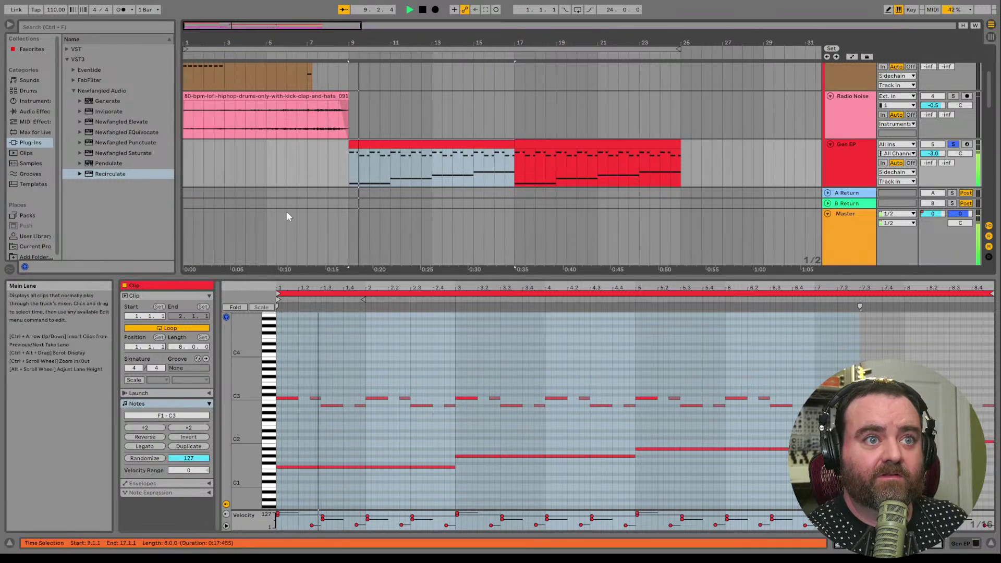
{"action": "left_click", "coordinate": [961, 544]}
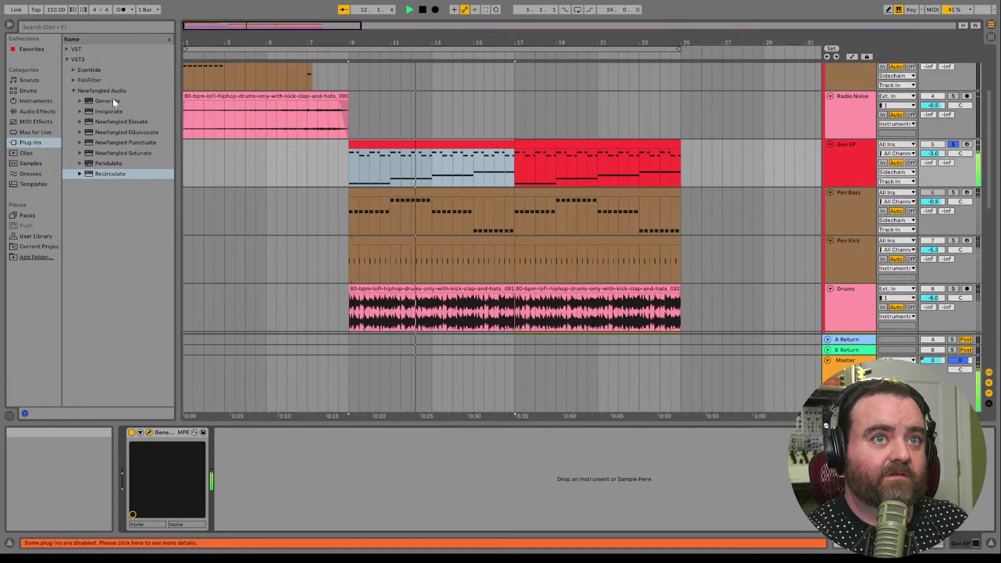
{"action": "left_click", "coordinate": [424, 12]}
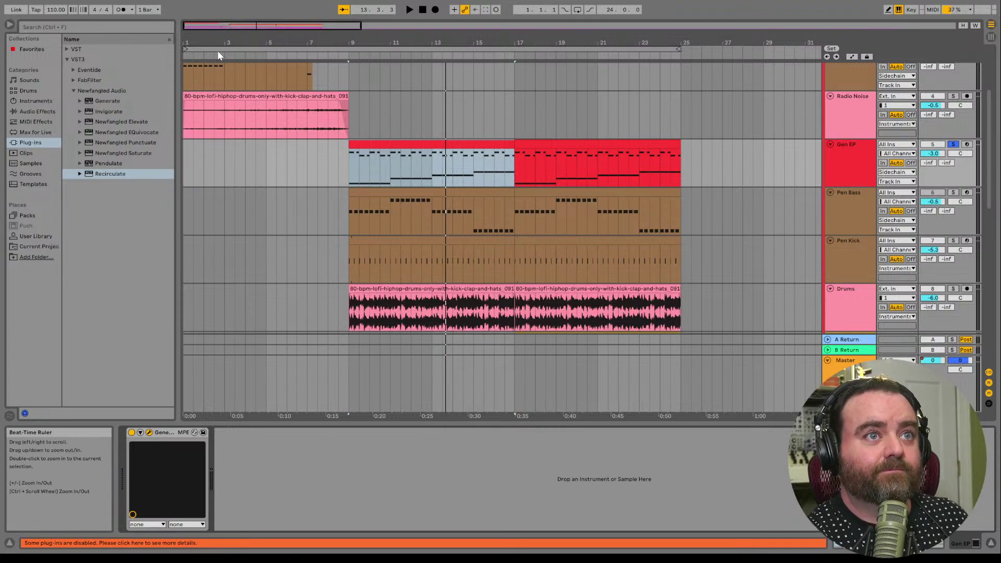
- Replay the soloed Gen EP part from bar 9
{"action": "left_click", "coordinate": [351, 56]}
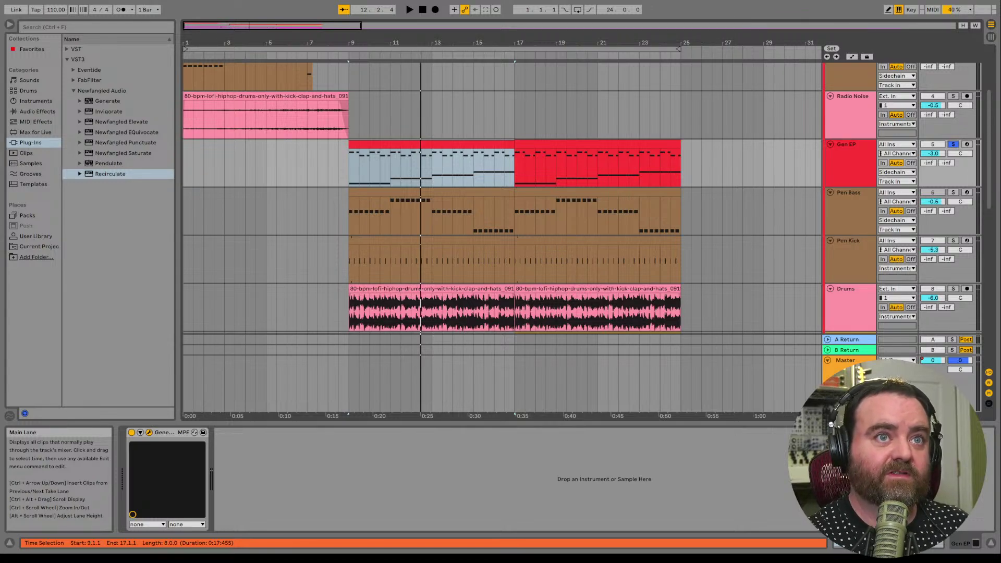
{"action": "left_click", "coordinate": [421, 10]}
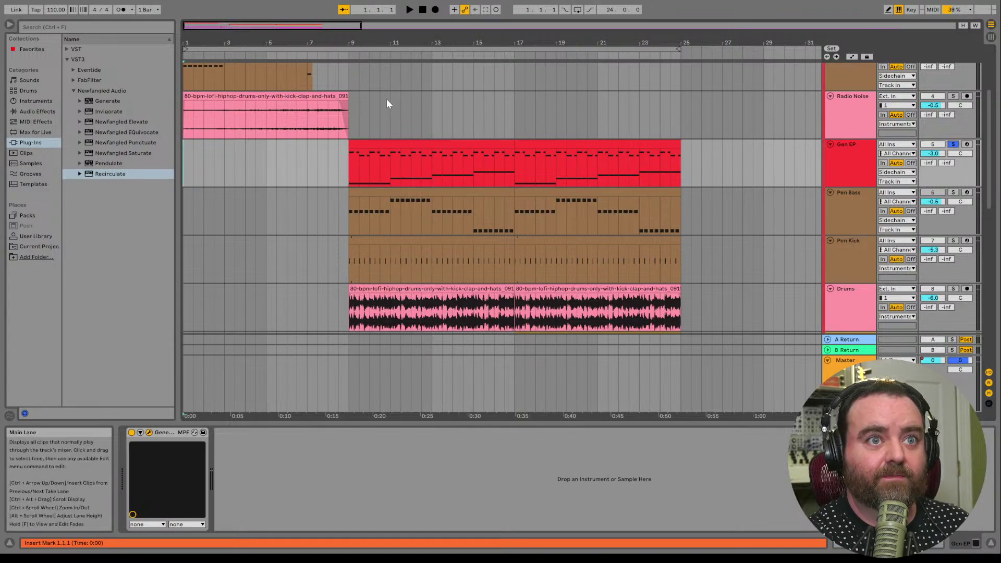
{"action": "left_click", "coordinate": [352, 56]}
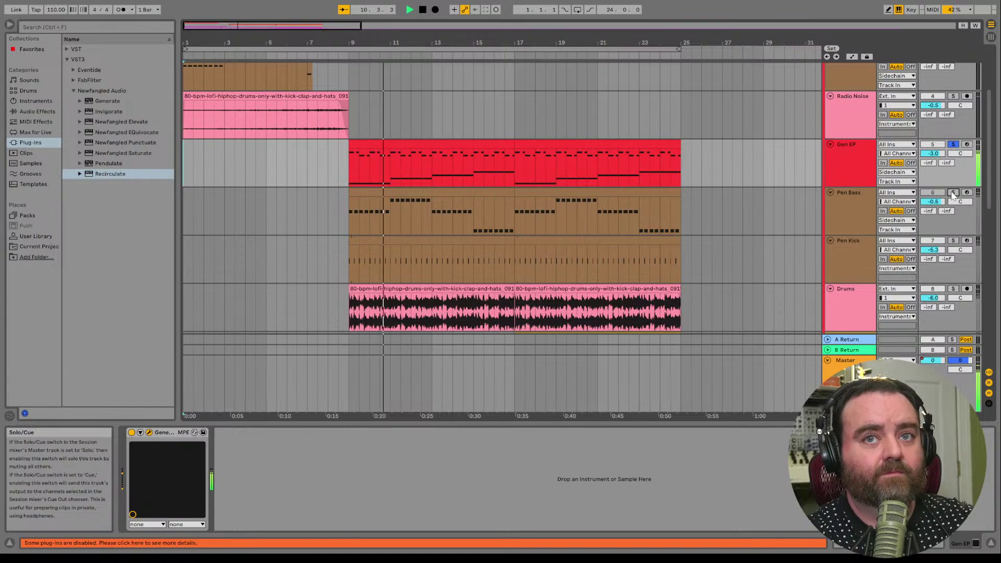
- Solo the Pen Bass track alongside Gen EP and open its Pendulate plug-in, stopping playback at the end
{"action": "left_click", "coordinate": [952, 194]}
{"action": "left_click", "coordinate": [848, 211]}
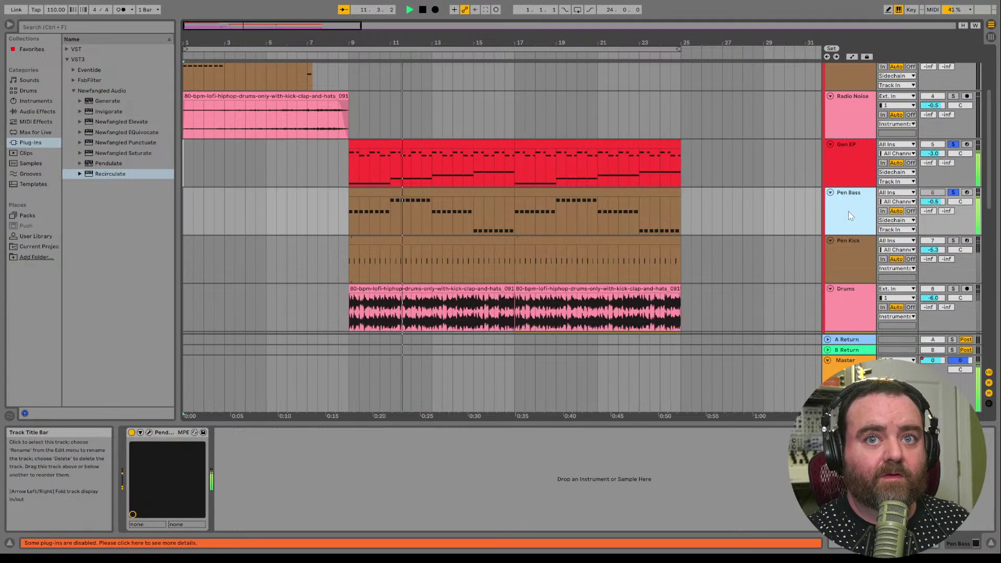
{"action": "left_click", "coordinate": [586, 201]}
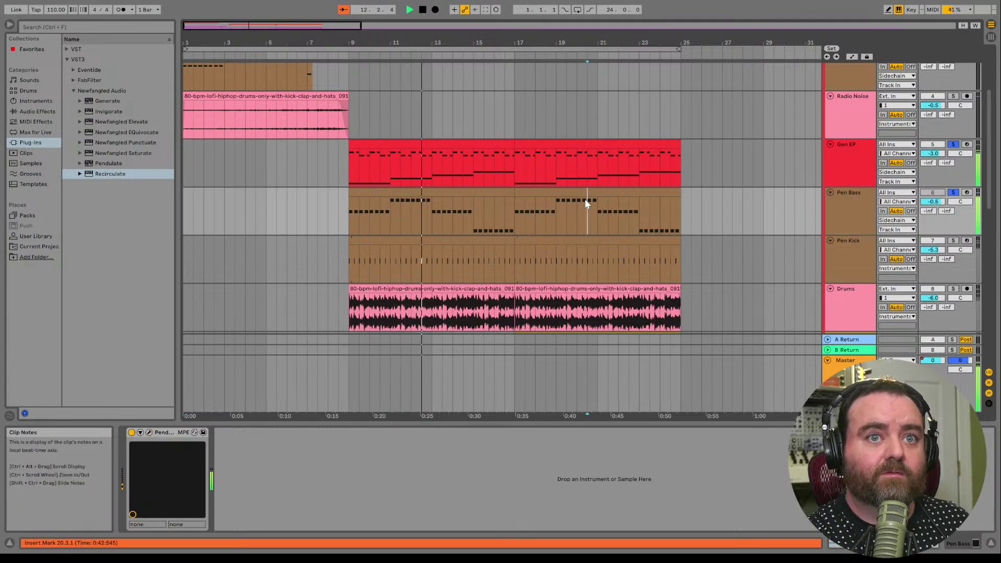
{"action": "left_click", "coordinate": [149, 436]}
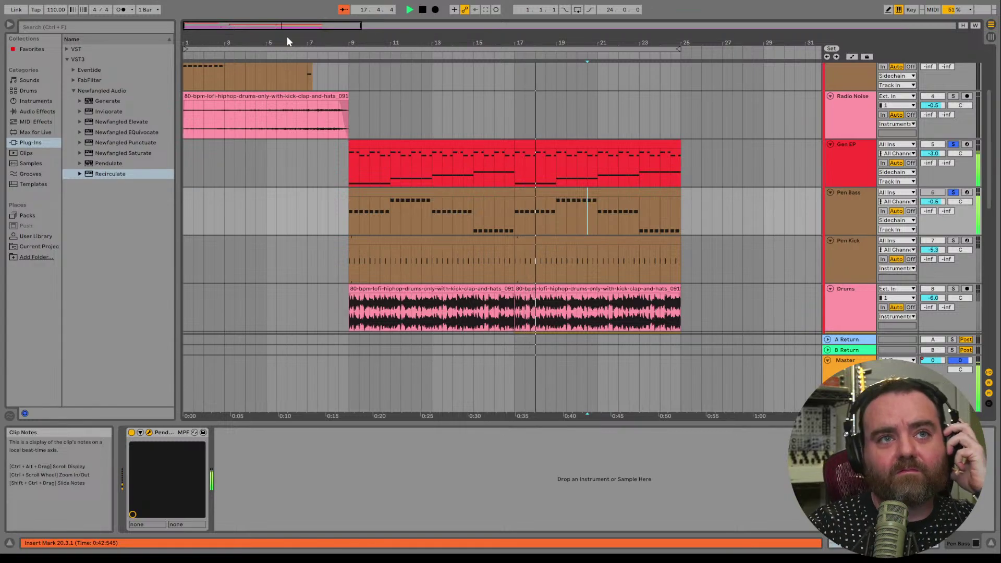
{"action": "left_click", "coordinate": [423, 11]}
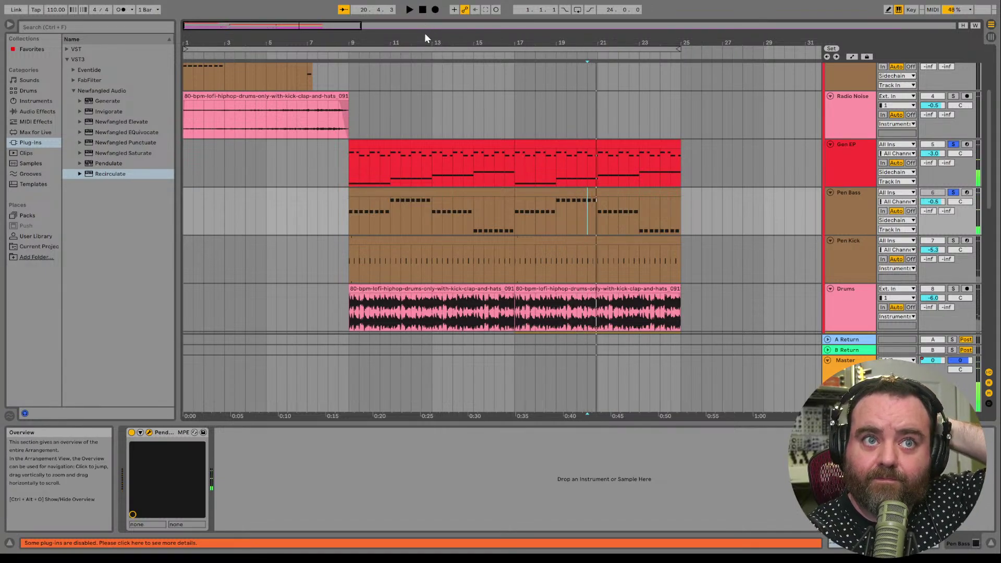
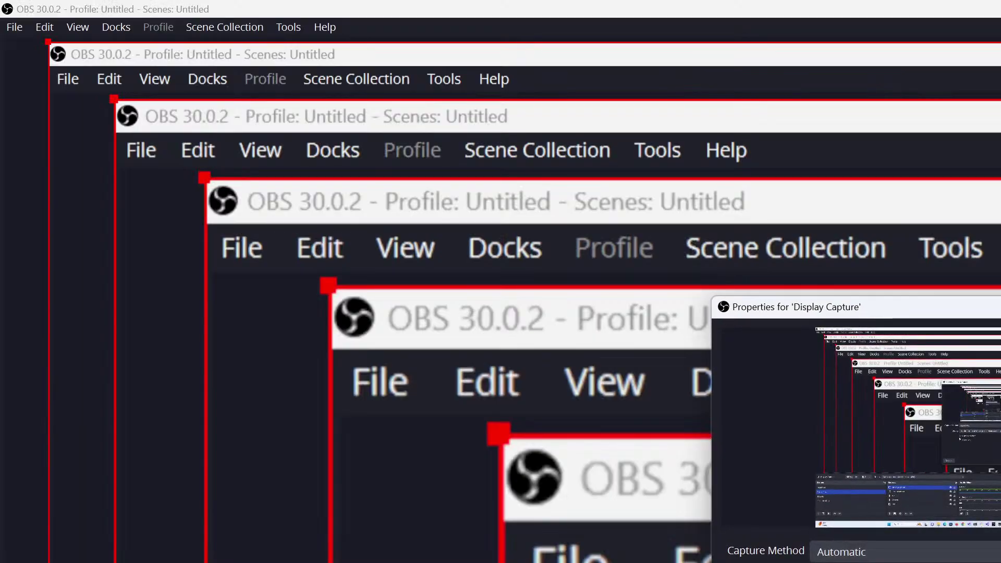
- Close the Display Capture properties in OBS, switch to Ableton Live with its window maximized, and reposition the Pendulate window
{"action": "key", "text": "Return"}
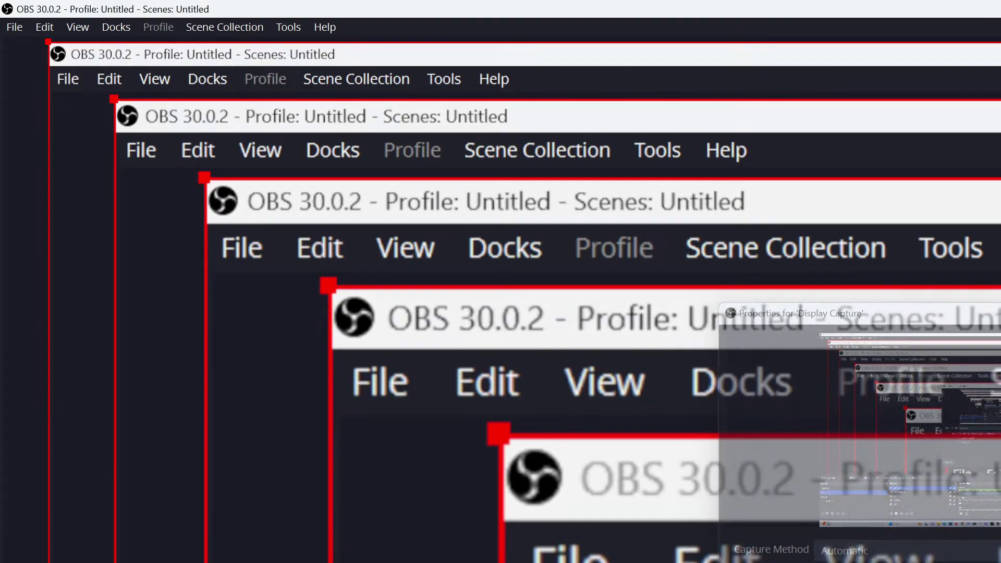
{"action": "key", "text": "alt+Tab"}
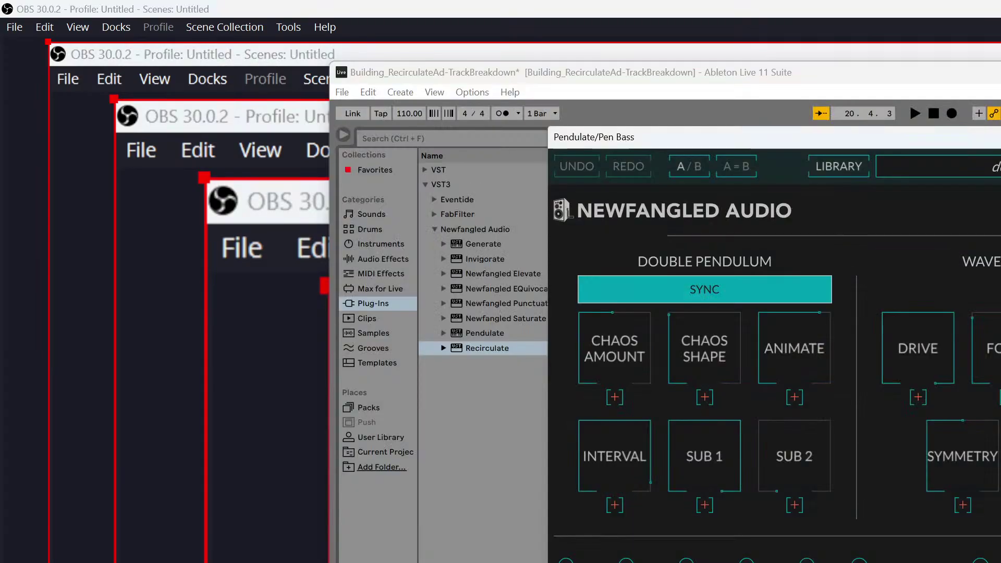
{"action": "key", "text": "super+Up"}
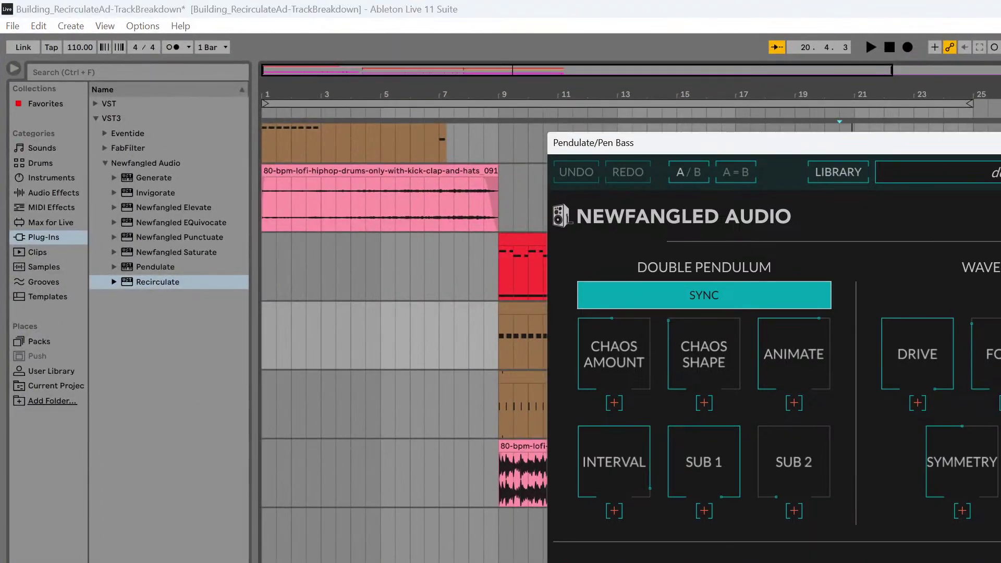
{"action": "left_click_drag", "start_coordinate": [998, 133], "coordinate": [888, 208]}
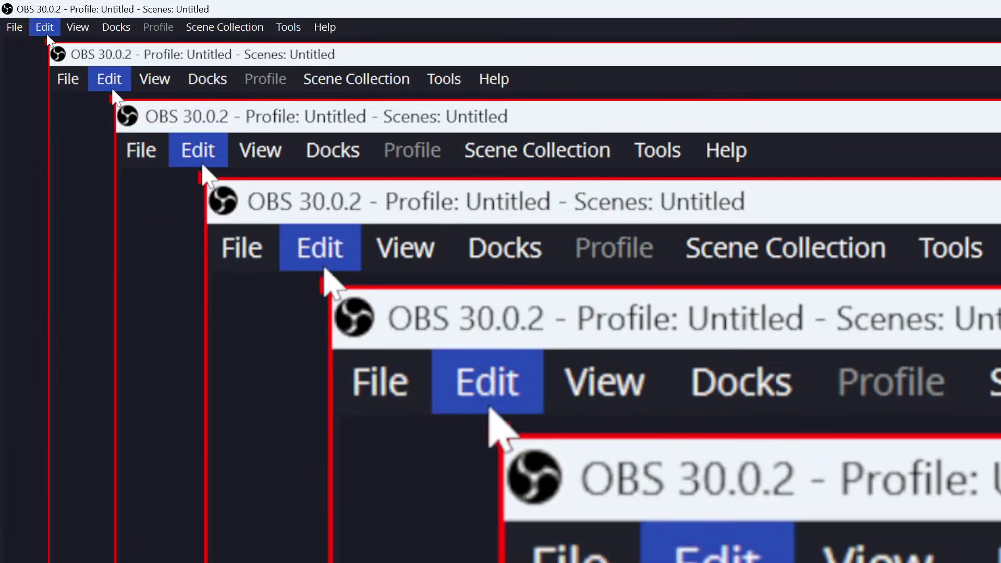
- Resize and reposition the display capture in OBS to frame more of the Ableton Live window
{"action": "left_click_drag", "start_coordinate": [46, 41], "coordinate": [78, 47]}
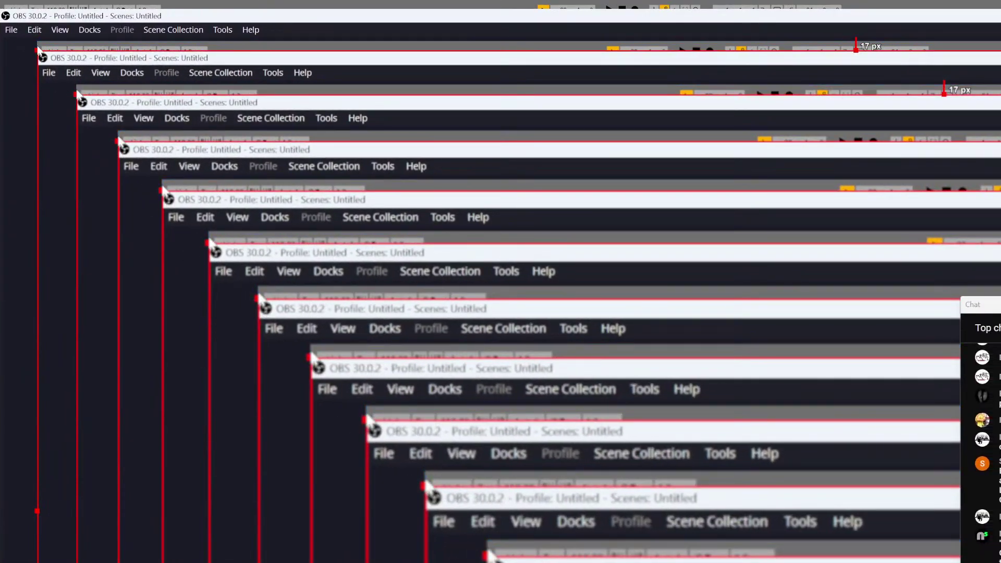
{"action": "left_click_drag", "start_coordinate": [1, 10], "coordinate": [323, 192]}
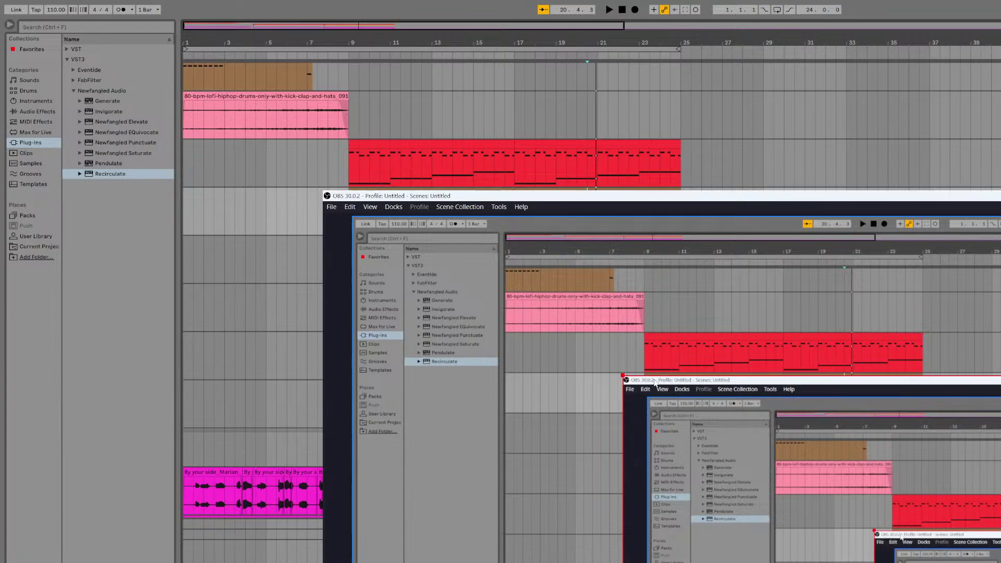
{"action": "left_click_drag", "start_coordinate": [654, 380], "coordinate": [61, 30]}
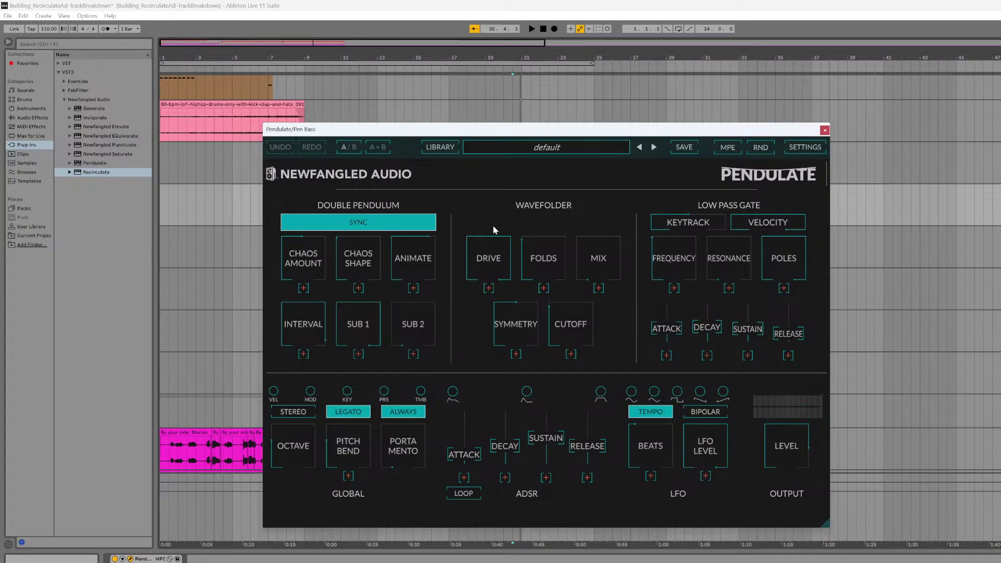
- Move the Pendulate window below the Pen Bass clips and play the arrangement from bar 9
{"action": "left_click_drag", "start_coordinate": [780, 128], "coordinate": [758, 118]}
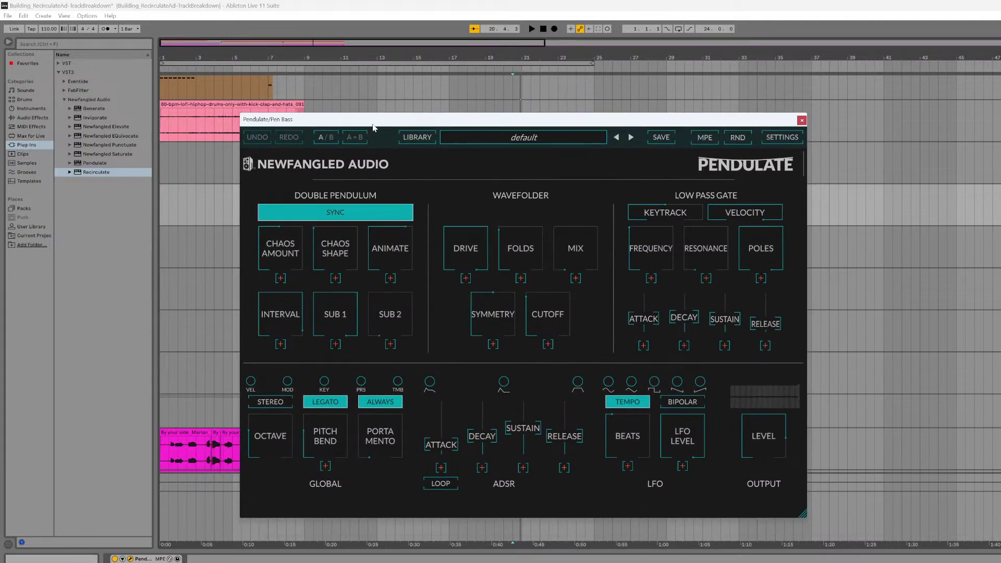
{"action": "left_click_drag", "start_coordinate": [365, 126], "coordinate": [426, 246]}
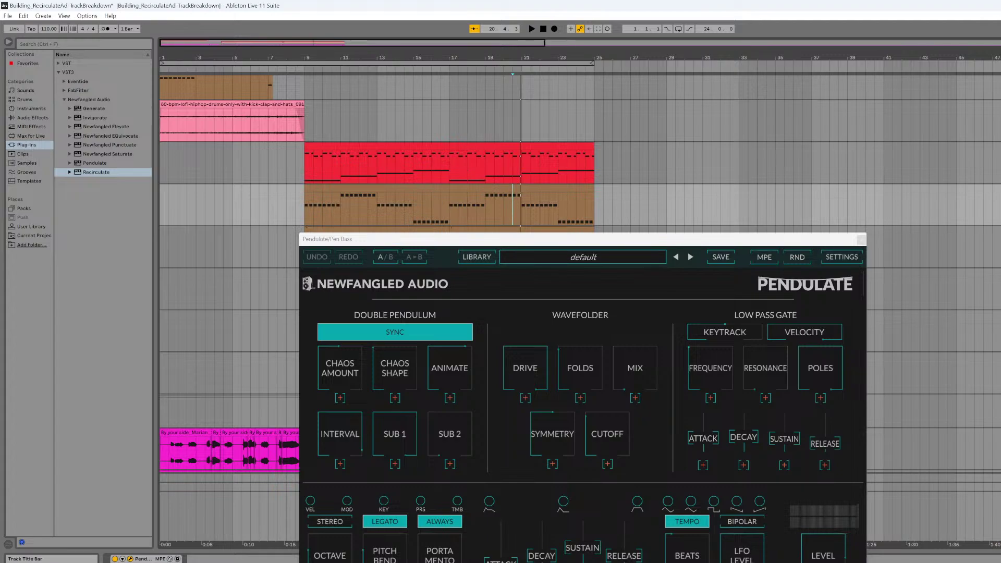
{"action": "left_click", "coordinate": [308, 78]}
{"action": "key", "text": "space"}
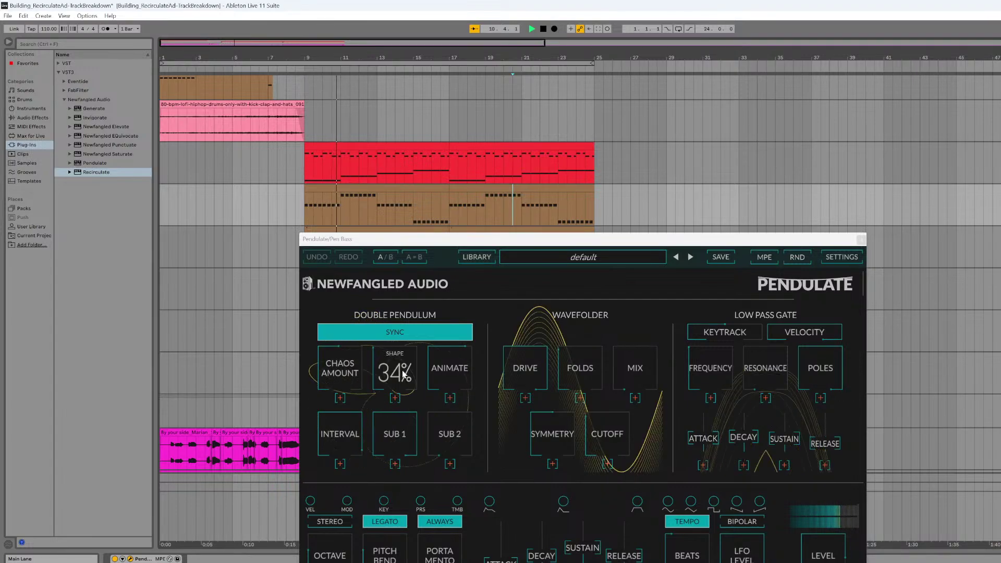
- Adjust Pendulate's chaos controls during playback, switch to setting B for comparison, and stop the transport
{"action": "left_click_drag", "start_coordinate": [402, 369], "coordinate": [339, 377]}
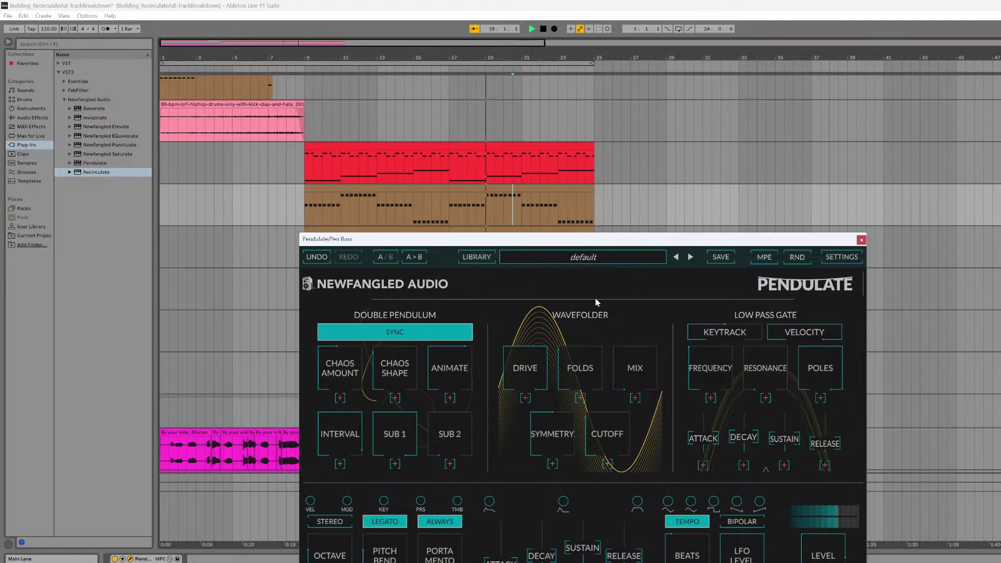
{"action": "mouse_move", "coordinate": [843, 392]}
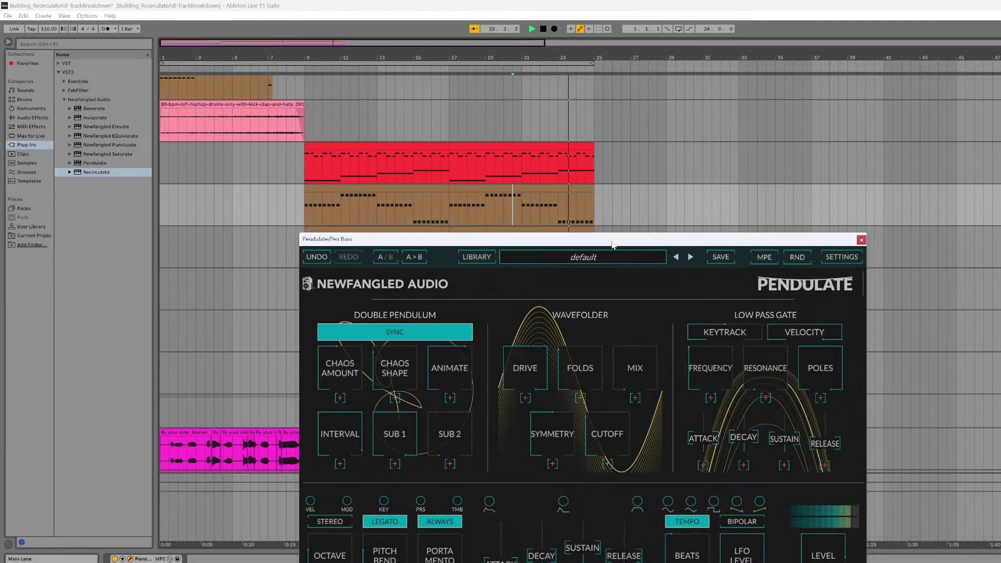
{"action": "left_click", "coordinate": [390, 258]}
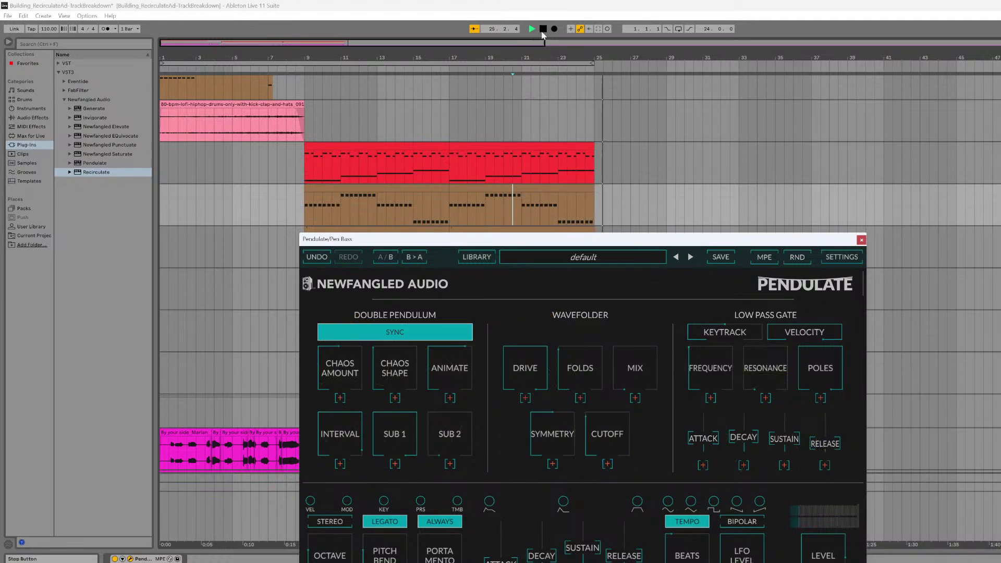
{"action": "left_click", "coordinate": [543, 29]}
- Uncover the lower tracks and bring up the Generate plug-in of the Gen EP track
{"action": "left_click_drag", "start_coordinate": [547, 244], "coordinate": [614, 372]}
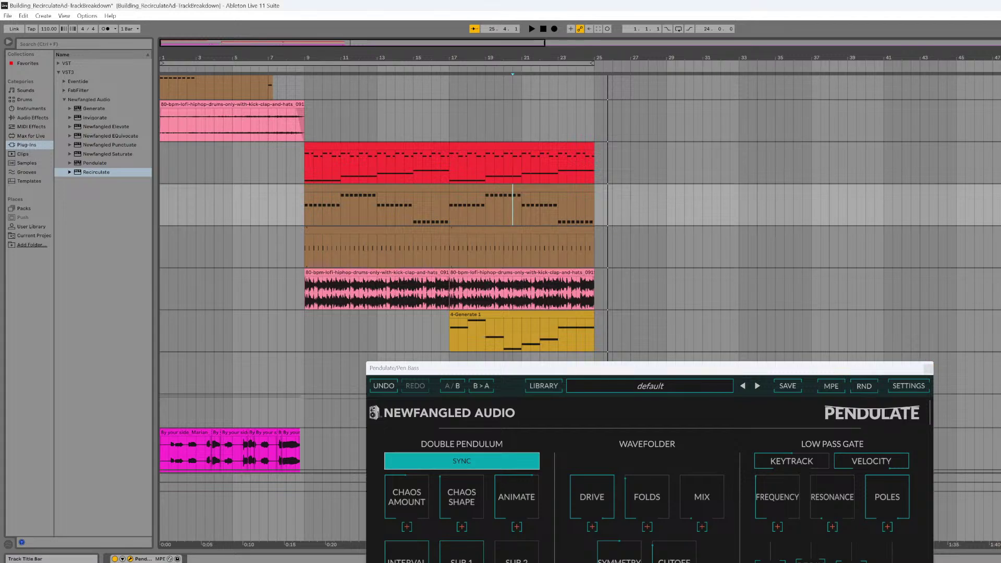
{"action": "left_click", "coordinate": [996, 230]}
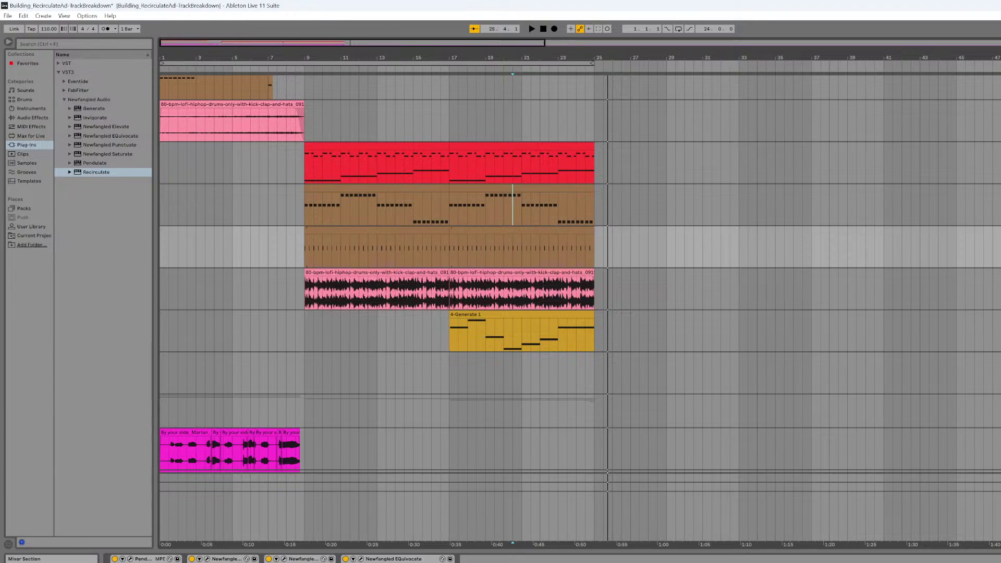
{"action": "left_click", "coordinate": [997, 147]}
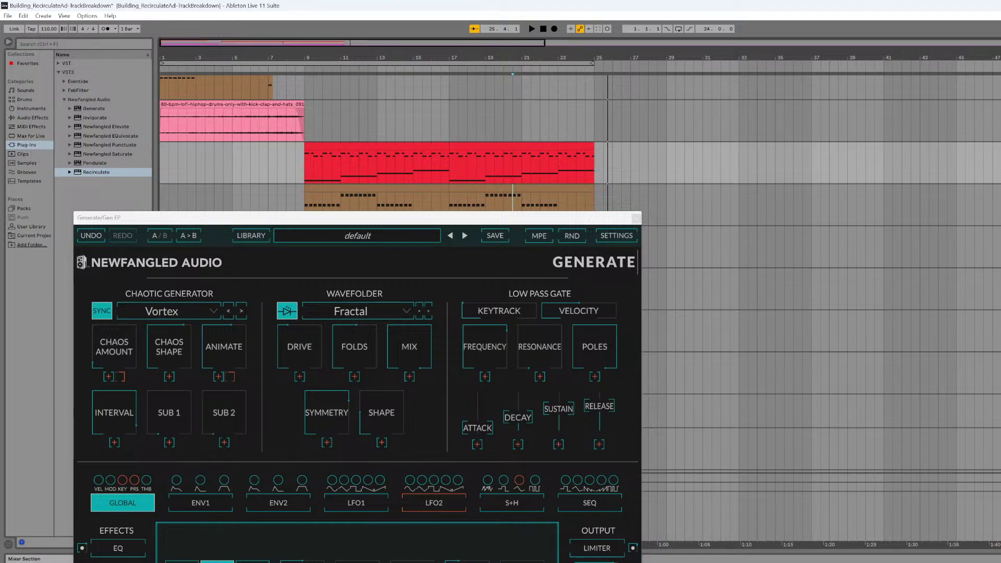
- Close the Generate window and bring up the Pendulate plug-in of the Pen Kick track, placed below the upper clips
{"action": "left_click", "coordinate": [636, 218]}
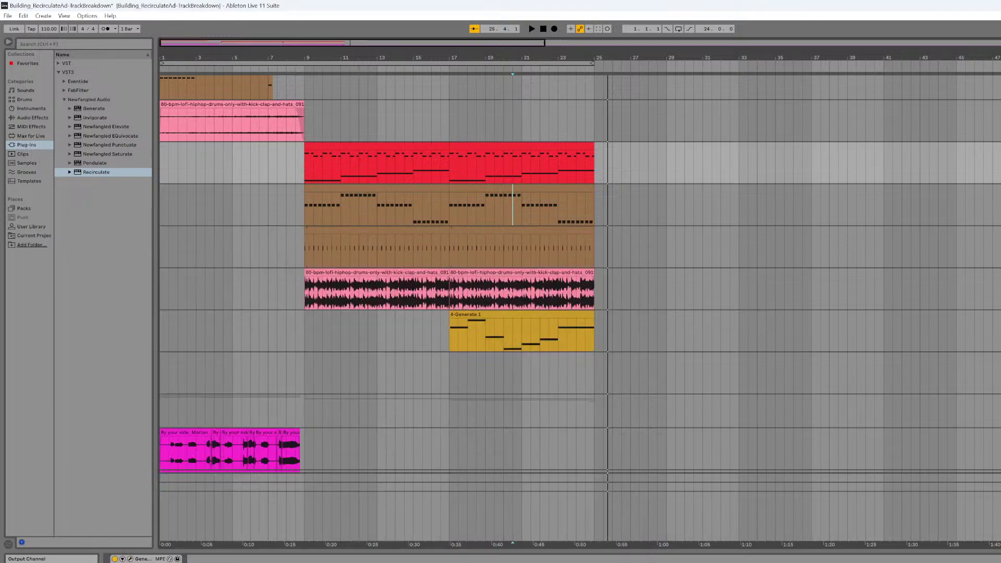
{"action": "left_click", "coordinate": [996, 231]}
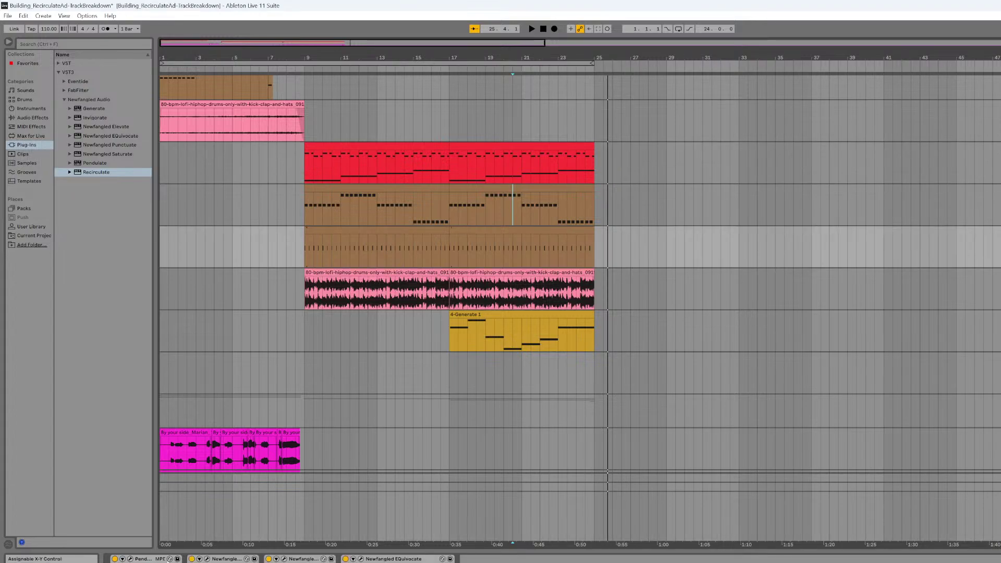
{"action": "left_click", "coordinate": [131, 559]}
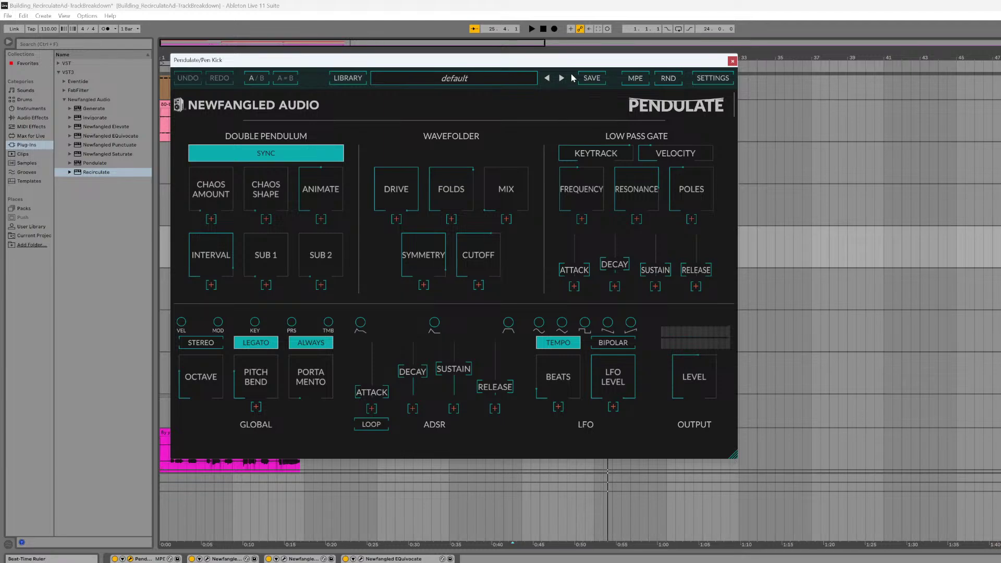
{"action": "left_click_drag", "start_coordinate": [511, 63], "coordinate": [518, 152]}
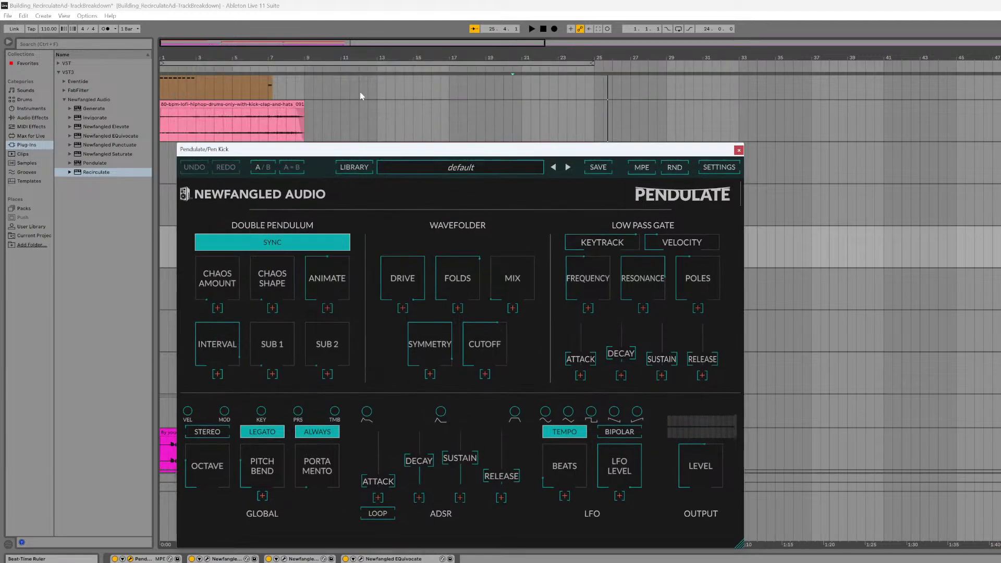
- Play the arrangement from bar 9 and move the Pendulate window up to uncover the track's device chain
{"action": "left_click", "coordinate": [308, 86]}
{"action": "key", "text": "space"}
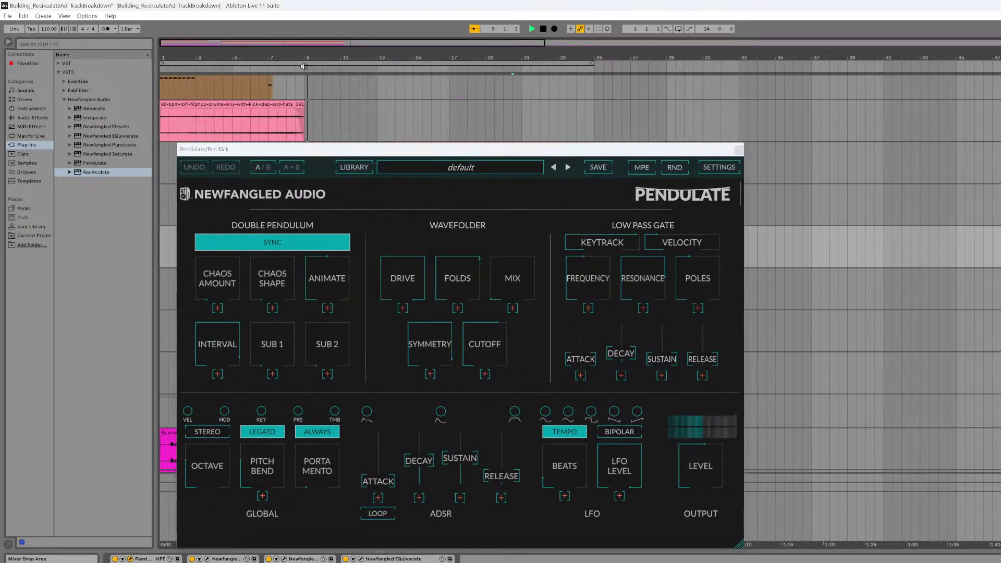
{"action": "left_click_drag", "start_coordinate": [331, 150], "coordinate": [345, 109]}
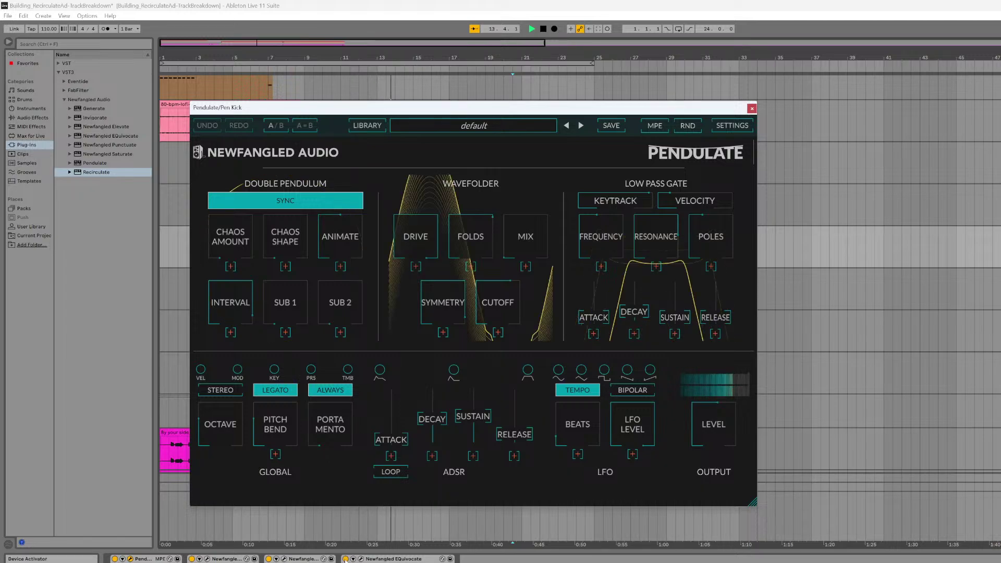
- Bypass EQuivocate, Saturate and Punctuate one after another on the Pen Kick track during playback
{"action": "left_click", "coordinate": [346, 558]}
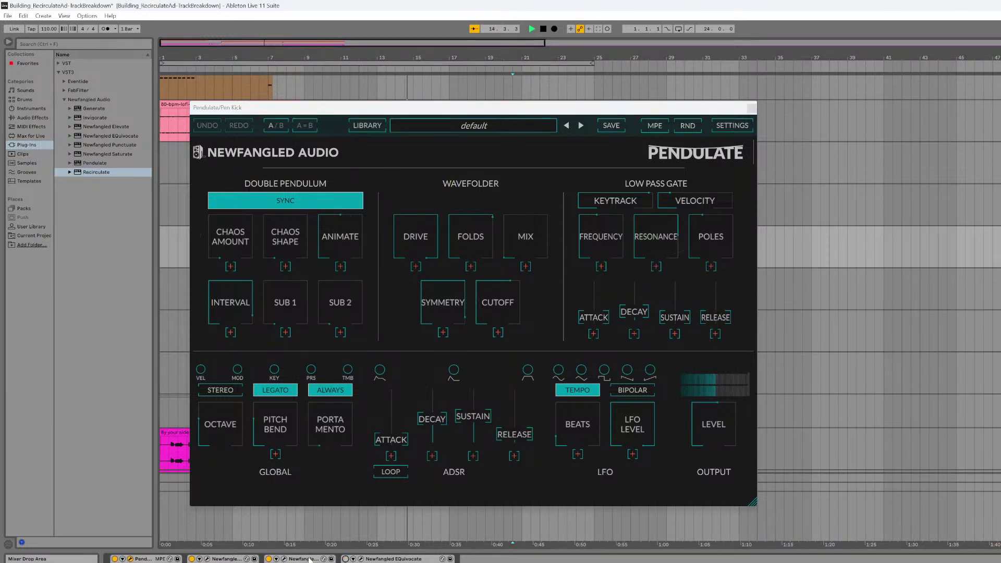
{"action": "left_click", "coordinate": [268, 558]}
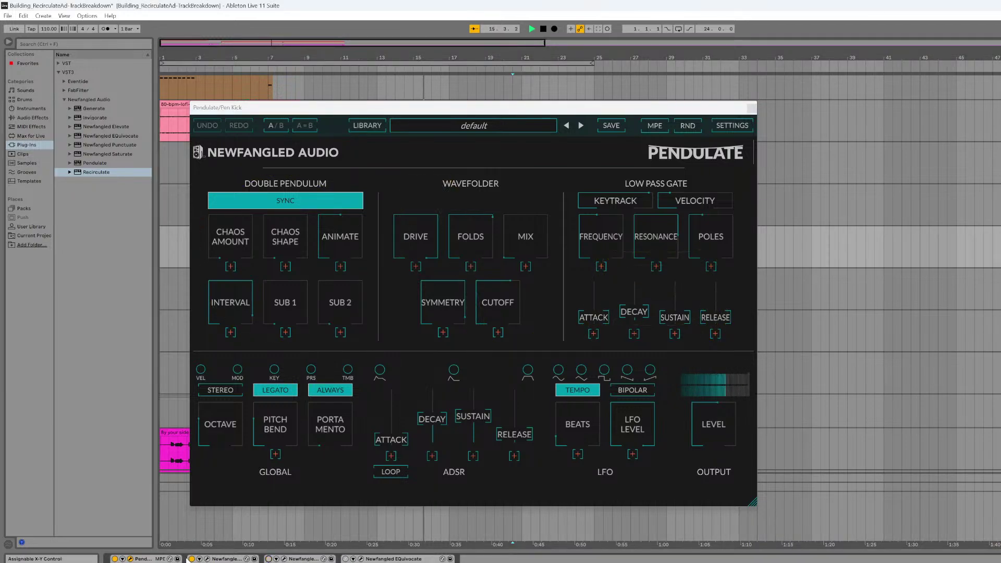
{"action": "left_click", "coordinate": [191, 559]}
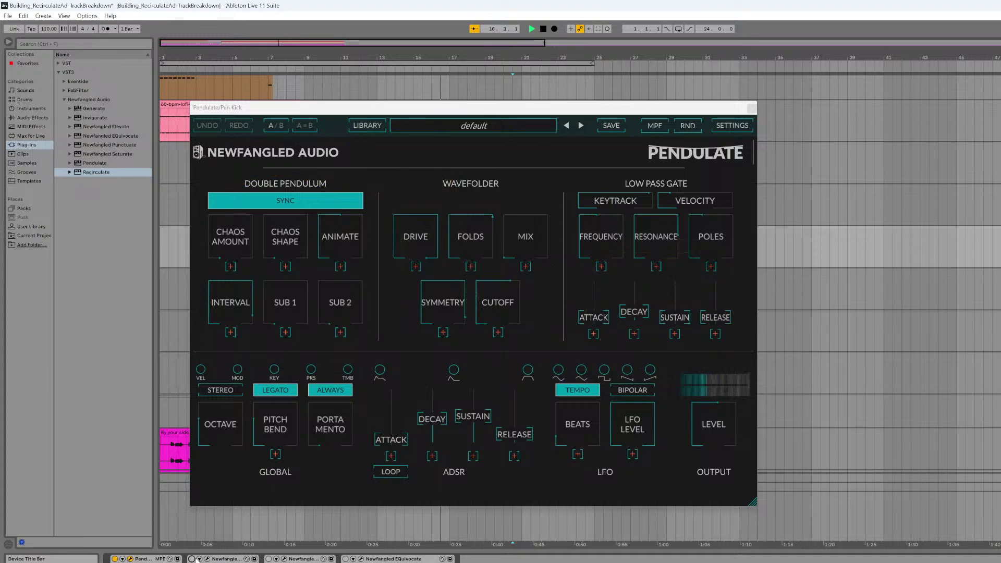
- Re-enable Punctuate and Saturate on the Pen Kick track and bring up both plug-in windows, arranged so each can be seen
{"action": "left_click", "coordinate": [192, 559]}
{"action": "left_click", "coordinate": [206, 559]}
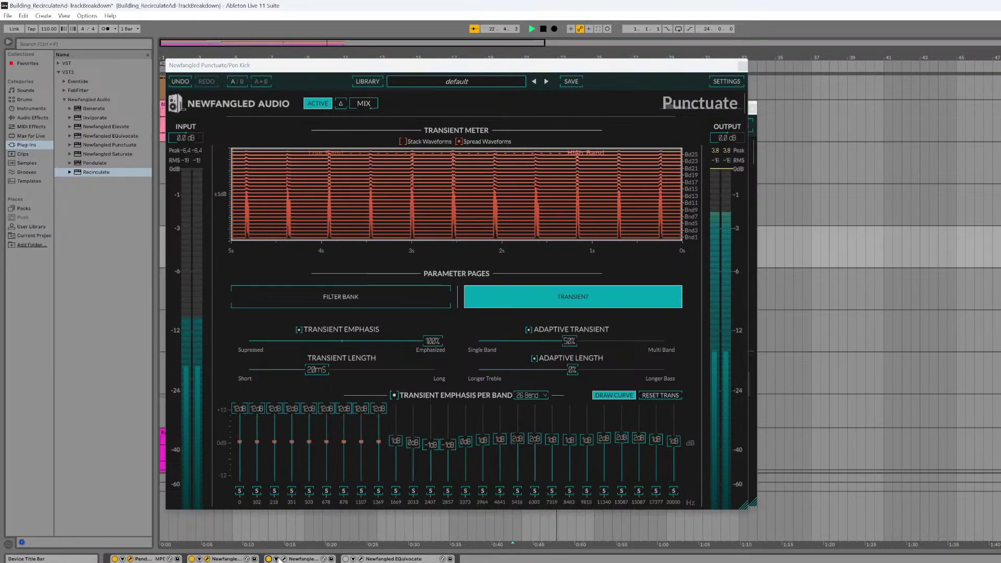
{"action": "left_click", "coordinate": [279, 542]}
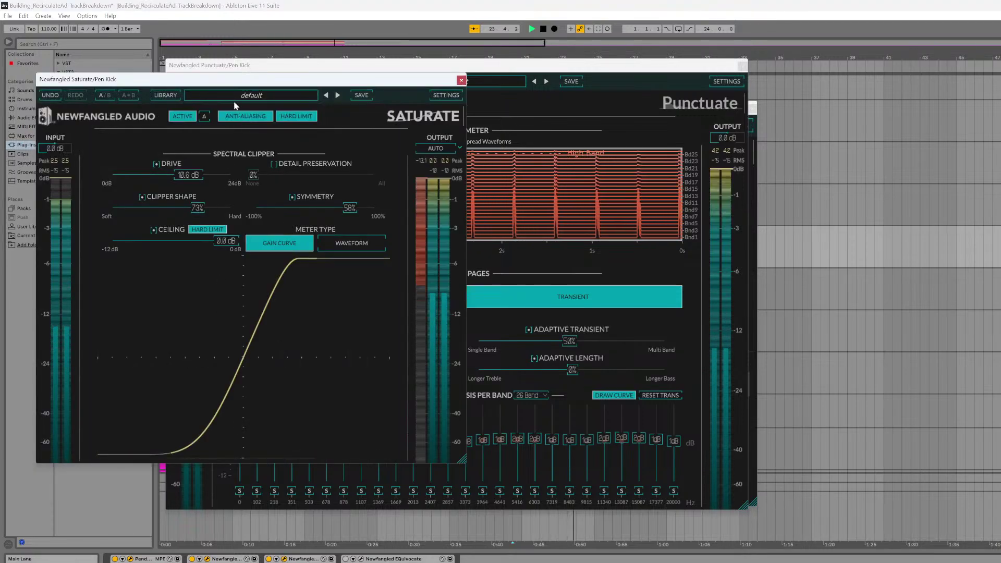
{"action": "left_click_drag", "start_coordinate": [246, 80], "coordinate": [432, 169]}
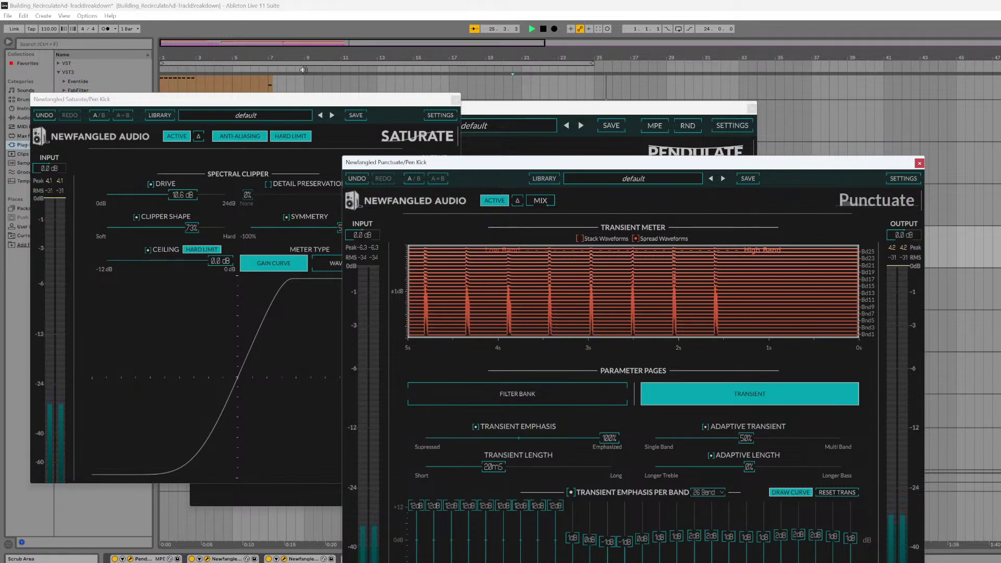
- Restart playback at bar 9 and loop 16 bars of the arrangement from there
{"action": "left_click", "coordinate": [323, 69]}
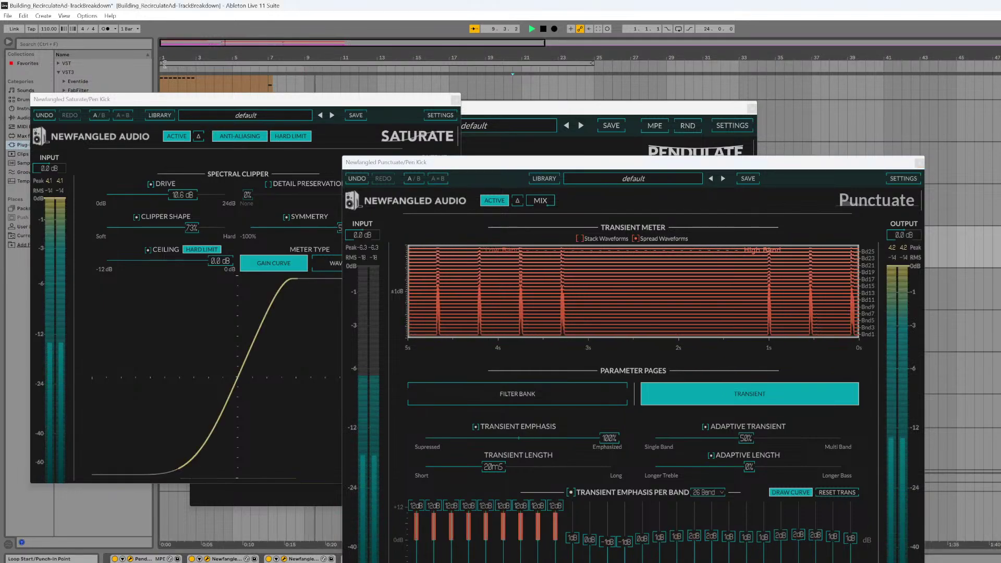
{"action": "left_click_drag", "start_coordinate": [156, 58], "coordinate": [306, 63]}
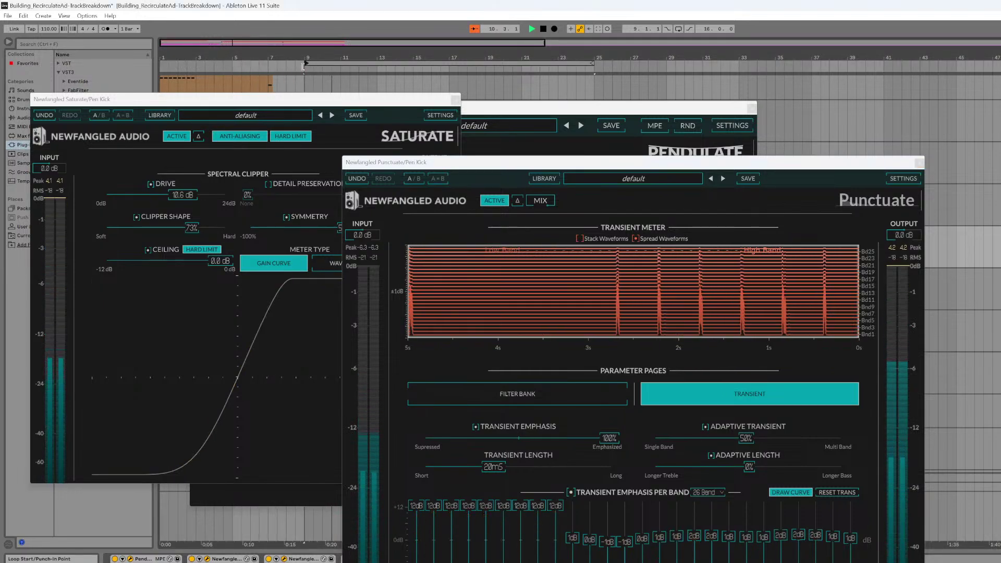
{"action": "left_click", "coordinate": [677, 29]}
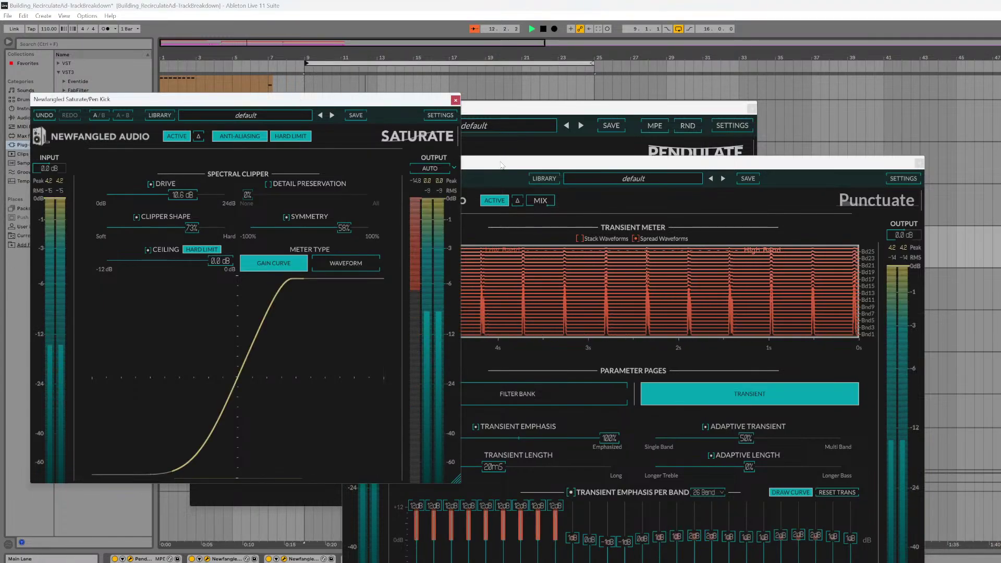
- Move the Punctuate window clear of Saturate, try Saturate's symmetry at the centre setting, and restore it to 58%
{"action": "left_click_drag", "start_coordinate": [516, 163], "coordinate": [657, 87]}
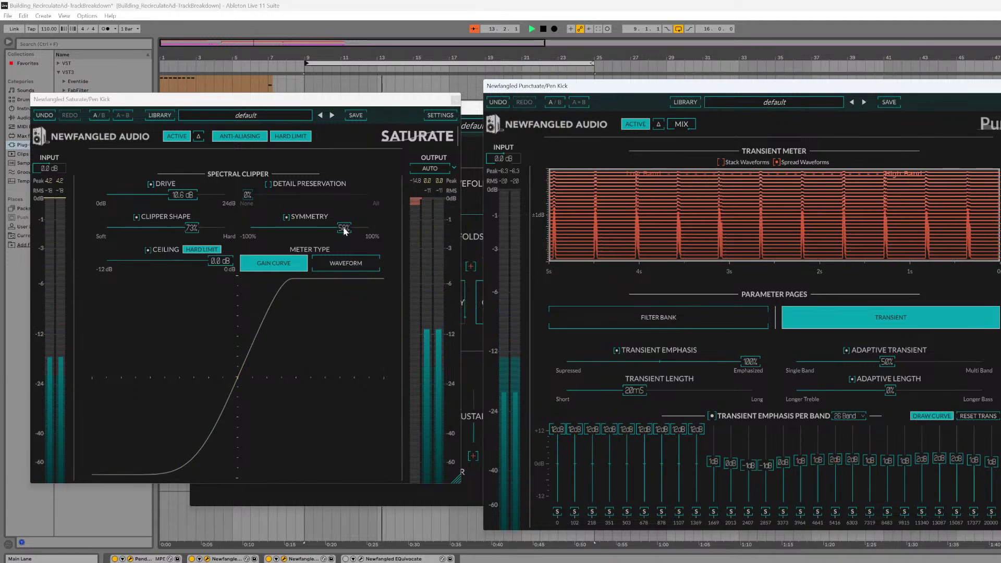
{"action": "left_click_drag", "start_coordinate": [338, 234], "coordinate": [324, 226]}
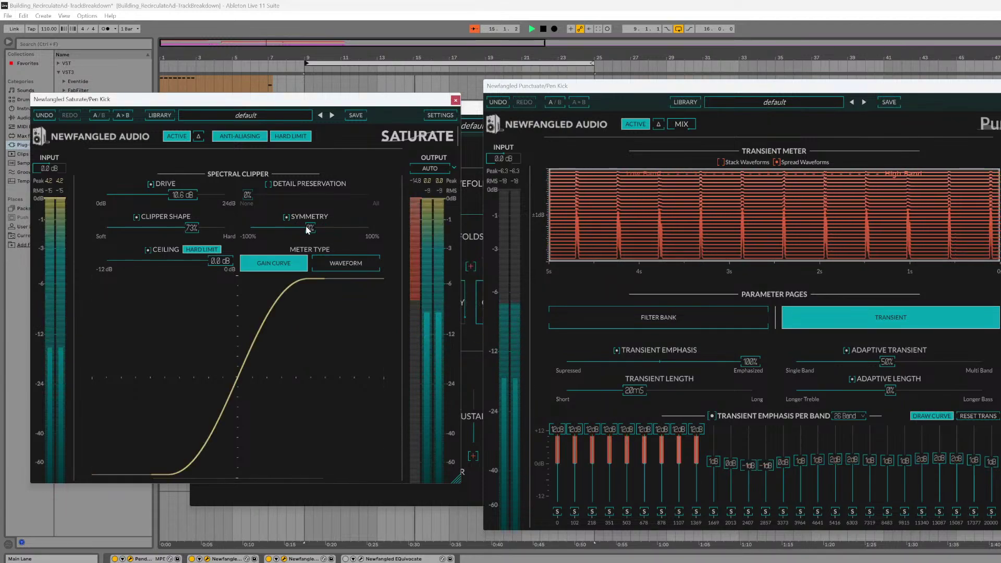
{"action": "left_click_drag", "start_coordinate": [306, 228], "coordinate": [340, 233]}
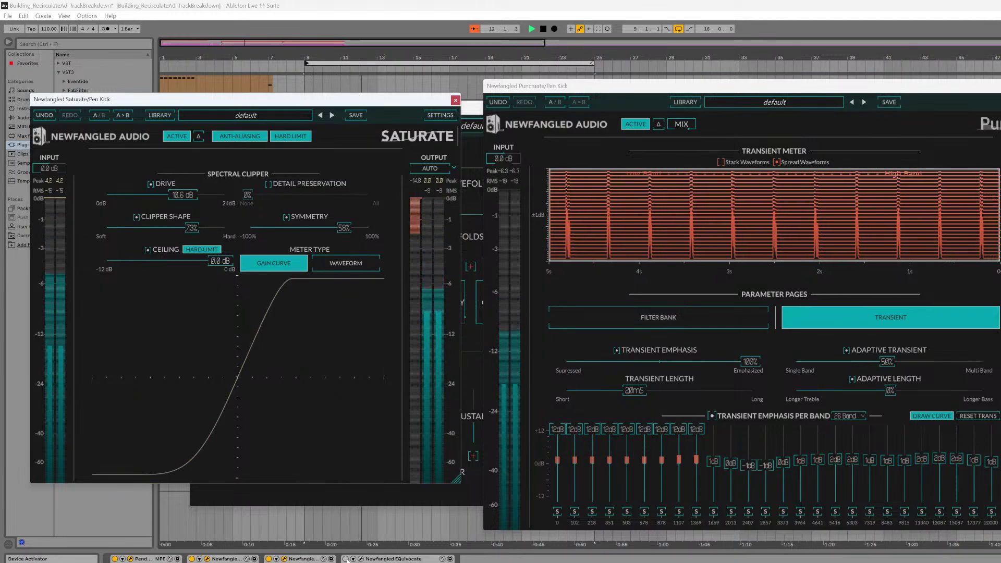
- Re-enable EQuivocate on the Pen Kick track, bring up its window, and move the Punctuate window in front of it
{"action": "left_click", "coordinate": [360, 558]}
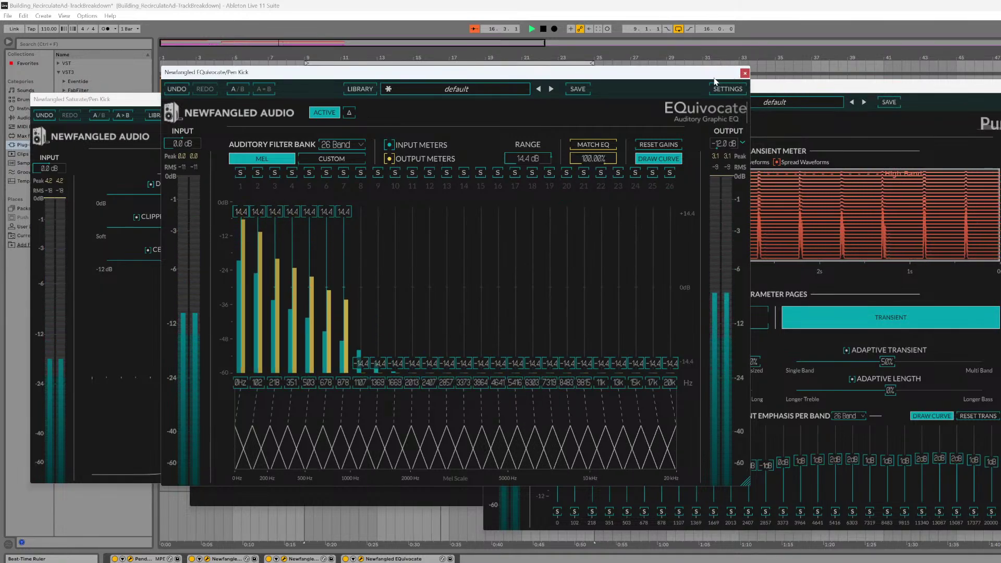
{"action": "left_click_drag", "start_coordinate": [714, 73], "coordinate": [740, 147]}
{"action": "left_click_drag", "start_coordinate": [729, 86], "coordinate": [479, 138]}
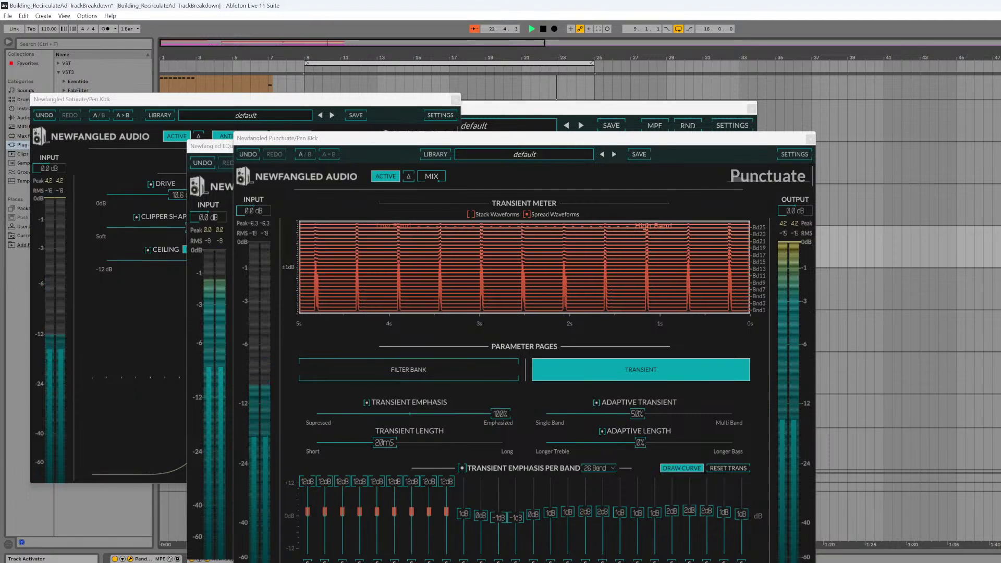
- Close the Punctuate, EQuivocate, Pendulate and Saturate windows of the Pen Kick track
{"action": "left_click", "coordinate": [809, 138]}
{"action": "left_click", "coordinate": [770, 146]}
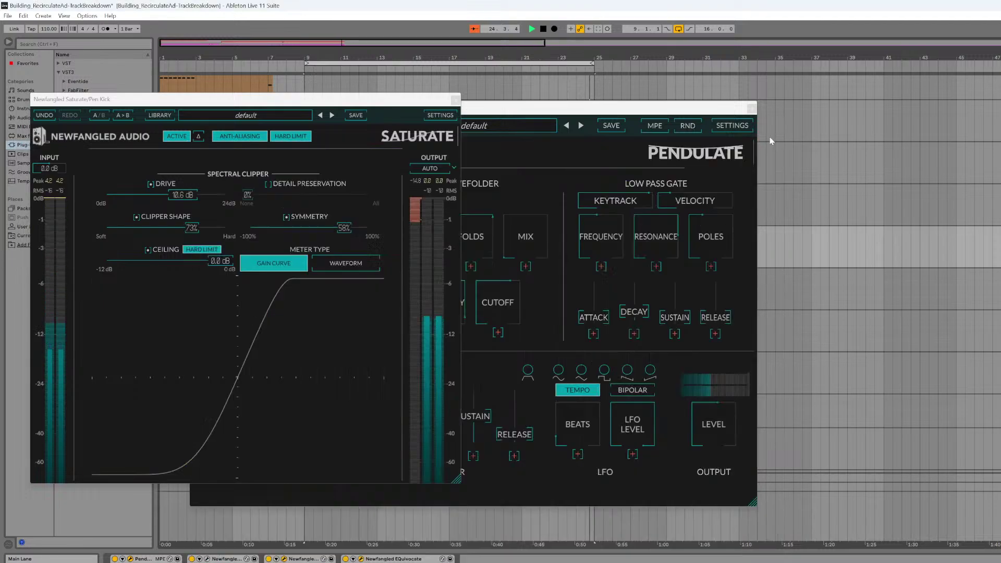
{"action": "left_click", "coordinate": [751, 110]}
{"action": "left_click", "coordinate": [456, 99]}
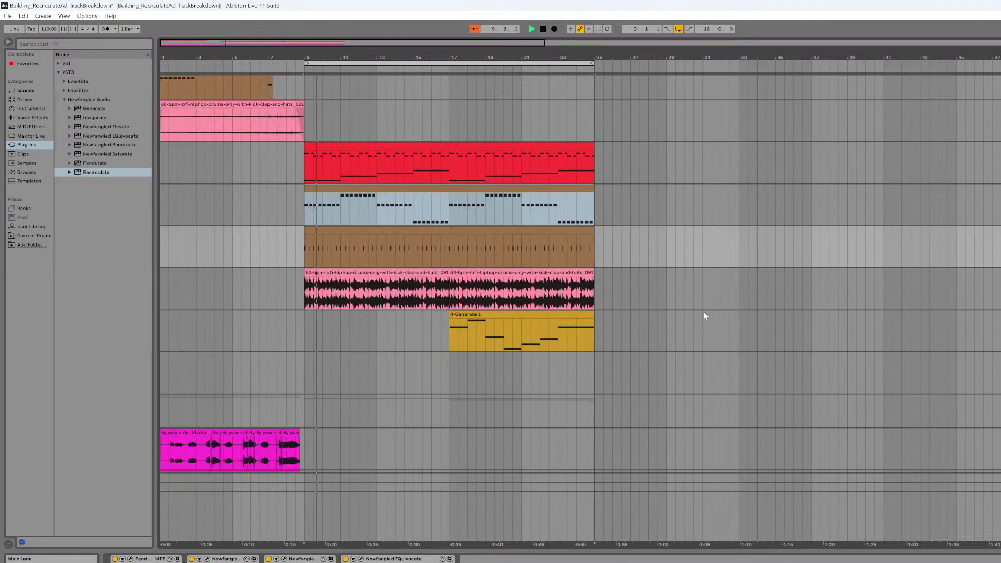
- Bring up the Drums track's EQuivocate and Invigorate plug-ins and enable Invigorate
{"action": "left_click", "coordinate": [998, 272]}
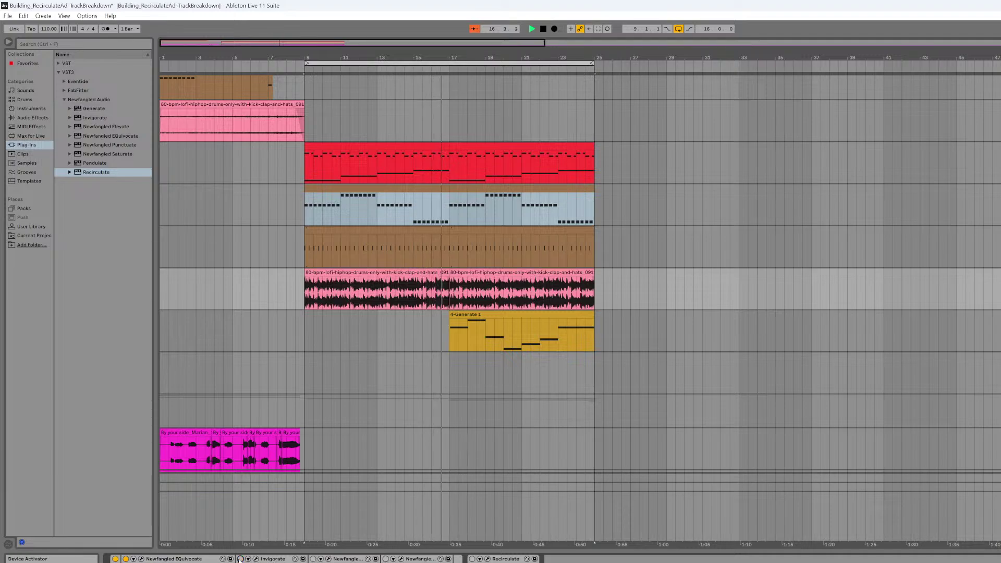
{"action": "left_click", "coordinate": [140, 559]}
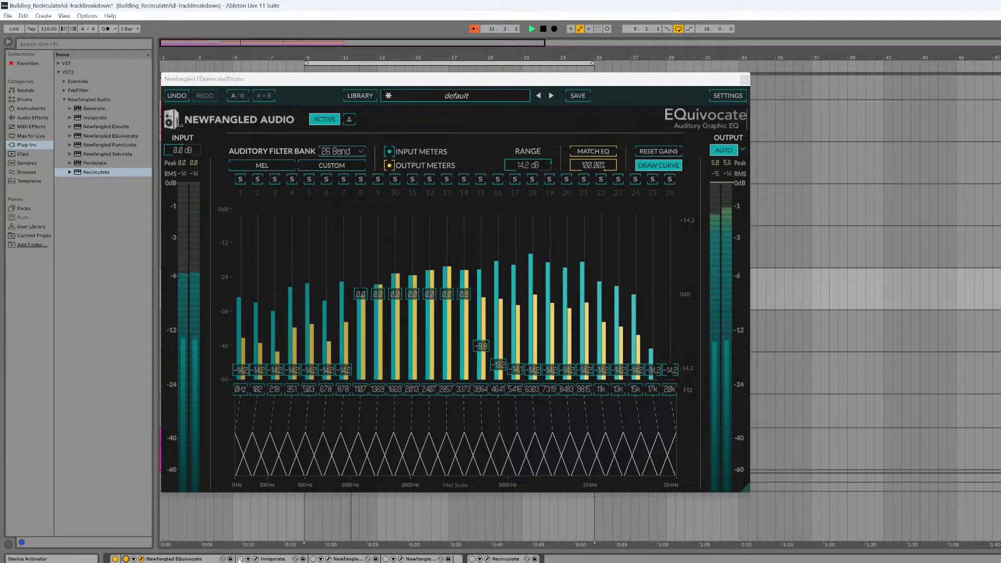
{"action": "left_click", "coordinate": [255, 559]}
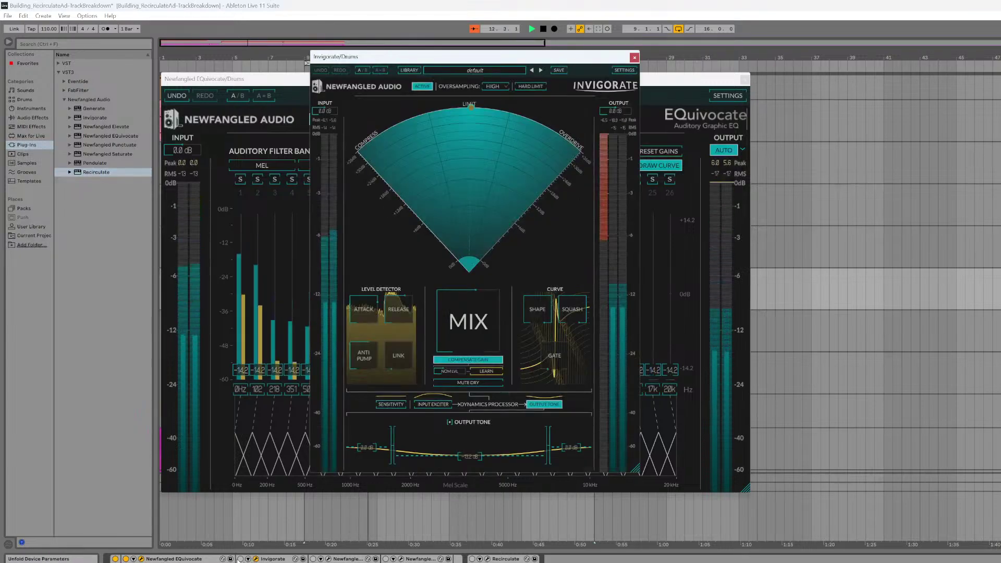
{"action": "left_click", "coordinate": [240, 558]}
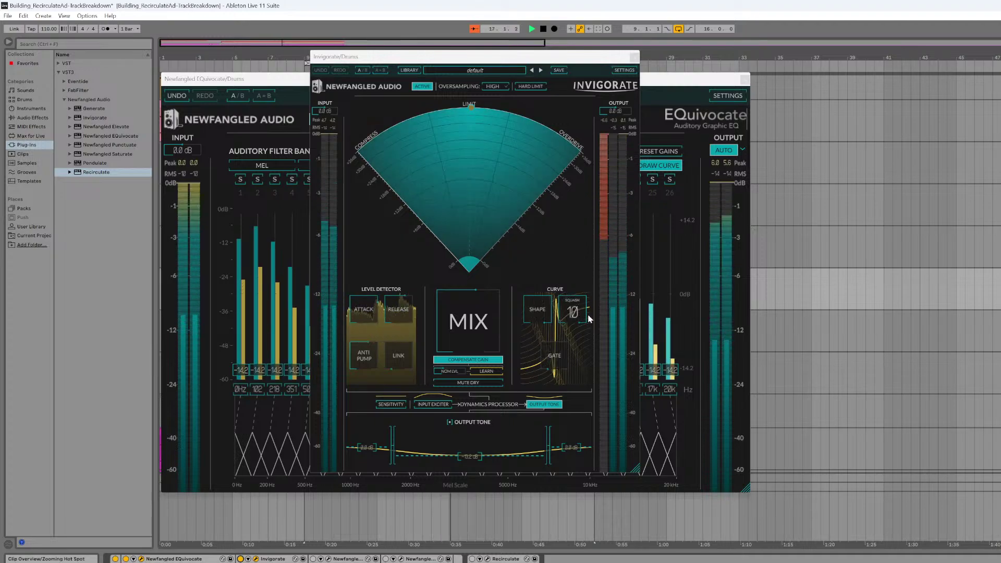
- Lower Invigorate's squash and its shape to 0% for comparison, and raise both again with shape at 100
{"action": "left_click_drag", "start_coordinate": [572, 314], "coordinate": [572, 326]}
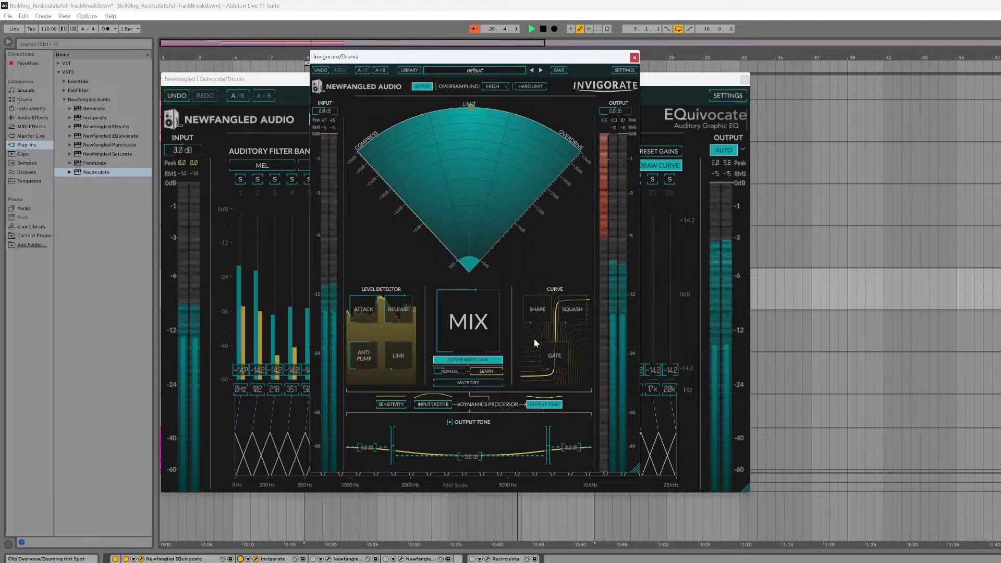
{"action": "mouse_move", "coordinate": [536, 319]}
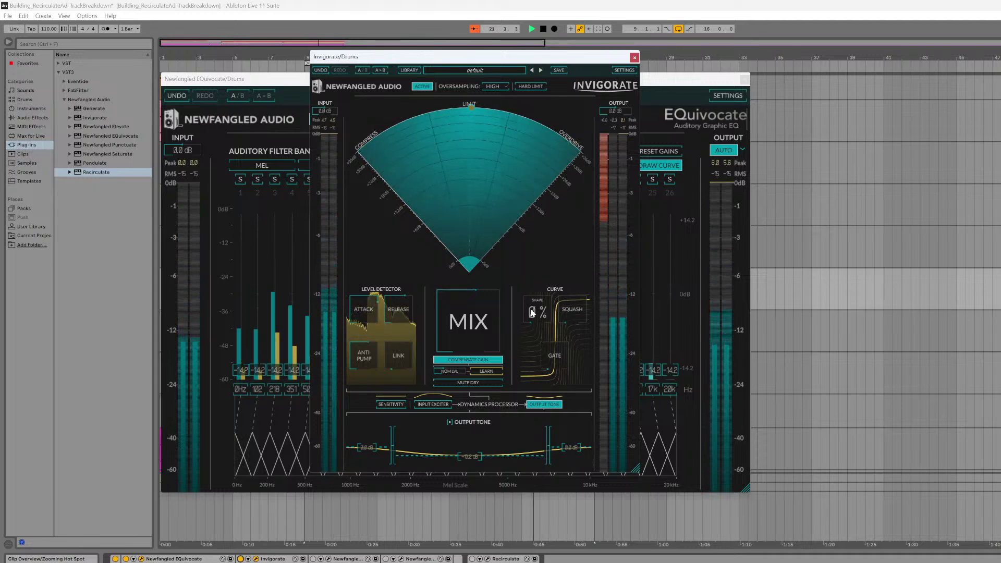
{"action": "left_click_drag", "start_coordinate": [531, 314], "coordinate": [562, 188]}
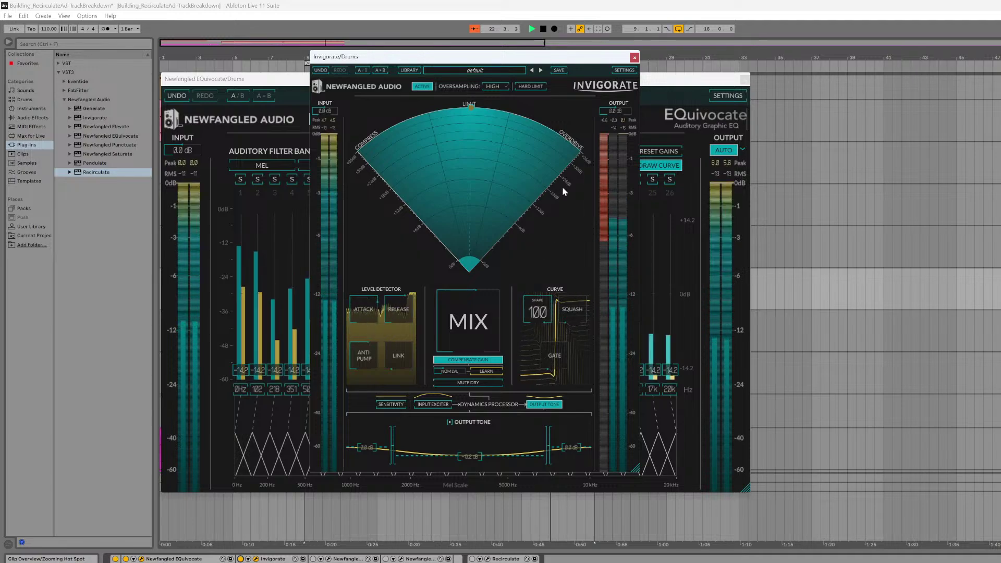
{"action": "left_click_drag", "start_coordinate": [573, 310], "coordinate": [569, 158]}
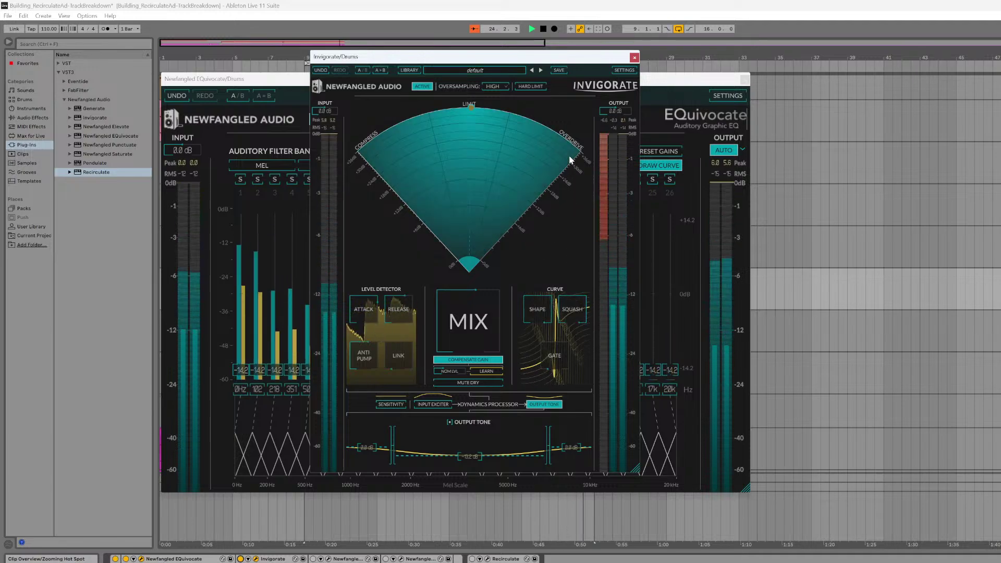
- Repeat the drum comparison by reducing Invigorate's squash and shape during playback and restoring both curve settings
{"action": "mouse_move", "coordinate": [572, 312]}
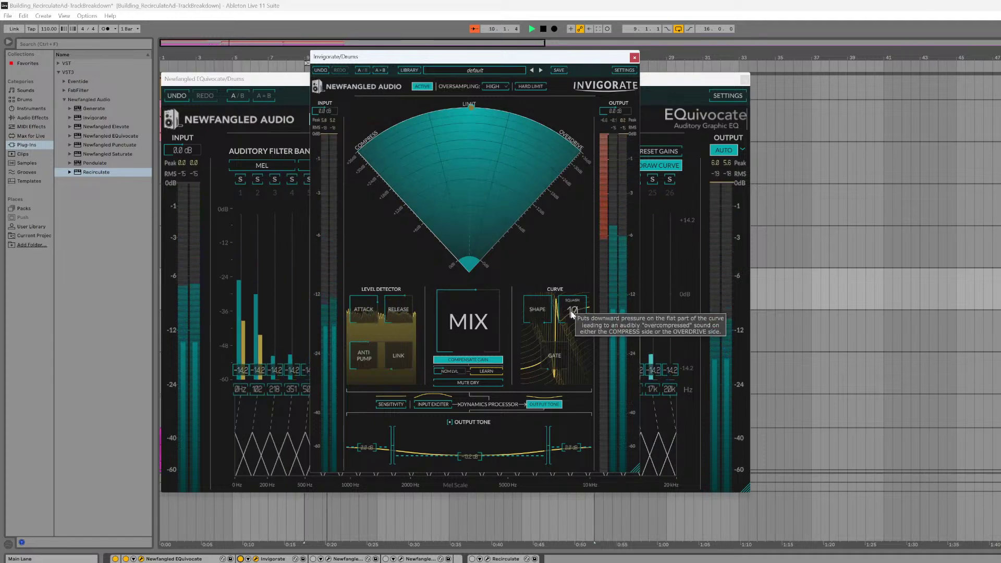
{"action": "left_click_drag", "start_coordinate": [572, 313], "coordinate": [572, 411]}
{"action": "left_click_drag", "start_coordinate": [535, 313], "coordinate": [539, 421]}
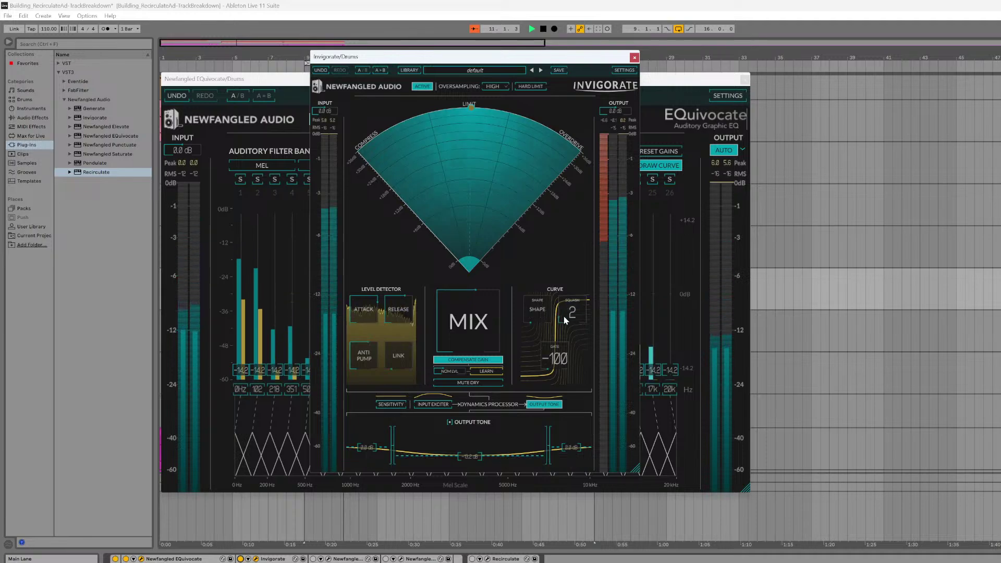
{"action": "left_click_drag", "start_coordinate": [564, 316], "coordinate": [560, 359]}
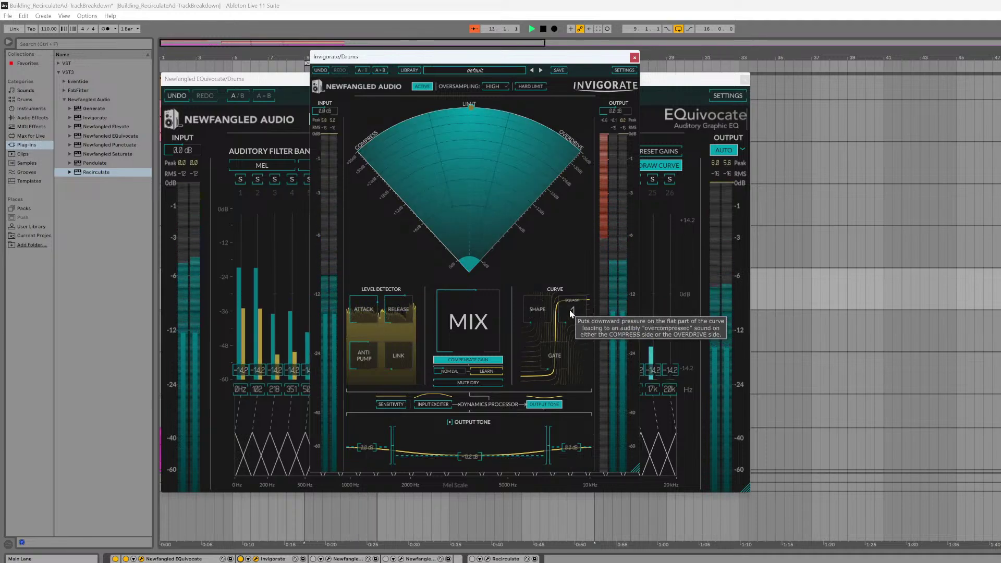
{"action": "left_click_drag", "start_coordinate": [569, 310], "coordinate": [546, 102]}
{"action": "left_click_drag", "start_coordinate": [536, 309], "coordinate": [544, 92]}
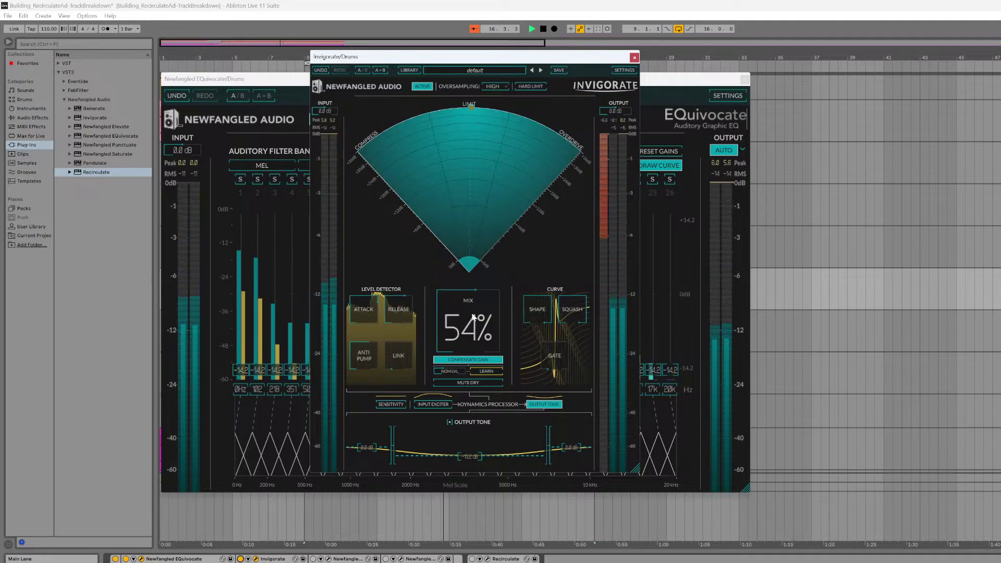
{"action": "mouse_move", "coordinate": [473, 316]}
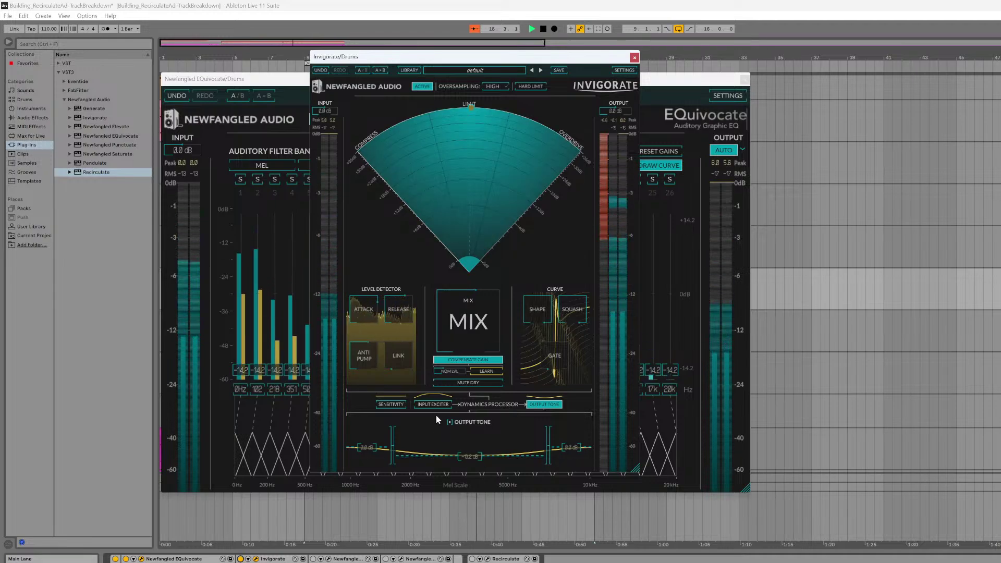
- Review the input exciter and output tone curves in the Drums track's Invigorate plug-in during playback
{"action": "left_click", "coordinate": [450, 404]}
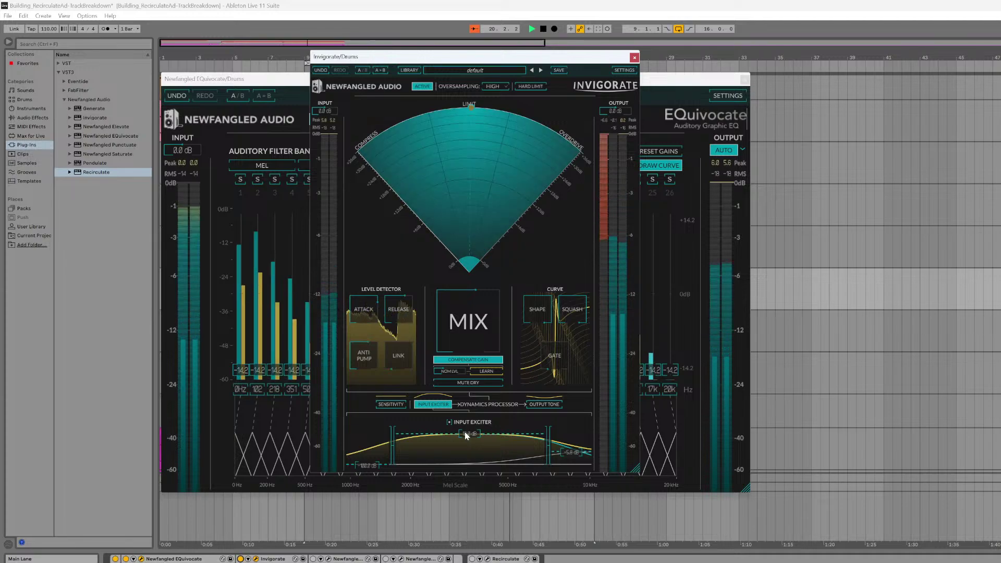
{"action": "left_click", "coordinate": [535, 405]}
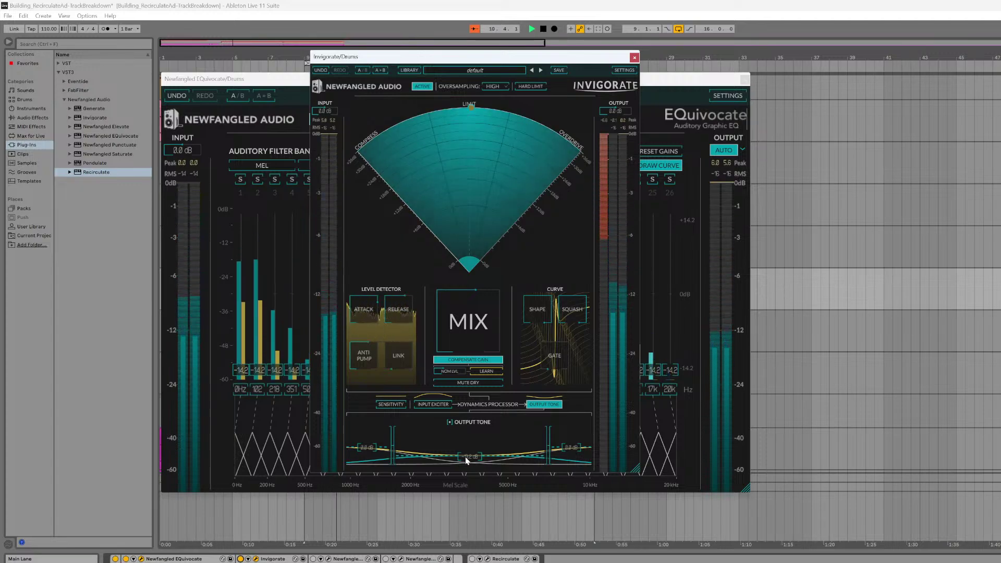
- Enable Punctuate and Saturate on the Drums track and arrange their windows so both plug-ins can be seen
{"action": "left_click", "coordinate": [329, 559]}
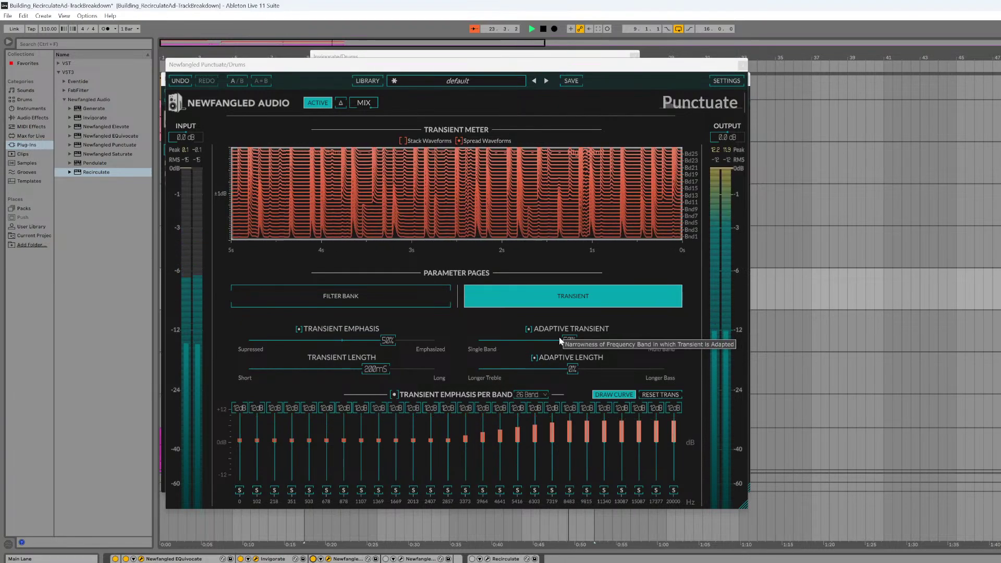
{"action": "left_click", "coordinate": [402, 558]}
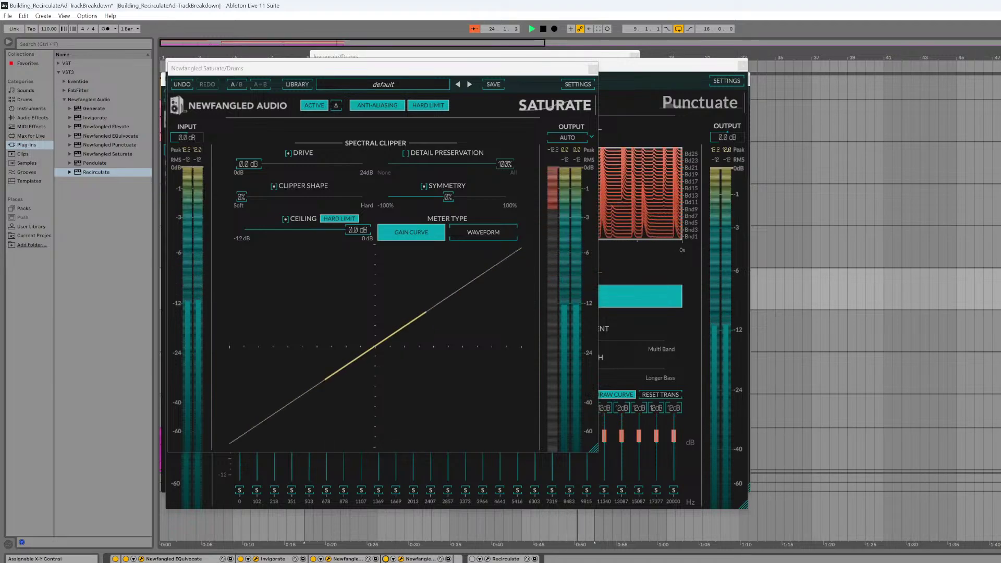
{"action": "left_click", "coordinate": [328, 558]}
{"action": "left_click", "coordinate": [328, 558]}
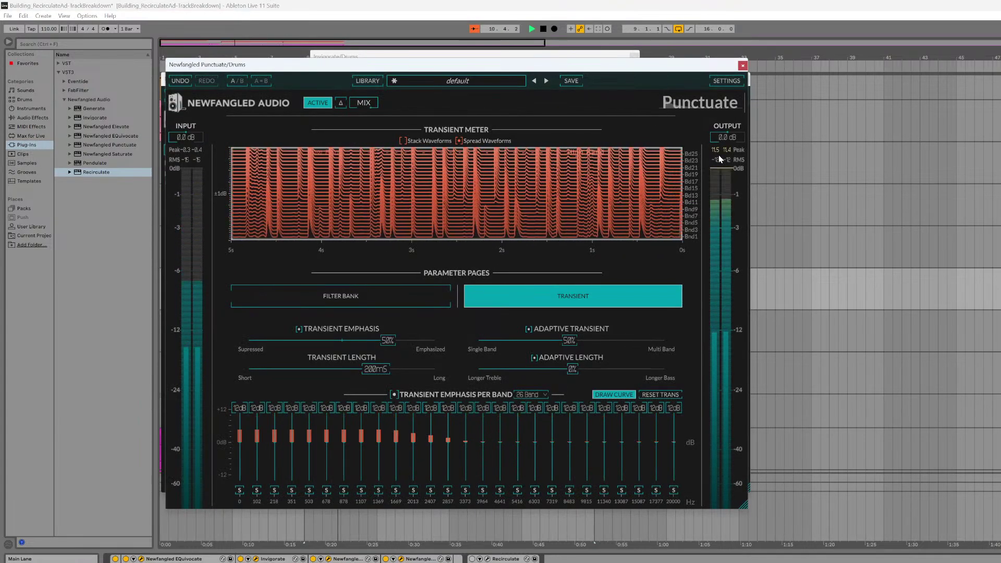
{"action": "left_click_drag", "start_coordinate": [368, 65], "coordinate": [579, 106]}
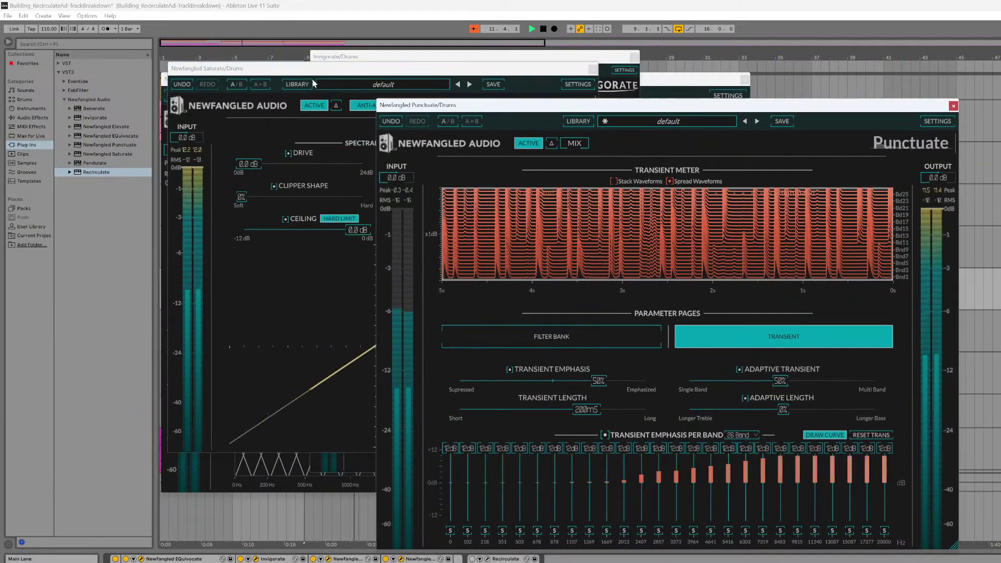
{"action": "left_click", "coordinate": [315, 225]}
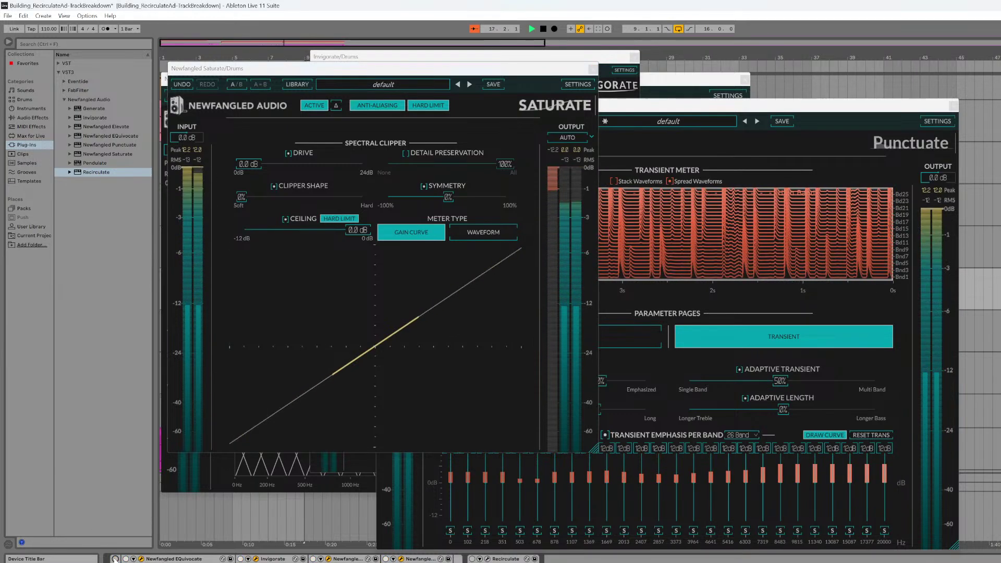
- Turn the bypassed Drums effects back on and close the Saturate, Punctuate, Invigorate and EQuivocate windows
{"action": "left_click", "coordinate": [115, 558]}
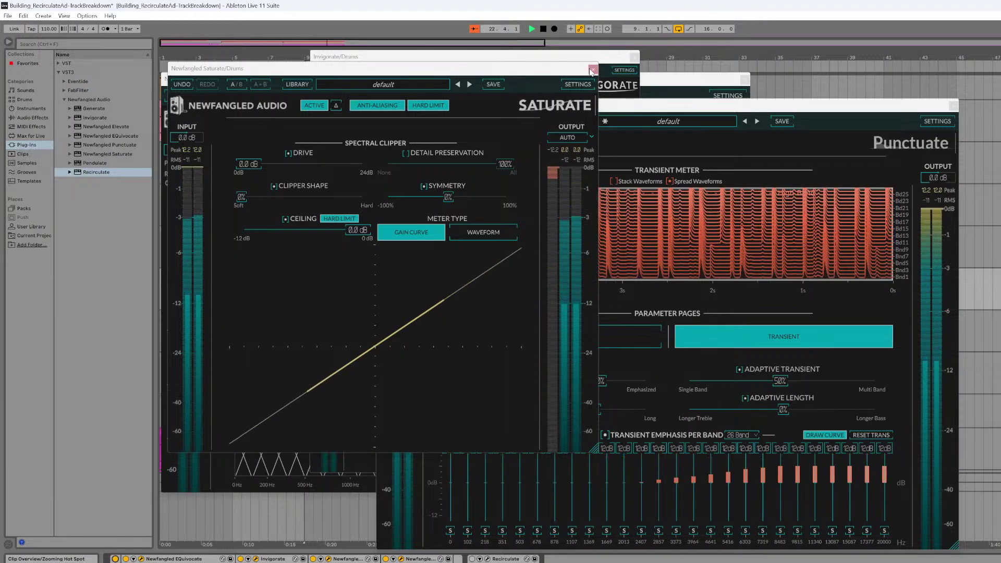
{"action": "left_click", "coordinate": [593, 69]}
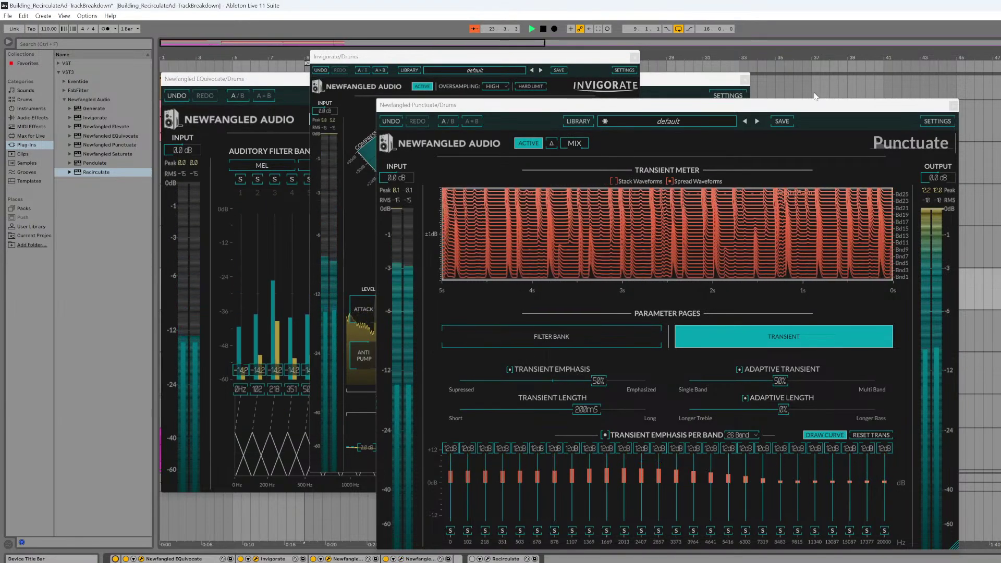
{"action": "left_click", "coordinate": [953, 105]}
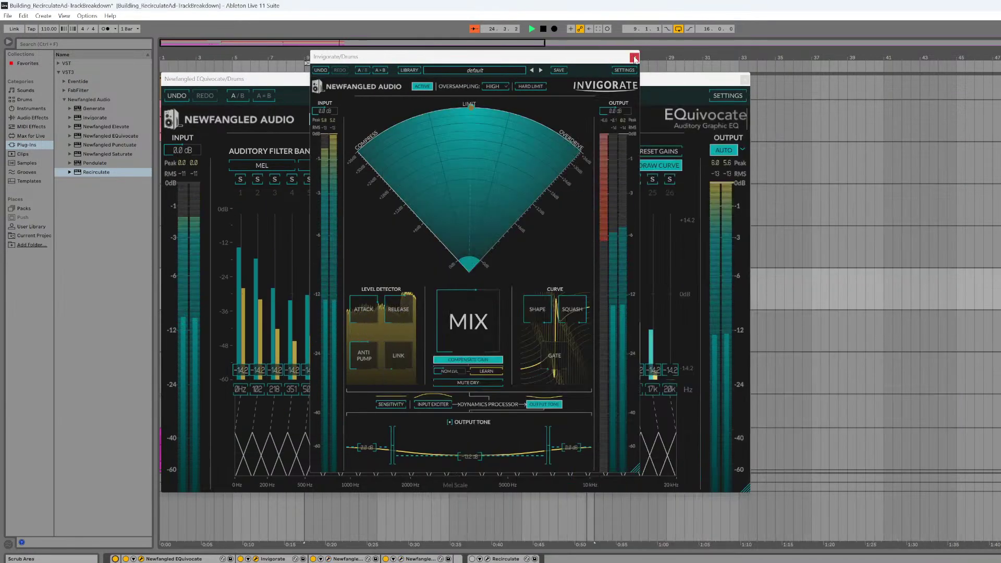
{"action": "left_click", "coordinate": [634, 56]}
{"action": "left_click", "coordinate": [744, 79]}
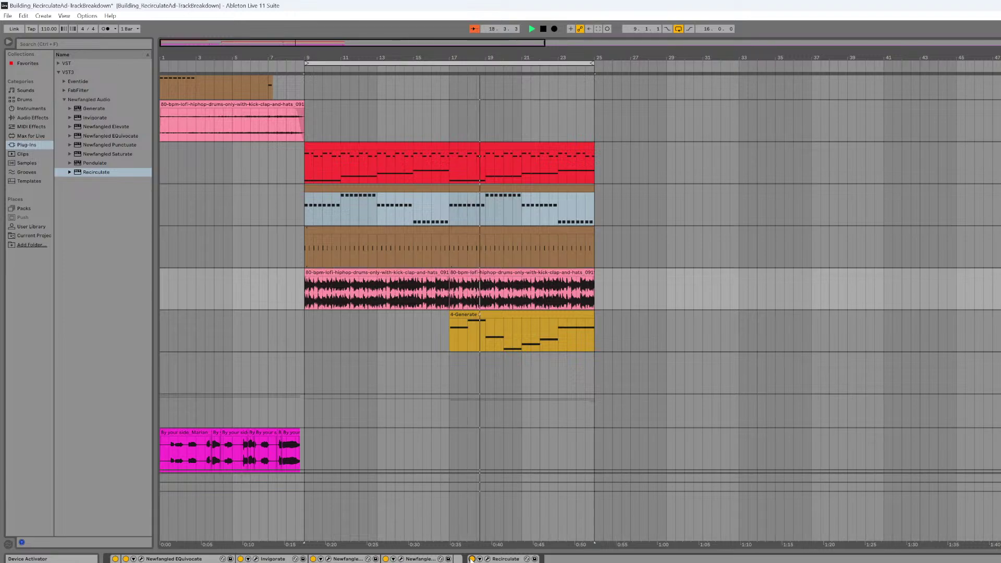
- Audition the Drums track's Recirculate plug-in with it activated, then stop playback and close its window
{"action": "left_click", "coordinate": [487, 558]}
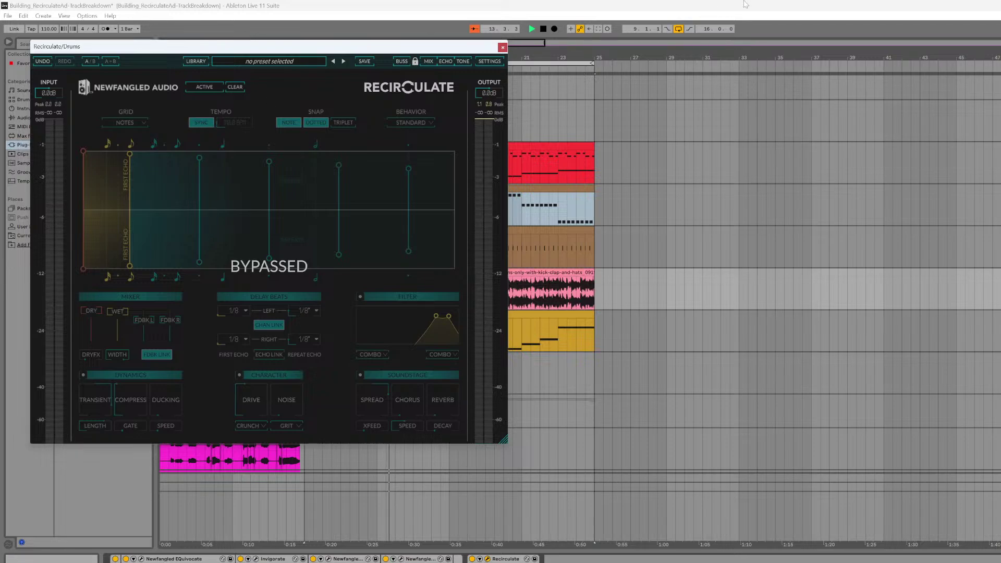
{"action": "left_click", "coordinate": [505, 559]}
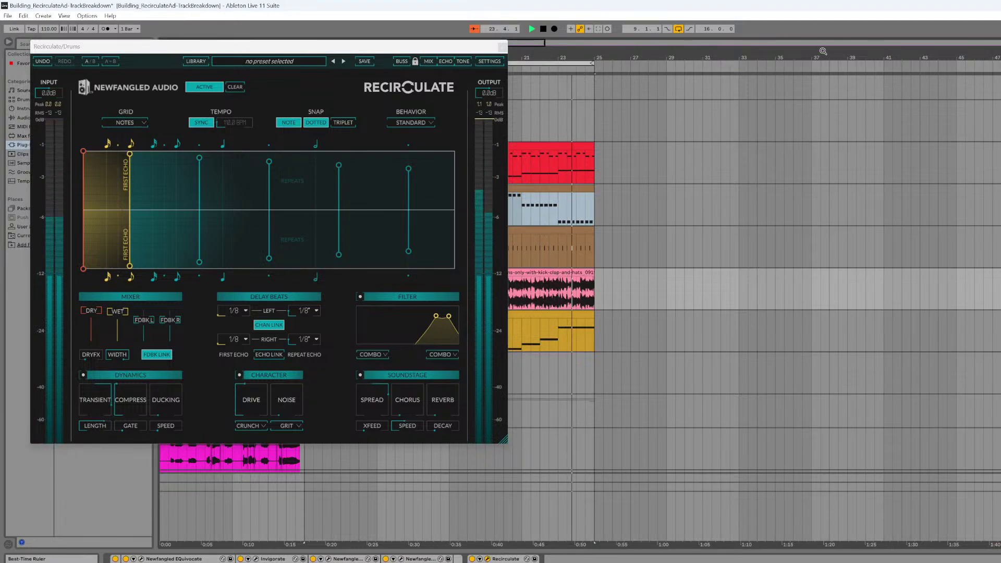
{"action": "left_click", "coordinate": [542, 29]}
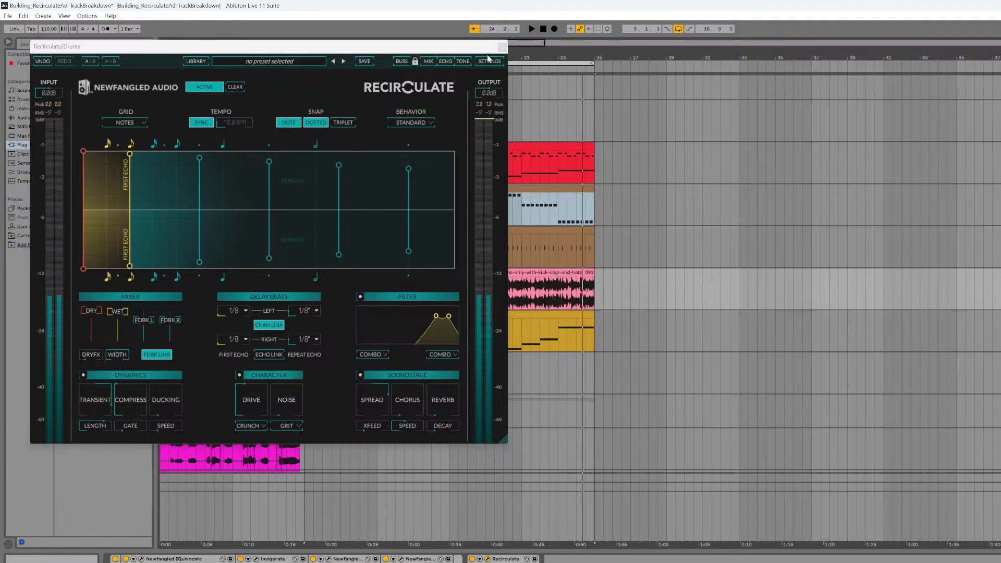
{"action": "left_click_drag", "start_coordinate": [477, 53], "coordinate": [504, 63]}
{"action": "left_click", "coordinate": [528, 57]}
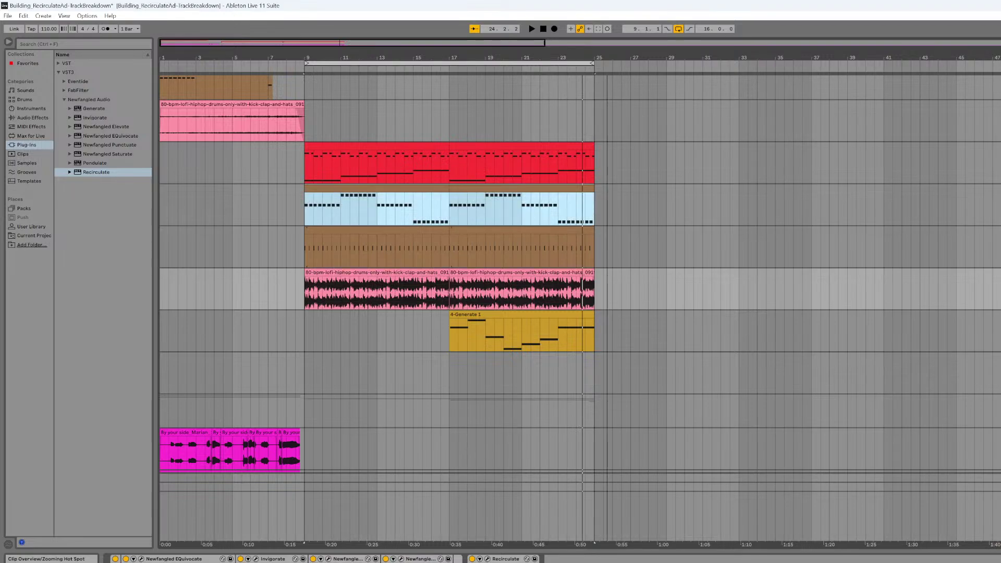
- Select the Gen Pluck track in the arrangement and open its Generate synth, with the whole plug-in window in view
{"action": "left_click_drag", "start_coordinate": [350, 43], "coordinate": [231, 41]}
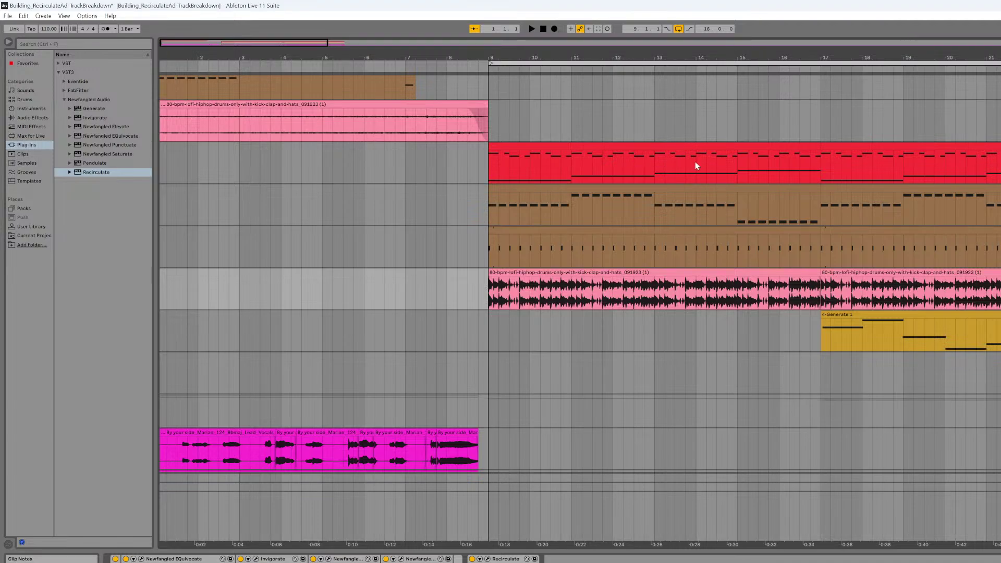
{"action": "scroll", "coordinate": [695, 161], "scroll_direction": "up", "scroll_amount": 4}
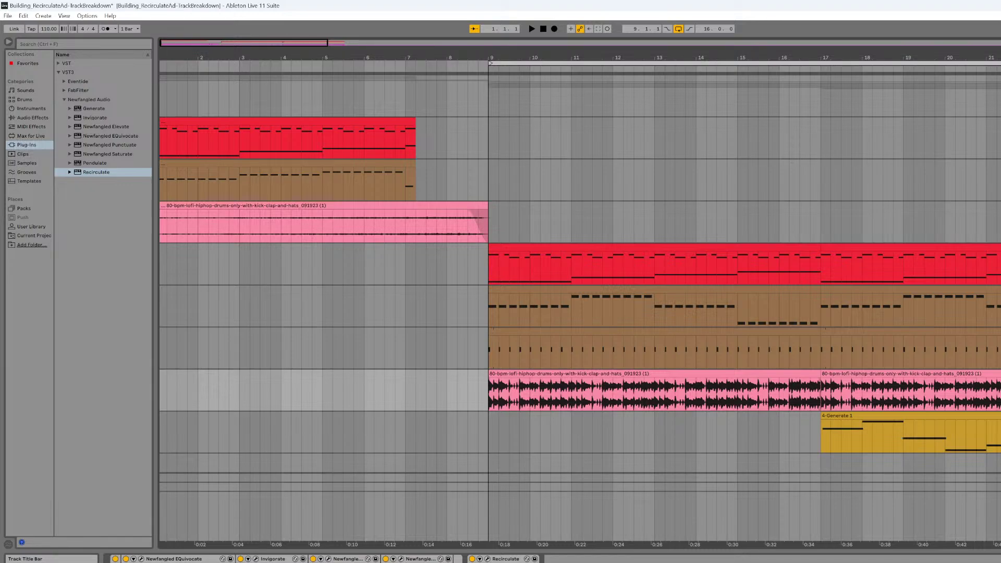
{"action": "left_click", "coordinate": [1000, 122]}
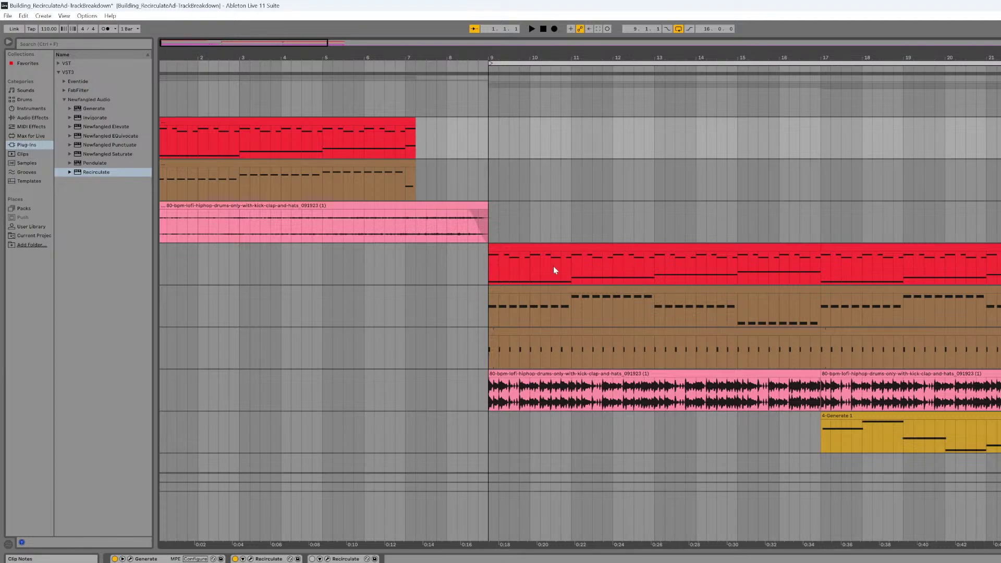
{"action": "left_click", "coordinate": [130, 558]}
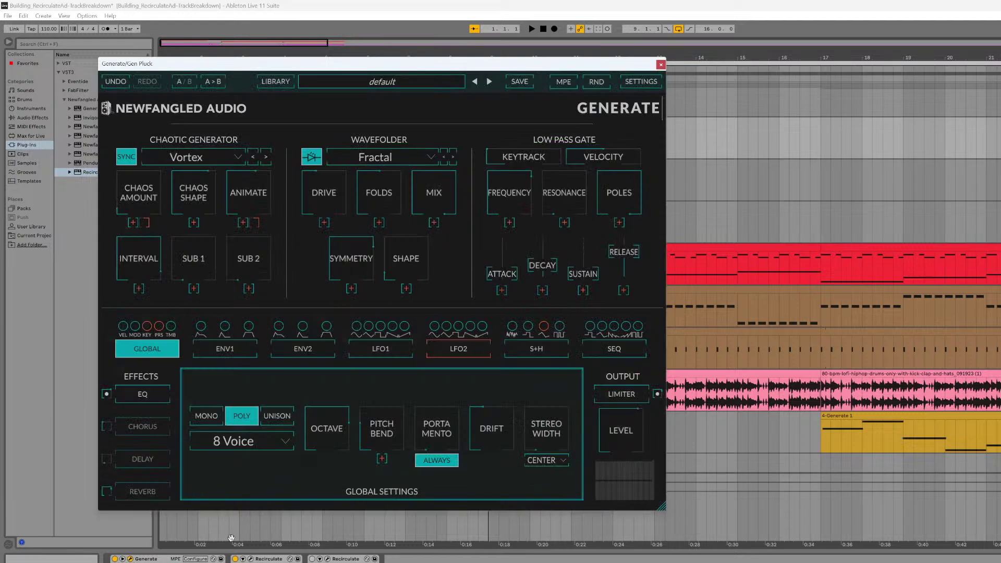
{"action": "left_click_drag", "start_coordinate": [547, 61], "coordinate": [805, 185]}
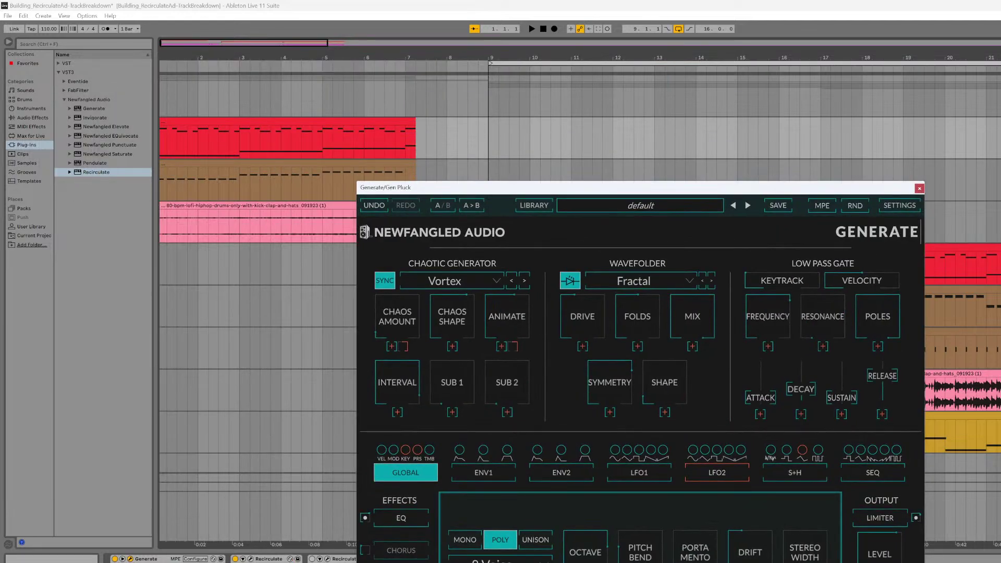
{"action": "left_click", "coordinate": [996, 463]}
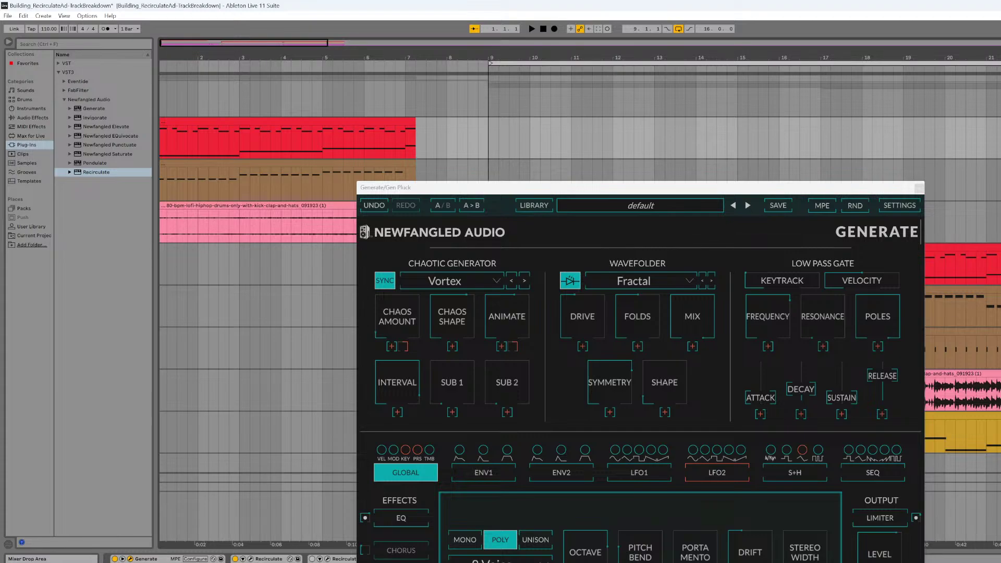
{"action": "left_click_drag", "start_coordinate": [783, 188], "coordinate": [660, 80]}
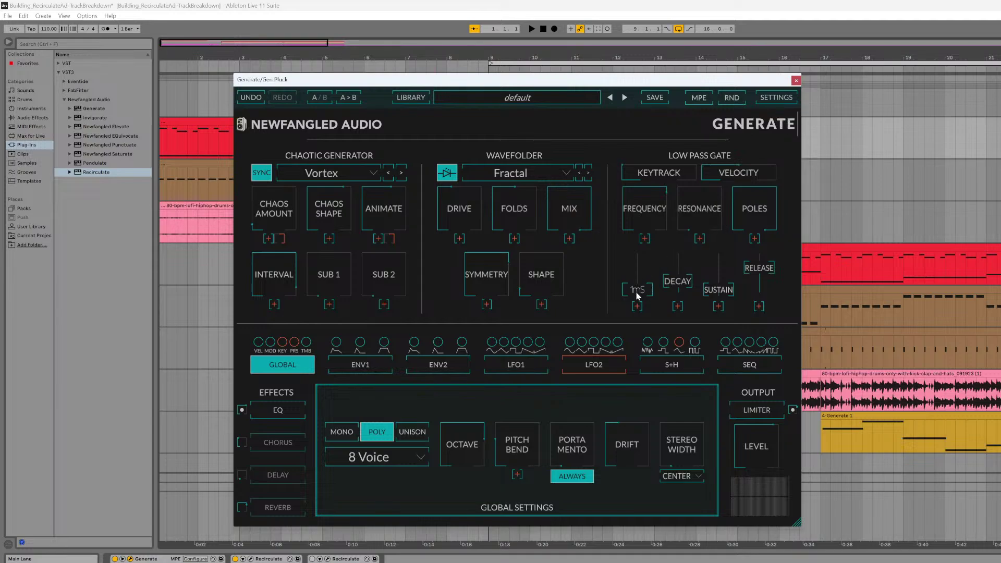
- Play the Gen Pluck part from the start with Generate in view, and close the synth and stop playback
{"action": "left_click", "coordinate": [531, 28]}
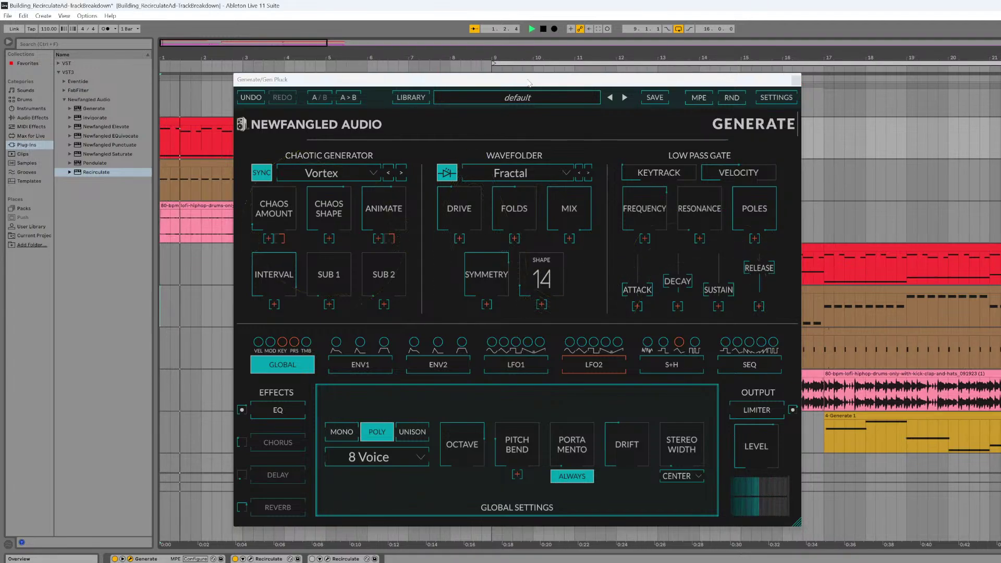
{"action": "left_click_drag", "start_coordinate": [525, 82], "coordinate": [458, 68]}
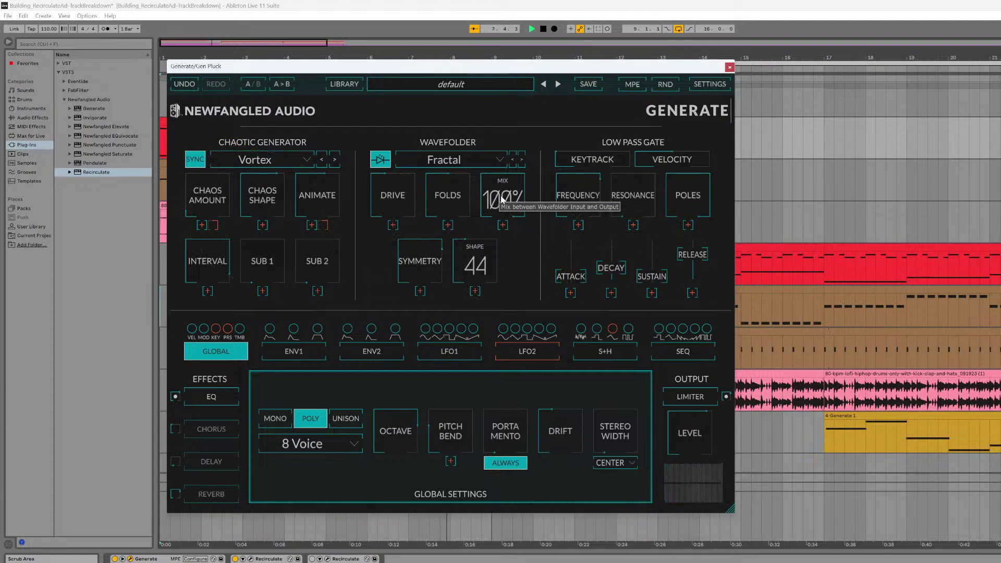
{"action": "left_click", "coordinate": [729, 67]}
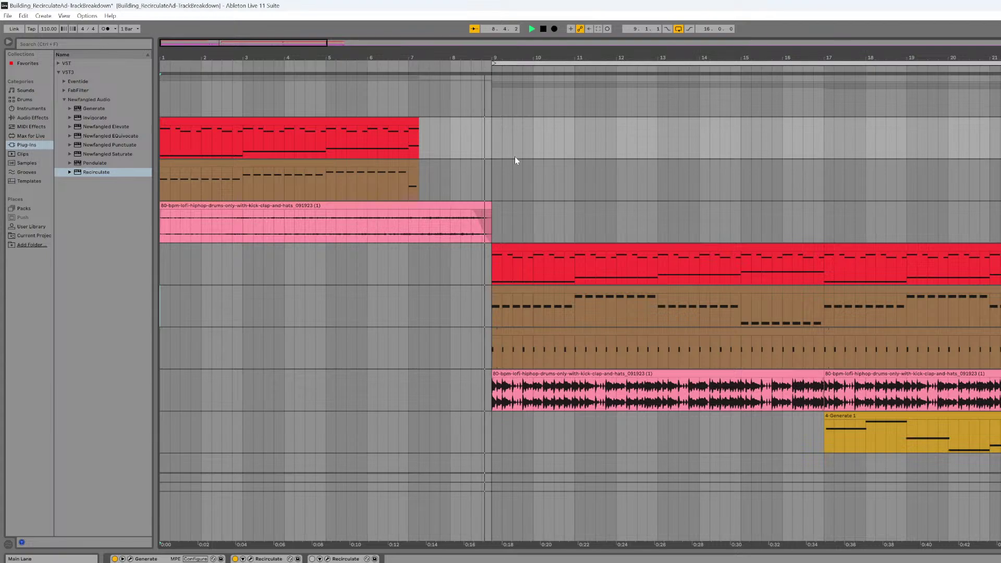
{"action": "left_click", "coordinate": [543, 30]}
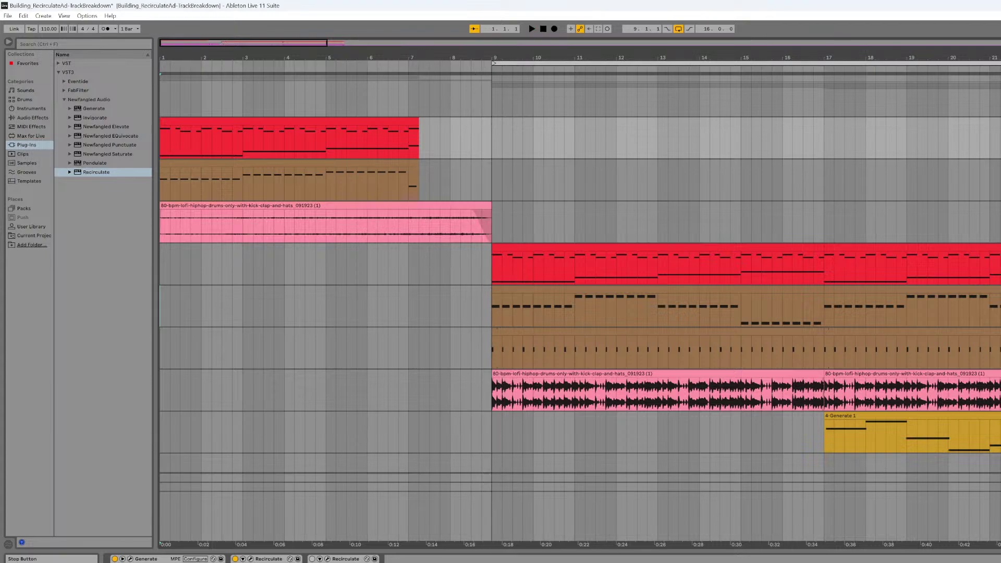
- Open the first Recirculate on Gen Pluck and compare the part with the delay bypassed and enabled
{"action": "left_click", "coordinate": [235, 559]}
{"action": "left_click", "coordinate": [251, 558]}
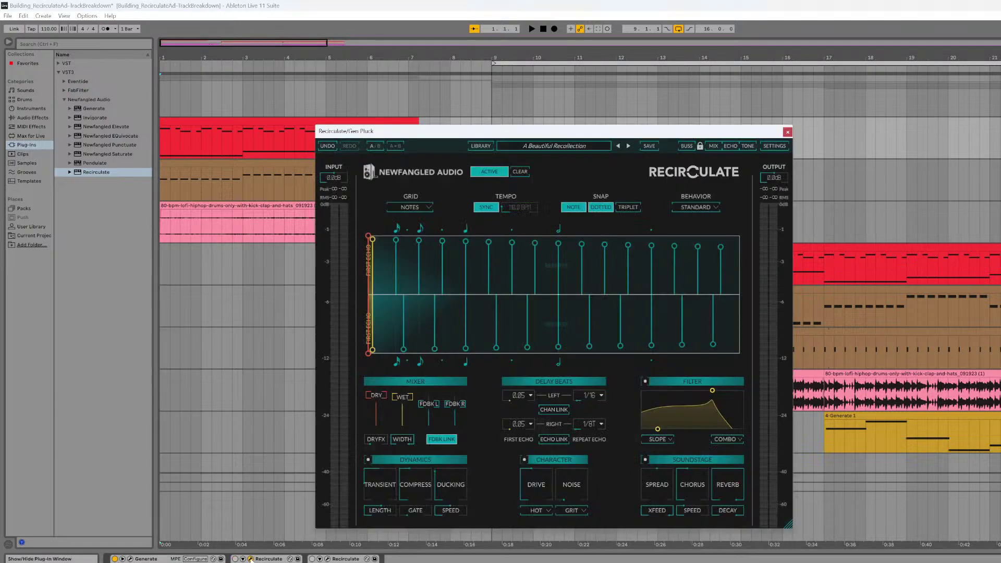
{"action": "left_click", "coordinate": [532, 29]}
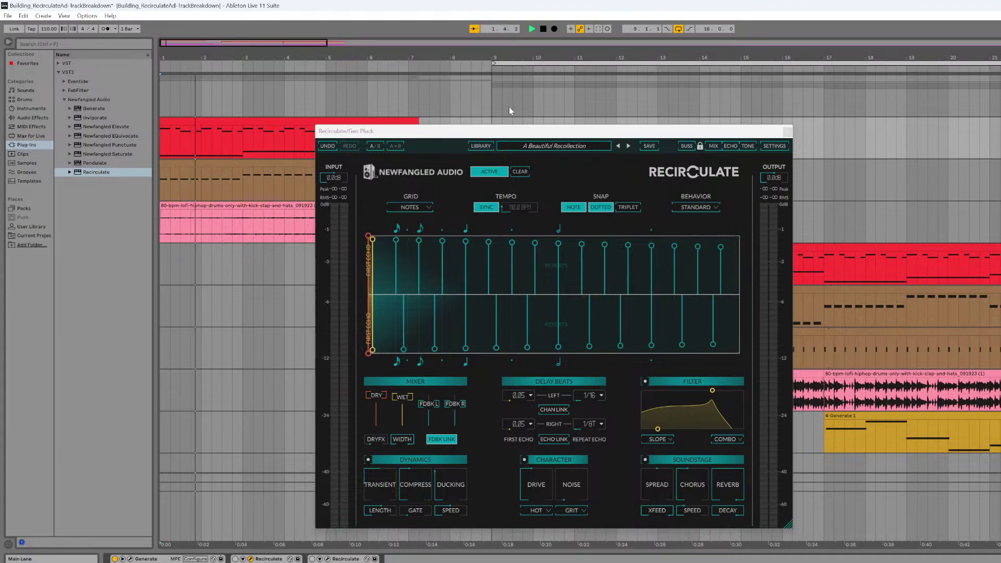
{"action": "left_click", "coordinate": [235, 559]}
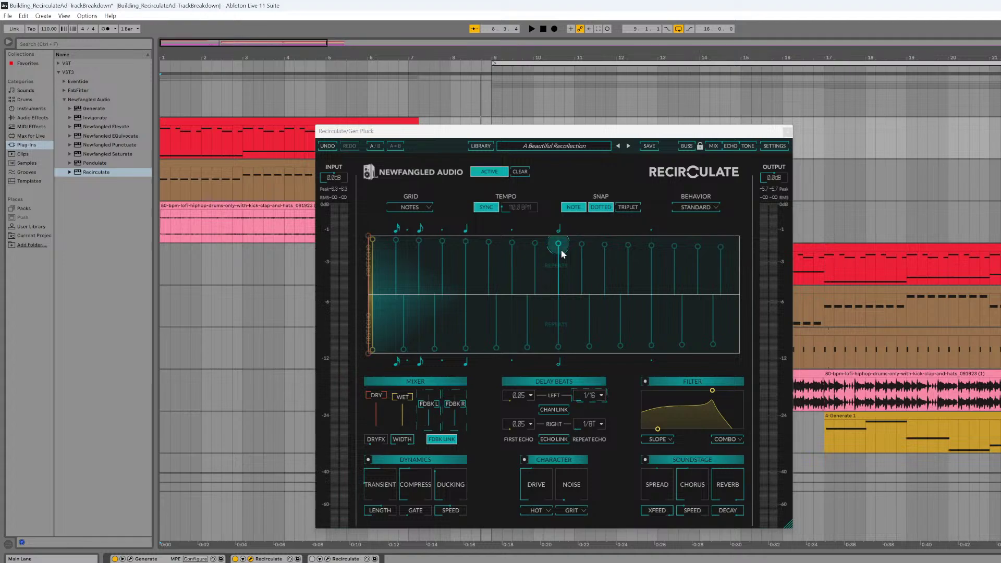
- Replay the Gen Pluck part with Recirculate enabled, nudge its left feedback, and stop playback
{"action": "left_click", "coordinate": [531, 29]}
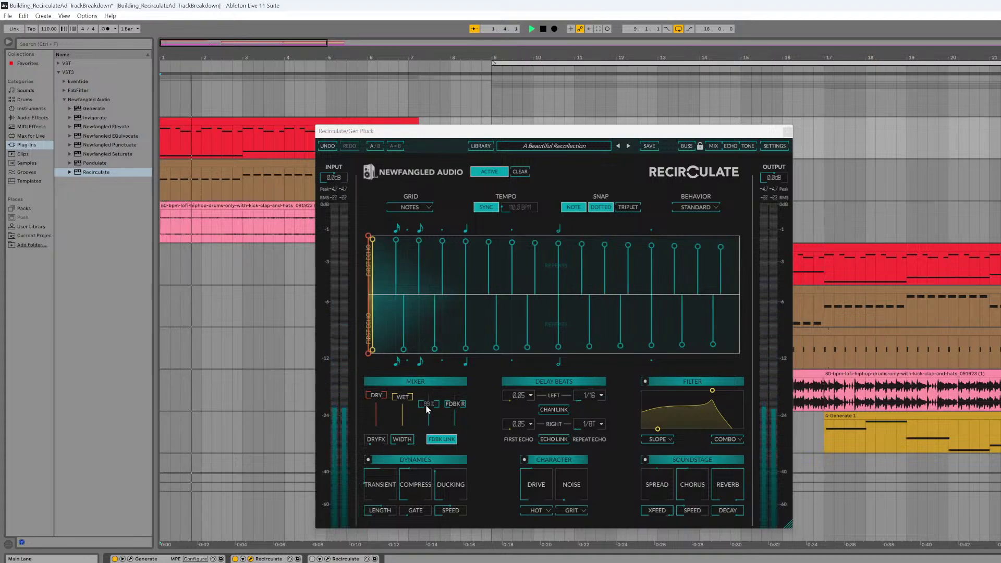
{"action": "mouse_move", "coordinate": [426, 409]}
{"action": "left_mouse_down"}
{"action": "mouse_move", "coordinate": [423, 489]}
{"action": "mouse_move", "coordinate": [428, 404]}
{"action": "left_mouse_up"}
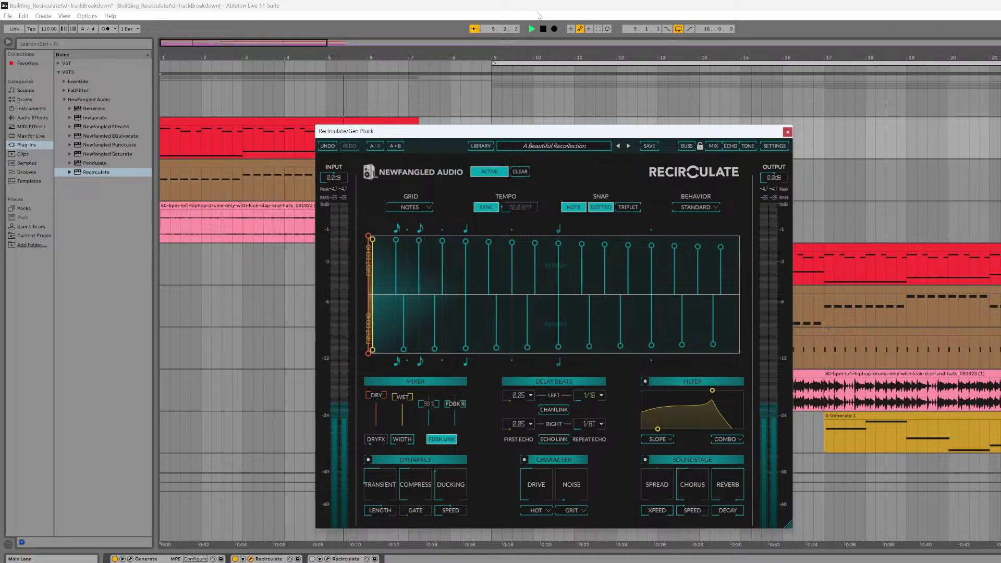
{"action": "left_click", "coordinate": [543, 29]}
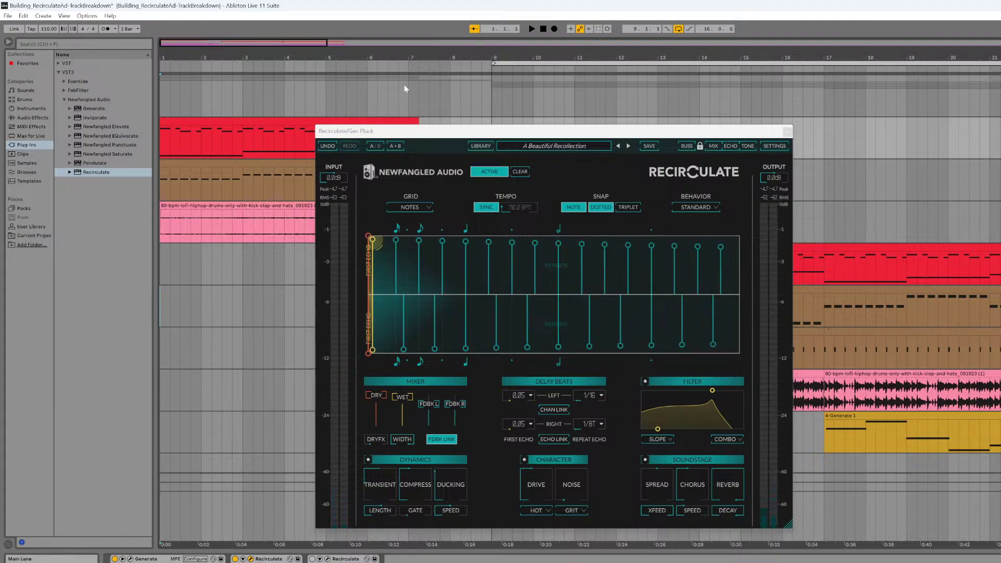
- Select the bass track below Gen Pluck, bypass its Recirculate and open its Pendulate synth in a clear spot
{"action": "left_click", "coordinate": [999, 164]}
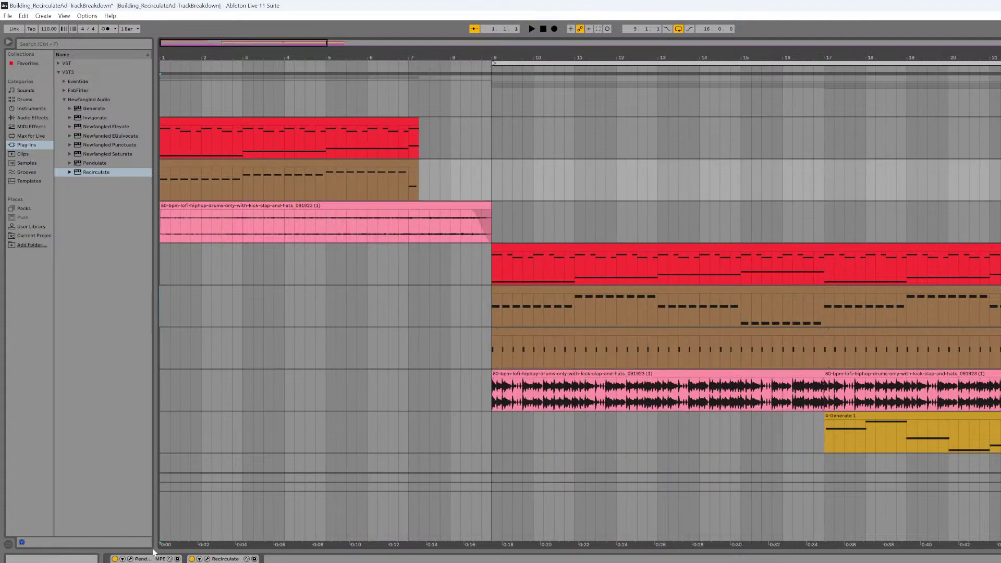
{"action": "left_click", "coordinate": [192, 559]}
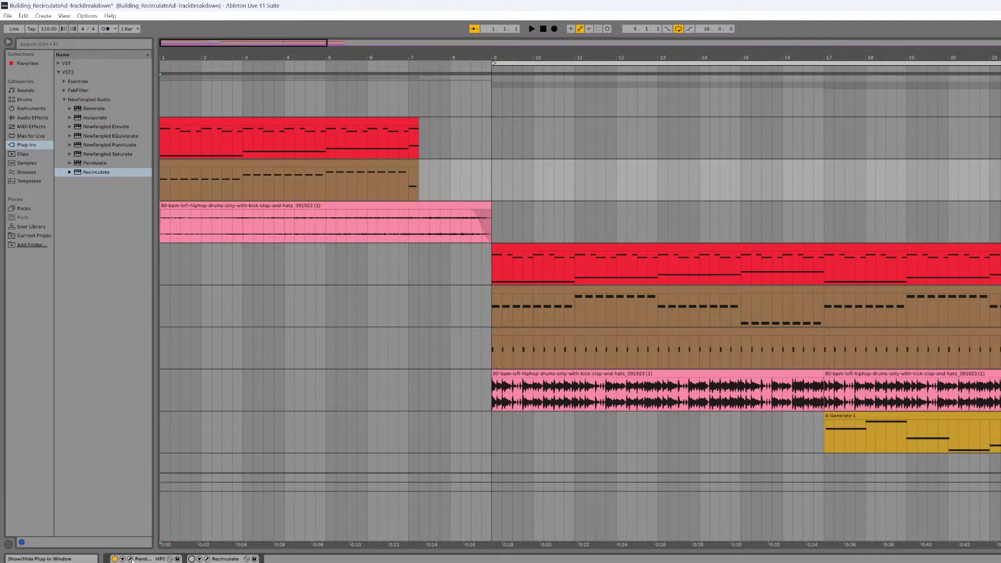
{"action": "left_click", "coordinate": [130, 559]}
{"action": "left_click_drag", "start_coordinate": [400, 262], "coordinate": [464, 79]}
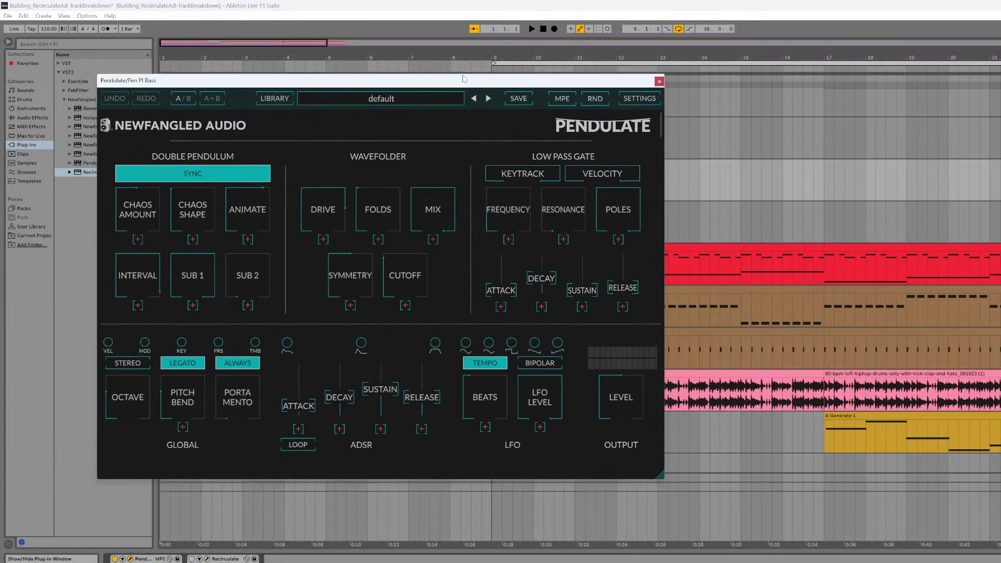
- Play the bass part with Pendulate alone, turn on and open its Recirculate, and play the part again with the delay
{"action": "key", "text": "space"}
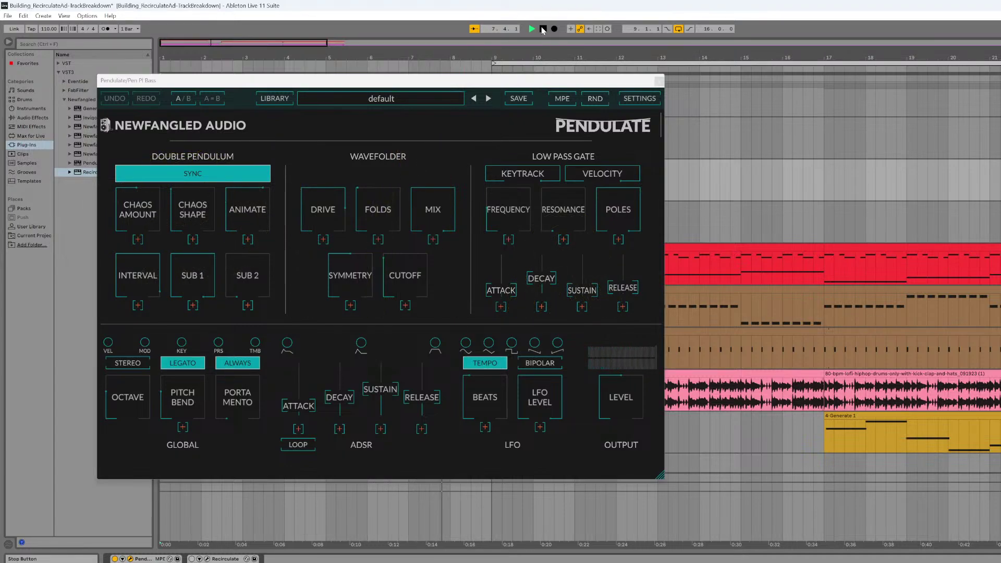
{"action": "left_click", "coordinate": [207, 558]}
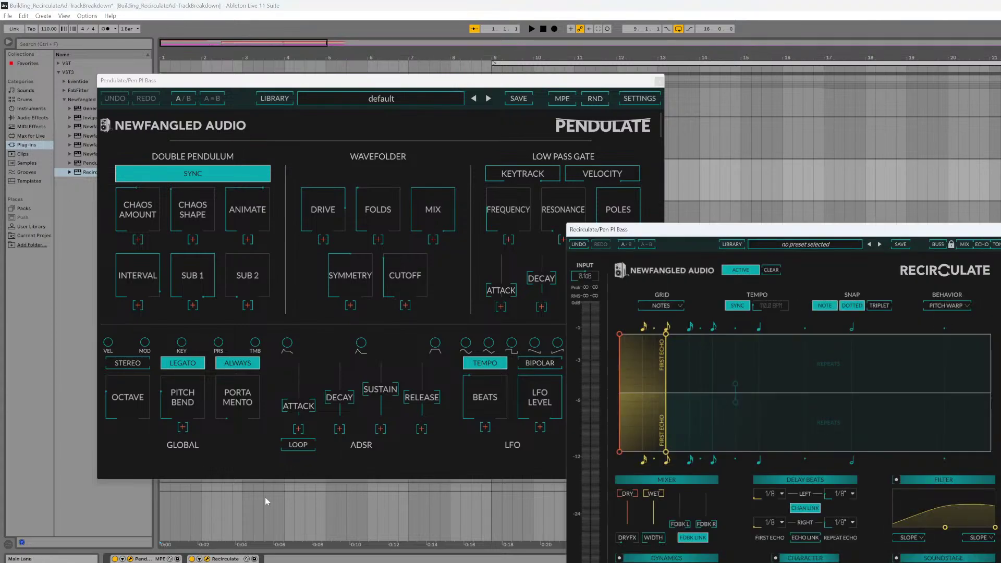
{"action": "left_click_drag", "start_coordinate": [720, 236], "coordinate": [512, 91]}
{"action": "key", "text": "space"}
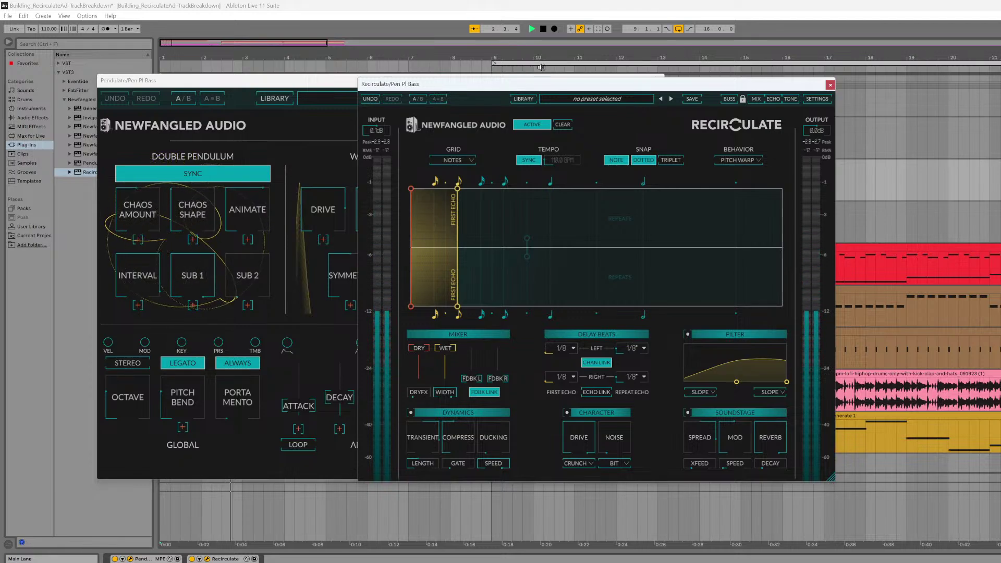
{"action": "left_click_drag", "start_coordinate": [524, 88], "coordinate": [349, 66]}
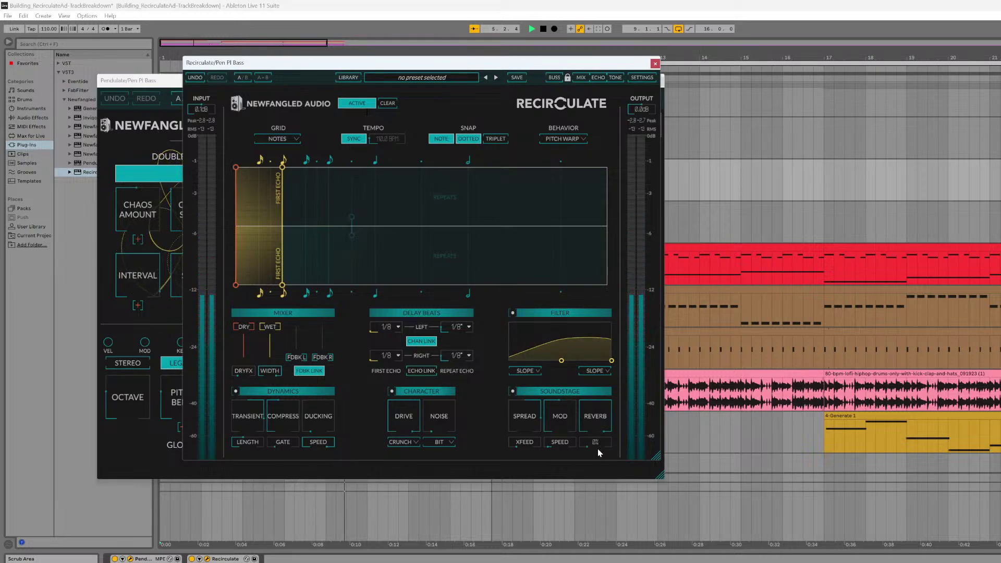
{"action": "left_click", "coordinate": [545, 30]}
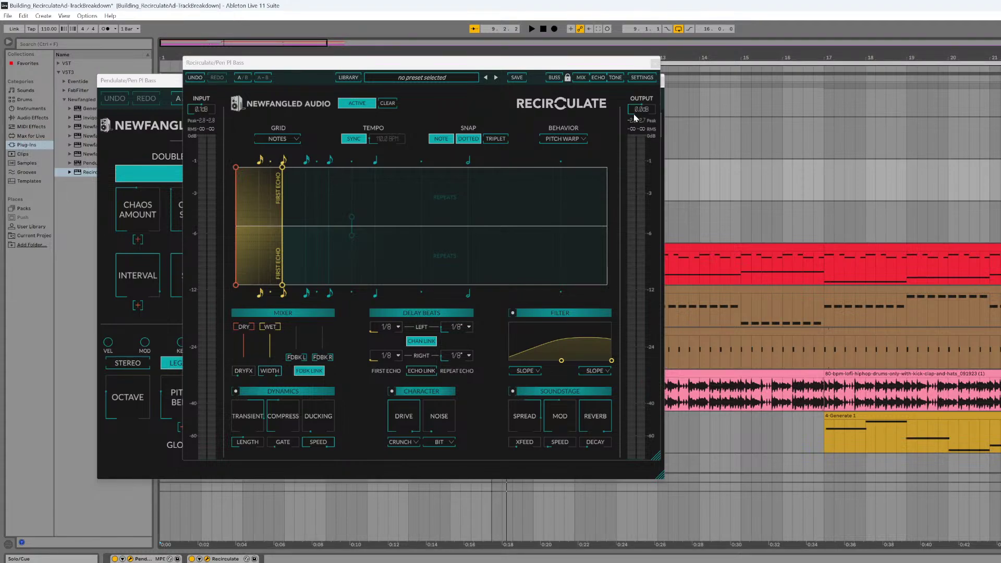
- Replay the bass part from the start with Recirculate enabled, and close the Recirculate and Pendulate windows
{"action": "key", "text": "space"}
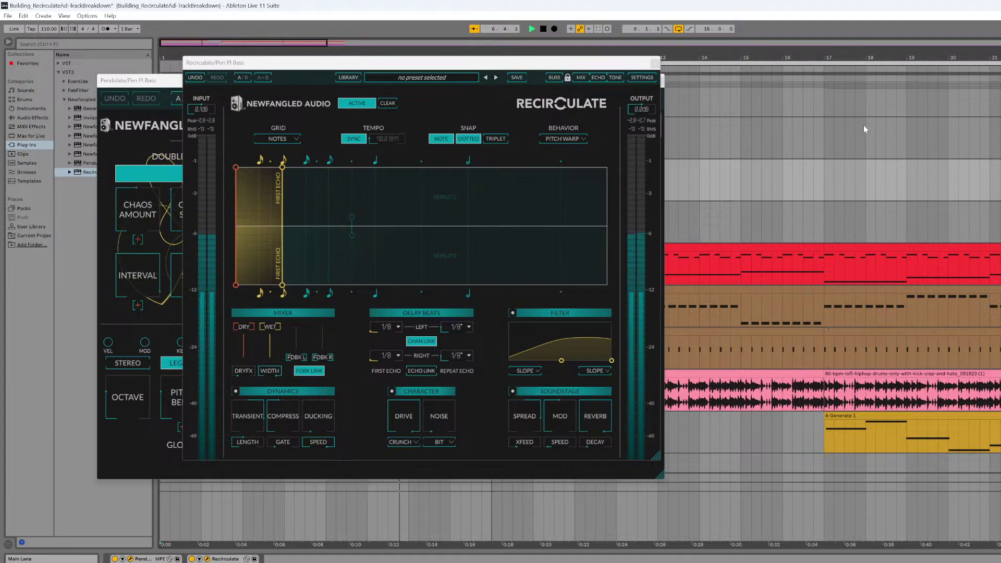
{"action": "left_click", "coordinate": [656, 64]}
{"action": "left_click", "coordinate": [658, 81]}
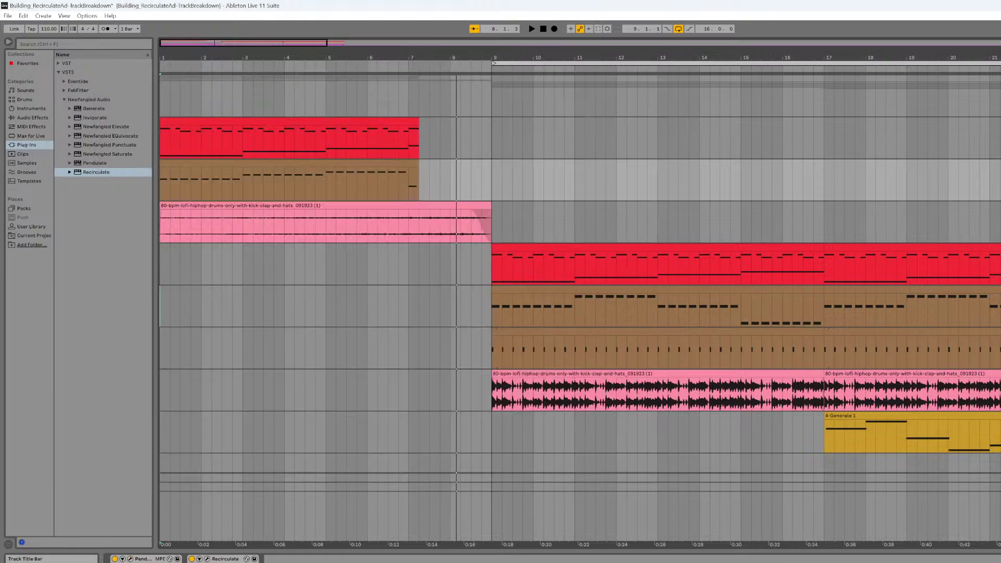
- Select the Radio Noise track, open its Recirculate and bypass the effect inside the plug-in
{"action": "left_click", "coordinate": [1000, 206]}
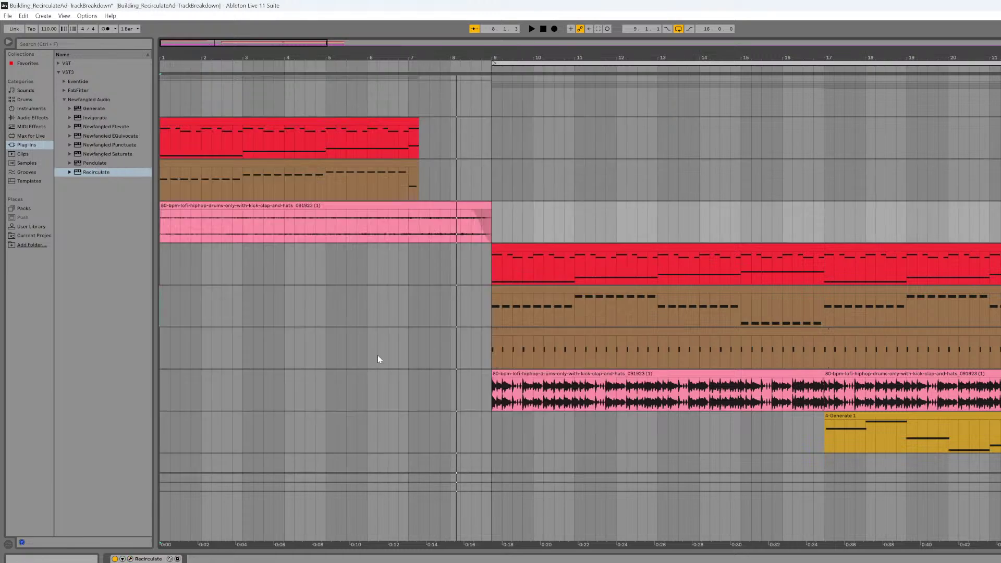
{"action": "left_click", "coordinate": [130, 558]}
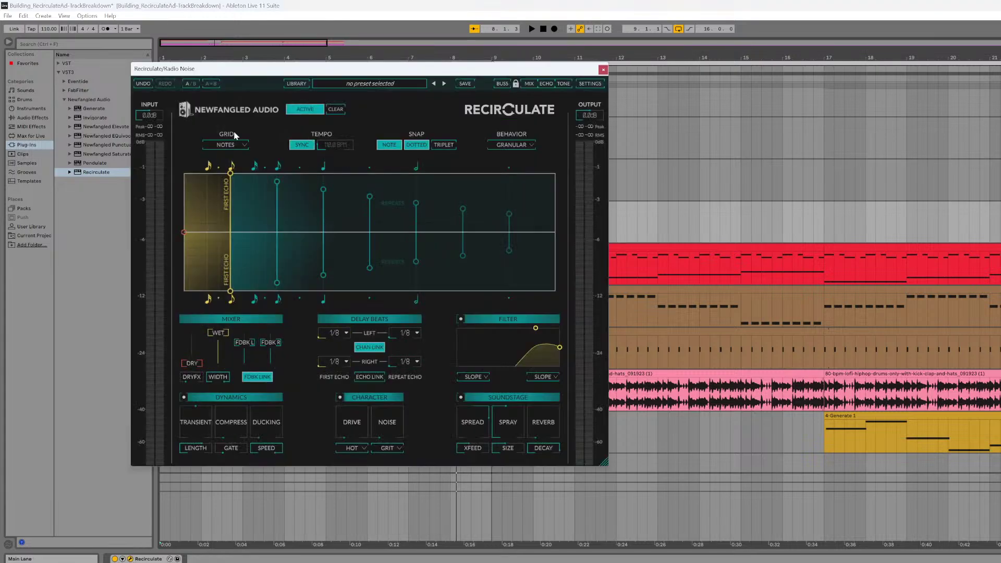
{"action": "left_click", "coordinate": [294, 110]}
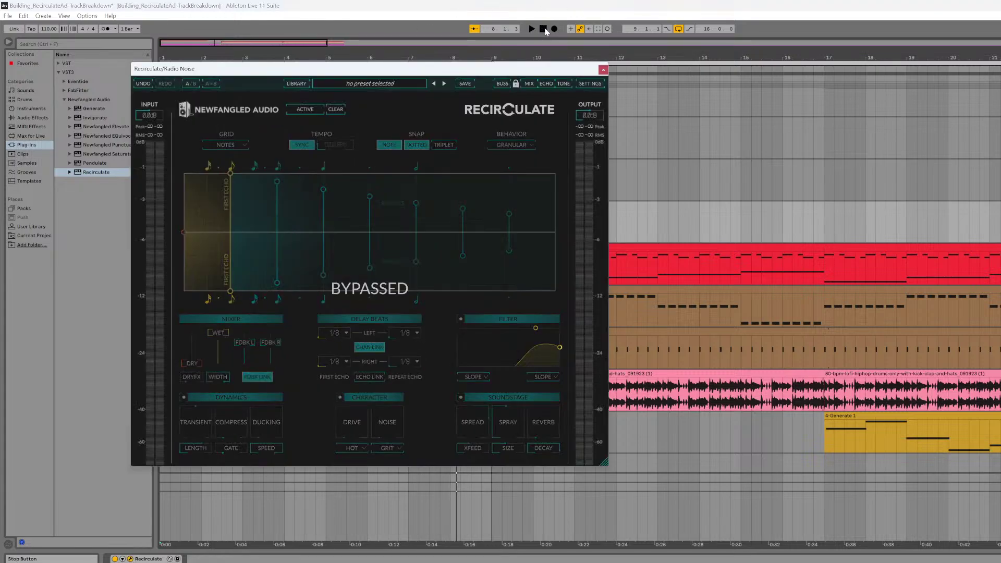
- Play the Radio Noise part from the start with Recirculate bypassed, reactivate it during playback, and stop
{"action": "left_click", "coordinate": [546, 31]}
{"action": "key", "text": "space"}
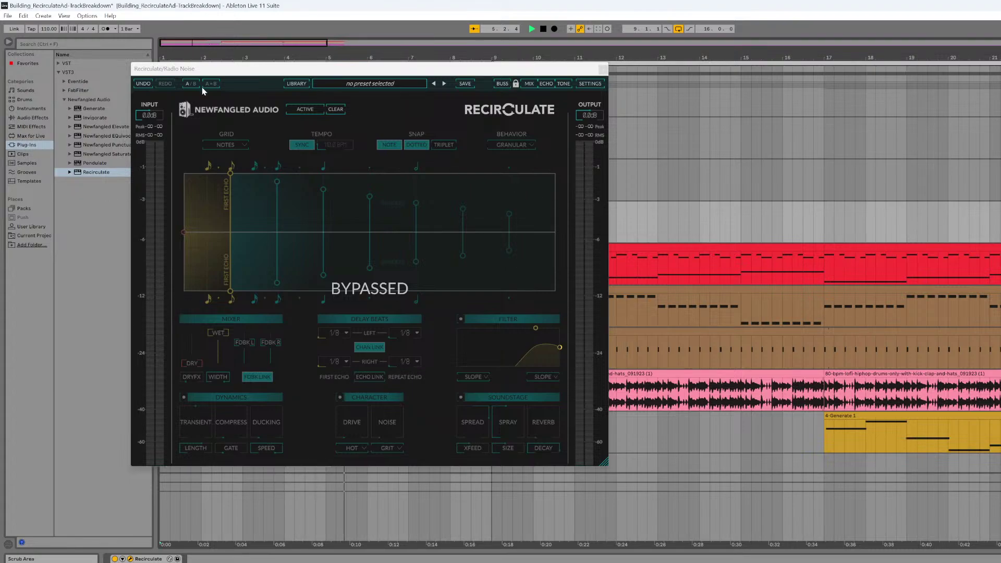
{"action": "left_click", "coordinate": [306, 110]}
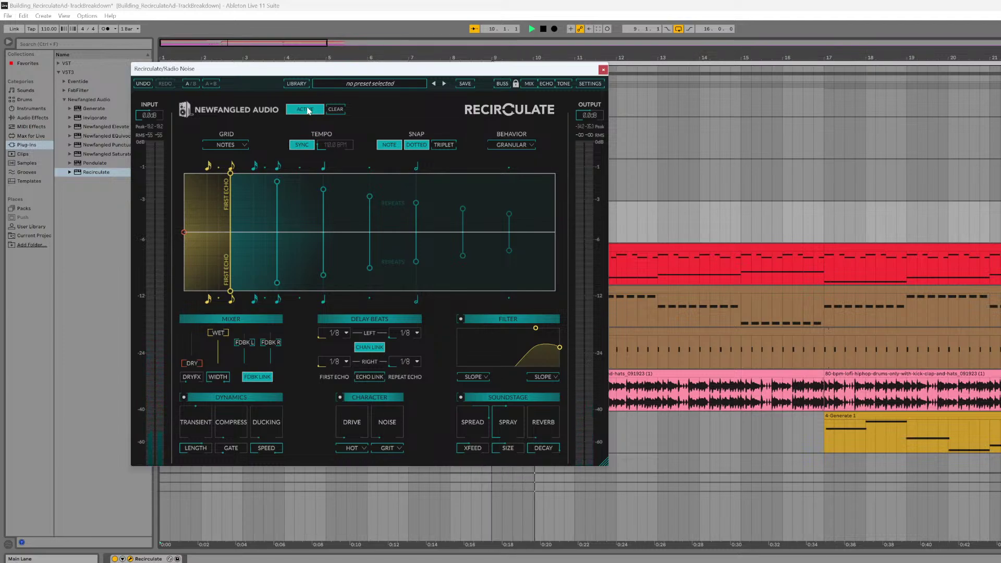
{"action": "left_click", "coordinate": [543, 30]}
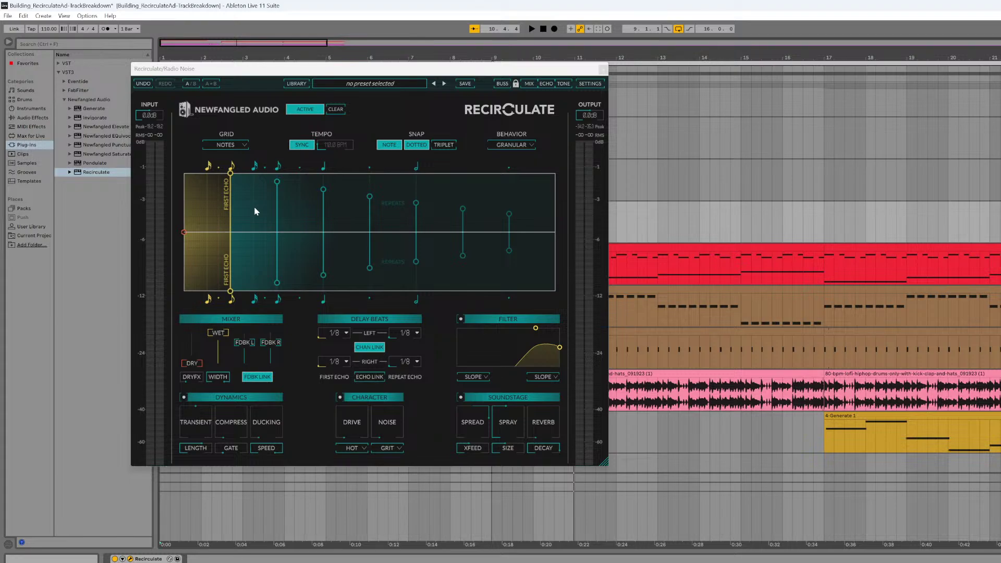
- Check the spray and wet settings of the Radio Noise Recirculate, close its window and return playback to the start
{"action": "mouse_move", "coordinate": [508, 423]}
{"action": "mouse_move", "coordinate": [213, 344]}
{"action": "left_click", "coordinate": [603, 69]}
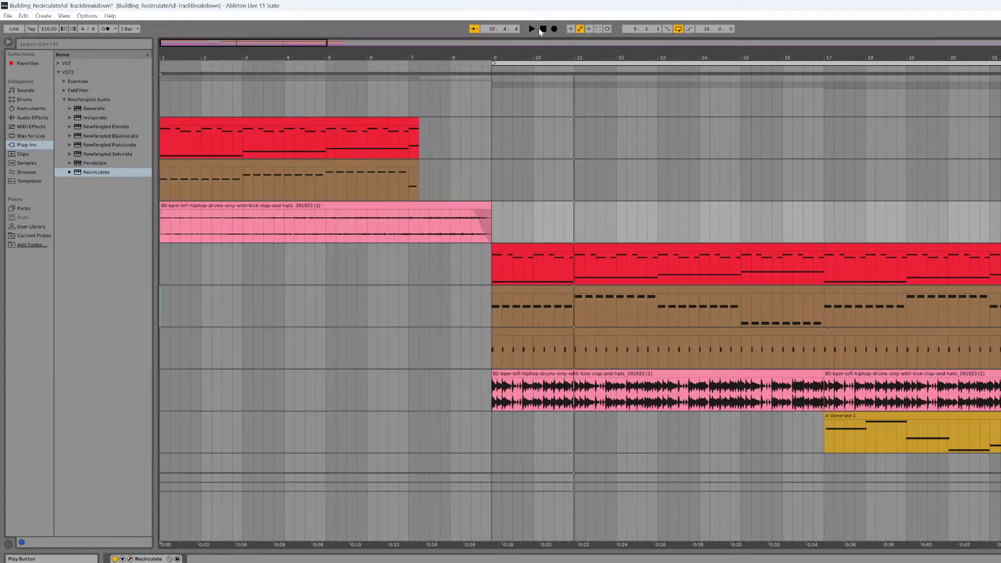
{"action": "left_click", "coordinate": [542, 29]}
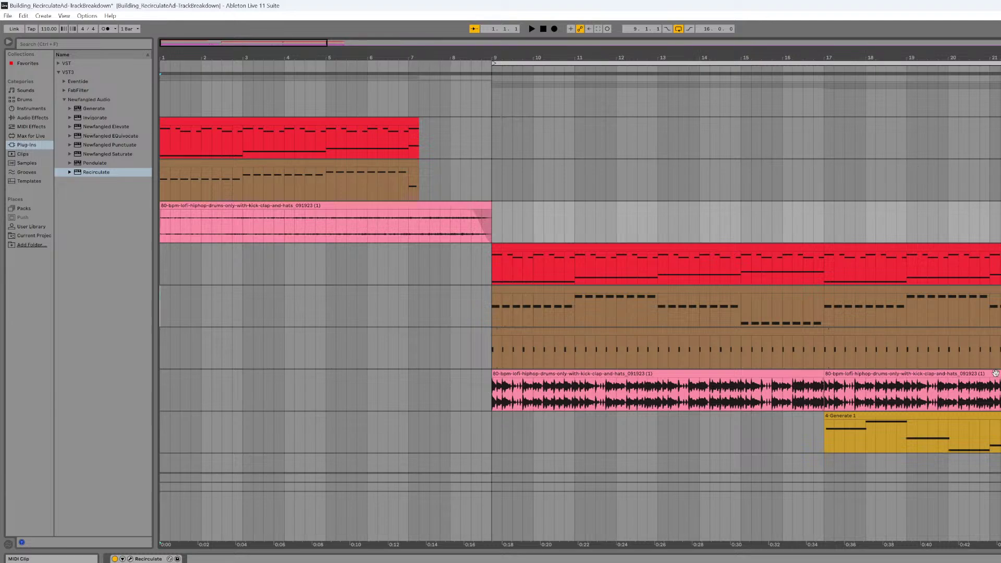
- Select the Main Vox track further down the arrangement and open its Recirculate in a clear spot
{"action": "scroll", "coordinate": [995, 373], "scroll_direction": "down", "scroll_amount": 6}
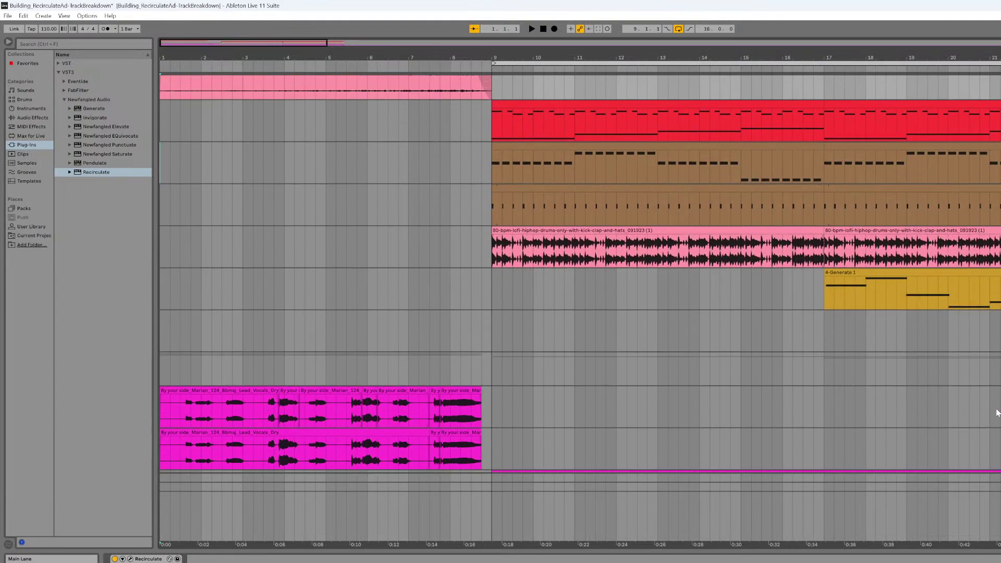
{"action": "scroll", "coordinate": [995, 413], "scroll_direction": "down", "scroll_amount": 8}
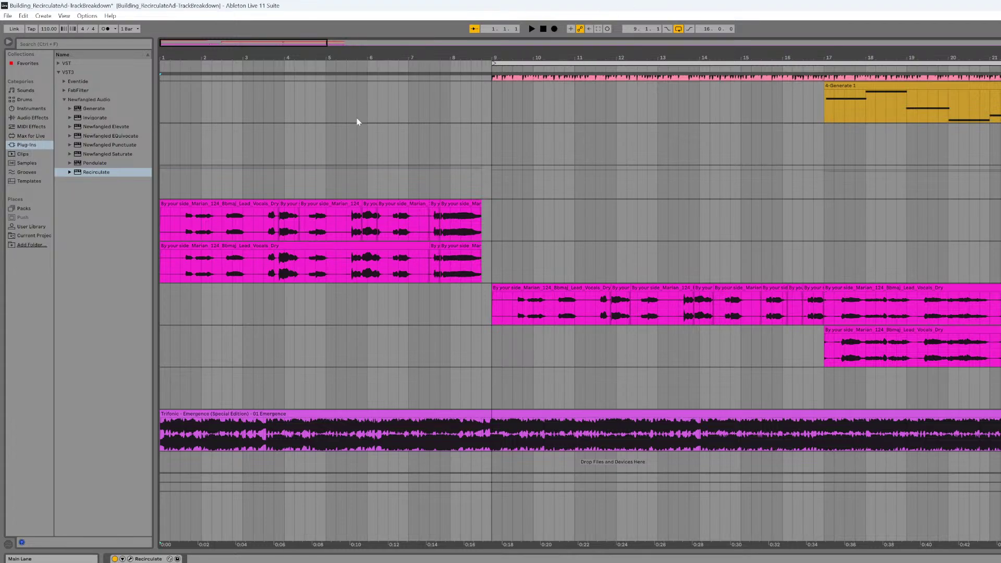
{"action": "left_click", "coordinate": [1000, 204]}
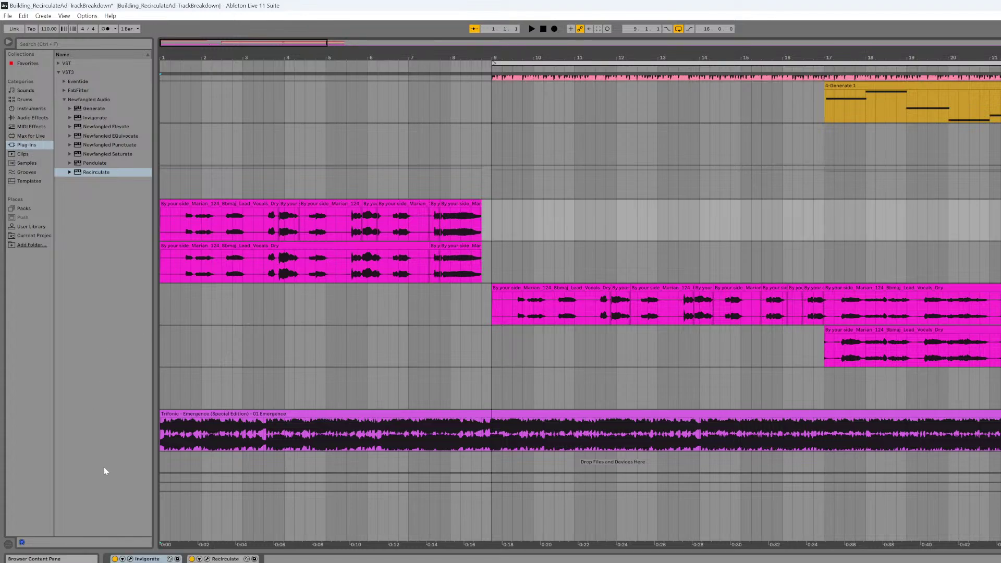
{"action": "left_click", "coordinate": [207, 559]}
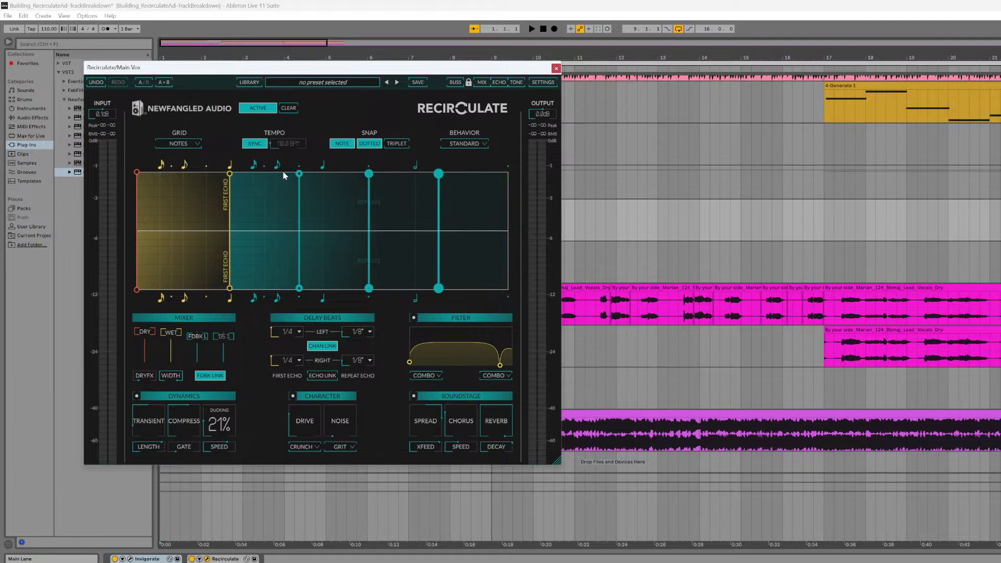
{"action": "left_click_drag", "start_coordinate": [286, 62], "coordinate": [630, 91]}
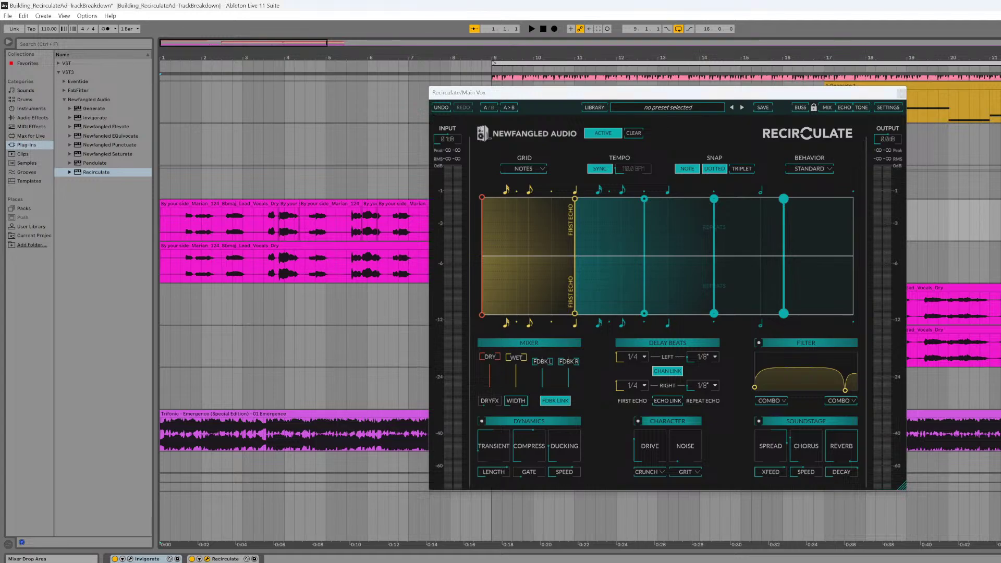
- Open Invigorate on Main Vox and arrange it side by side with the Recirculate window
{"action": "left_click", "coordinate": [130, 558]}
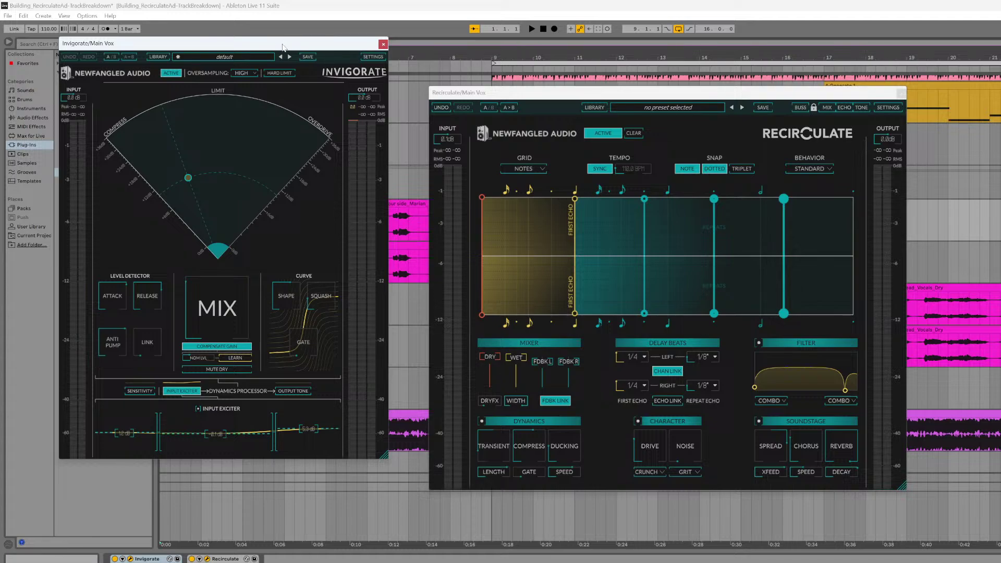
{"action": "left_click_drag", "start_coordinate": [282, 46], "coordinate": [372, 332]}
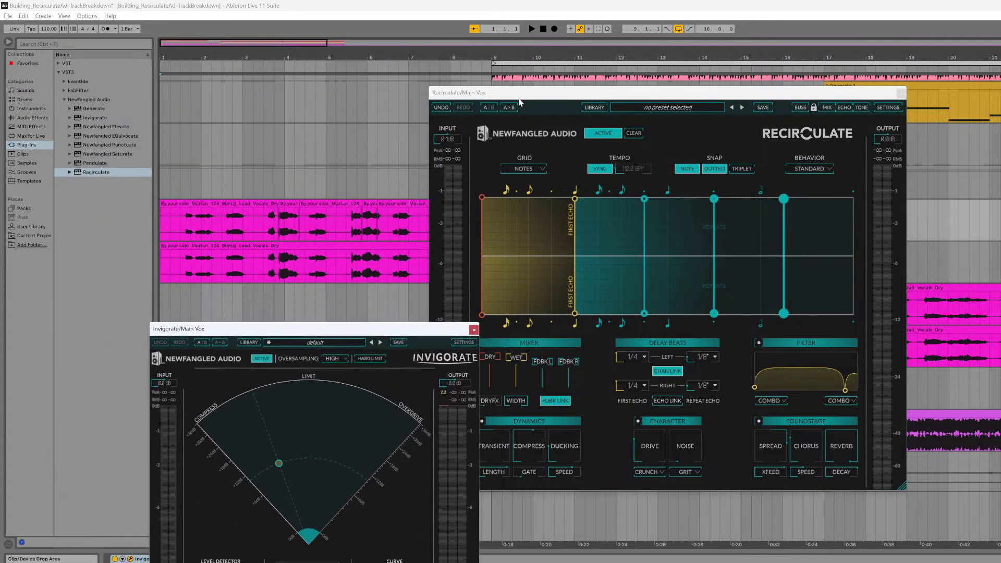
{"action": "left_click_drag", "start_coordinate": [518, 98], "coordinate": [654, 74]}
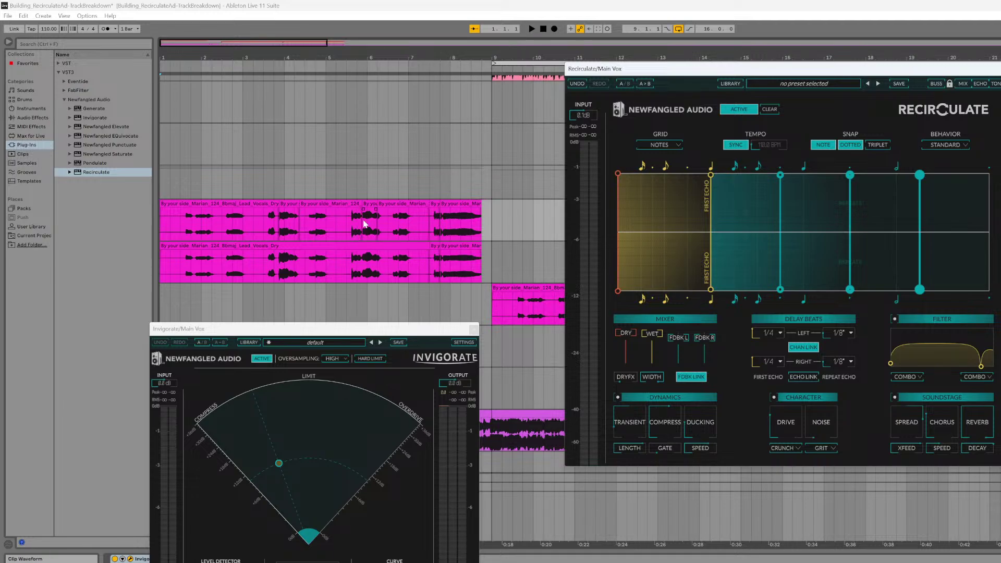
{"action": "left_click_drag", "start_coordinate": [324, 332], "coordinate": [313, 64]}
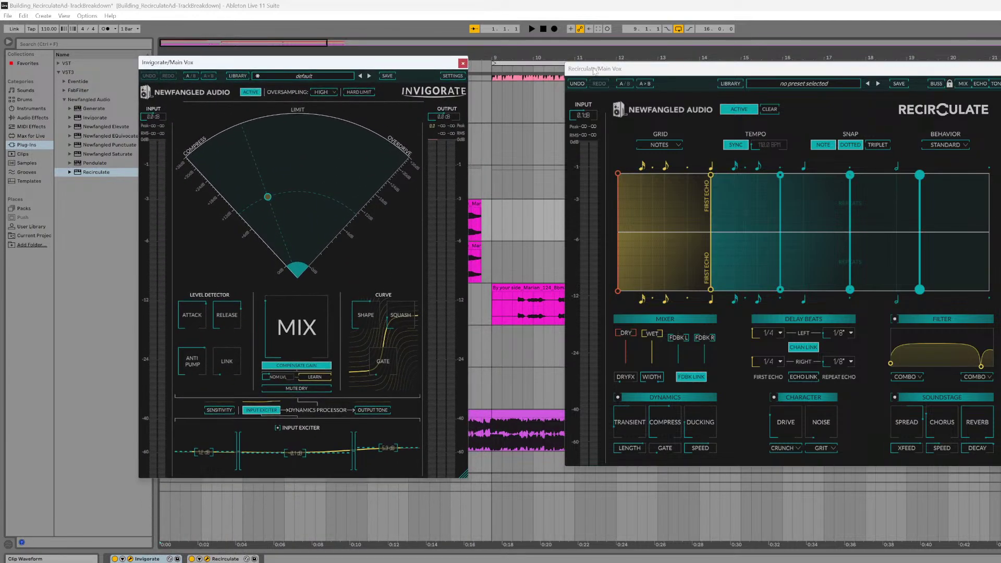
{"action": "left_click_drag", "start_coordinate": [648, 69], "coordinate": [561, 56]}
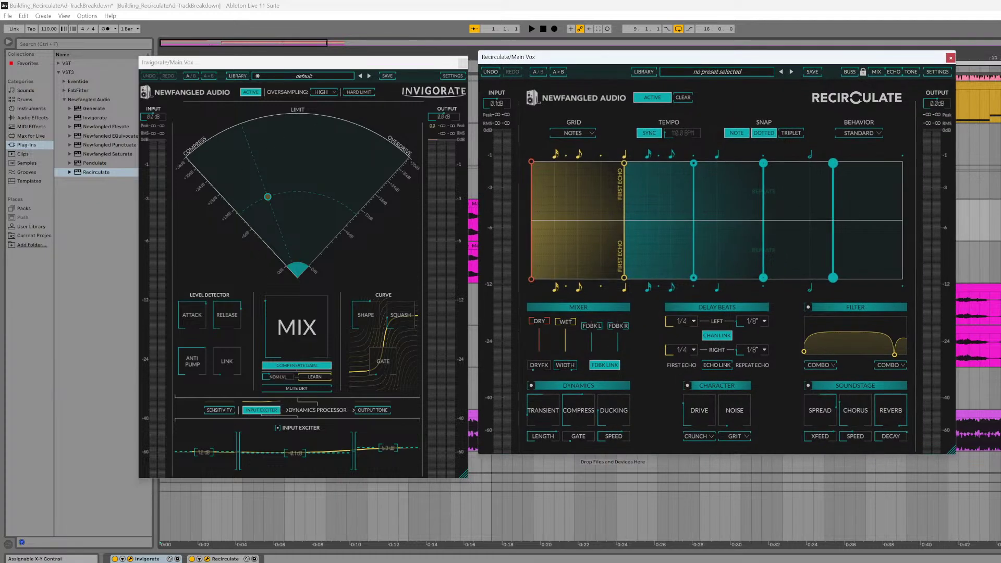
- Turn off Recirculate on Main Vox, play the vocal from the start with only Invigorate, and stop playback
{"action": "left_click", "coordinate": [191, 558]}
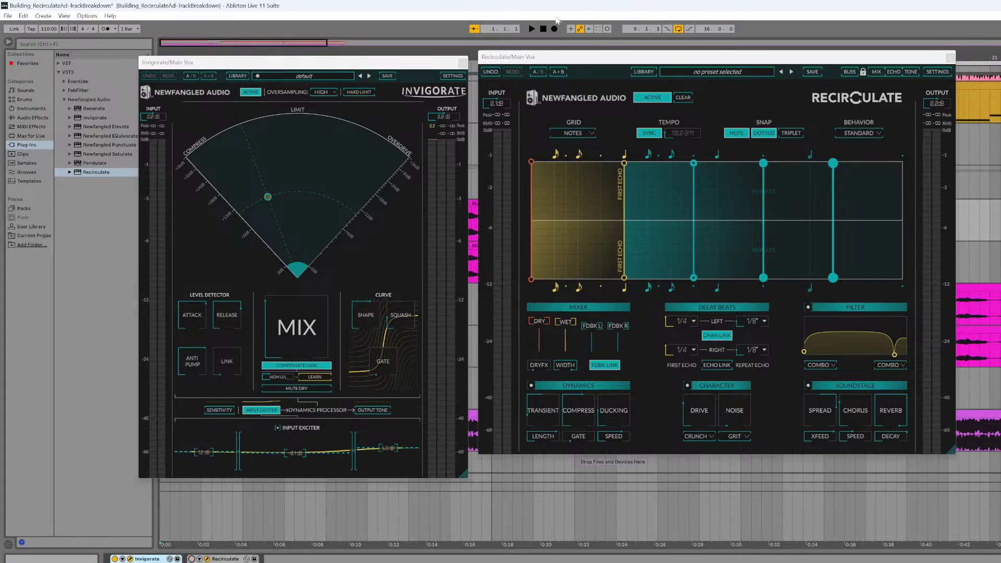
{"action": "key", "text": "space"}
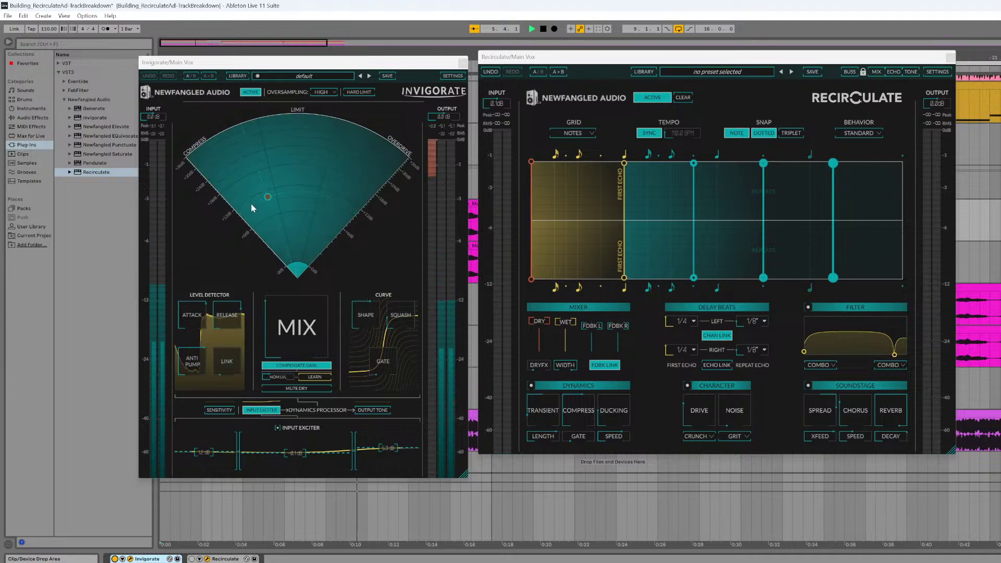
{"action": "mouse_move", "coordinate": [303, 332]}
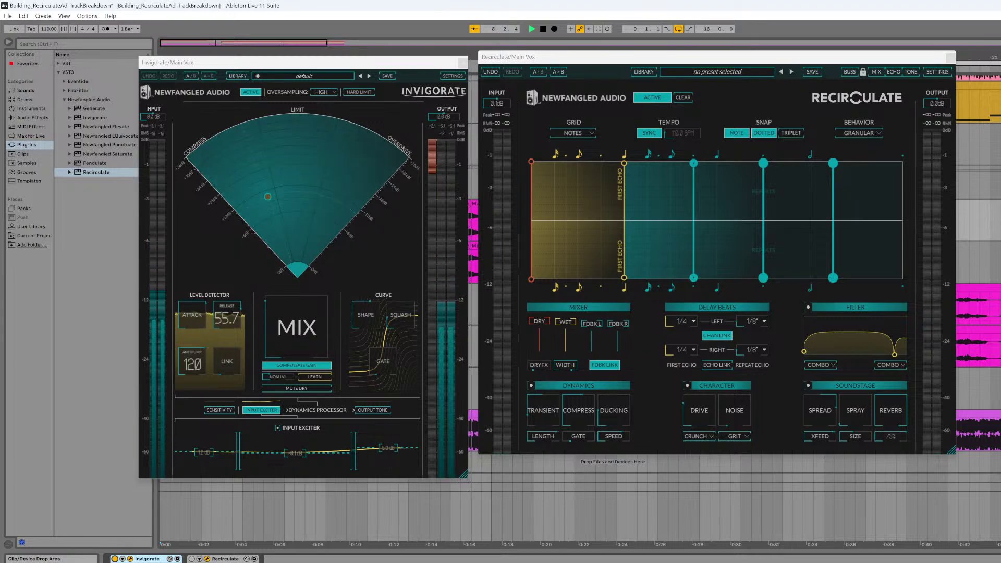
{"action": "key", "text": "space"}
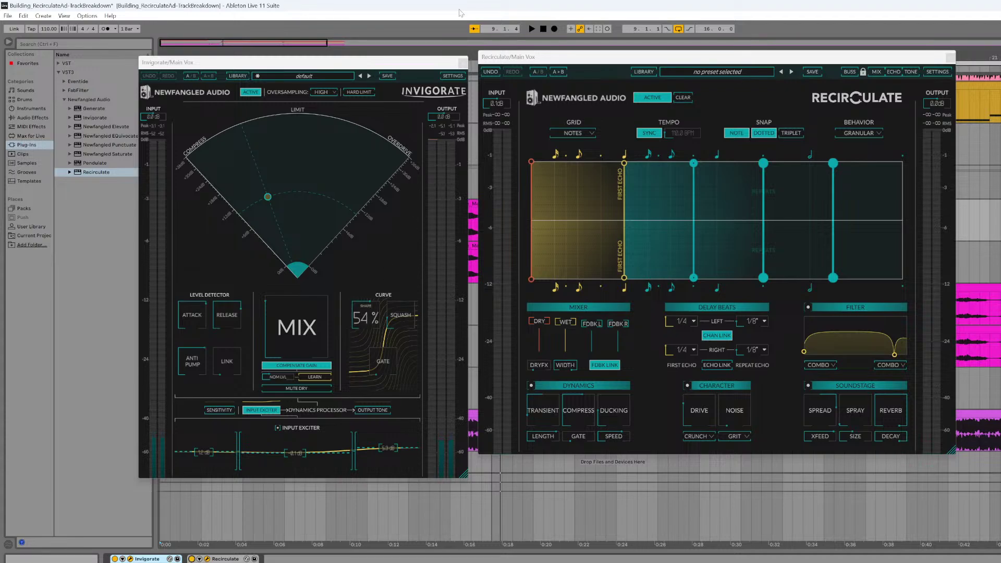
- Play the Main Vox part with Recirculate turned back on, bring its window in front of Invigorate, and stop
{"action": "key", "text": "space"}
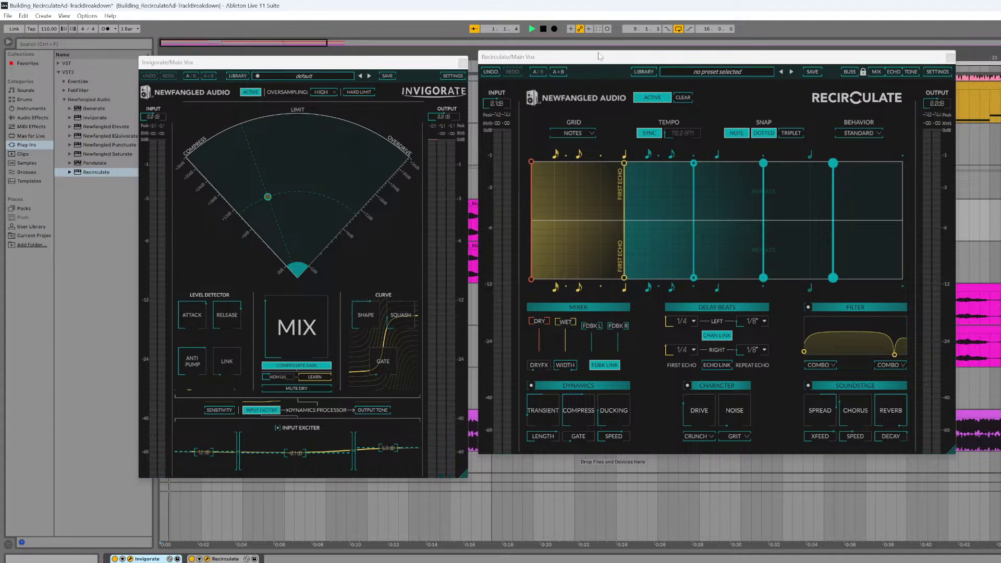
{"action": "left_click_drag", "start_coordinate": [600, 57], "coordinate": [447, 97]}
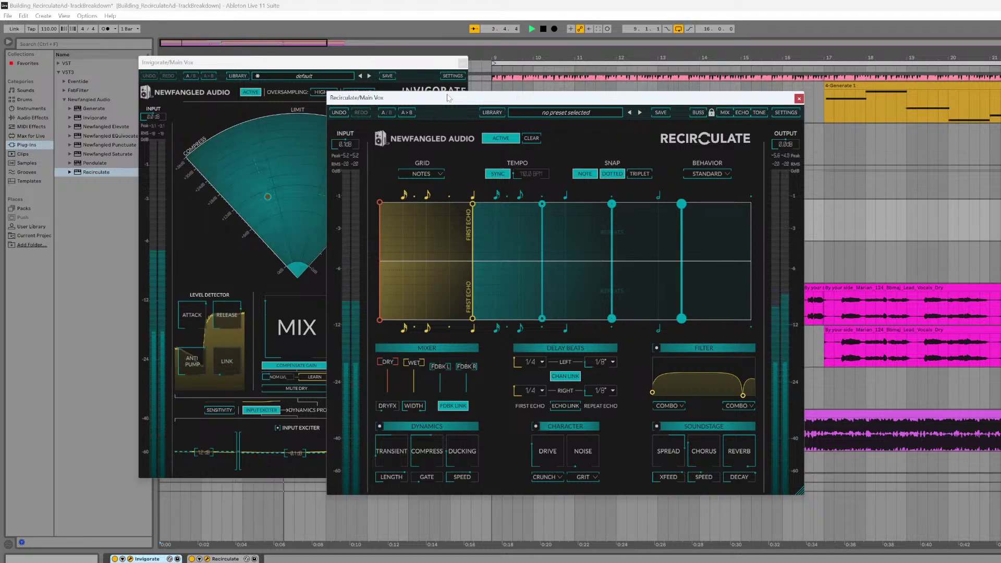
{"action": "left_click_drag", "start_coordinate": [447, 98], "coordinate": [415, 102]}
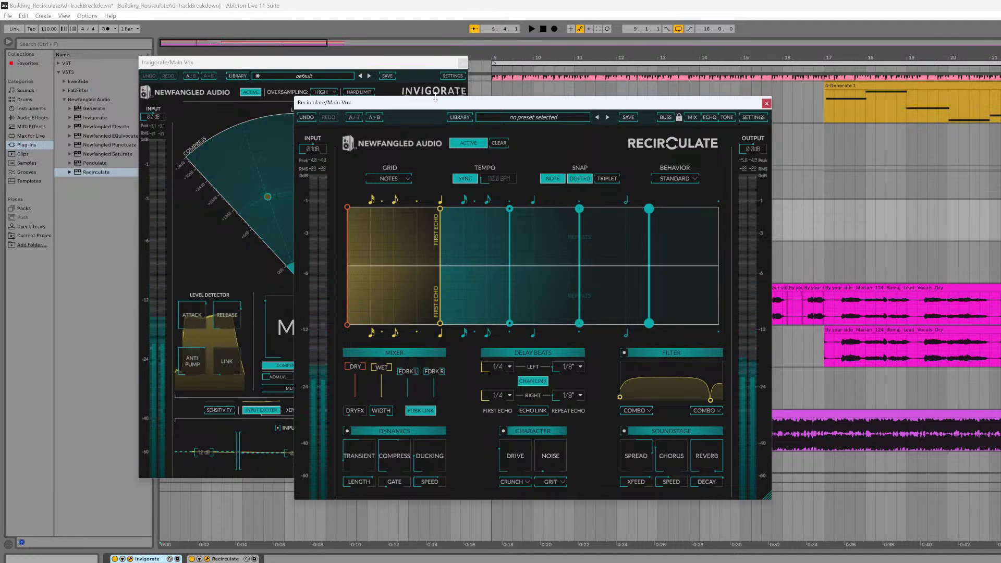
{"action": "key", "text": "space"}
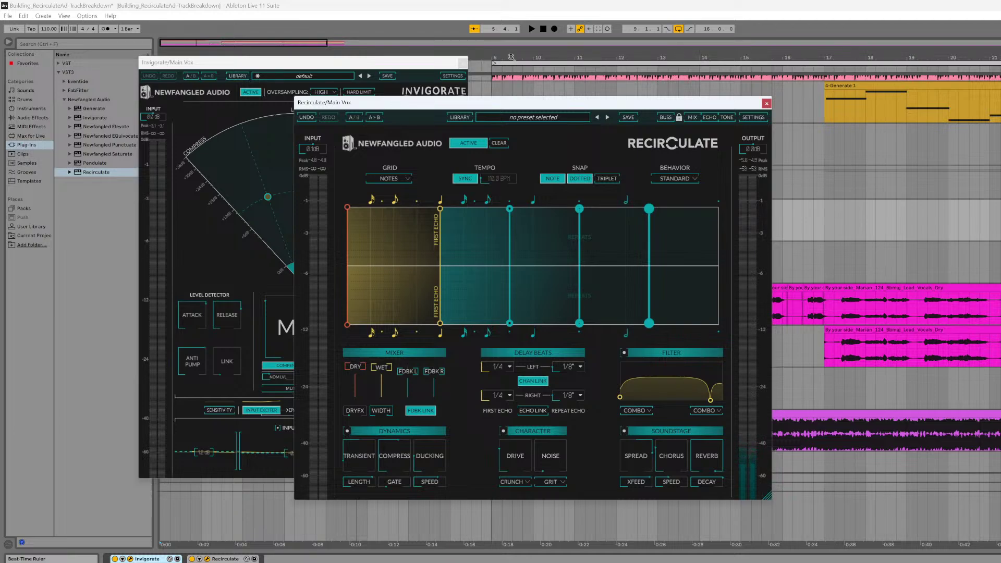
- Play the Main Vox part from the start, stop playback, and nudge Recirculate's upper filter handle slightly lower in frequency
{"action": "left_click", "coordinate": [543, 29]}
{"action": "key", "text": "space"}
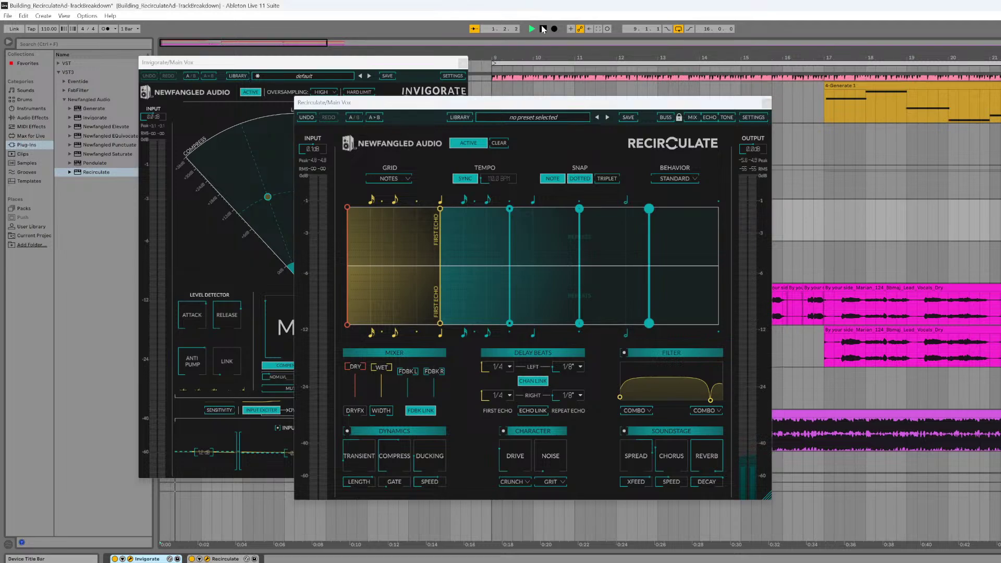
{"action": "mouse_move", "coordinate": [703, 482]}
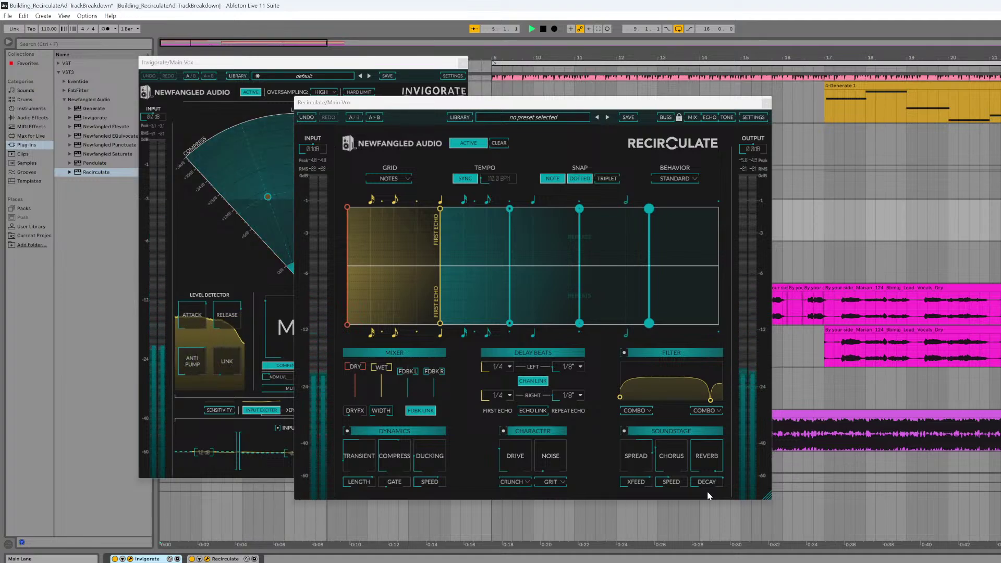
{"action": "key", "text": "space"}
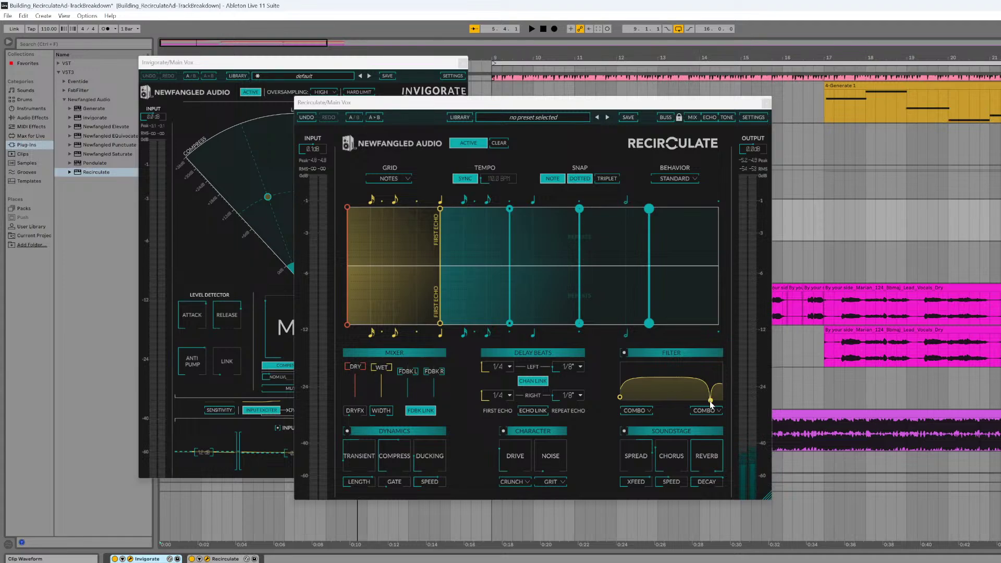
{"action": "mouse_move", "coordinate": [710, 404]}
{"action": "left_mouse_down"}
{"action": "mouse_move", "coordinate": [709, 362]}
{"action": "mouse_move", "coordinate": [707, 409]}
{"action": "mouse_move", "coordinate": [705, 401]}
{"action": "left_mouse_up"}
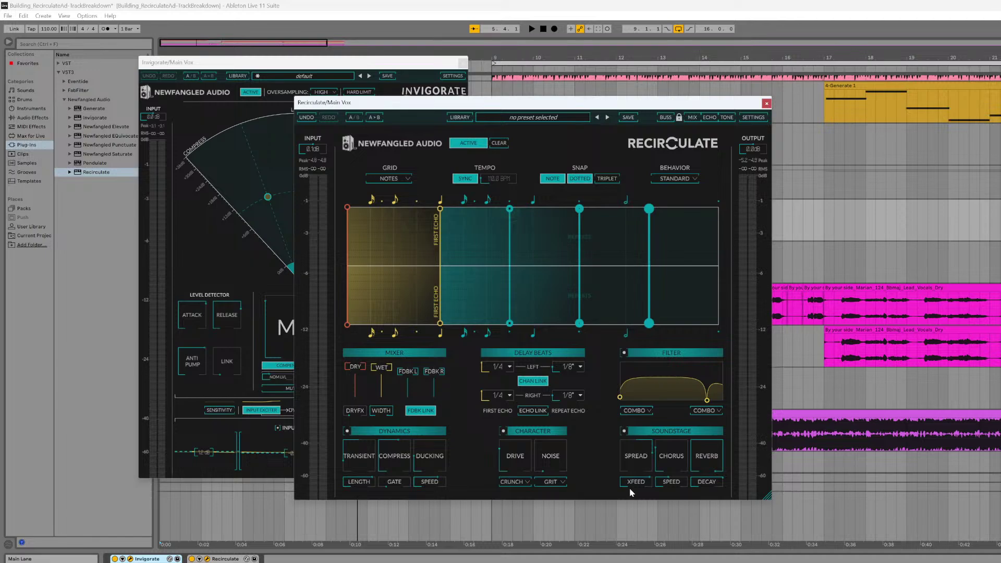
- Replace the Main Vox plug-in windows with Dirt Vox's Invigorate and Recirculate, arranged side by side
{"action": "left_click", "coordinate": [766, 103]}
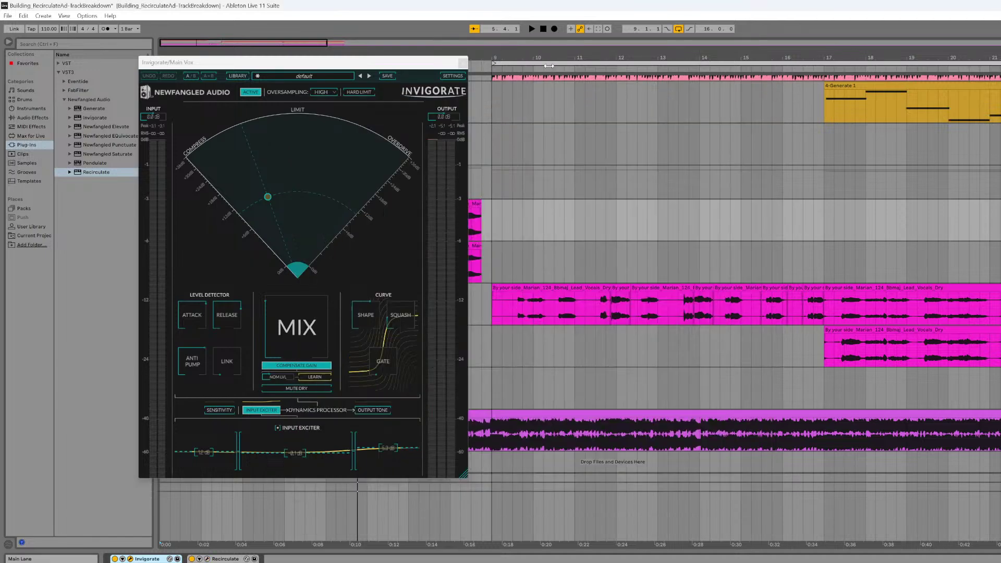
{"action": "left_click", "coordinate": [462, 62]}
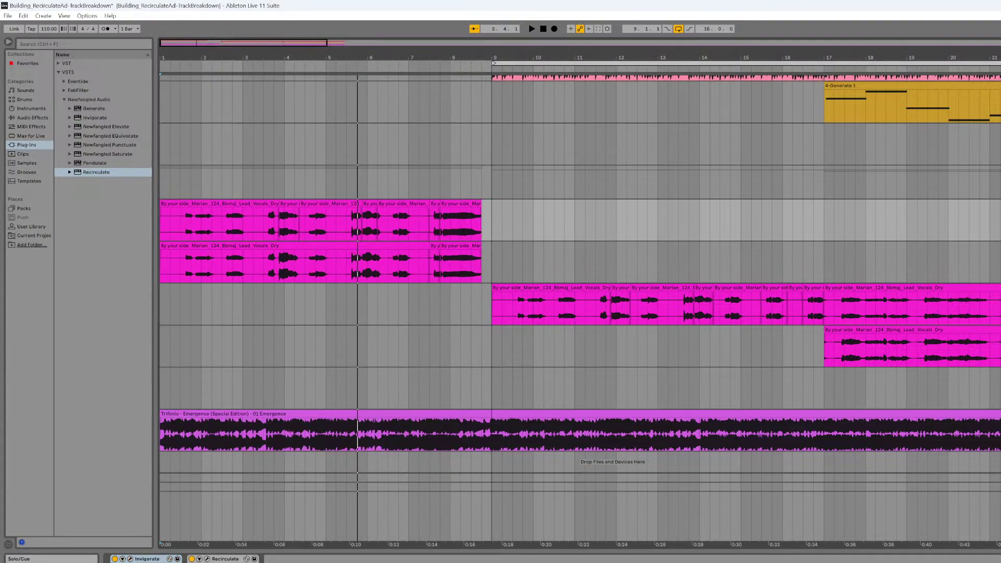
{"action": "left_click", "coordinate": [999, 250]}
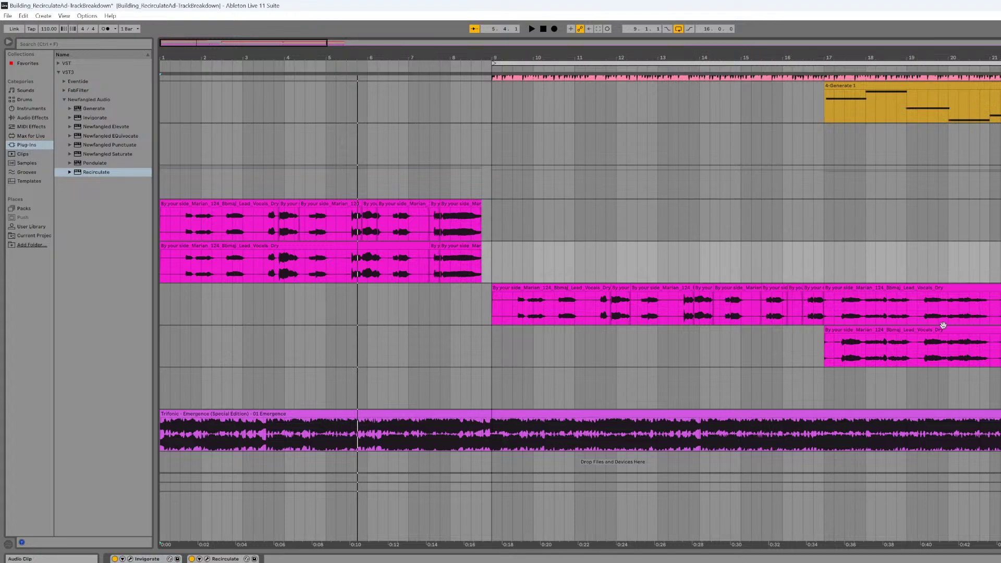
{"action": "left_click", "coordinate": [130, 559]}
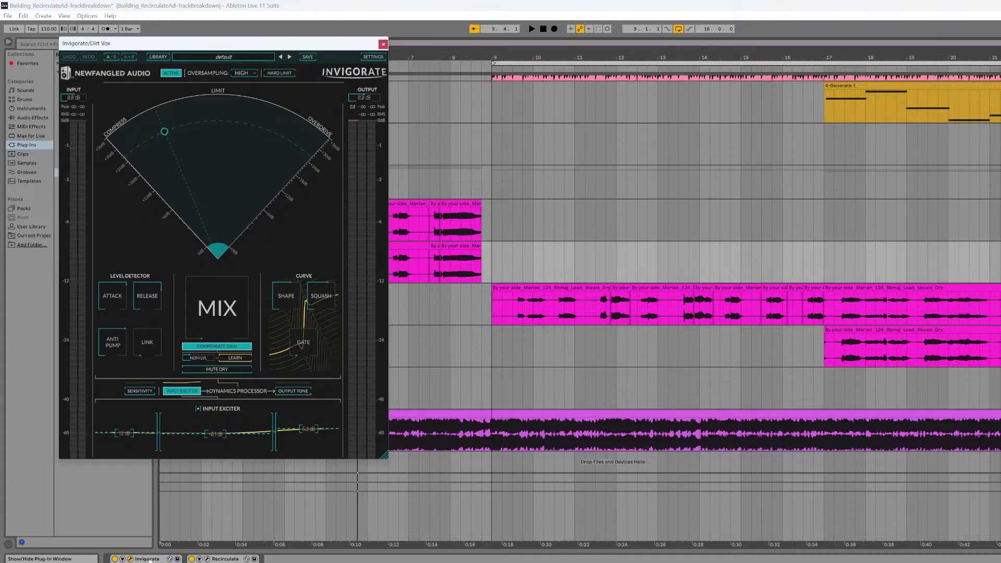
{"action": "left_click", "coordinate": [207, 559]}
{"action": "left_click_drag", "start_coordinate": [282, 50], "coordinate": [717, 88]}
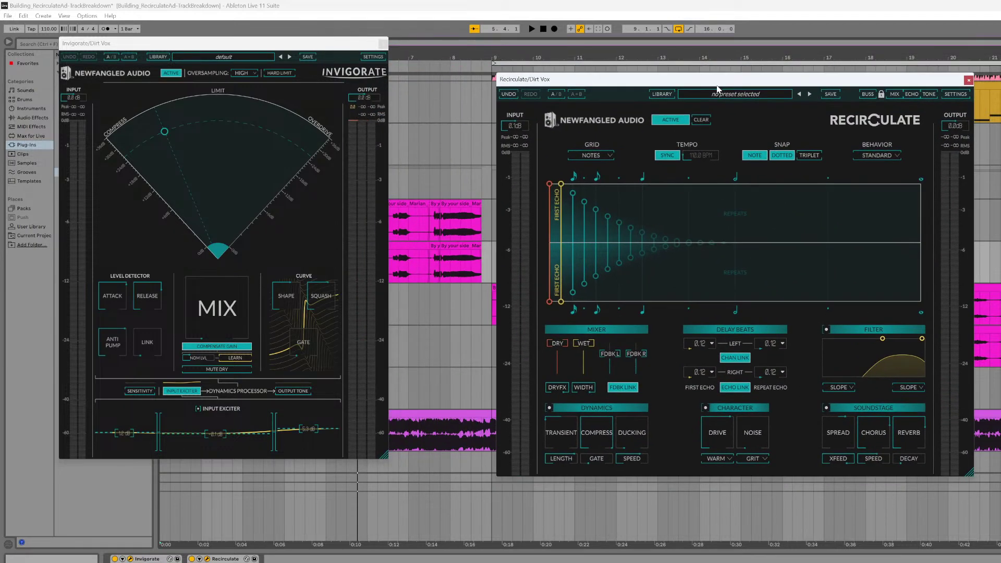
- Play the Dirt Vox part from the start, close its Invigorate window, and centre the Recirculate window over the arrangement
{"action": "left_click", "coordinate": [536, 28]}
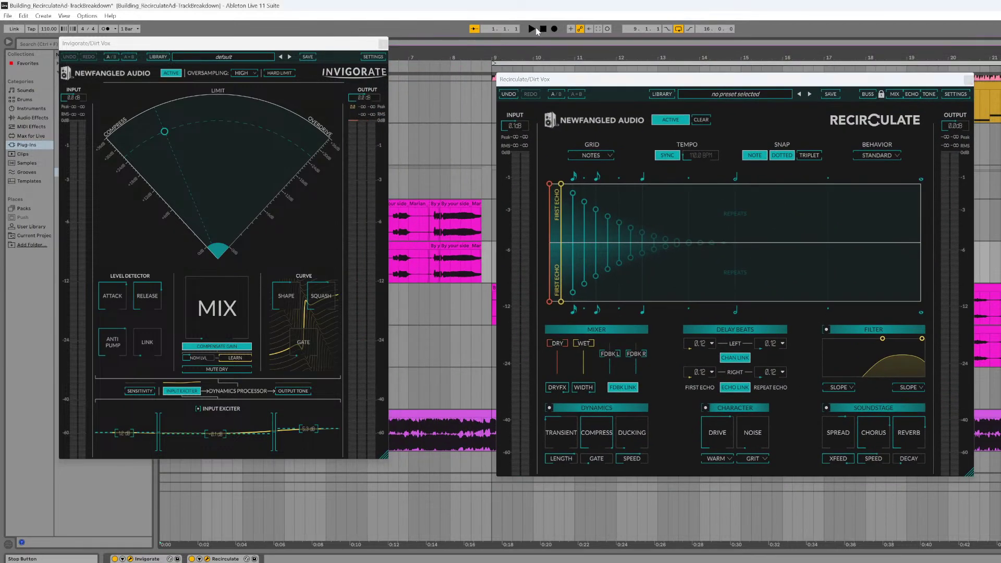
{"action": "left_click", "coordinate": [531, 29]}
{"action": "left_click_drag", "start_coordinate": [578, 82], "coordinate": [477, 56]}
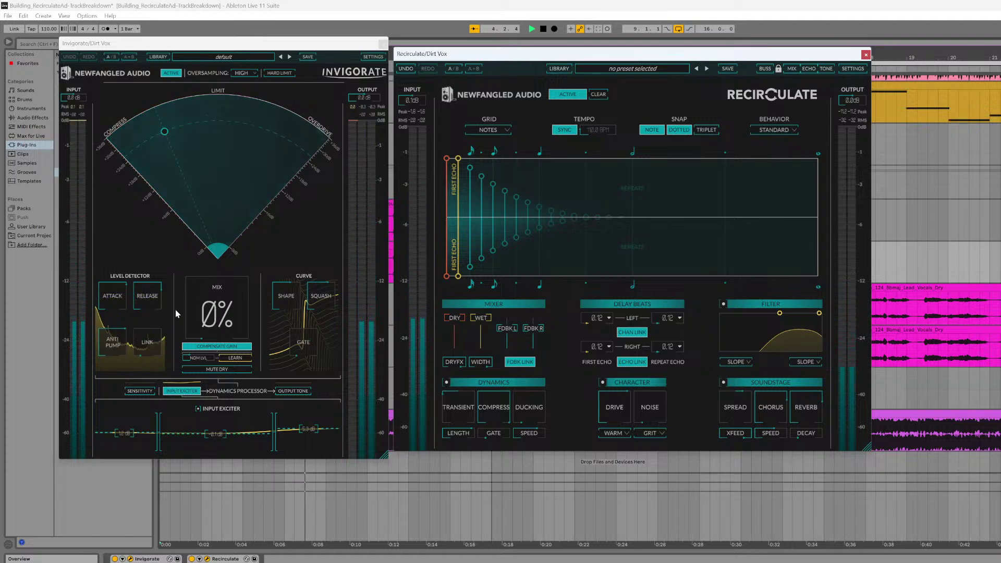
{"action": "left_click", "coordinate": [383, 45]}
{"action": "left_click_drag", "start_coordinate": [473, 56], "coordinate": [264, 62]}
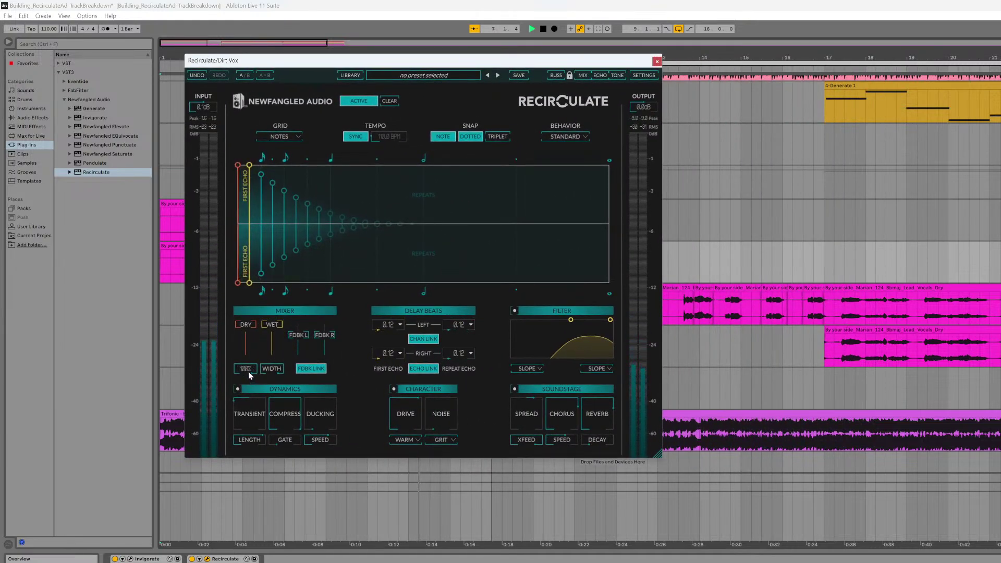
- Try Recirculate's DryFX at 0% on Dirt Vox while the vocal plays, and stop playback
{"action": "left_click_drag", "start_coordinate": [250, 372], "coordinate": [238, 414]}
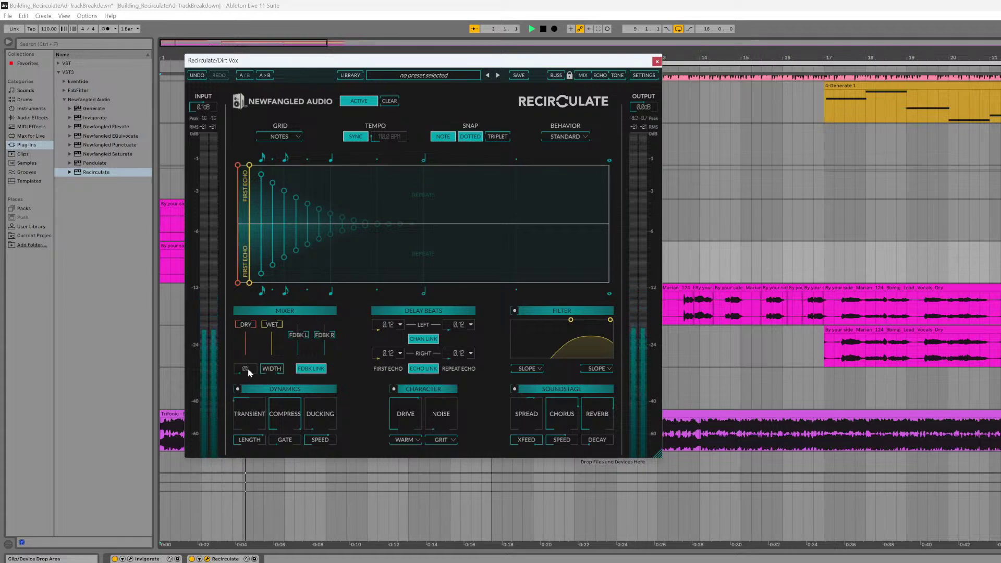
{"action": "key", "text": "space"}
{"action": "key", "text": "space"}
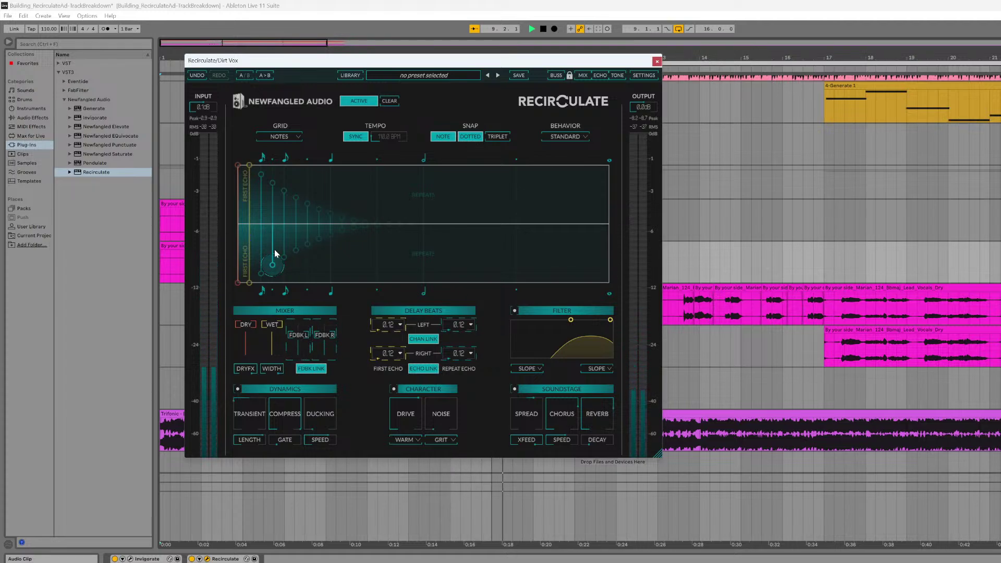
{"action": "key", "text": "space"}
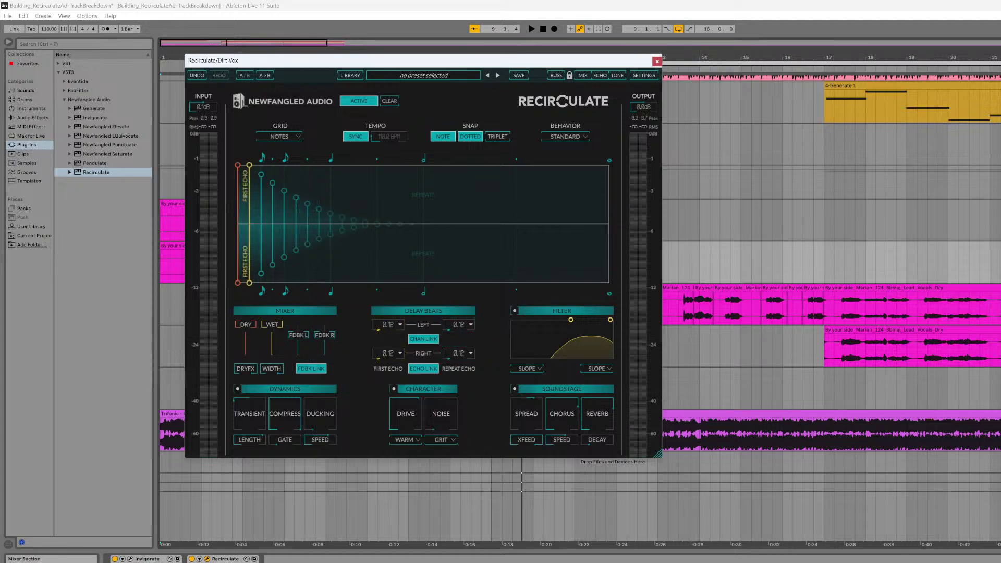
- Play the opening vocal section again from the start, stop playback, and close the Dirt Vox Recirculate window
{"action": "left_click", "coordinate": [995, 6]}
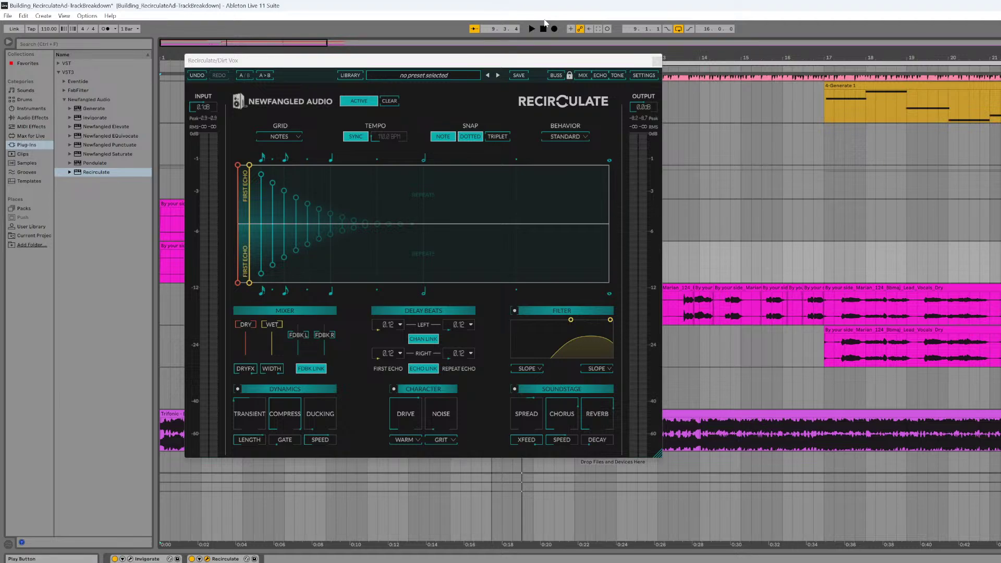
{"action": "left_click", "coordinate": [532, 28]}
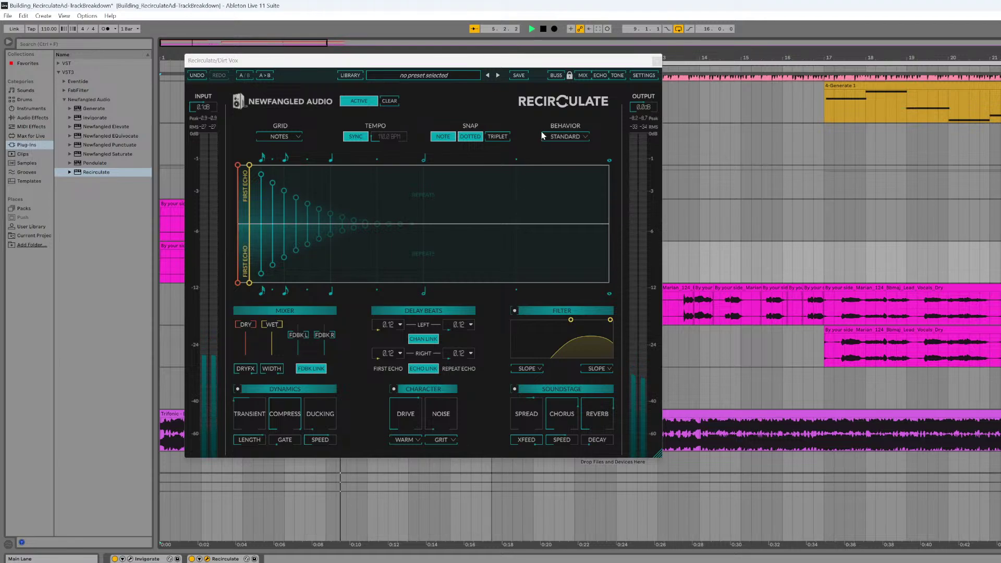
{"action": "left_click", "coordinate": [542, 29]}
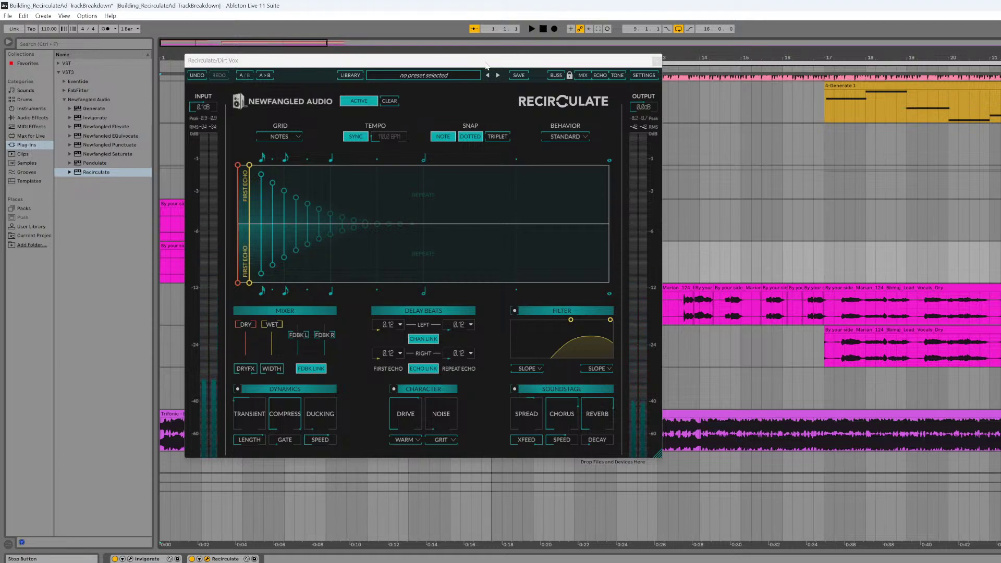
{"action": "left_click", "coordinate": [656, 60]}
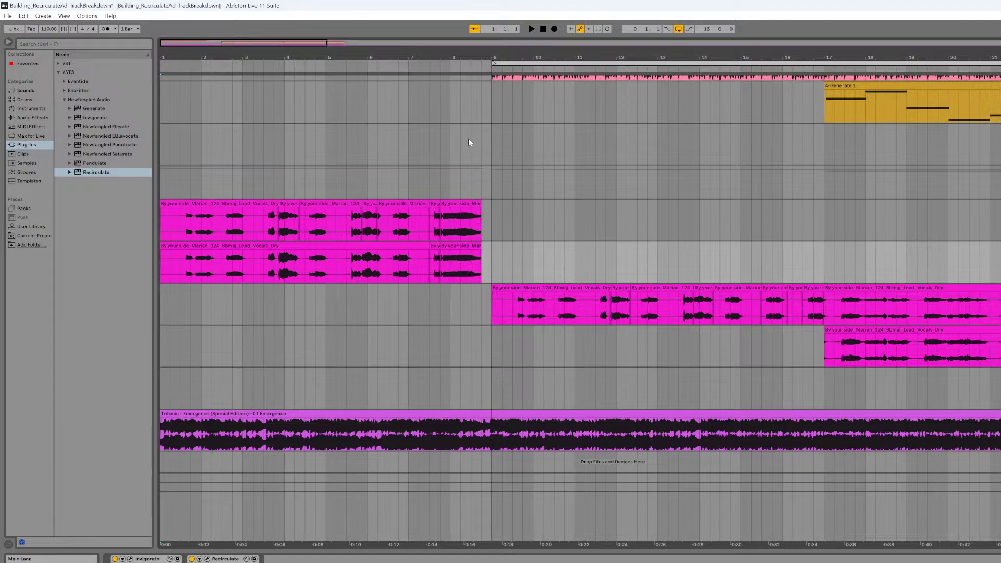
- Select the Main Vox track and open its Recirculate, placed clear of the opening vocal clips
{"action": "left_click", "coordinate": [1000, 204]}
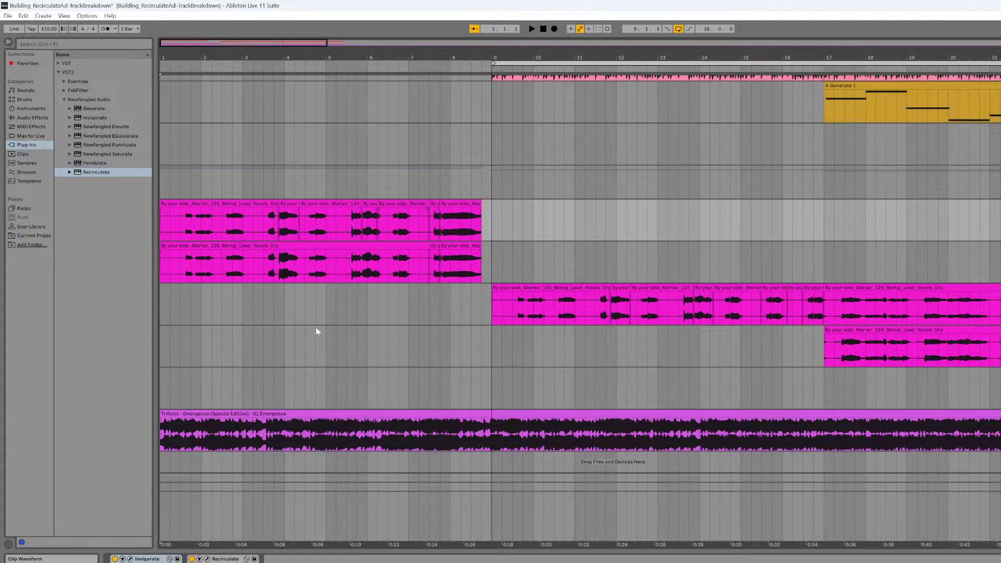
{"action": "left_click", "coordinate": [207, 558]}
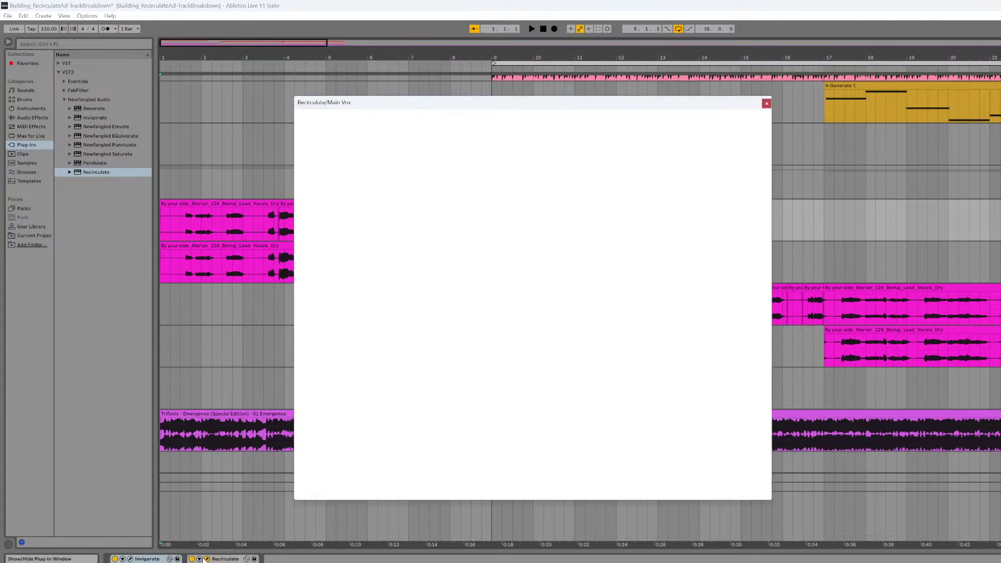
{"action": "left_click_drag", "start_coordinate": [467, 103], "coordinate": [703, 83]}
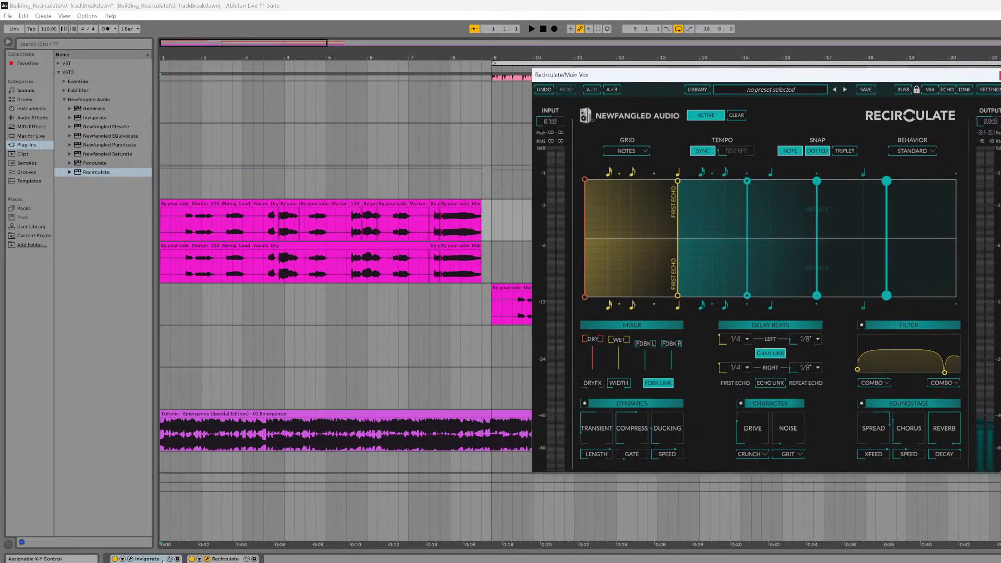
- Turn off Recirculate and Invigorate on Main Vox, play the dry vocal from about bar 6, and stop playback
{"action": "left_click", "coordinate": [192, 558]}
{"action": "left_click", "coordinate": [116, 559]}
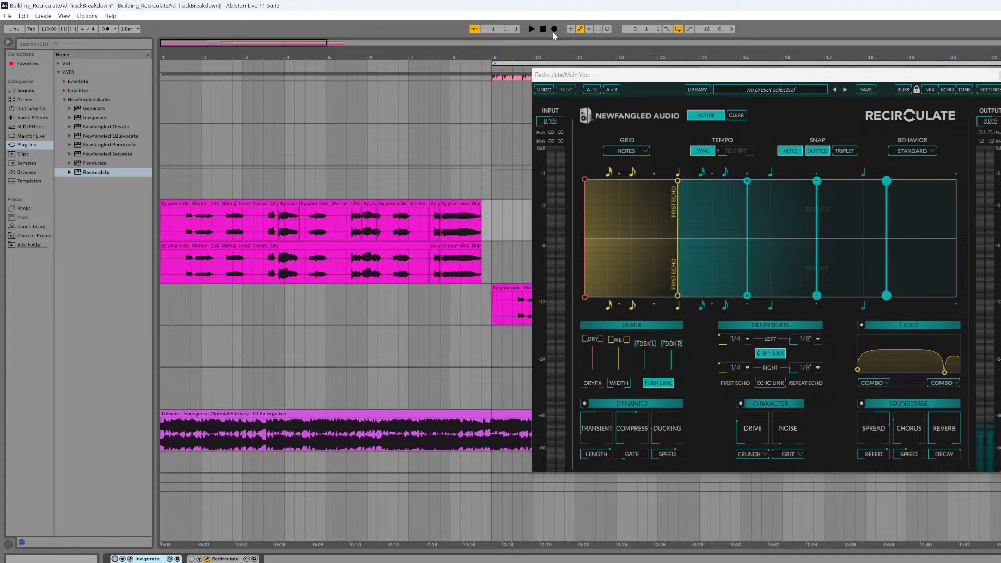
{"action": "left_click", "coordinate": [380, 66]}
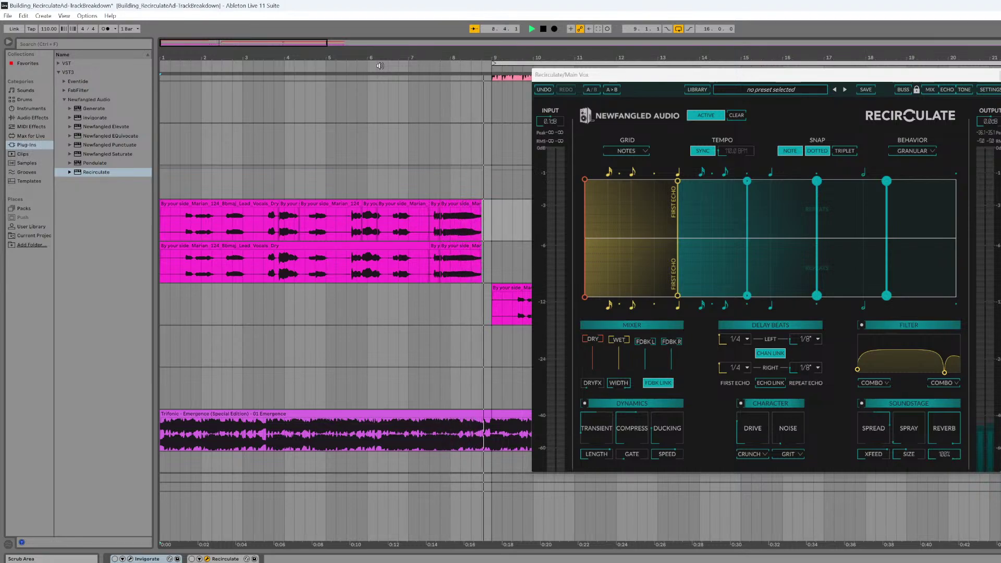
{"action": "key", "text": "space"}
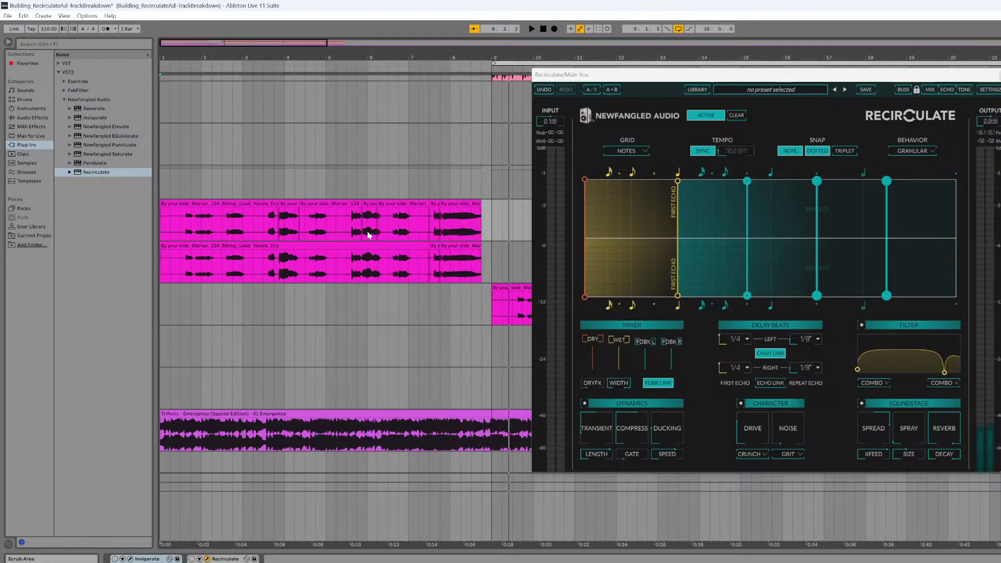
- Turn Invigorate and Recirculate back on for Main Vox and bring the whole Recirculate window into view
{"action": "left_click", "coordinate": [115, 559]}
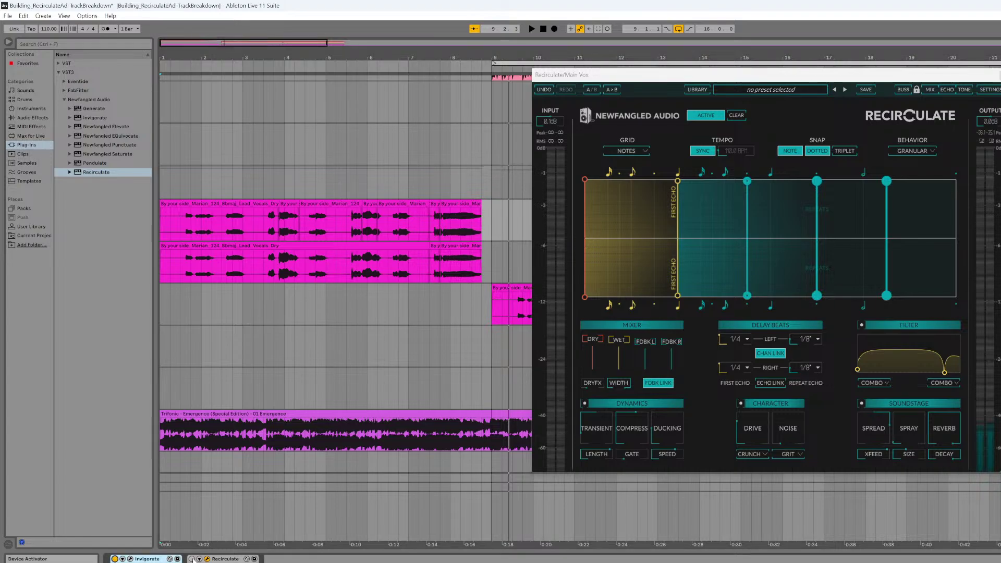
{"action": "left_click", "coordinate": [192, 559]}
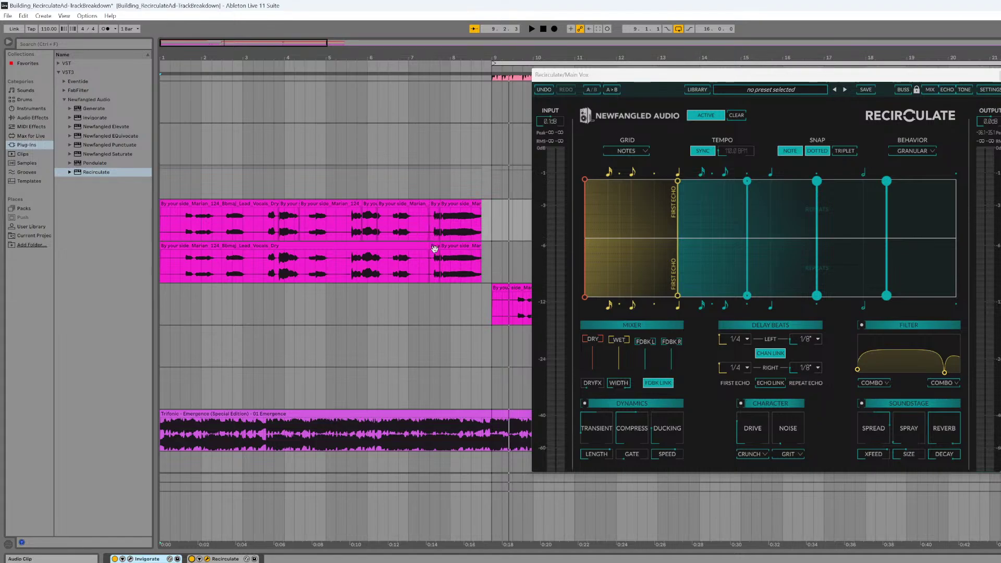
{"action": "left_click_drag", "start_coordinate": [725, 77], "coordinate": [637, 80]}
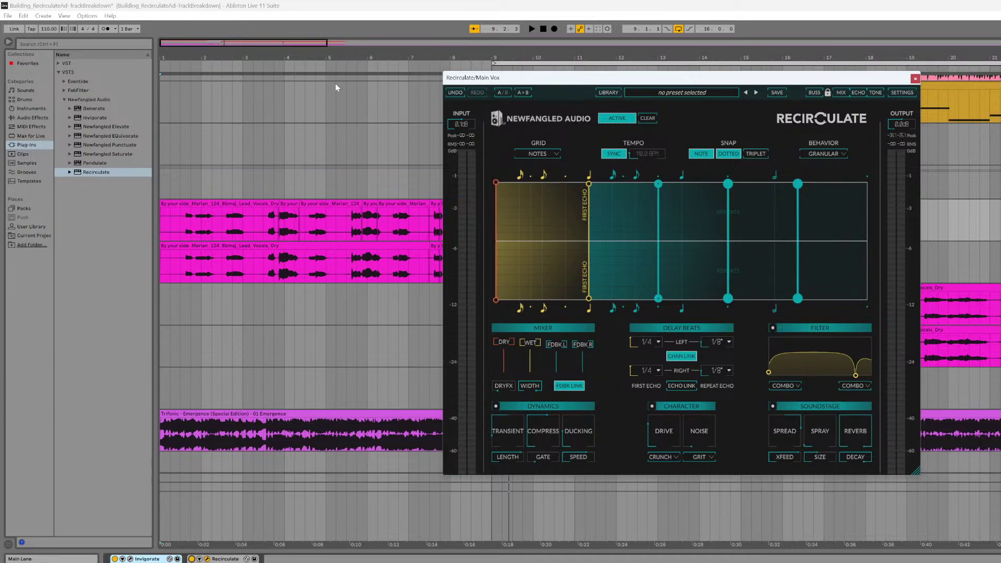
- Place the insert marker just before bar 6 on Main Vox and view Recirculate's Behavior options without changing Standard
{"action": "left_click", "coordinate": [363, 224]}
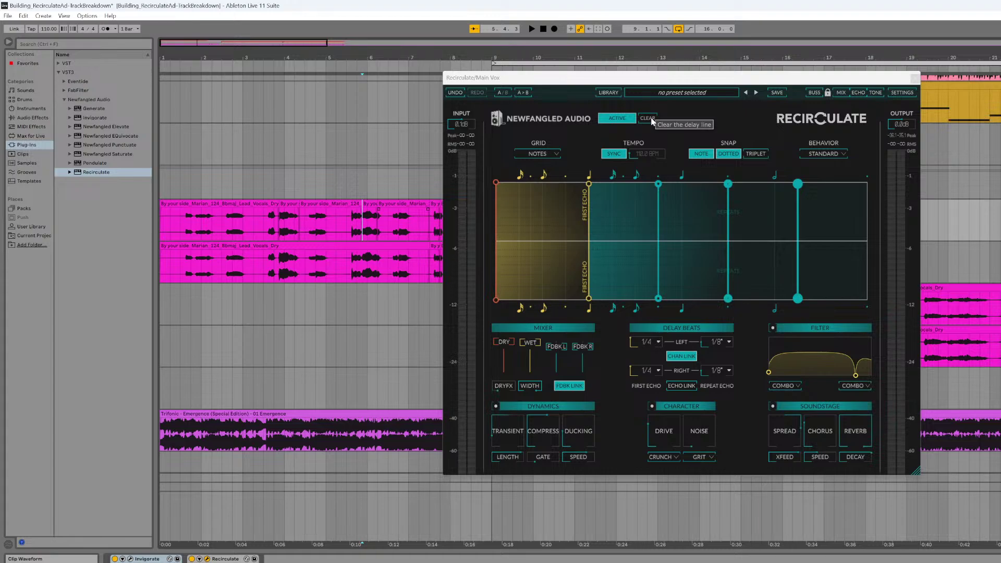
{"action": "left_click", "coordinate": [834, 155]}
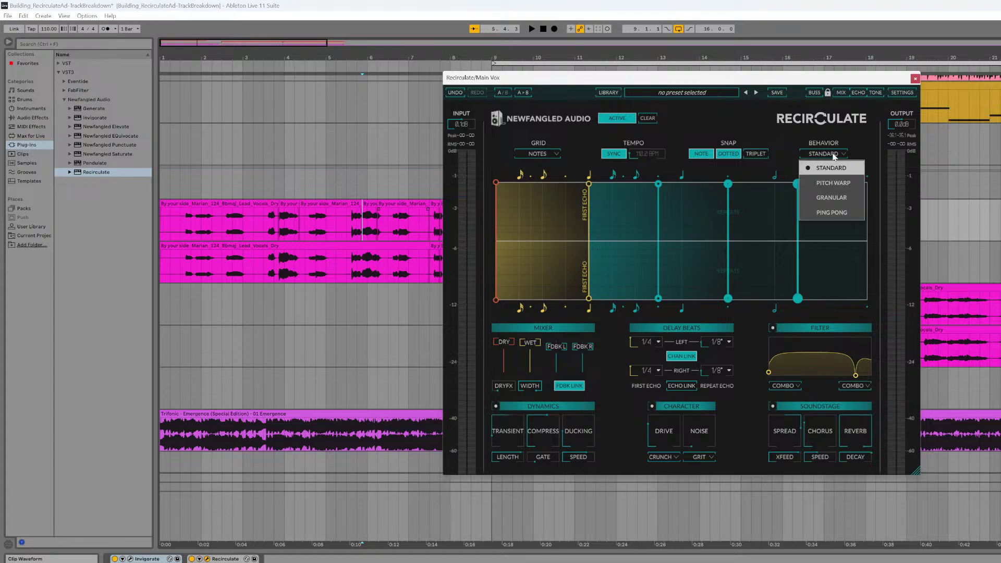
{"action": "left_click", "coordinate": [767, 139]}
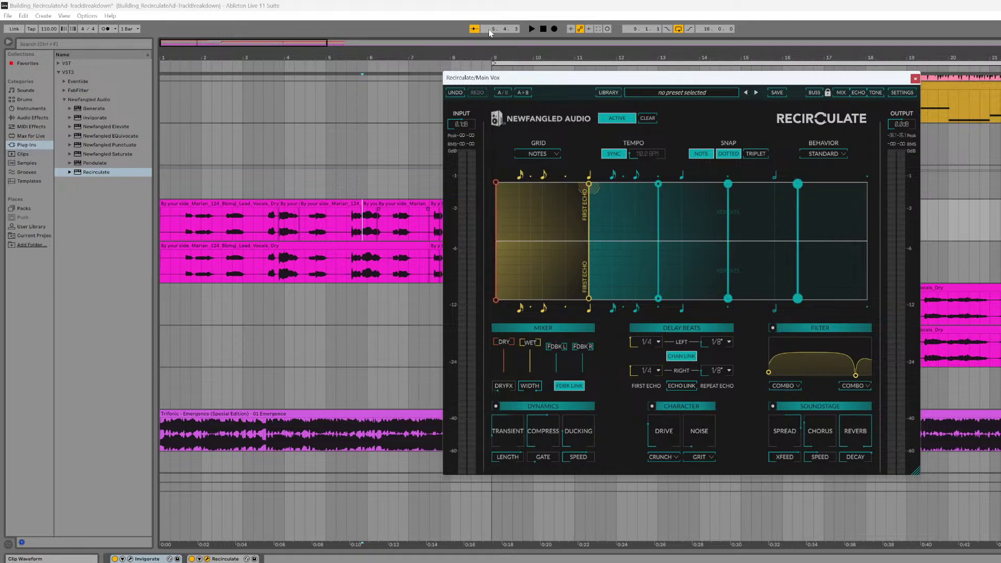
- Play the Main Vox part with effects from between bars 6 and 7, and centre the Recirculate window over the arrangement
{"action": "left_click", "coordinate": [545, 29]}
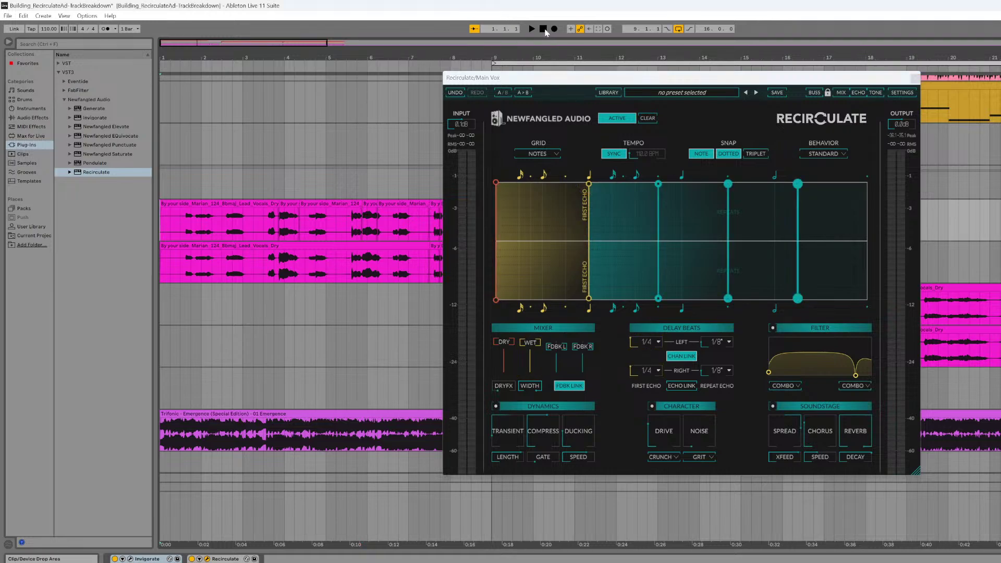
{"action": "left_click", "coordinate": [399, 67]}
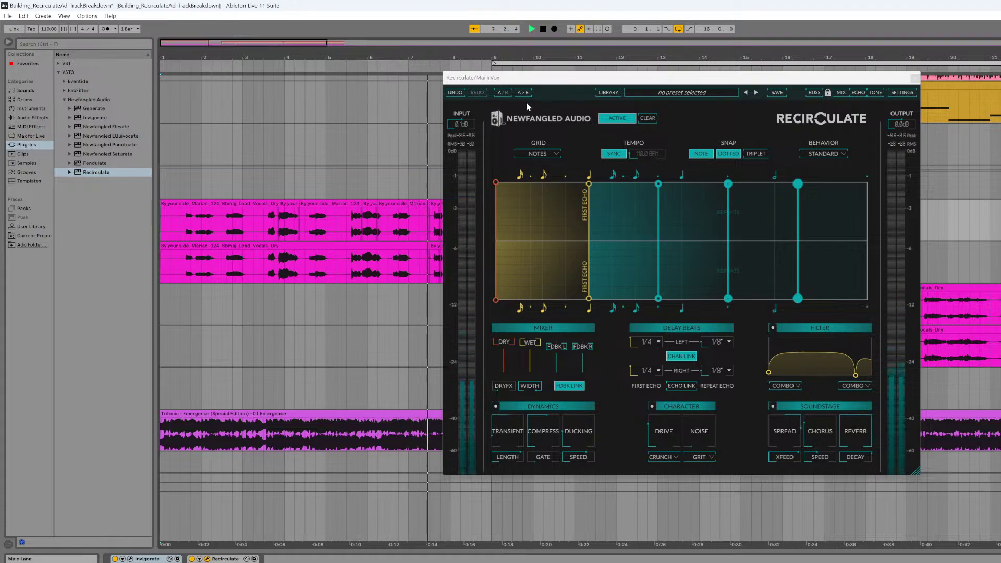
{"action": "left_click_drag", "start_coordinate": [524, 78], "coordinate": [619, 82]}
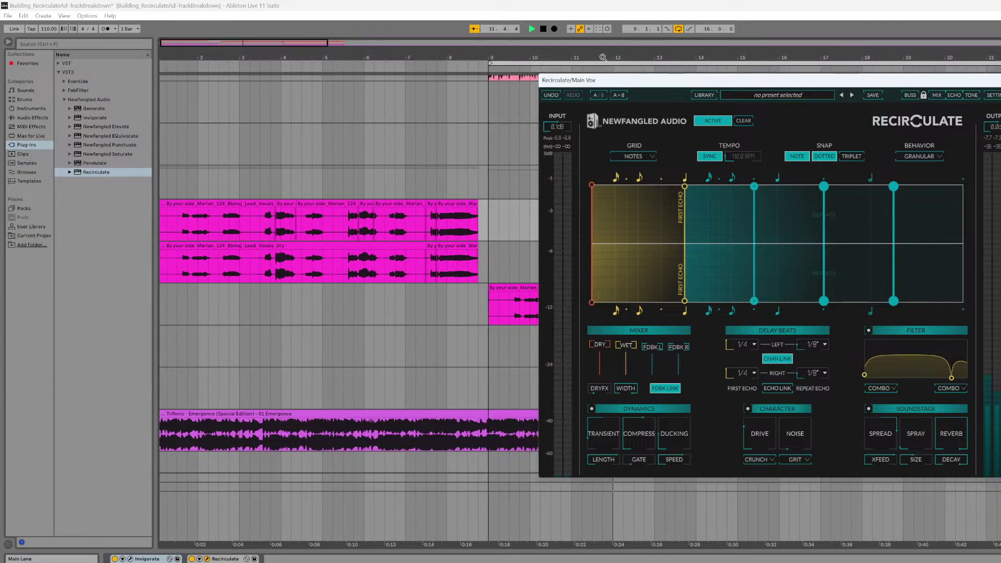
{"action": "left_click_drag", "start_coordinate": [618, 82], "coordinate": [300, 78]}
{"action": "mouse_move", "coordinate": [593, 457]}
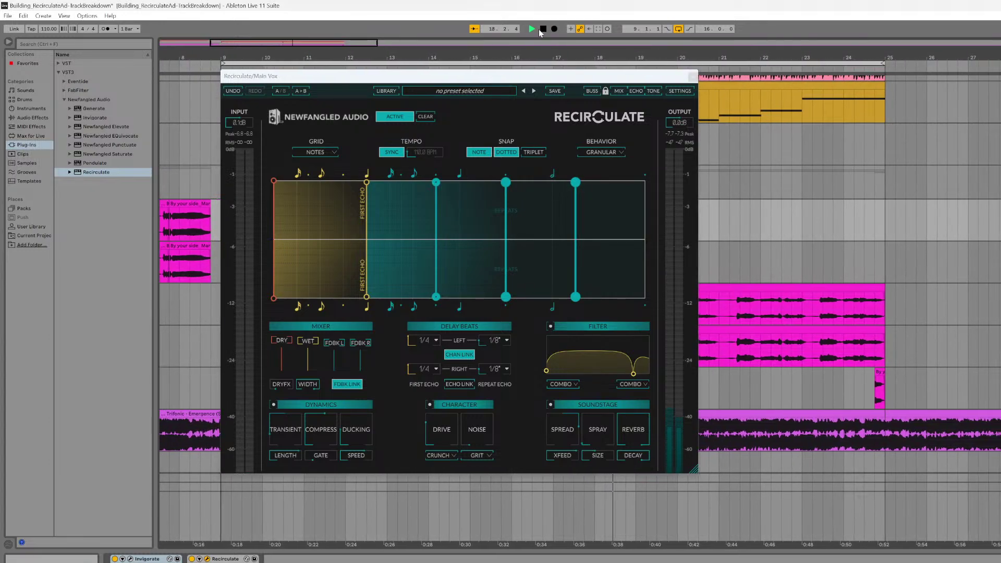
- Stop playback of the Main Vox part, move its Recirculate window off the vocal clips and close it
{"action": "left_click", "coordinate": [542, 30]}
{"action": "left_click", "coordinate": [547, 29]}
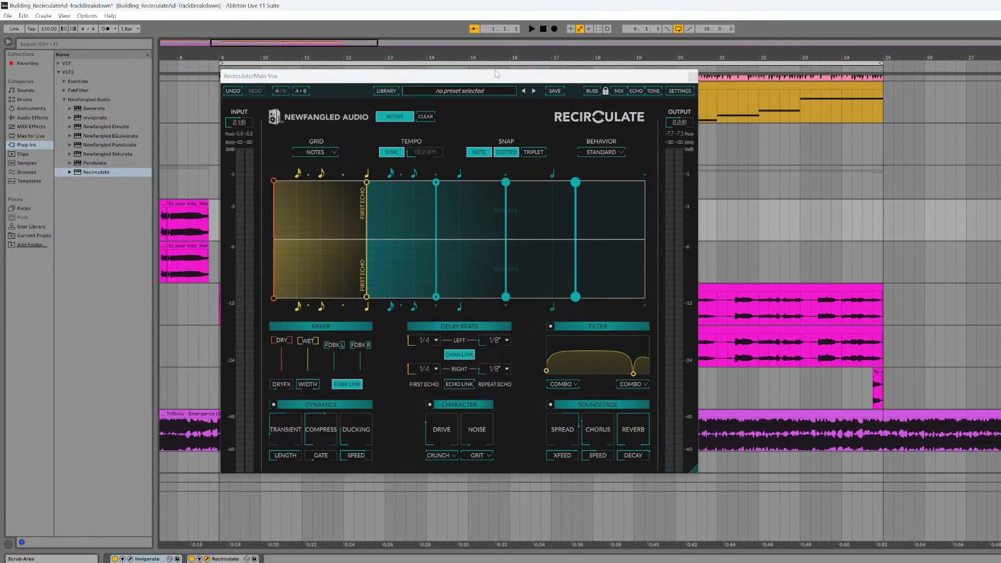
{"action": "left_click_drag", "start_coordinate": [497, 74], "coordinate": [638, 137]}
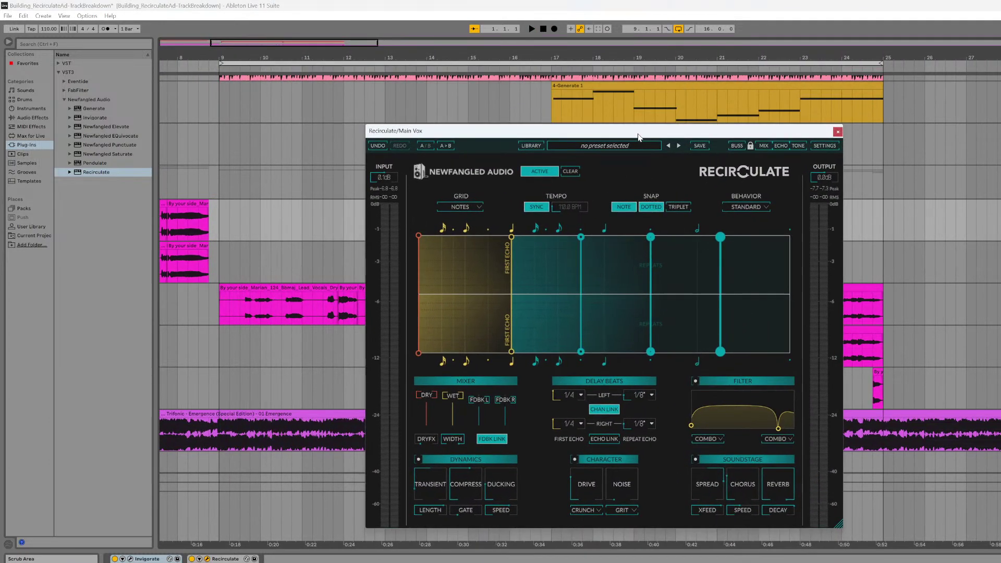
{"action": "left_click", "coordinate": [542, 33]}
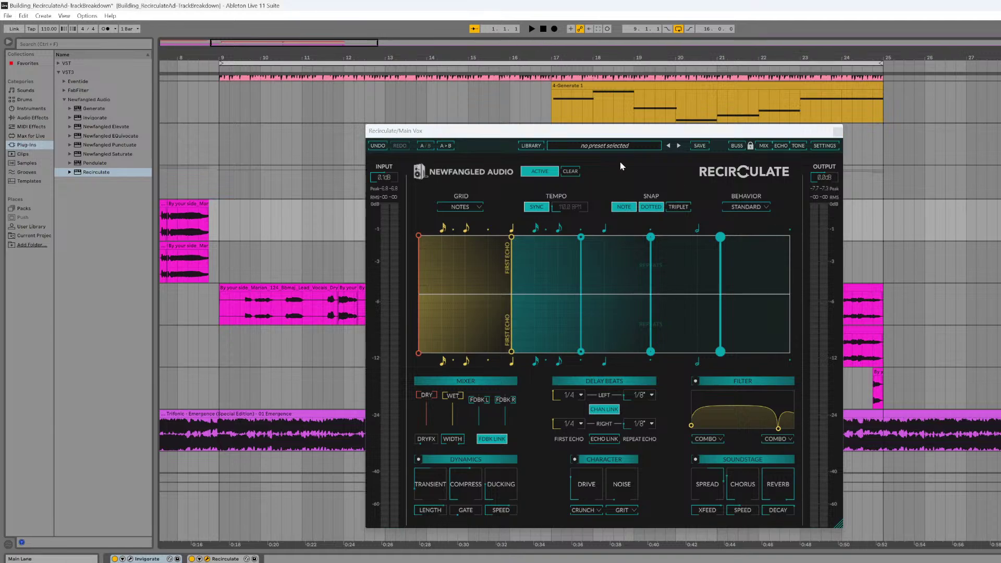
{"action": "left_click", "coordinate": [837, 132]}
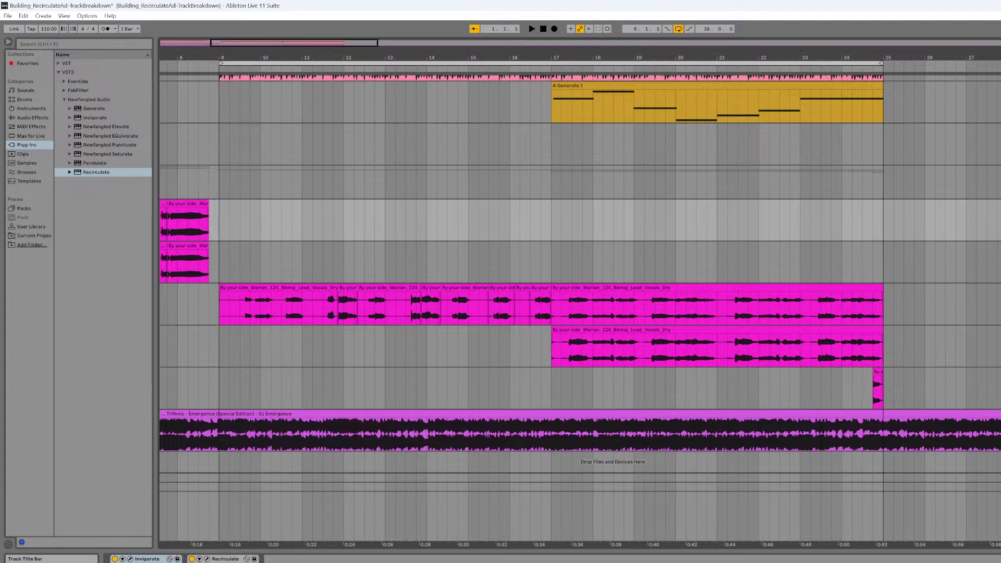
- Select the Low Vox track, open its Invigorate window and move it clear of the clip start at bar 9
{"action": "left_click", "coordinate": [997, 288]}
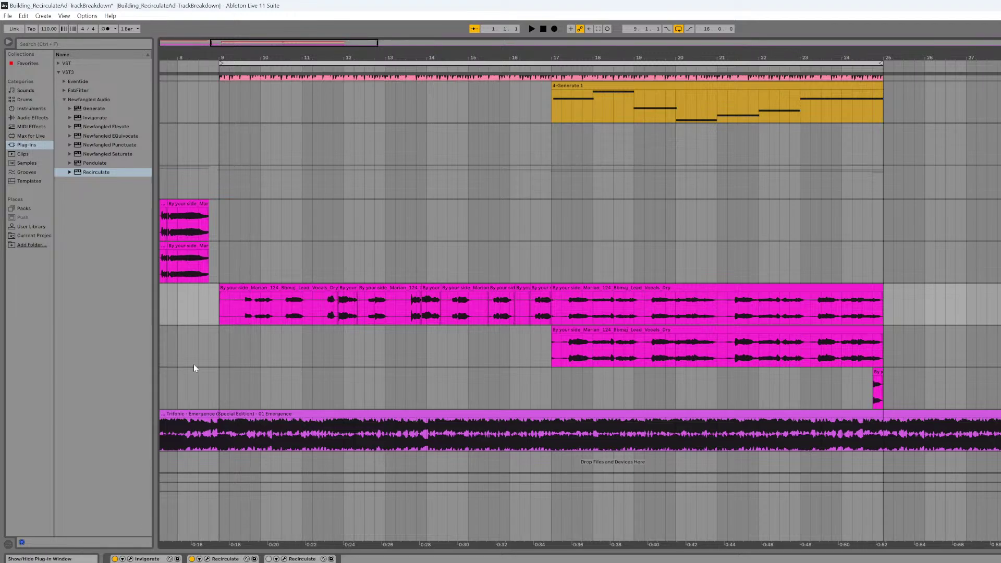
{"action": "left_click", "coordinate": [130, 558]}
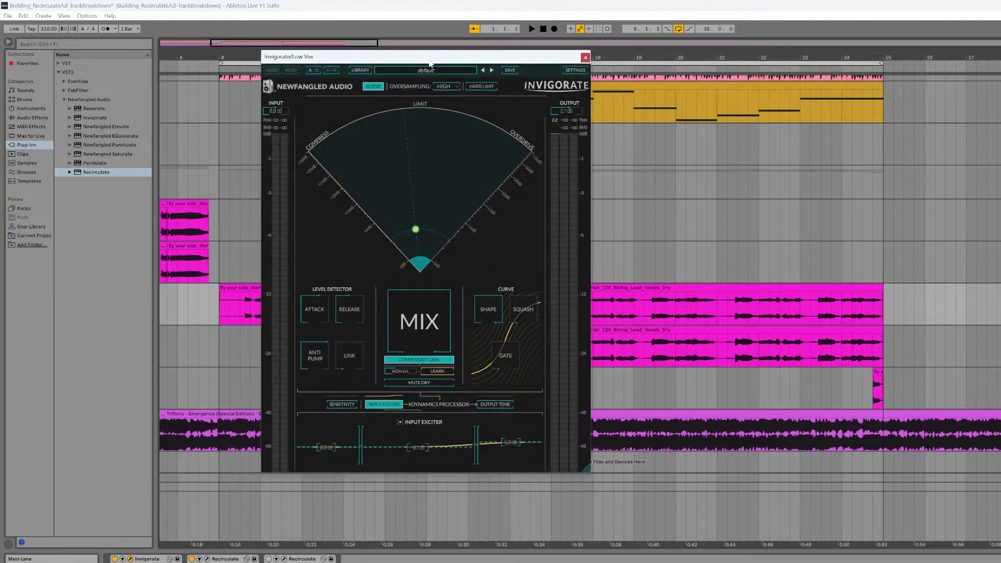
{"action": "left_click_drag", "start_coordinate": [429, 62], "coordinate": [285, 89]}
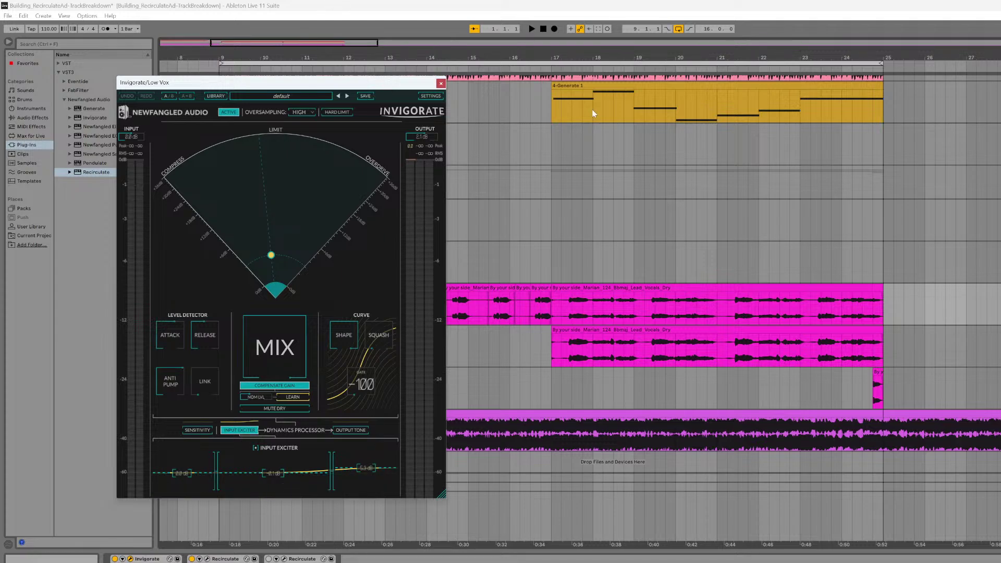
{"action": "left_click", "coordinate": [999, 293]}
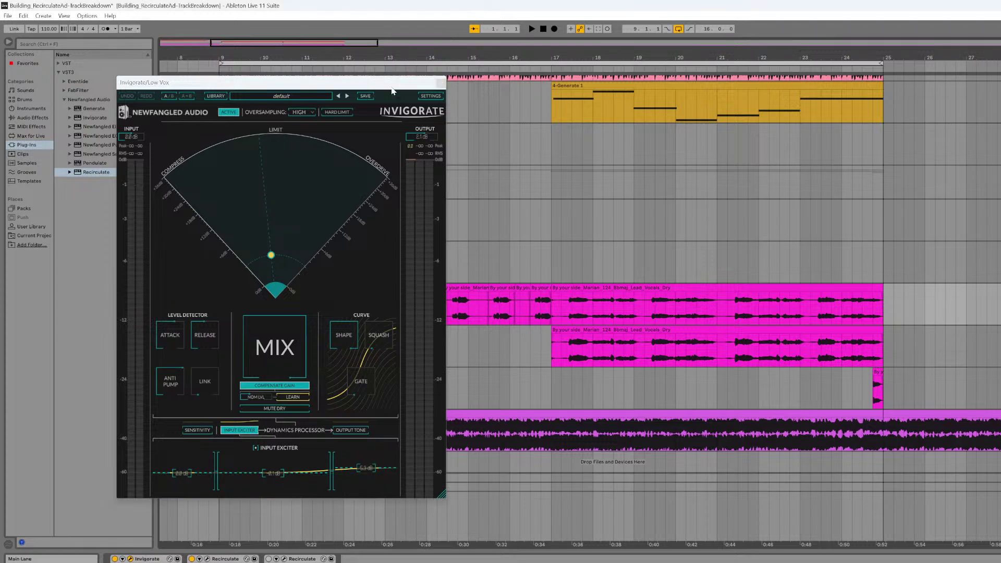
{"action": "left_click_drag", "start_coordinate": [391, 87], "coordinate": [125, 172]}
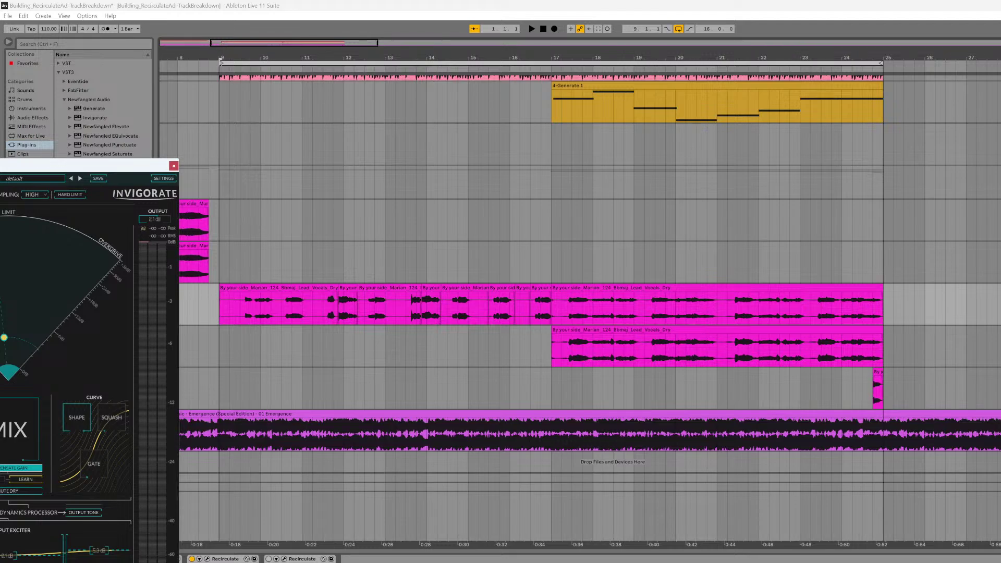
- Play the Low Vox part from bar 9 with Invigorate in view, turn off the first Recirculate and stop playback
{"action": "key", "text": "space"}
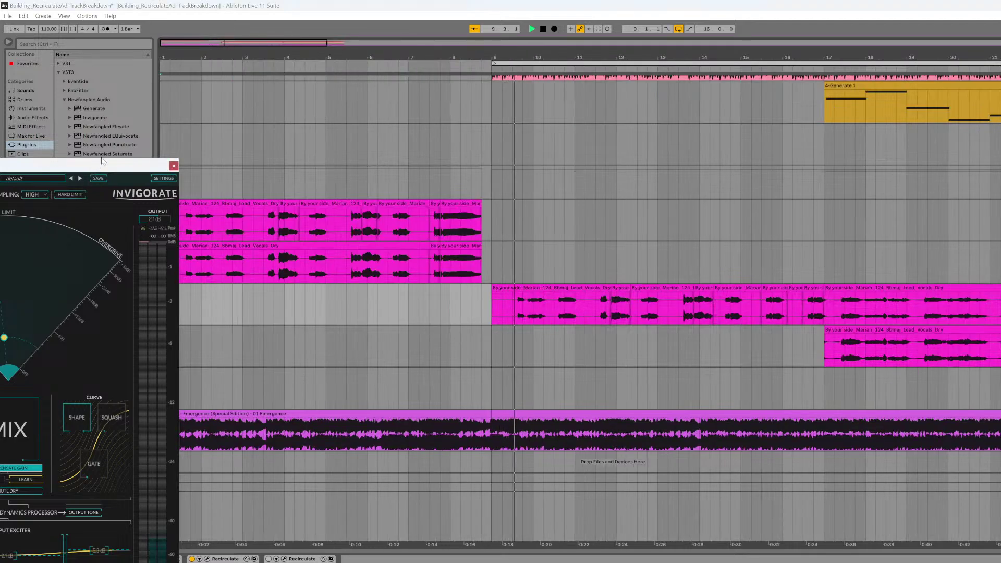
{"action": "left_click_drag", "start_coordinate": [97, 163], "coordinate": [349, 43]}
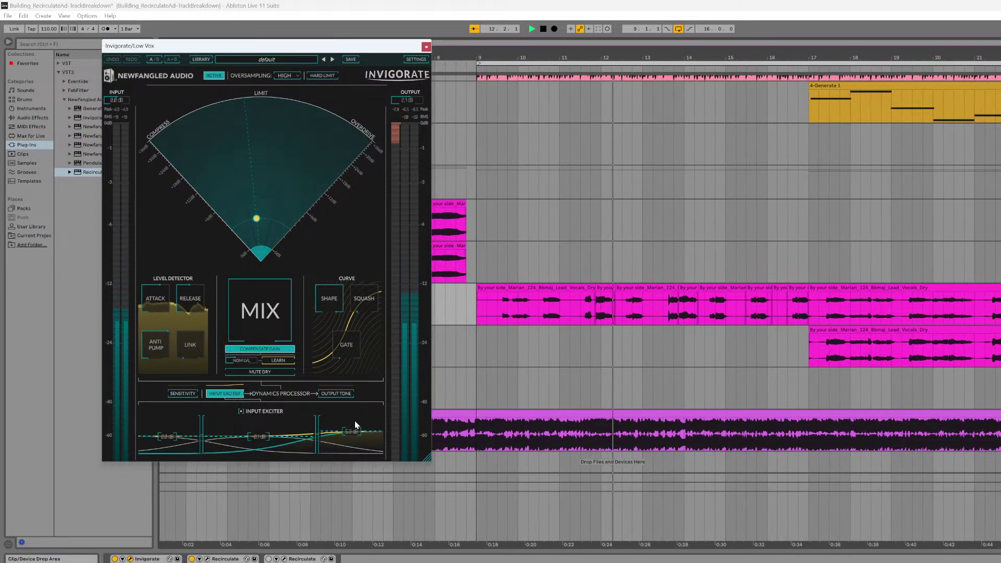
{"action": "mouse_move", "coordinate": [260, 217]}
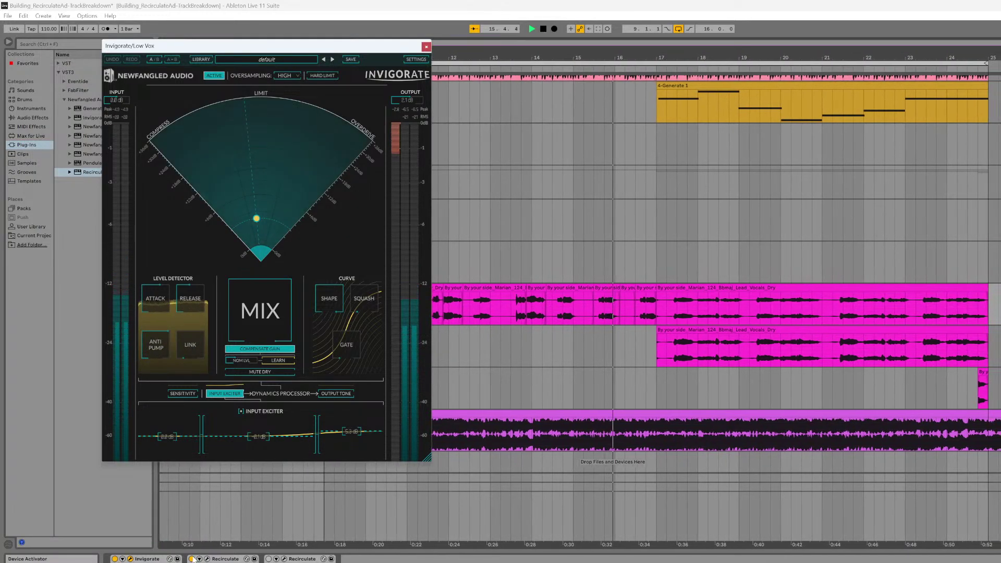
{"action": "left_click", "coordinate": [543, 29]}
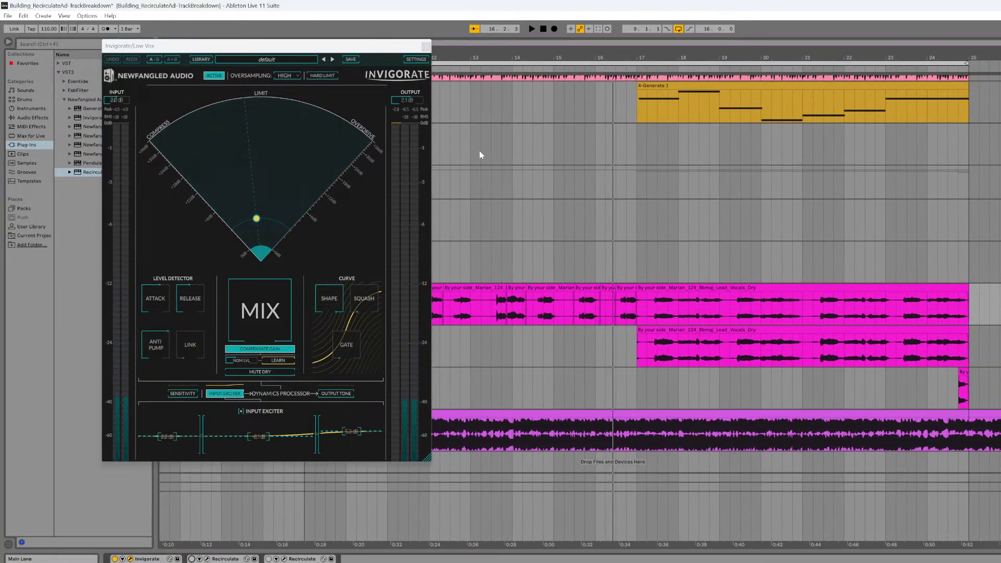
- Play the looped section from bar 9 with only Invigorate active on Low Vox, keeping its whole window in view
{"action": "left_click_drag", "start_coordinate": [360, 45], "coordinate": [260, 65]}
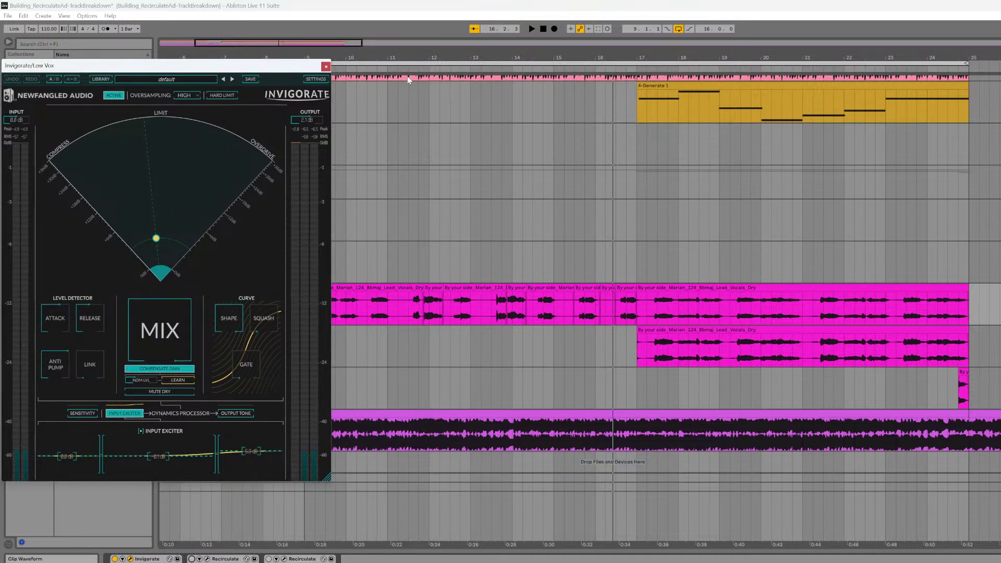
{"action": "left_click", "coordinate": [347, 66]}
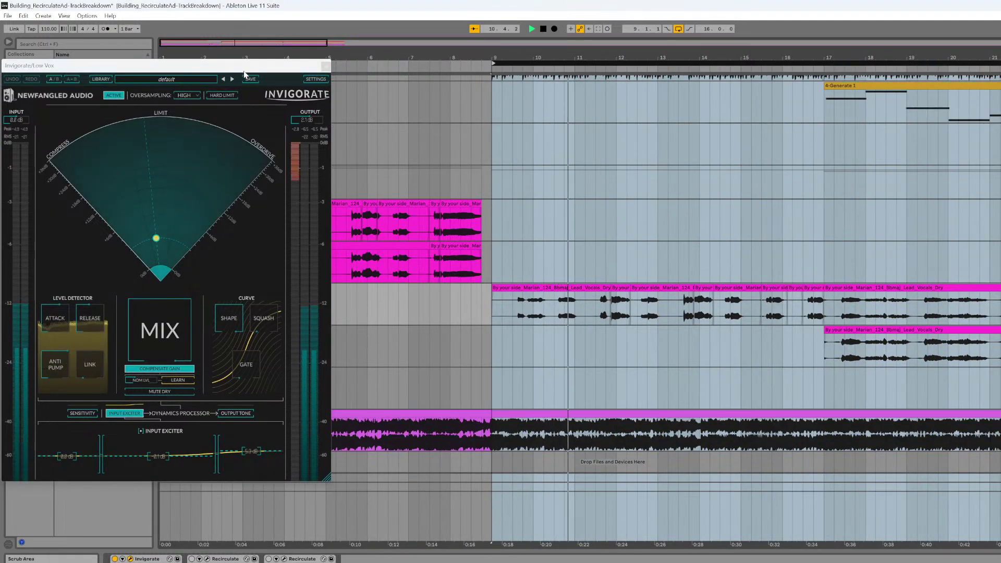
{"action": "left_click_drag", "start_coordinate": [247, 67], "coordinate": [361, 66]}
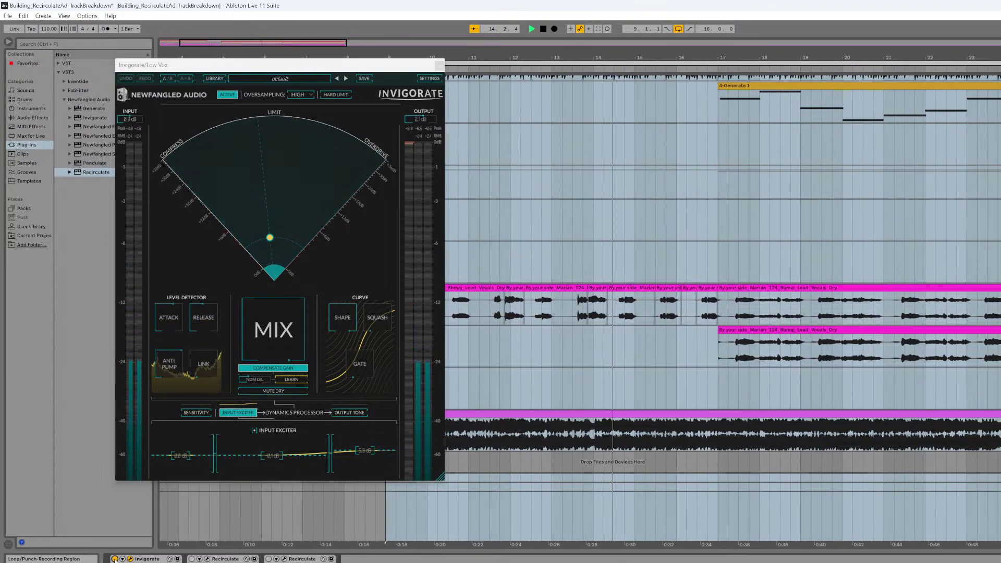
- Turn on the first Recirculate on Low Vox during playback, open its window to examine the settings, and stop playback
{"action": "left_click", "coordinate": [191, 559]}
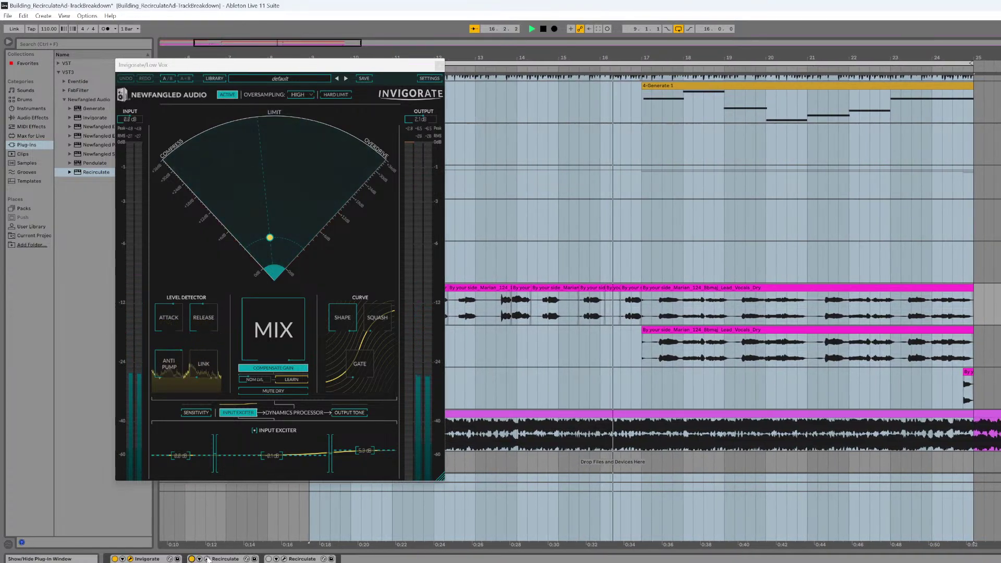
{"action": "left_click", "coordinate": [206, 559]}
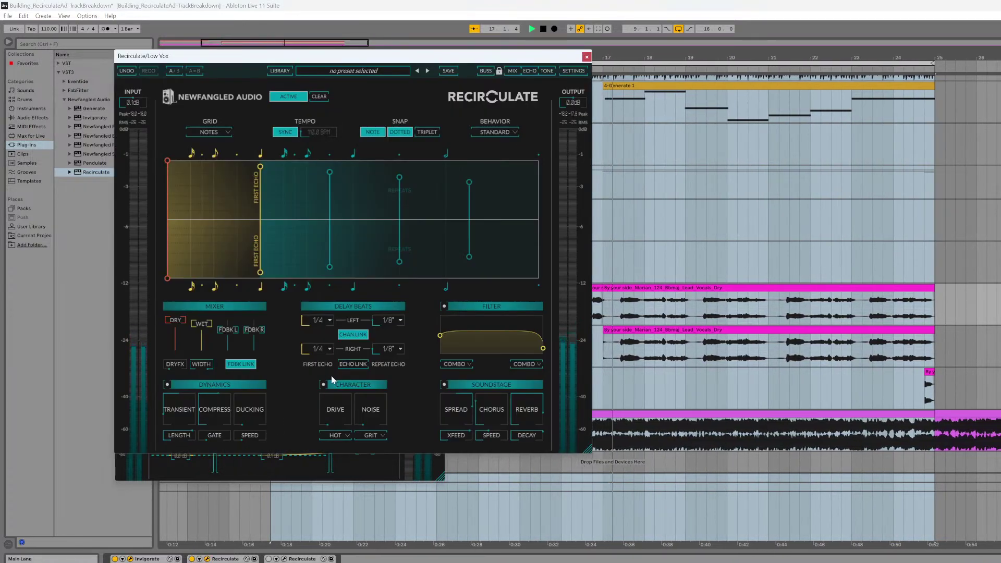
{"action": "left_click_drag", "start_coordinate": [327, 58], "coordinate": [353, 89]}
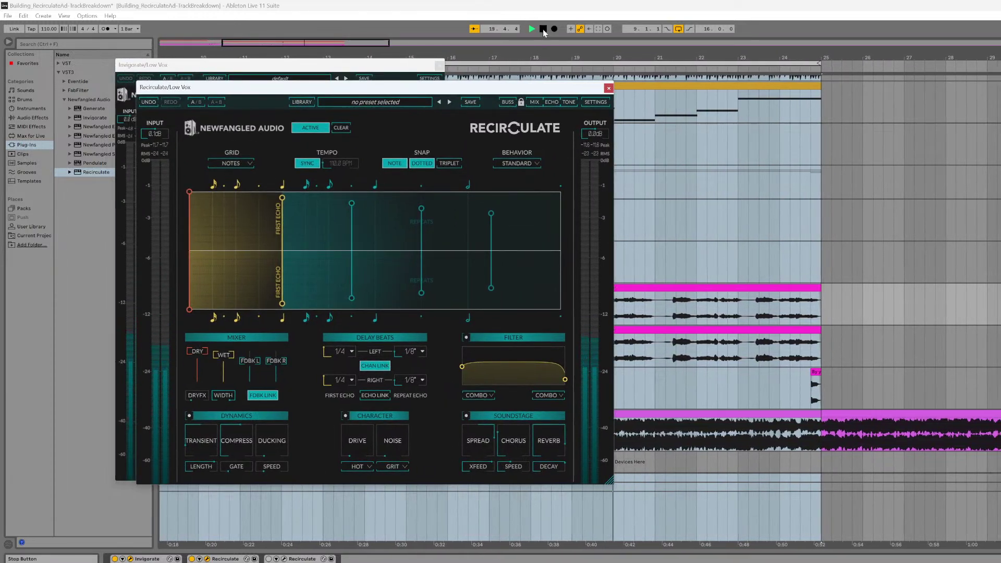
{"action": "left_click", "coordinate": [541, 30]}
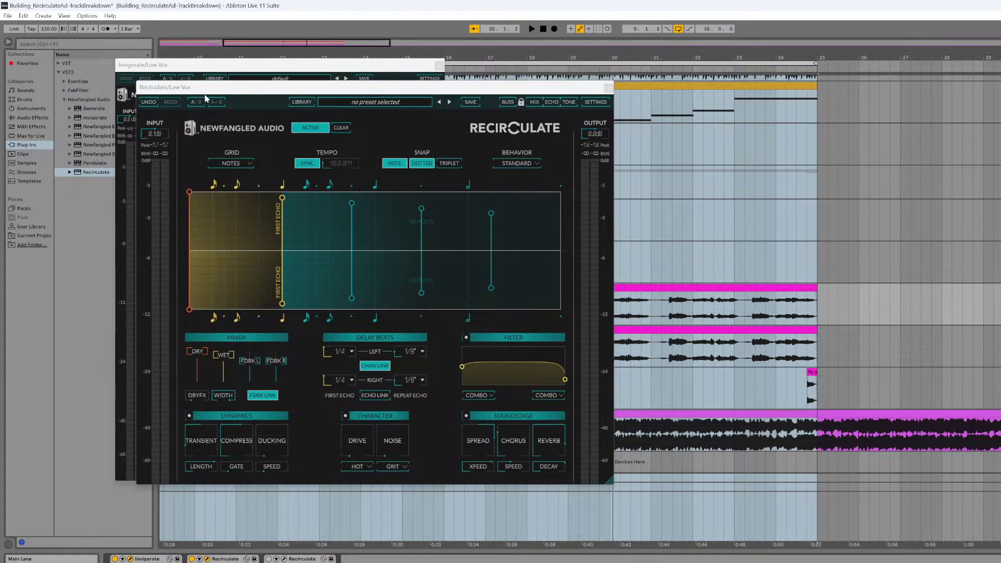
- Place the first Recirculate window beside Invigorate, turn that Recirculate off for Low Vox and close its window
{"action": "mouse_move", "coordinate": [205, 97]}
{"action": "left_mouse_down"}
{"action": "mouse_move", "coordinate": [192, 100]}
{"action": "mouse_move", "coordinate": [203, 94]}
{"action": "left_mouse_up"}
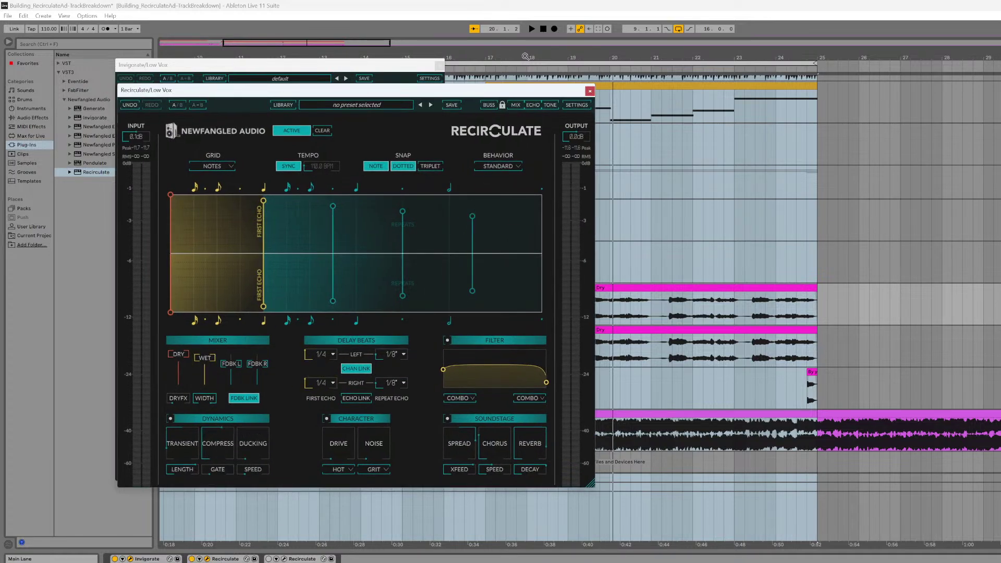
{"action": "left_click_drag", "start_coordinate": [465, 96], "coordinate": [818, 68]}
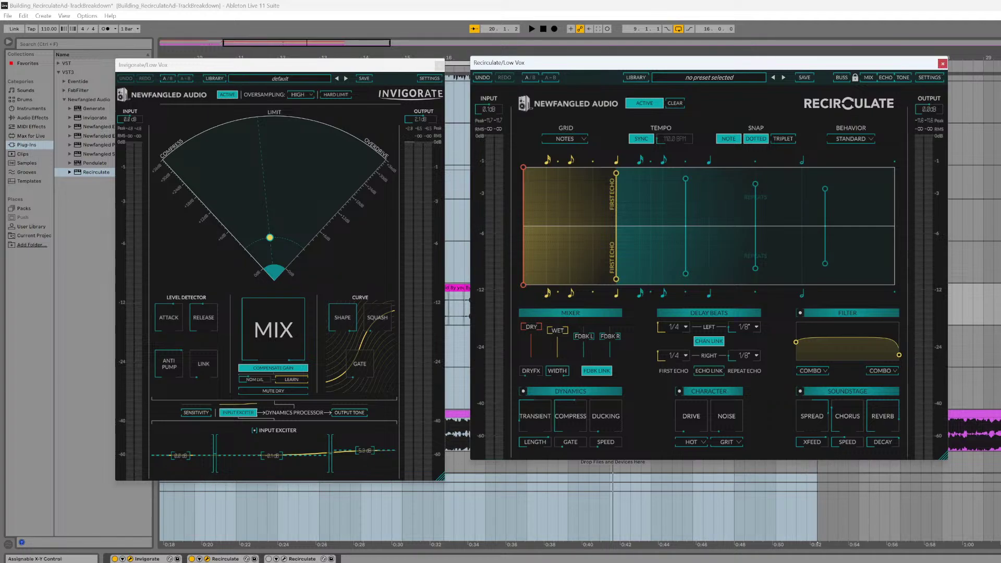
{"action": "left_click", "coordinate": [191, 558]}
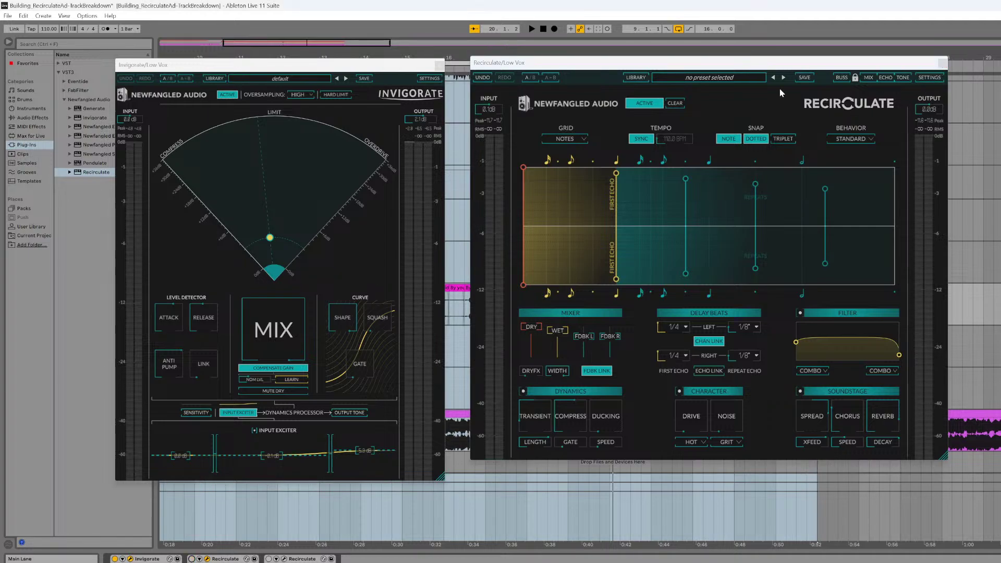
{"action": "left_click", "coordinate": [941, 64]}
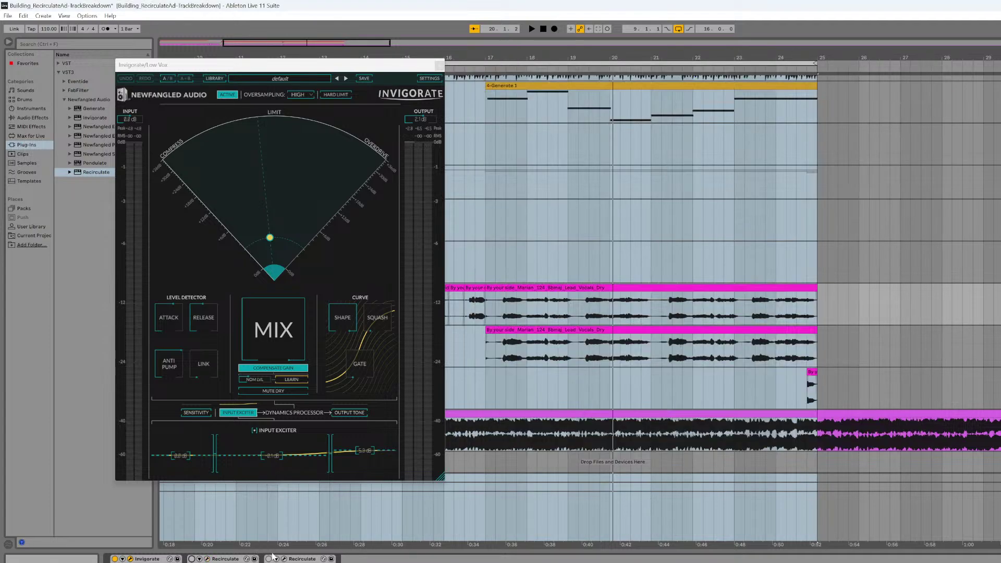
- Turn on the second Recirculate on Low Vox and play the looped section from bar 9 with Invigorate in view
{"action": "mouse_move", "coordinate": [302, 301]}
{"action": "left_click_drag", "start_coordinate": [314, 68], "coordinate": [238, 147]}
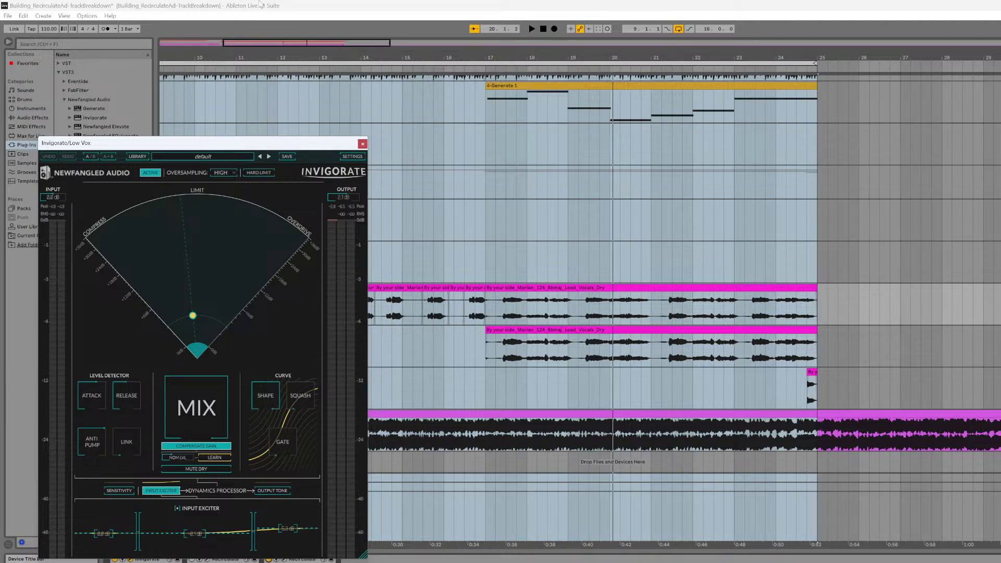
{"action": "left_click", "coordinate": [198, 67]}
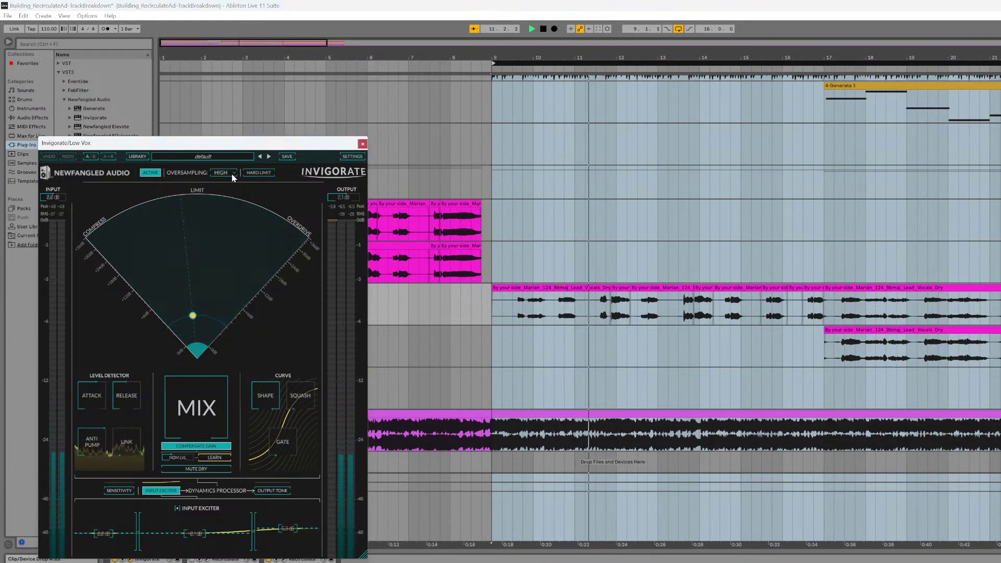
{"action": "left_click_drag", "start_coordinate": [232, 144], "coordinate": [233, 112]}
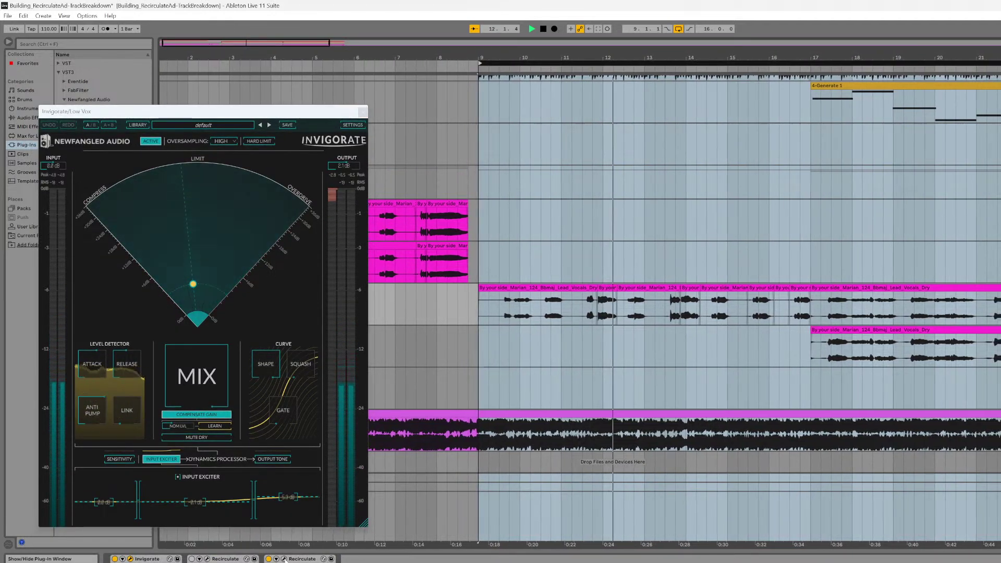
- Open the second Recirculate's window beside Invigorate, compare Low Vox with that delay off and on, and stop playback
{"action": "left_click", "coordinate": [283, 559]}
{"action": "left_click_drag", "start_coordinate": [557, 124], "coordinate": [464, 93]}
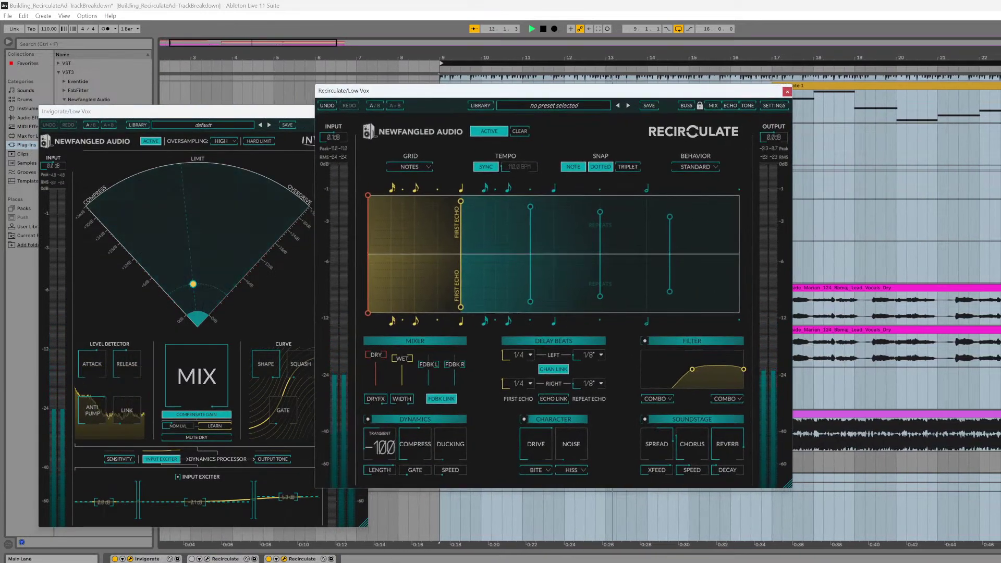
{"action": "left_click", "coordinate": [269, 559]}
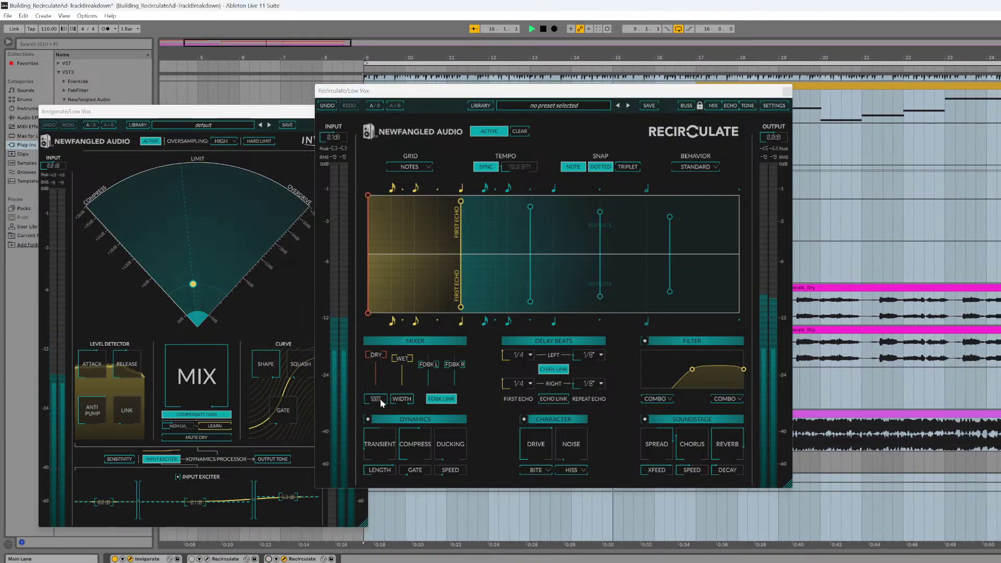
{"action": "key", "text": "space"}
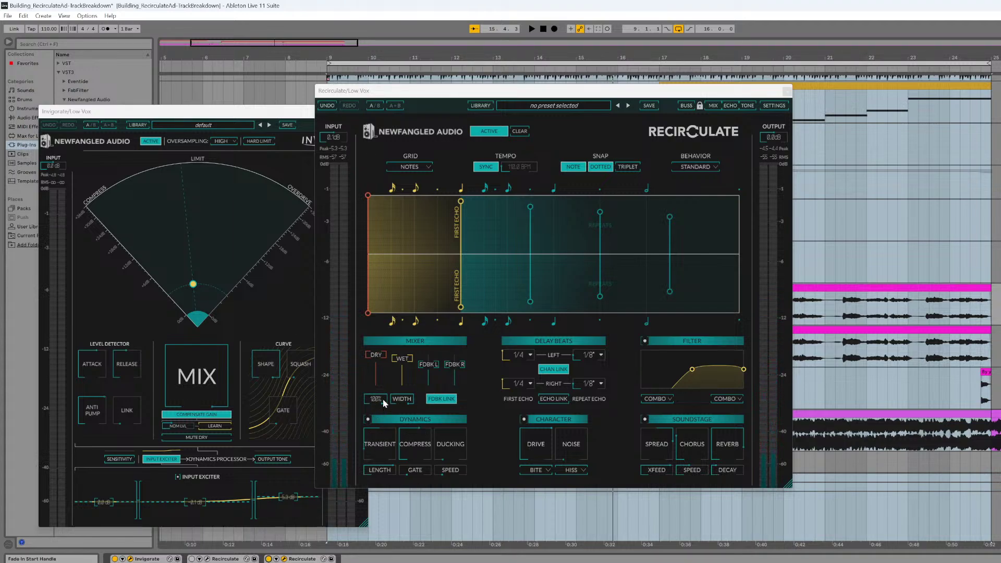
- Replay Low Vox from bar 9 while alternating between the first and second Recirculate, stop playback and close the second's window
{"action": "left_click", "coordinate": [327, 69]}
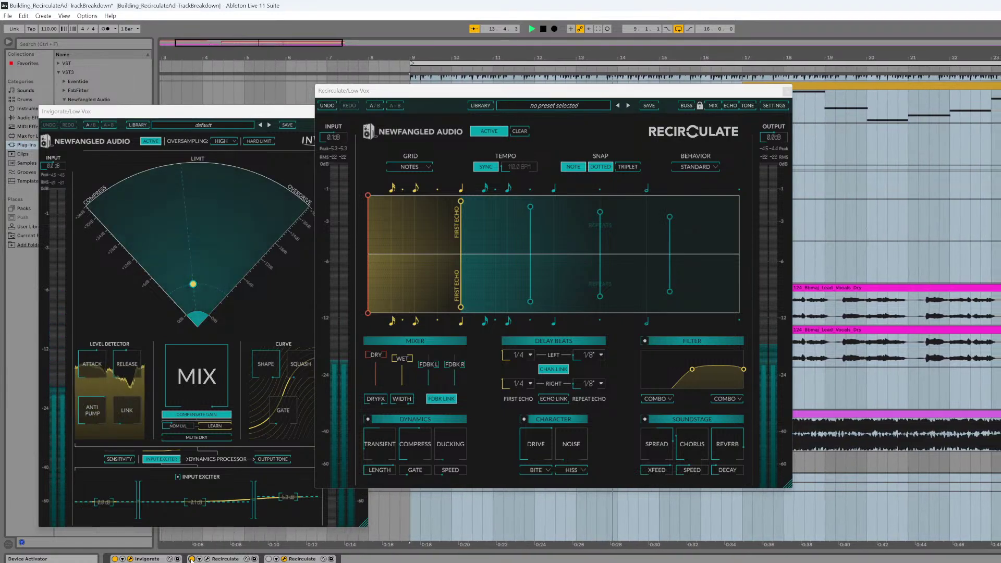
{"action": "left_click", "coordinate": [191, 559]}
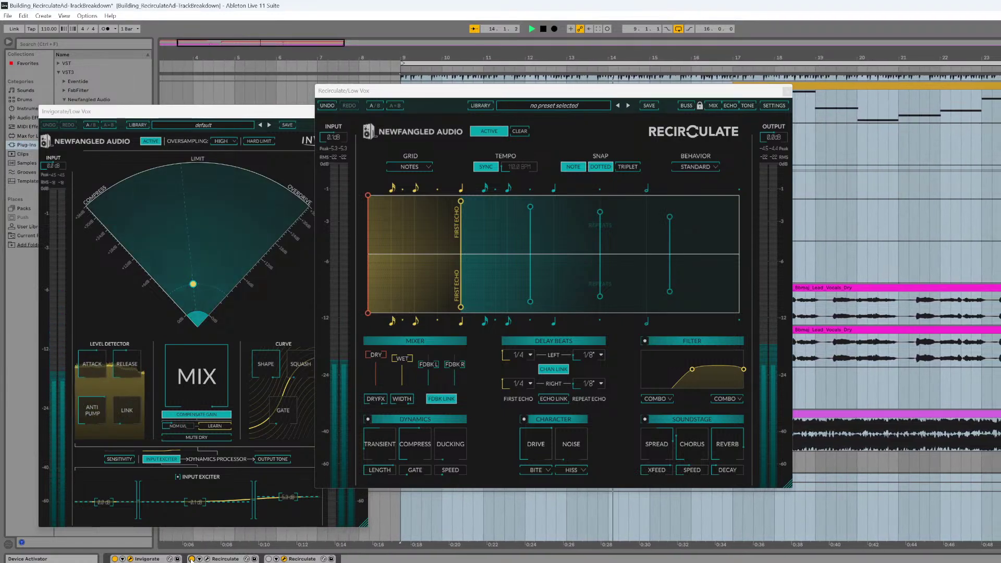
{"action": "left_click", "coordinate": [268, 559]}
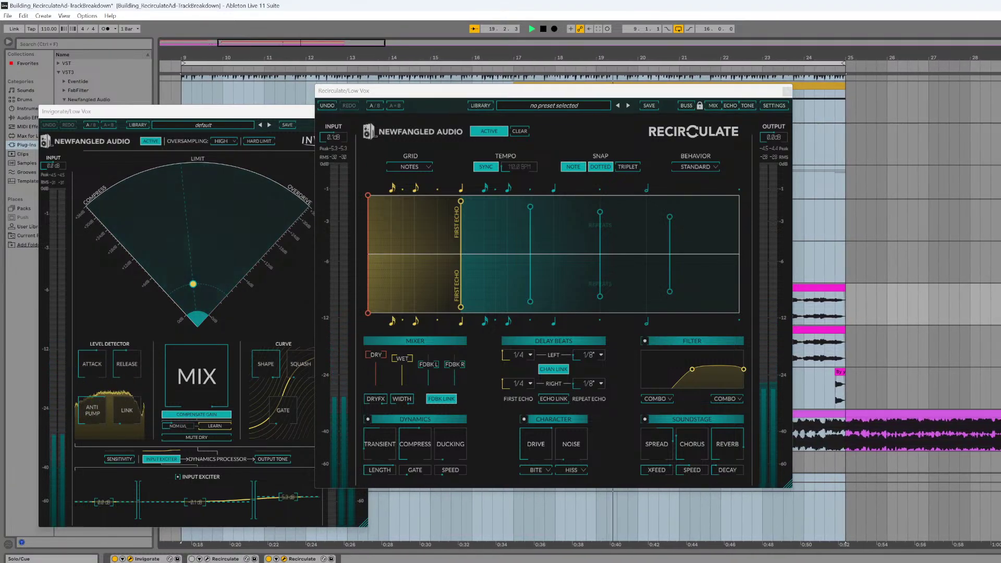
{"action": "key", "text": "space"}
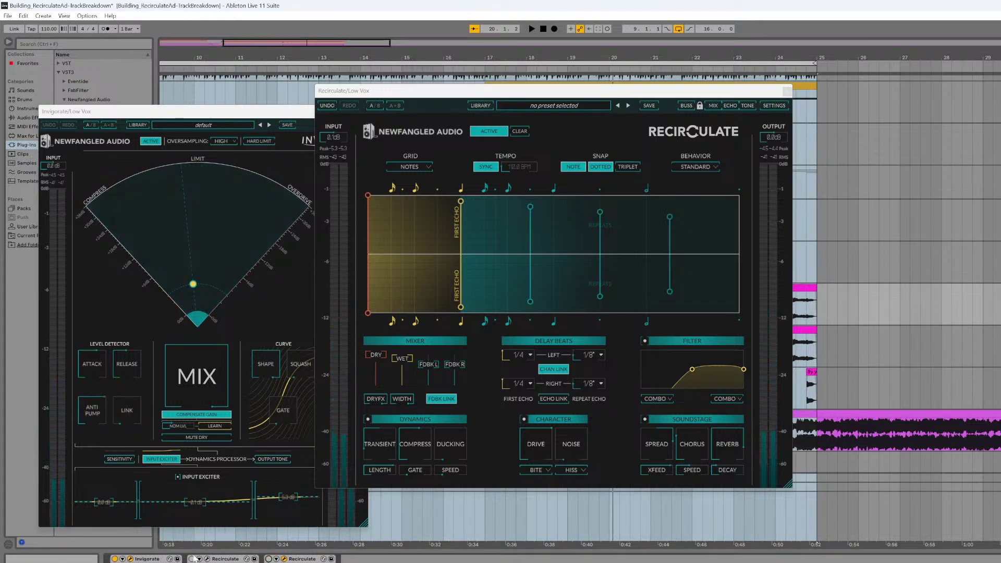
{"action": "left_click", "coordinate": [786, 92]}
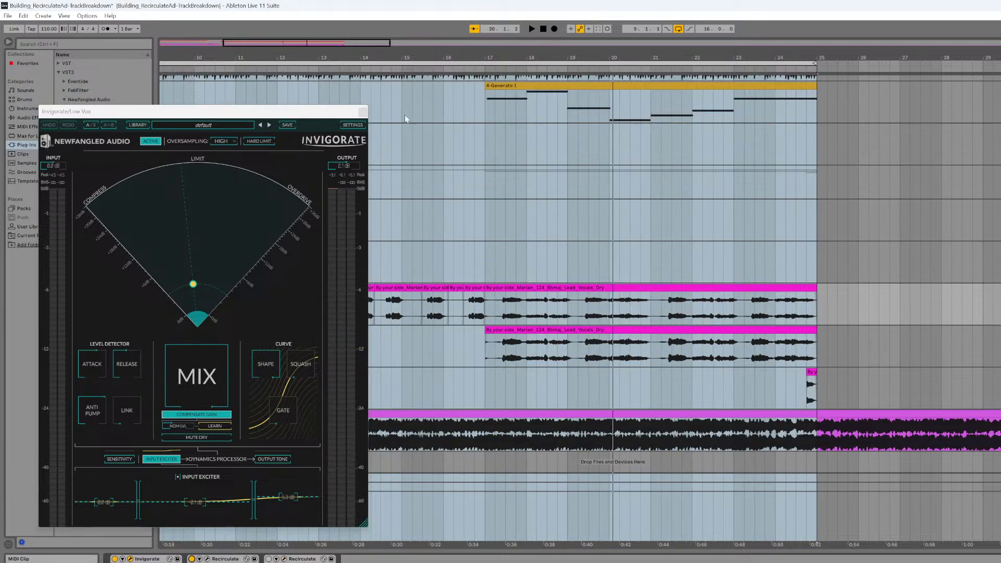
- Close Low Vox's Invigorate window and open High Vox's Invigorate and Recirculate windows side by side
{"action": "left_click", "coordinate": [362, 112]}
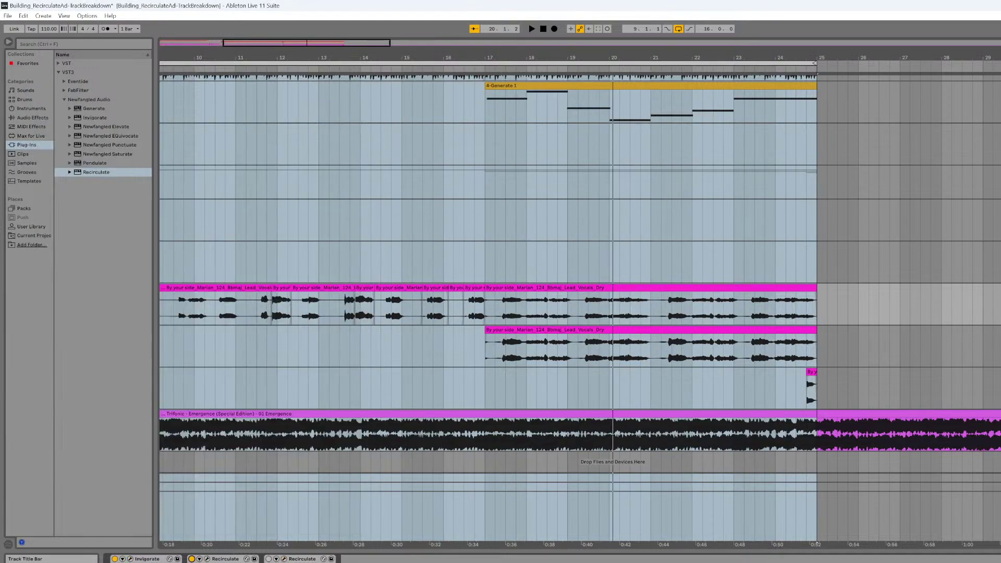
{"action": "left_click", "coordinate": [880, 363]}
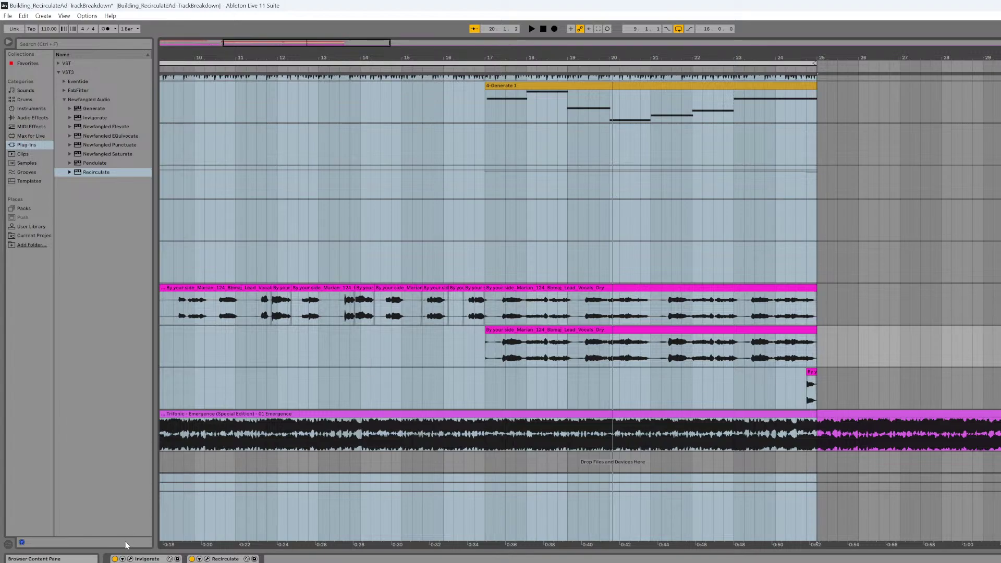
{"action": "left_click", "coordinate": [141, 559]}
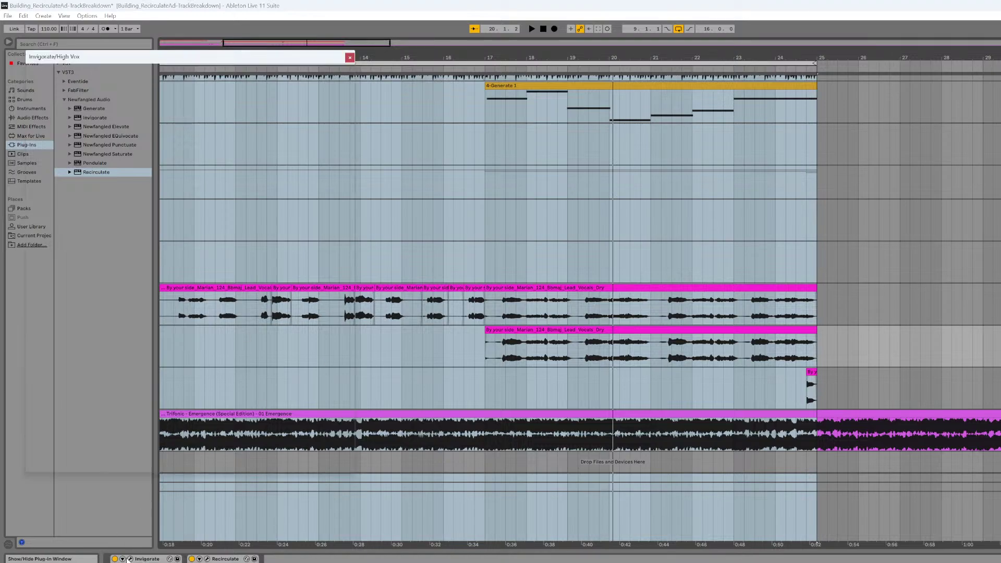
{"action": "left_click", "coordinate": [208, 559]}
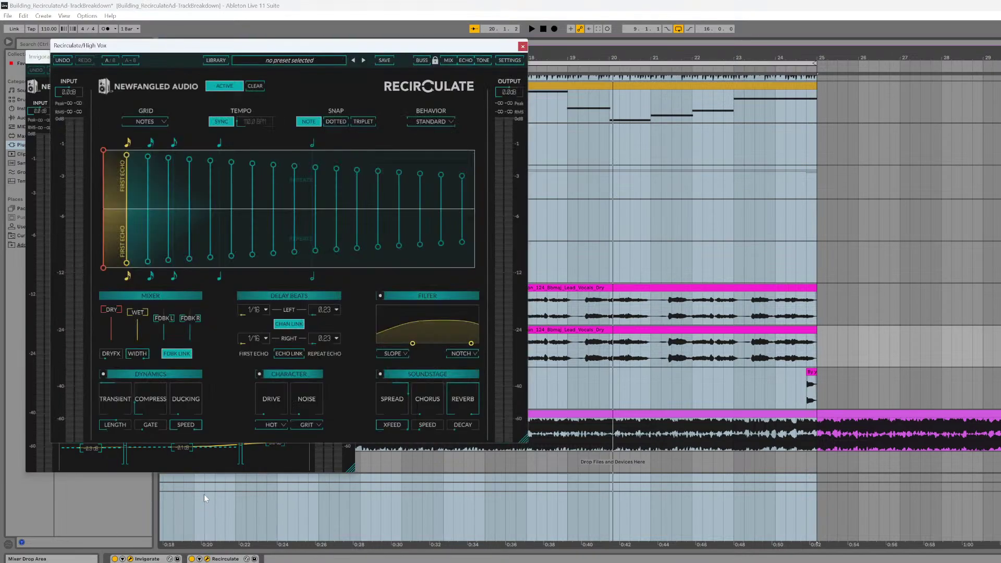
{"action": "left_click_drag", "start_coordinate": [304, 43], "coordinate": [695, 56]}
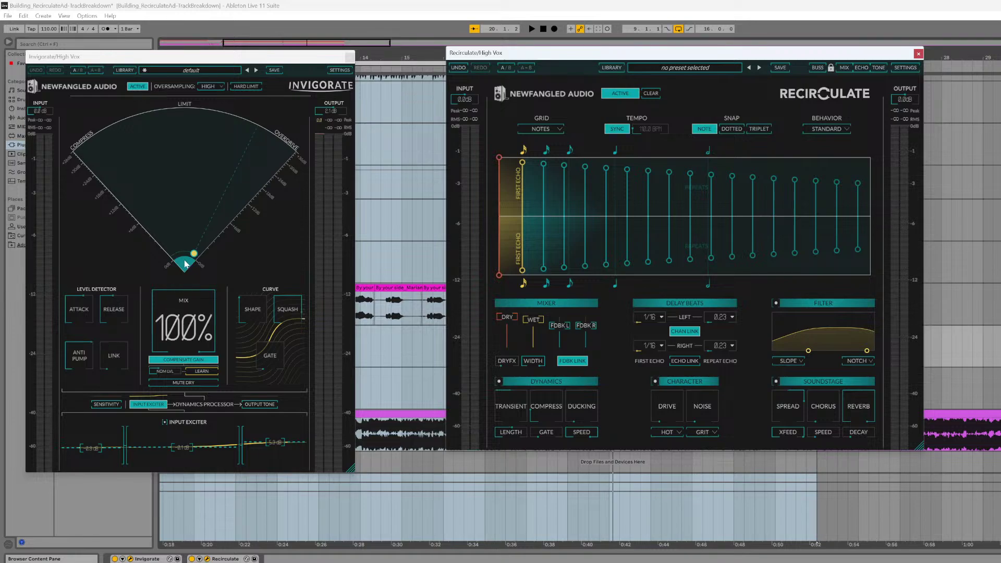
- Play High Vox from bar 17 with Recirculate off and Invigorate in view, and turn the delay back on
{"action": "left_click", "coordinate": [192, 559]}
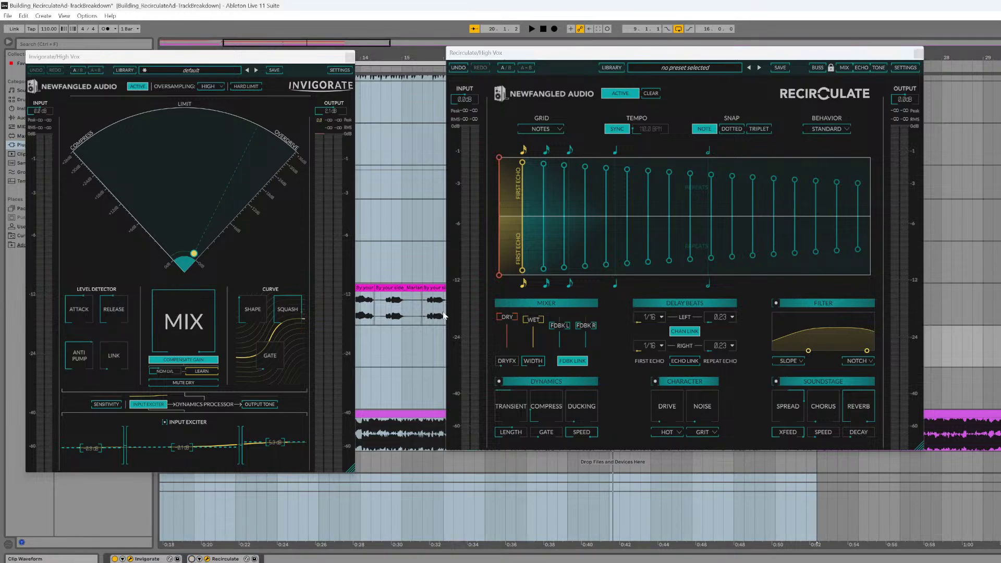
{"action": "left_click_drag", "start_coordinate": [591, 60], "coordinate": [683, 172]}
{"action": "left_click", "coordinate": [484, 63]}
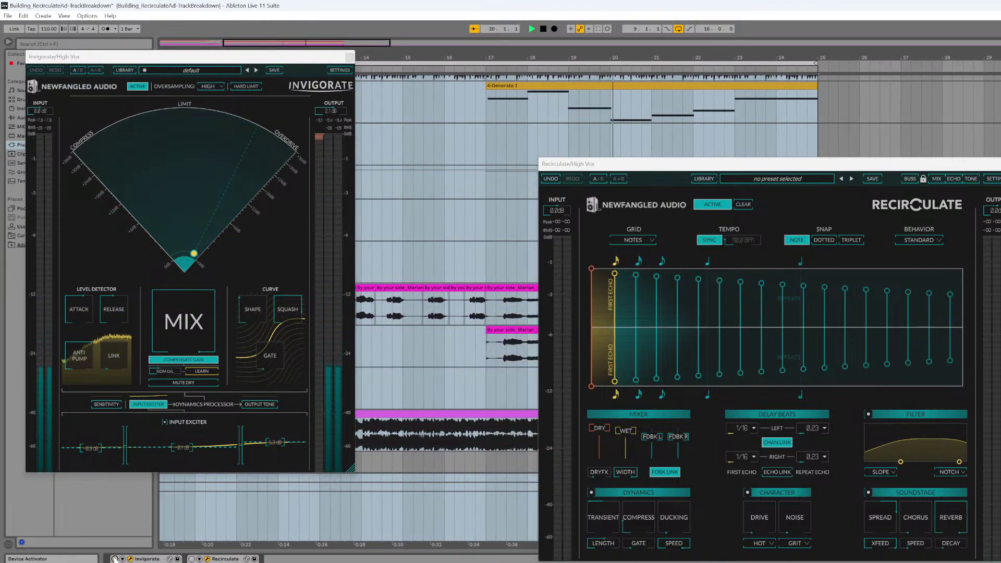
{"action": "left_click", "coordinate": [192, 559]}
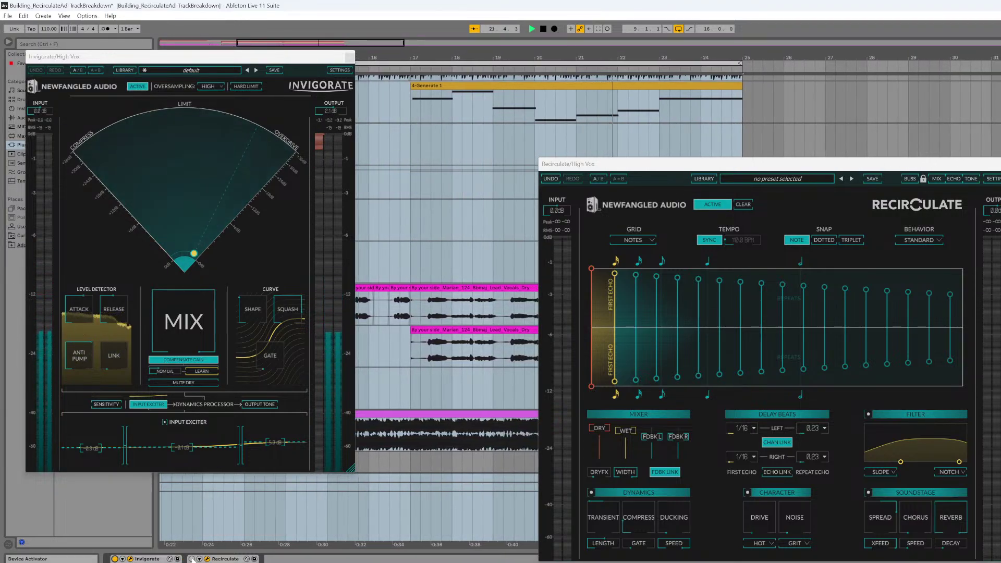
- Bring High Vox's Recirculate window over Invigorate, replay the part and examine the delay's reverb amount and decay
{"action": "left_click_drag", "start_coordinate": [640, 169], "coordinate": [442, 83]}
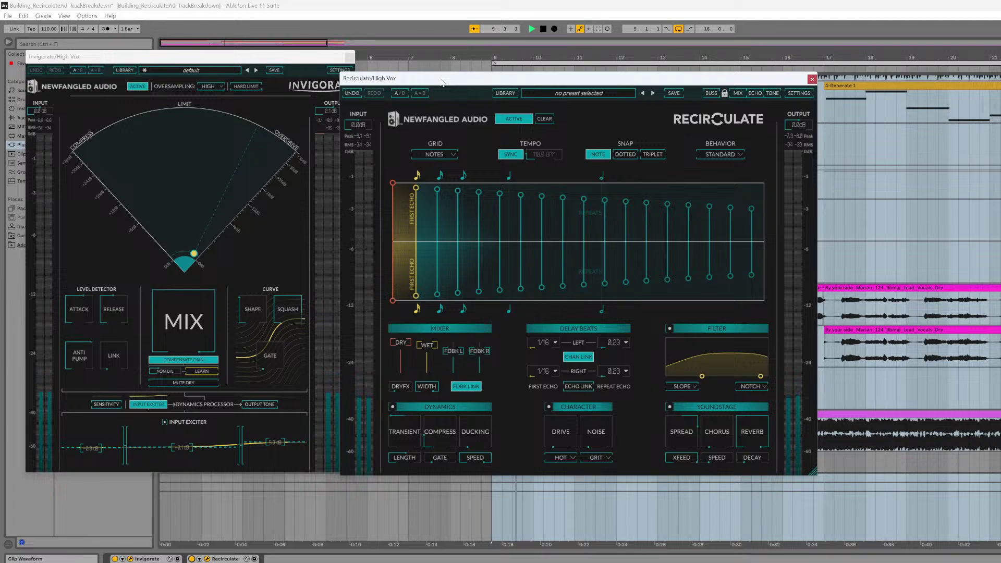
{"action": "left_click_drag", "start_coordinate": [491, 79], "coordinate": [367, 66]}
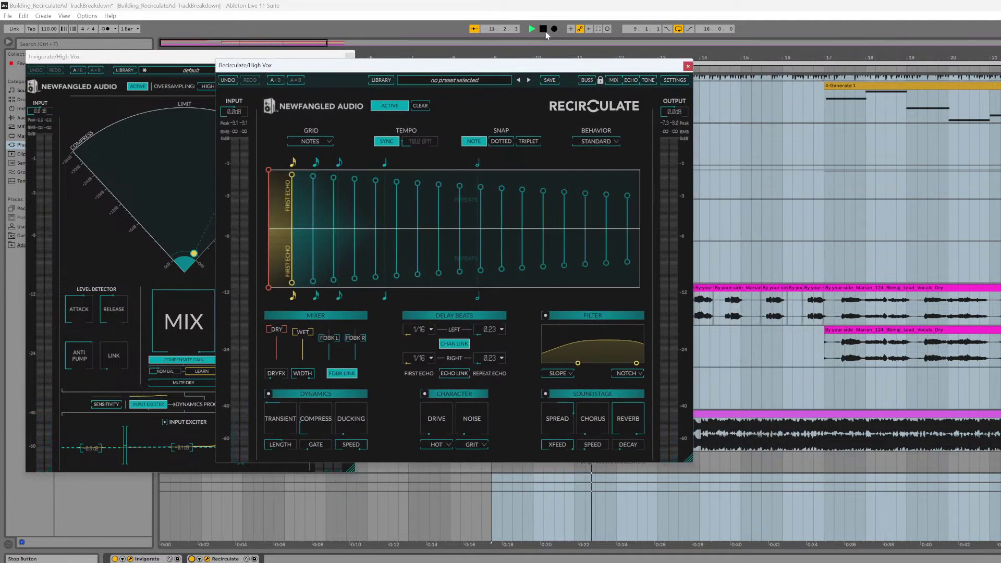
{"action": "mouse_move", "coordinate": [627, 424]}
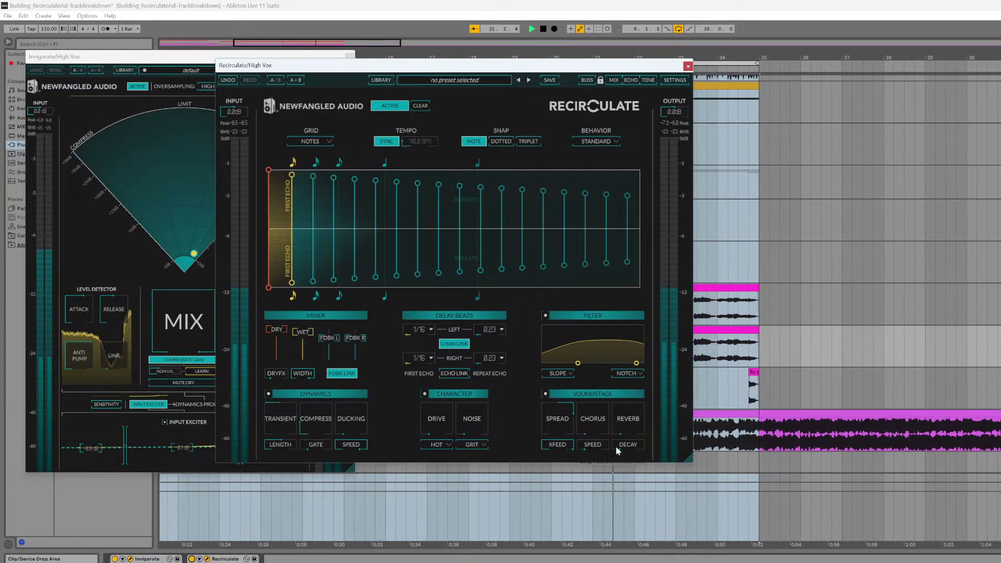
{"action": "left_click_drag", "start_coordinate": [627, 427], "coordinate": [654, 217]}
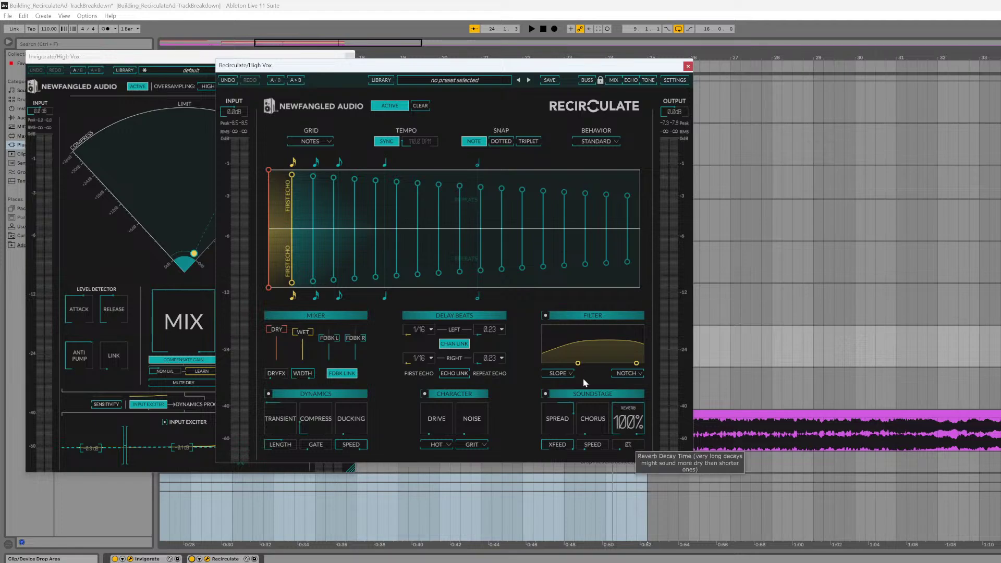
- Close High Vox's Recirculate and Invigorate windows and play the vocals from bar 17
{"action": "left_click_drag", "start_coordinate": [473, 69], "coordinate": [395, 50]}
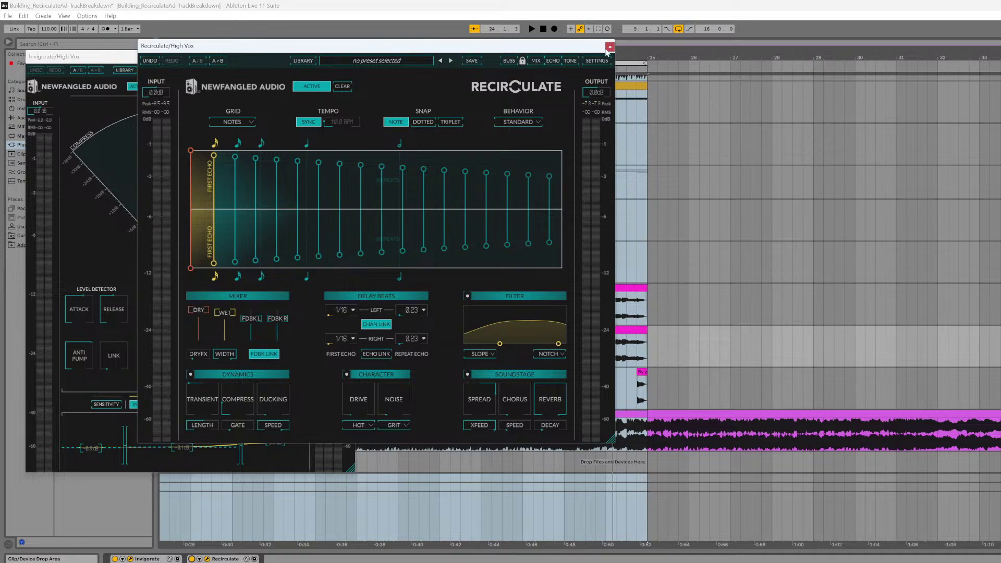
{"action": "left_click", "coordinate": [608, 46]}
{"action": "left_click", "coordinate": [349, 58]}
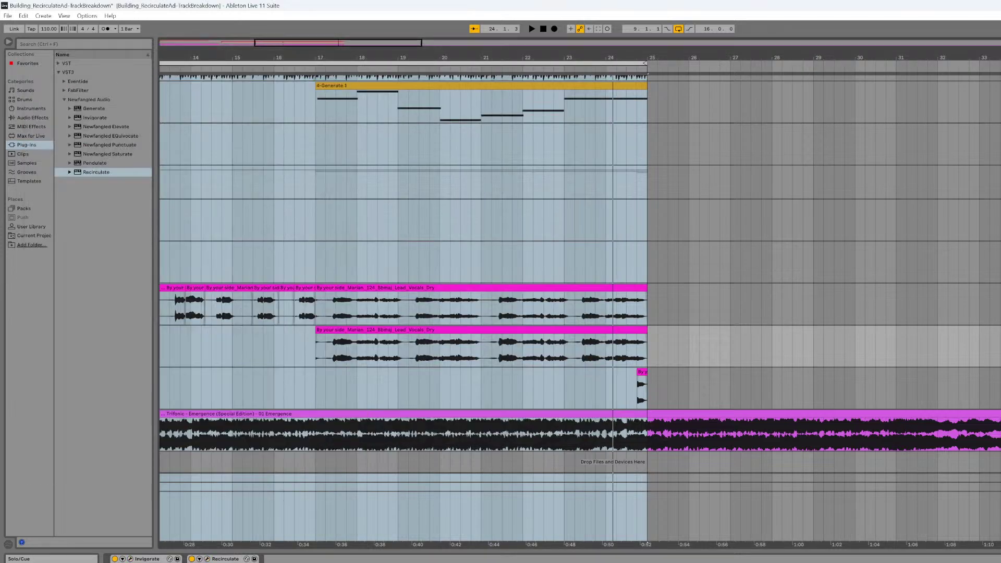
{"action": "left_click", "coordinate": [315, 67]}
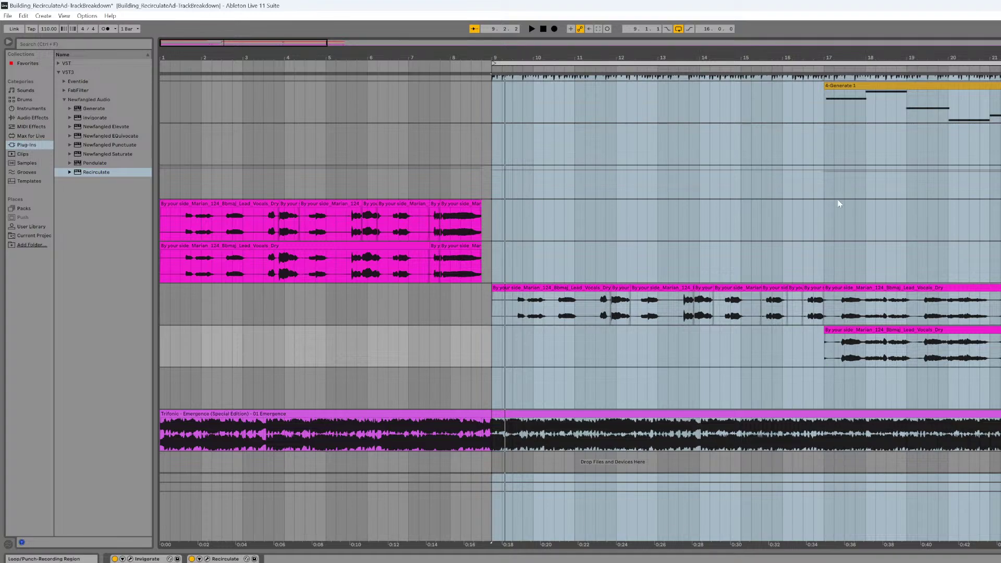
- Turn off Recirculate on Gen Top Line, open its Generate window, play the part from bar 17 and stop playback
{"action": "left_click", "coordinate": [996, 86]}
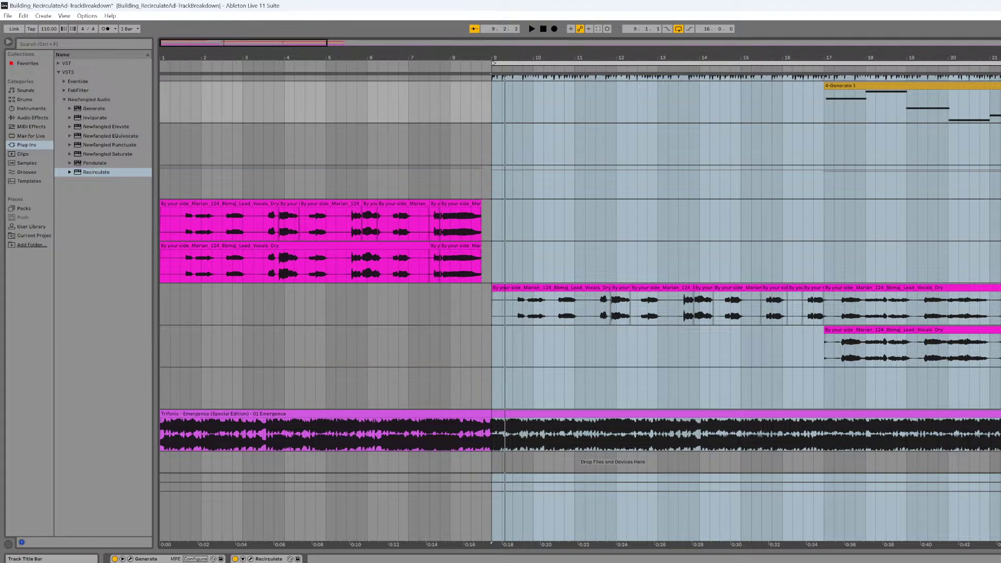
{"action": "left_click", "coordinate": [235, 558]}
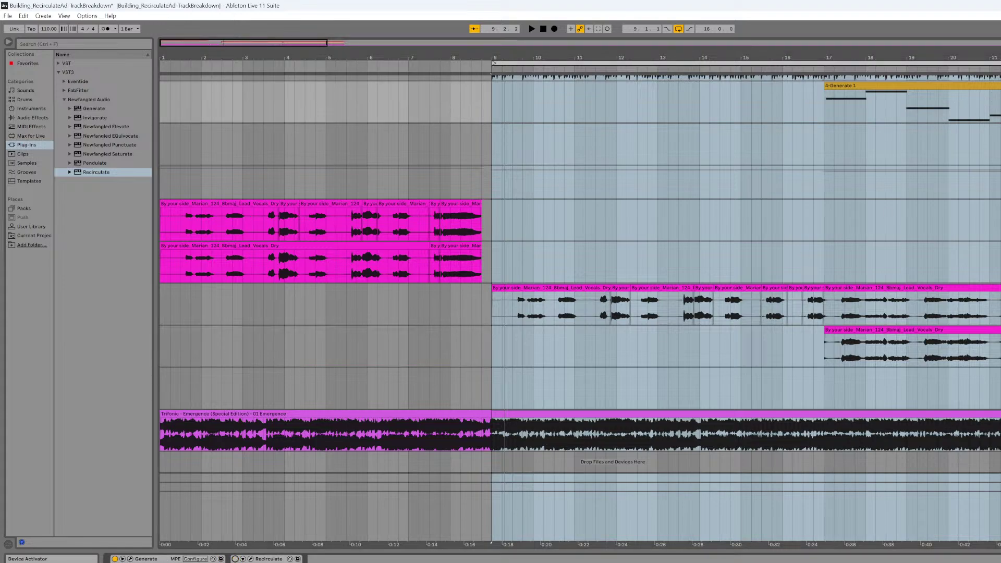
{"action": "left_click", "coordinate": [129, 558]}
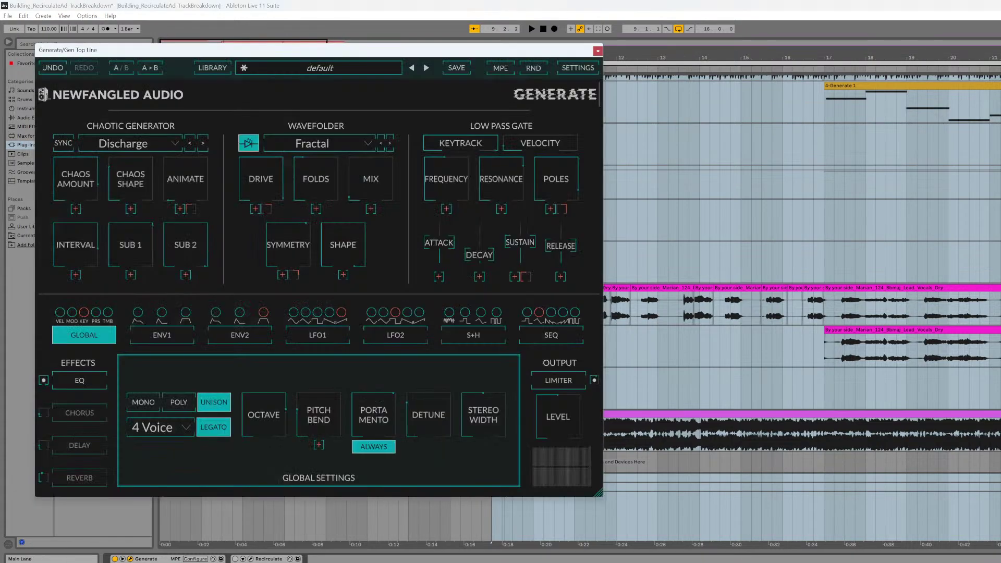
{"action": "left_click", "coordinate": [822, 68]}
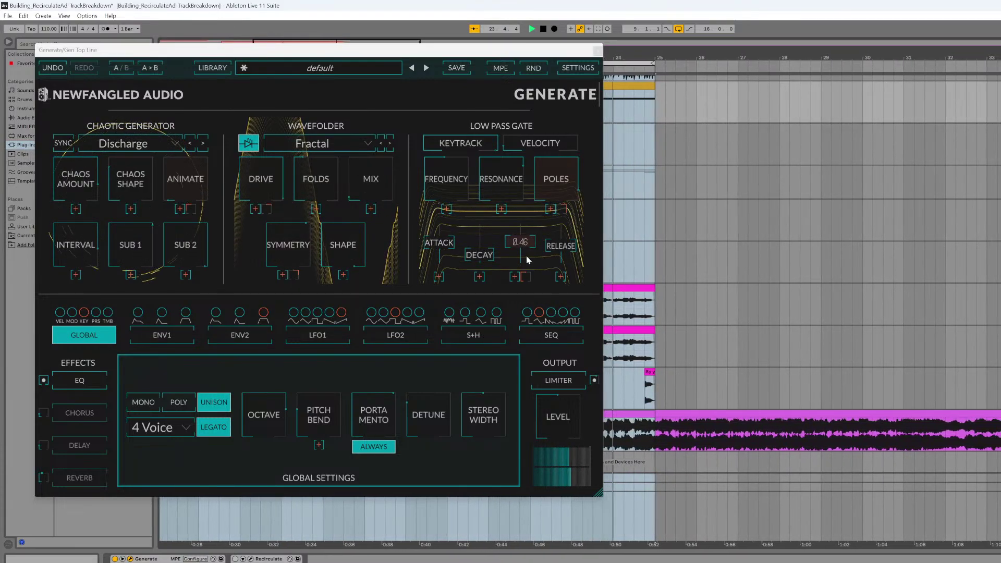
{"action": "left_click", "coordinate": [542, 29]}
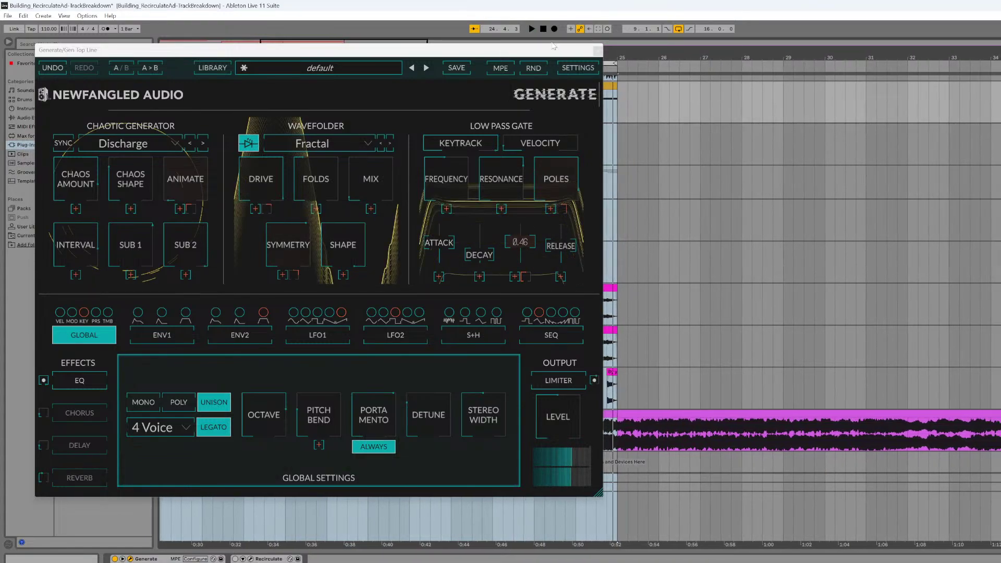
- Replay Gen Top Line from bar 17 with its notes in view and try modulating Generate's sustain with LFO2's last output
{"action": "left_click_drag", "start_coordinate": [530, 50], "coordinate": [483, 187]}
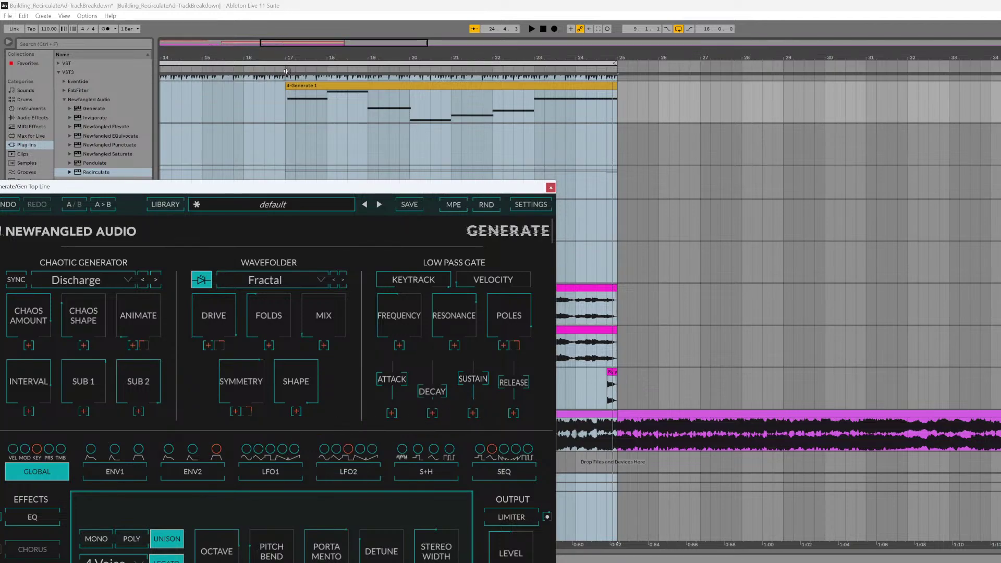
{"action": "key", "text": "space"}
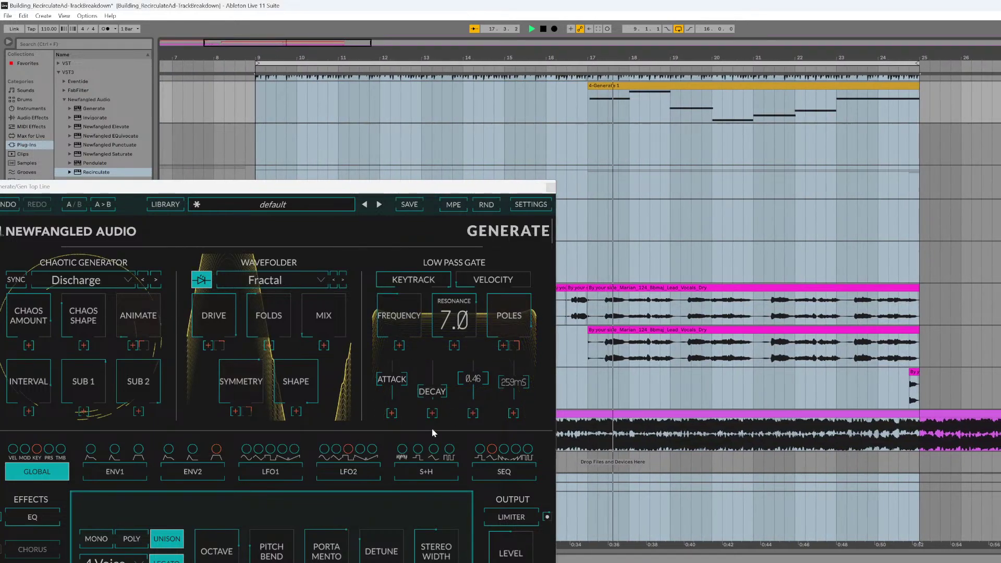
{"action": "left_click", "coordinate": [372, 449]}
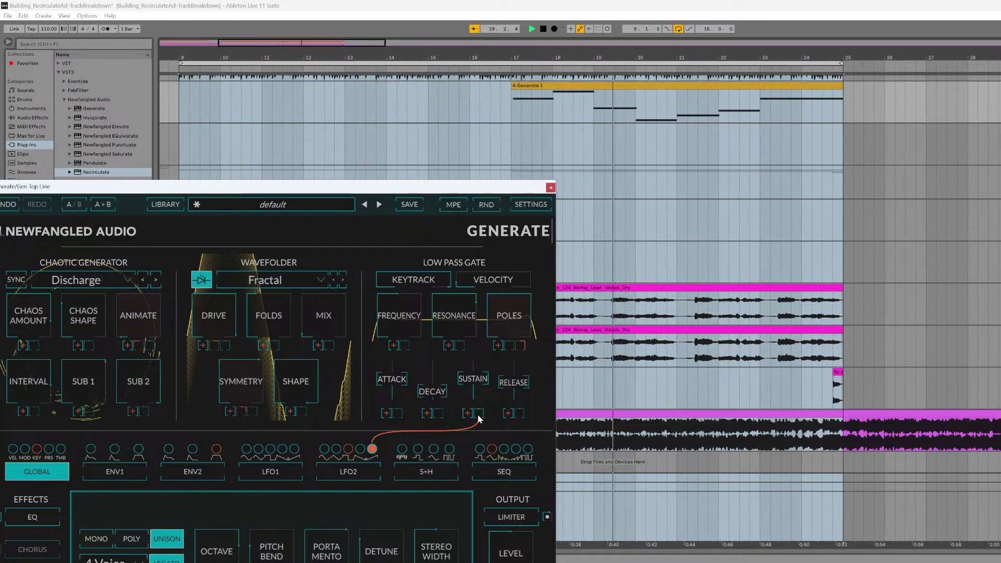
{"action": "left_click_drag", "start_coordinate": [477, 416], "coordinate": [453, 505]}
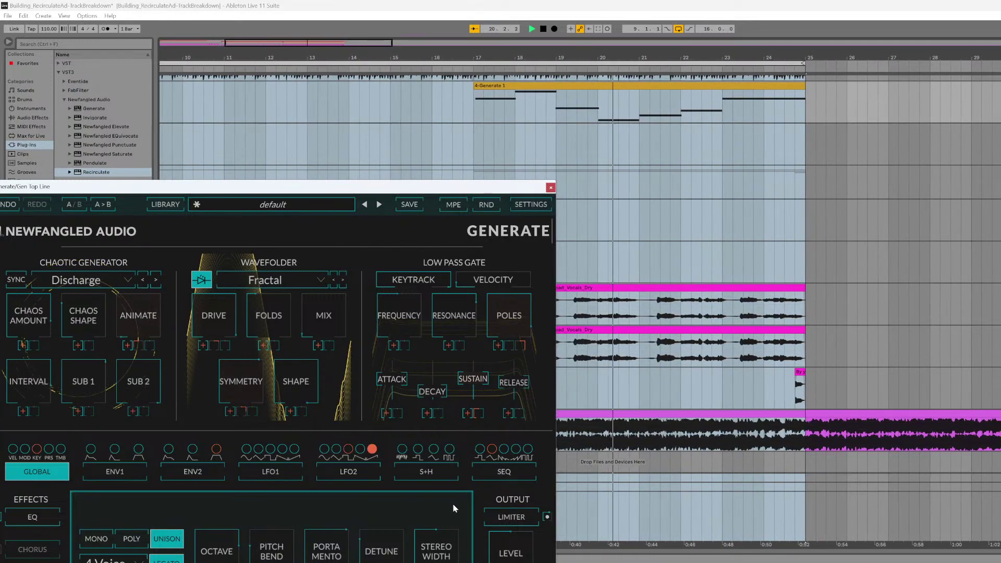
- Replace the sustain modulation with LFO1's last output in Generate and stop playback
{"action": "double_click", "coordinate": [477, 414]}
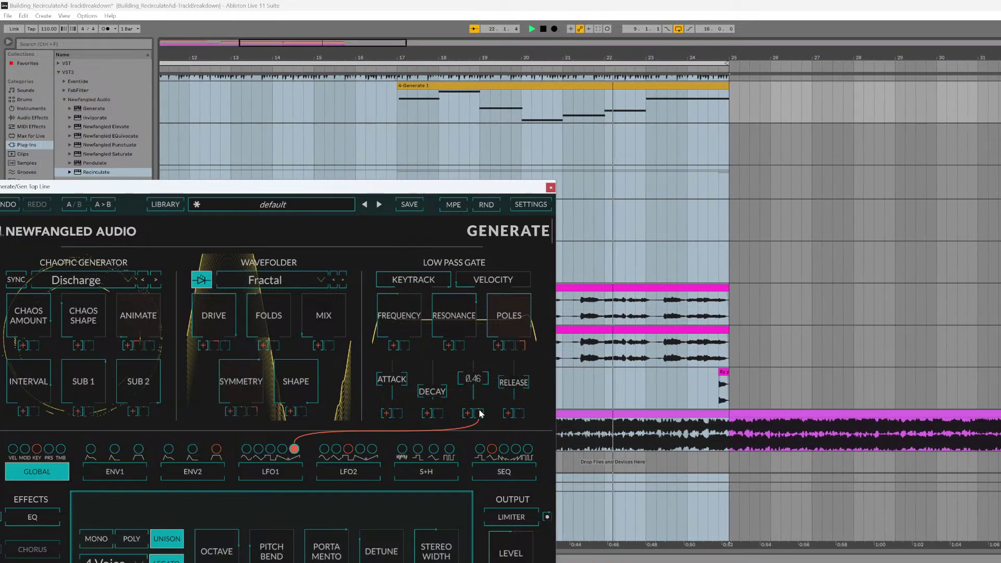
{"action": "left_click_drag", "start_coordinate": [356, 190], "coordinate": [381, 93]}
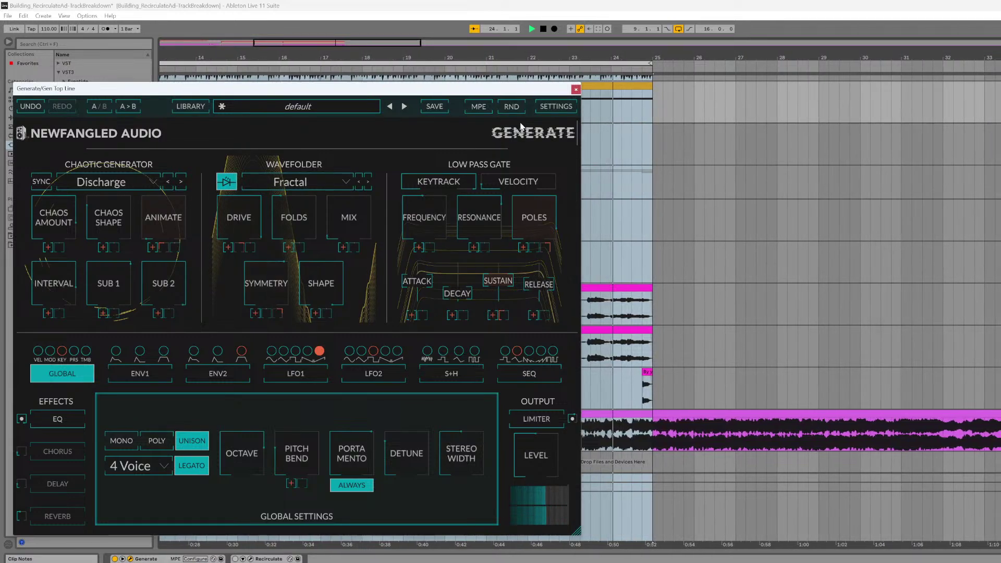
{"action": "left_click", "coordinate": [543, 29]}
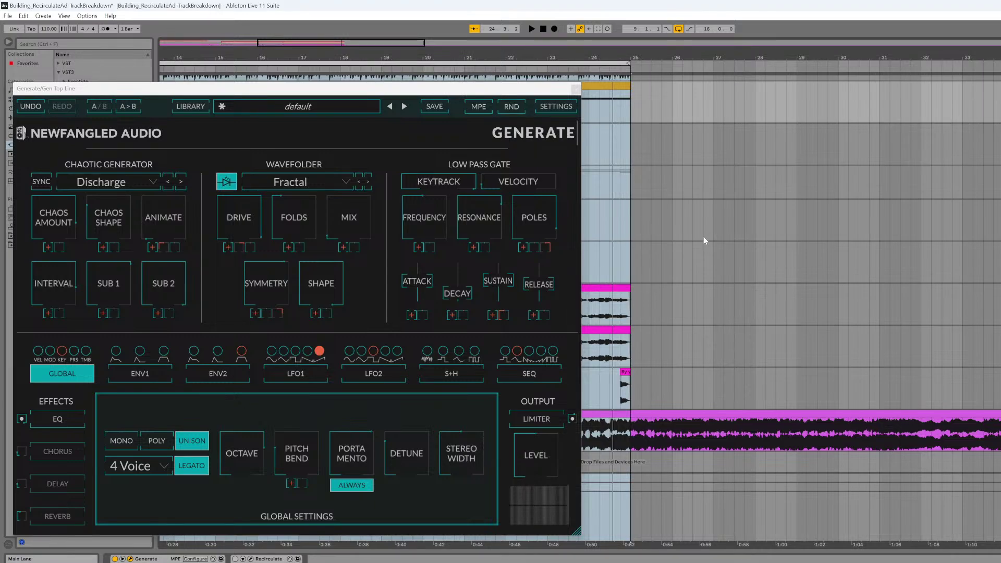
- Turn on Recirculate on Gen Top Line, play from bar 17 and open the delay's window to examine its reverb
{"action": "left_click_drag", "start_coordinate": [463, 91], "coordinate": [445, 42]}
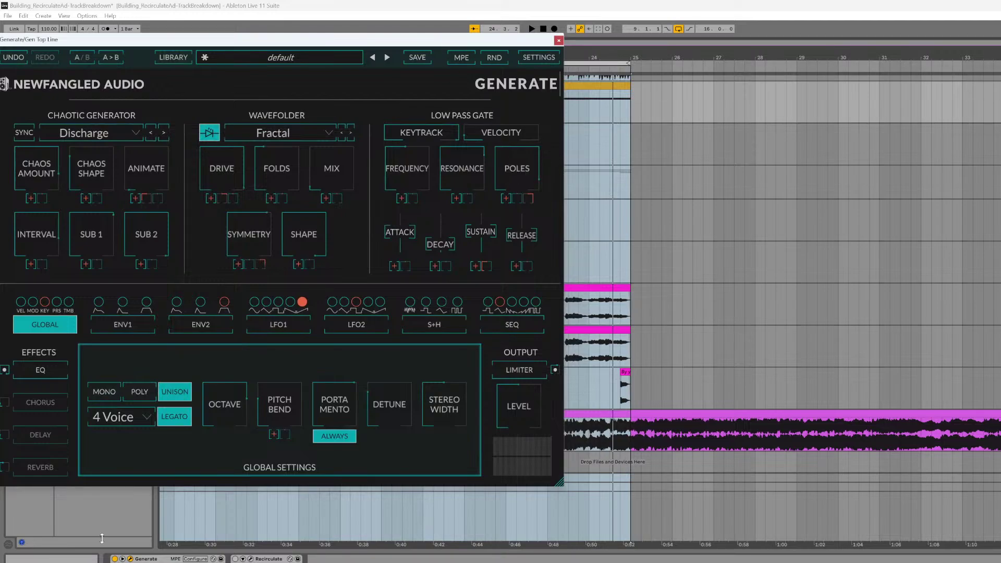
{"action": "left_click", "coordinate": [235, 559]}
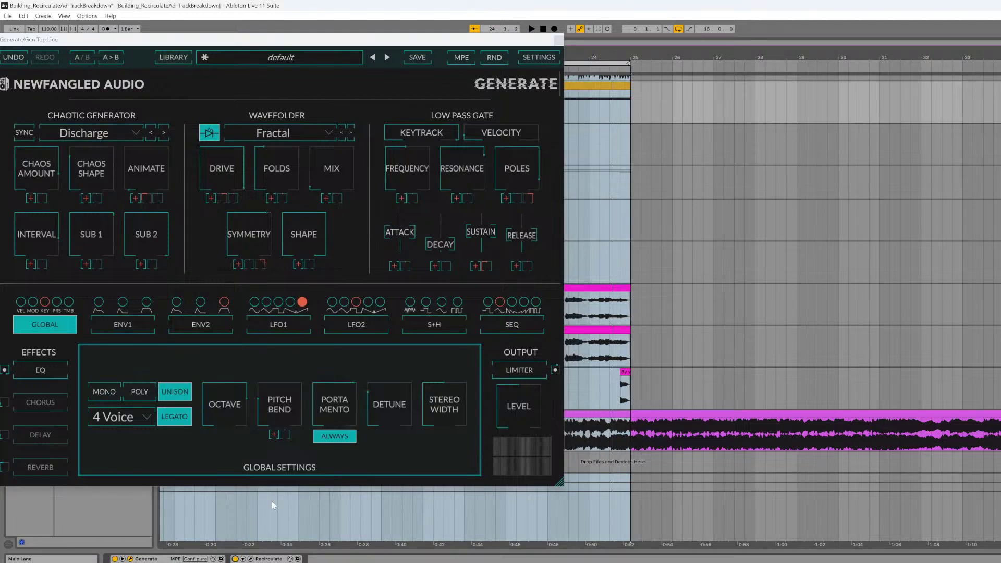
{"action": "left_click_drag", "start_coordinate": [326, 39], "coordinate": [387, 165]}
{"action": "left_click", "coordinate": [302, 69]}
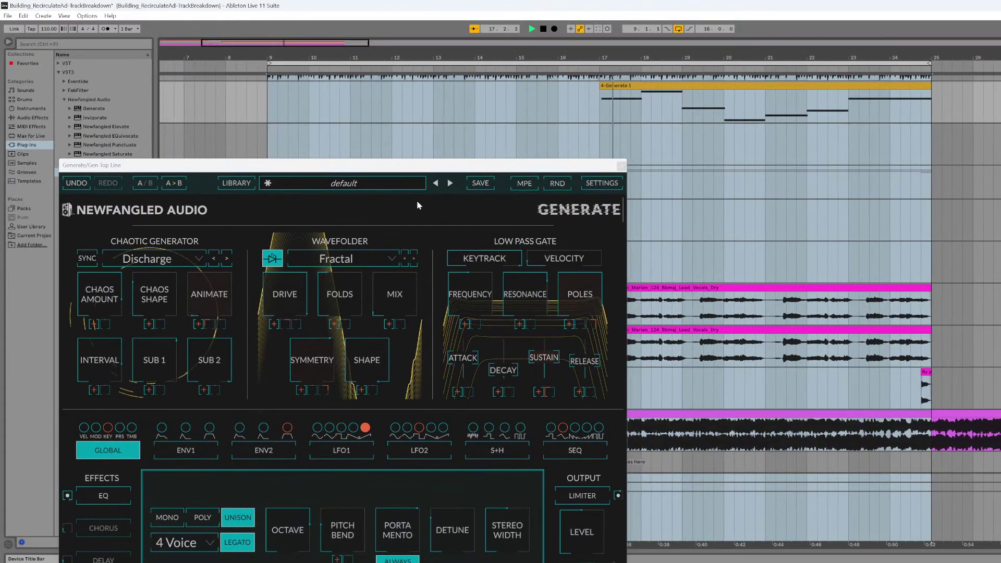
{"action": "left_click_drag", "start_coordinate": [174, 164], "coordinate": [155, 89]}
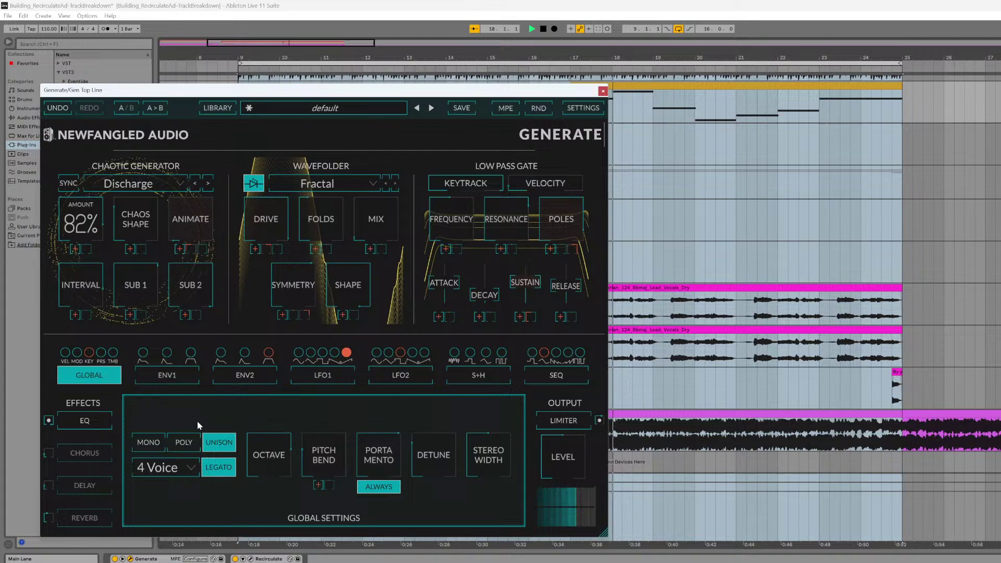
{"action": "left_click", "coordinate": [250, 559]}
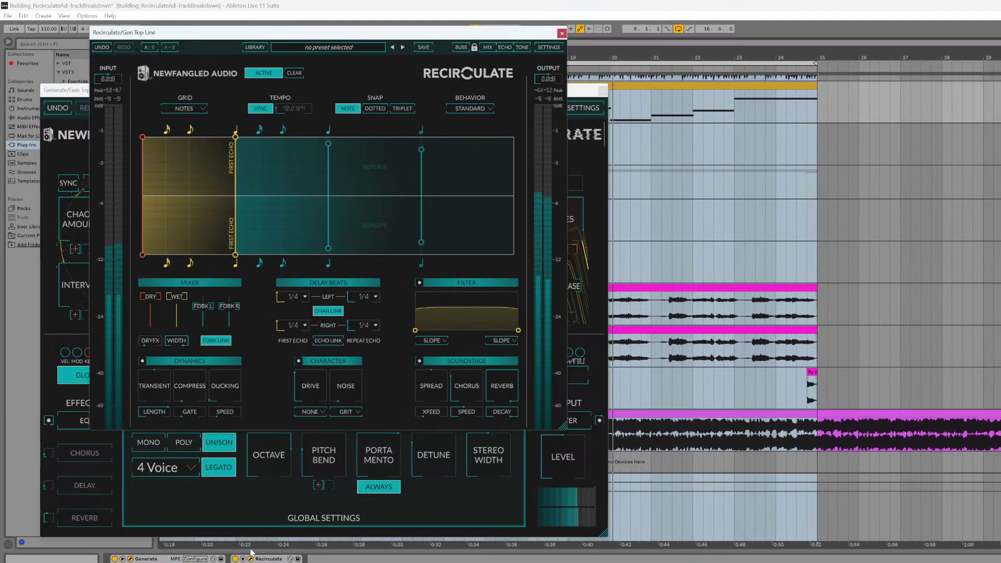
{"action": "mouse_move", "coordinate": [510, 384]}
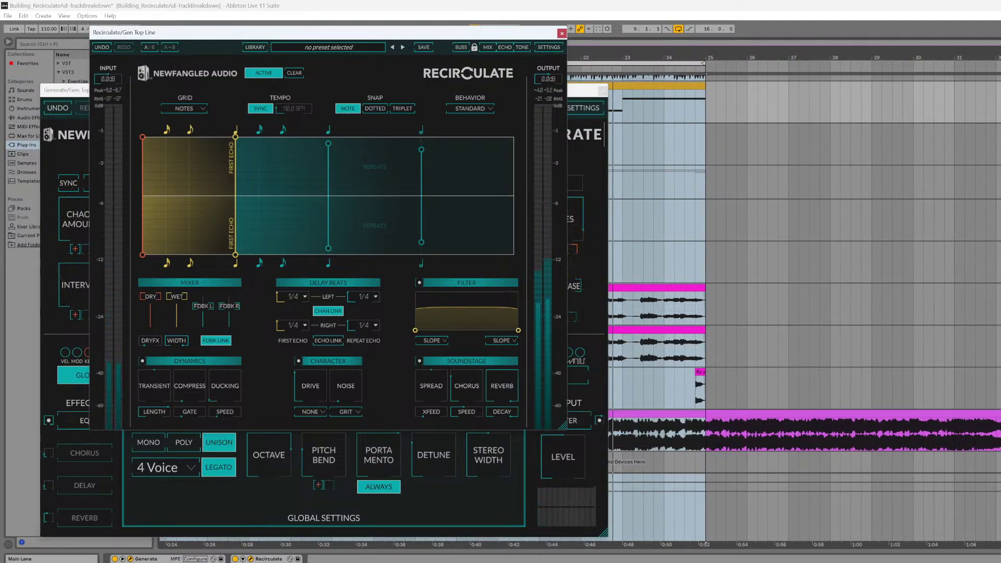
- Close Gen Top Line's Recirculate and Generate windows and select the short vocal clip at the end of bar 24
{"action": "left_click", "coordinate": [561, 33]}
{"action": "left_click", "coordinate": [600, 90]}
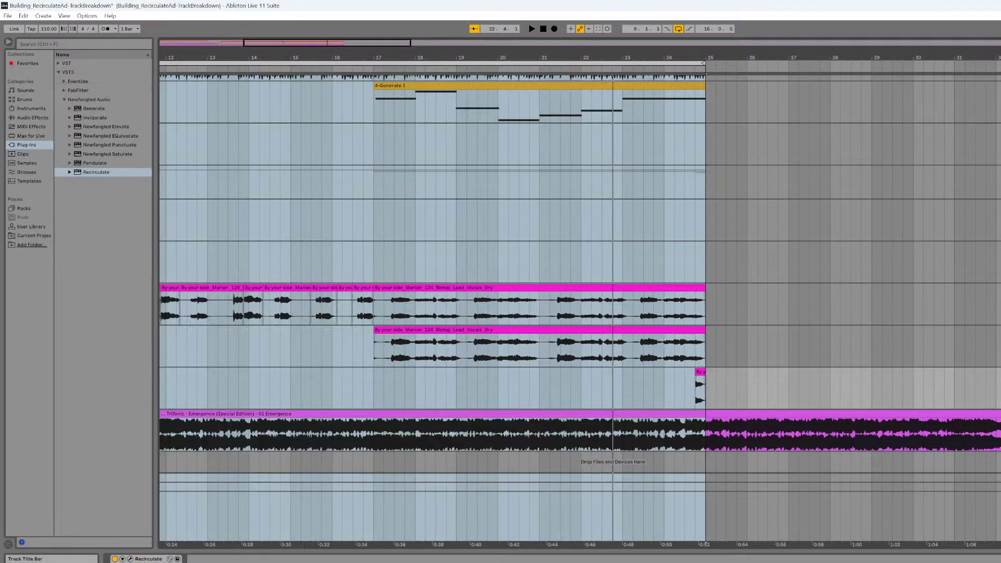
{"action": "left_click", "coordinate": [700, 379]}
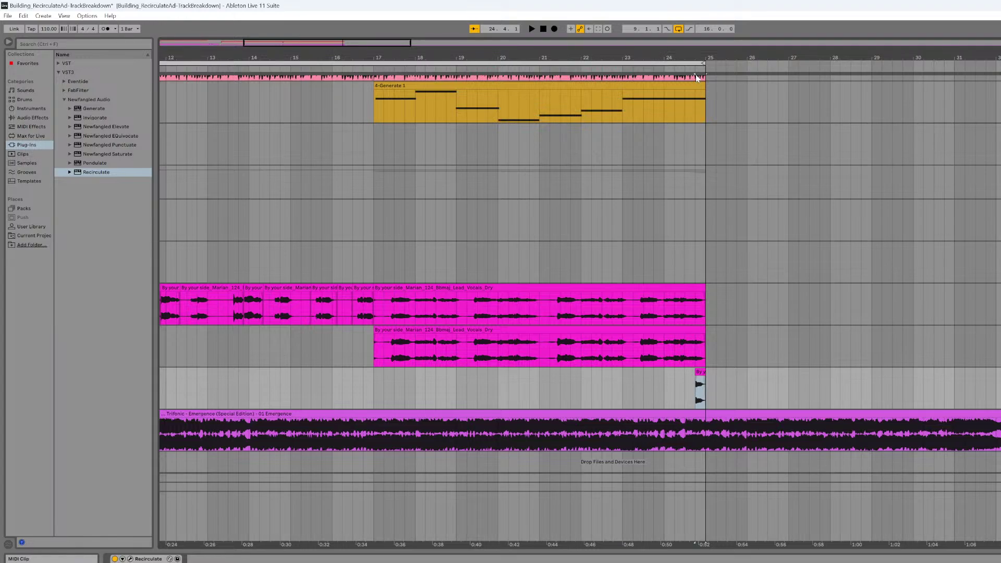
- Open Recirculate on Echo Vox, bypass the delay and play the section leading into the short vocal at the end of bar 24
{"action": "left_click", "coordinate": [130, 559]}
{"action": "left_click_drag", "start_coordinate": [349, 98], "coordinate": [326, 67]}
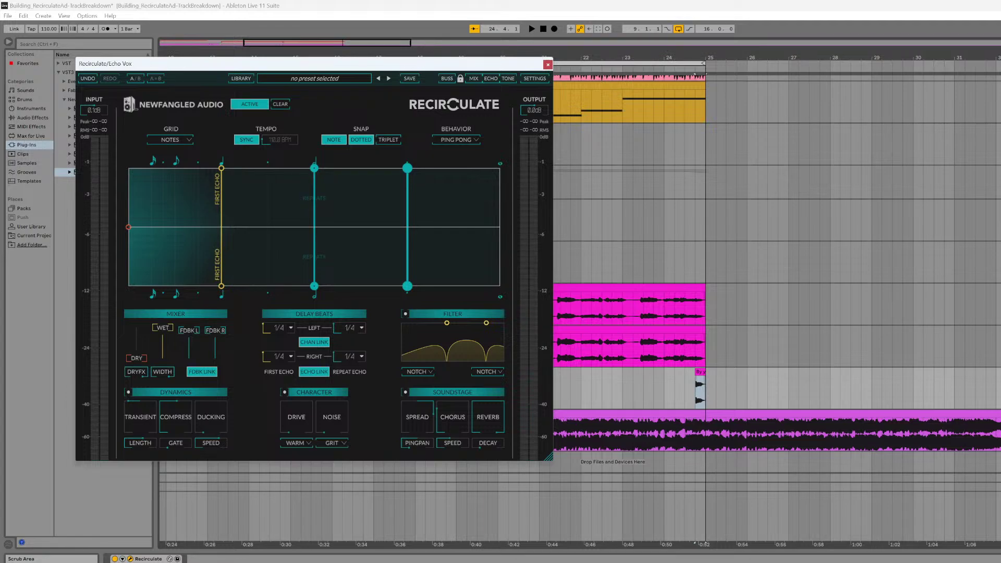
{"action": "left_click", "coordinate": [114, 559]}
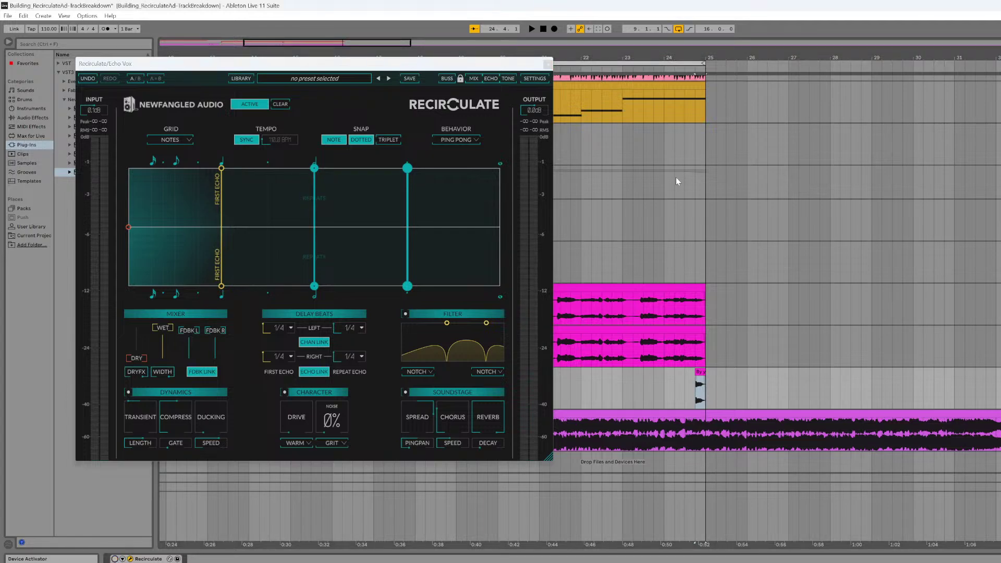
{"action": "left_click", "coordinate": [680, 71]}
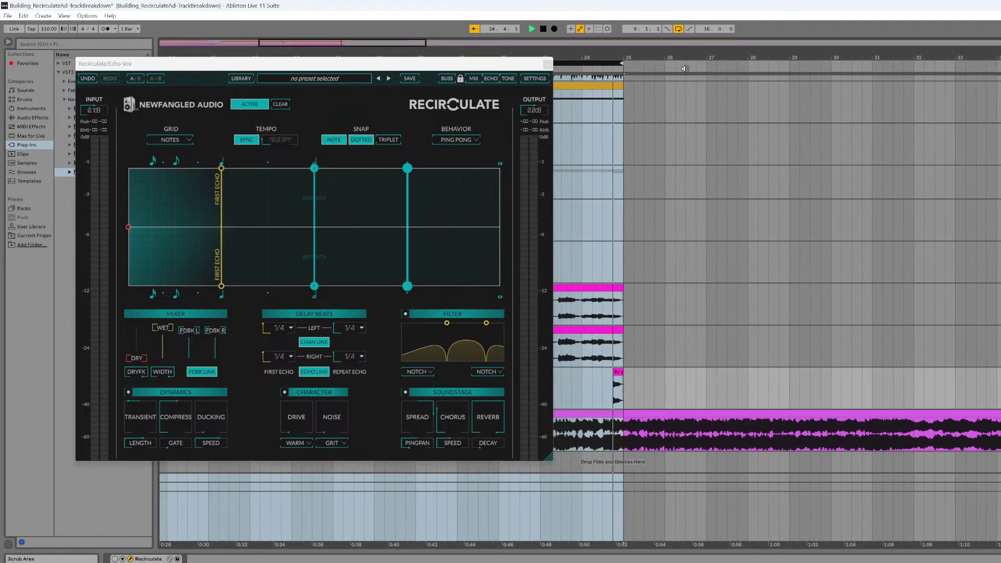
{"action": "key", "text": "space"}
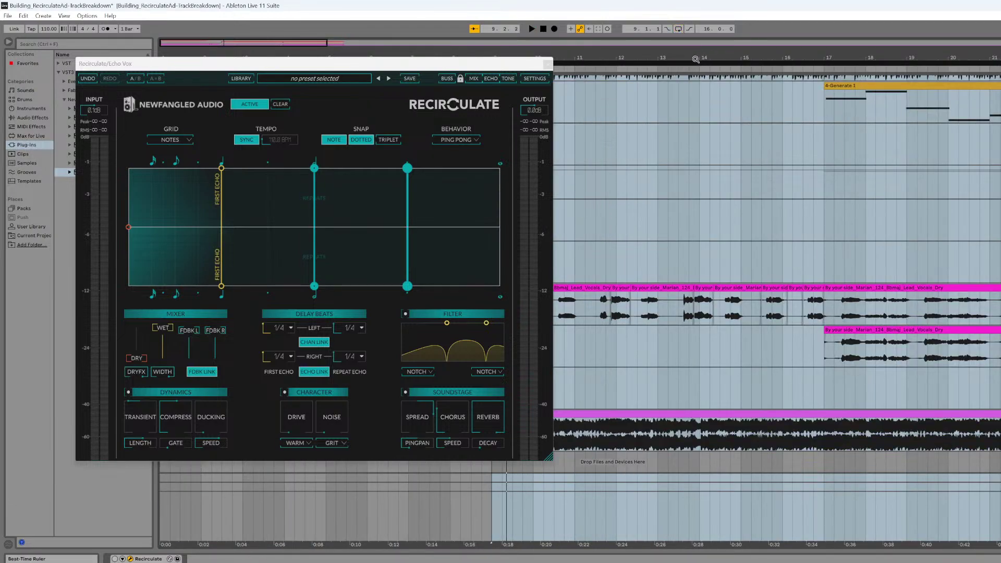
{"action": "left_click", "coordinate": [997, 71]}
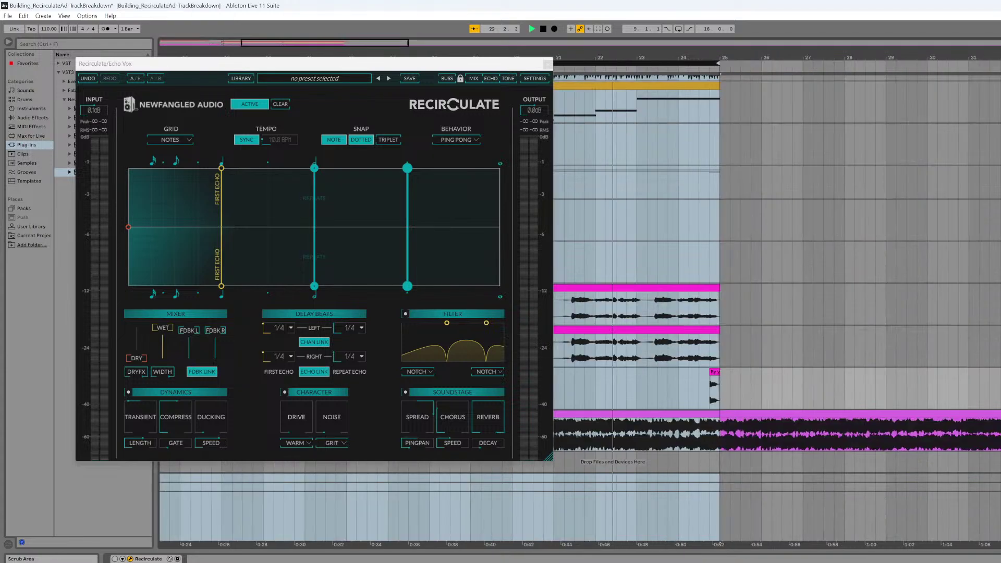
{"action": "key", "text": "space"}
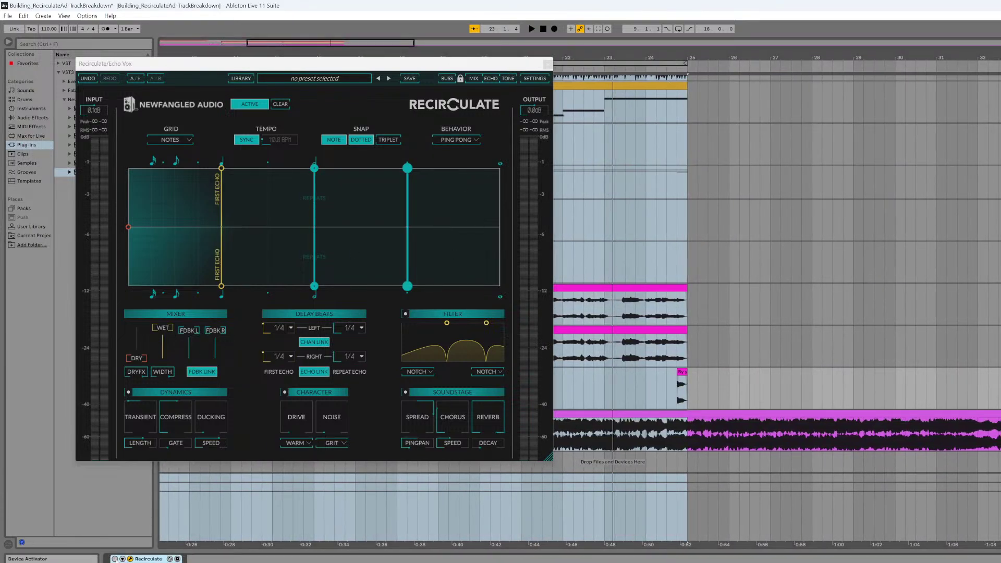
- Turn Recirculate back on, play Echo Vox from bar 24 into its echo tail, examine the reverb settings and close the plug-in window
{"action": "left_click", "coordinate": [671, 68]}
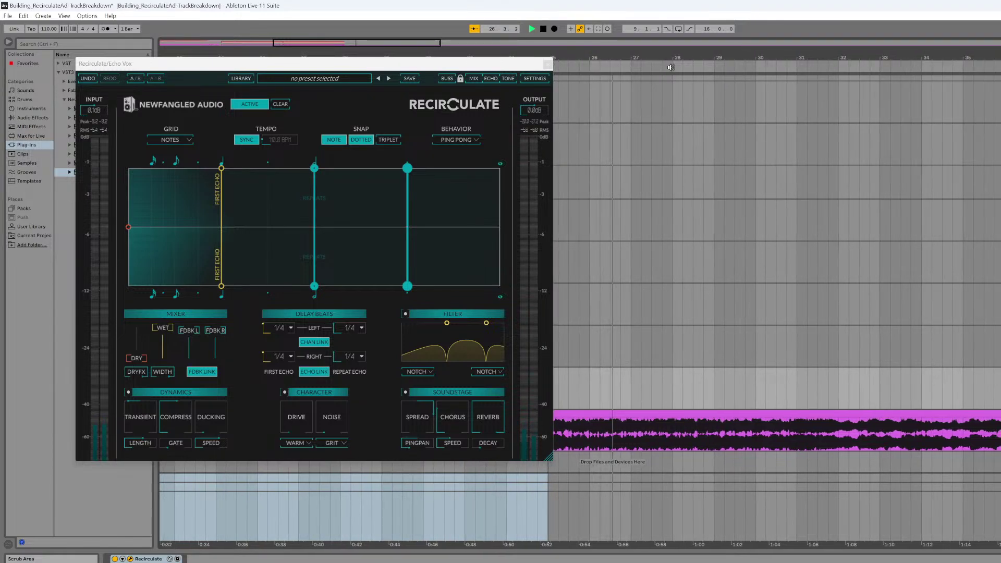
{"action": "left_click", "coordinate": [543, 28]}
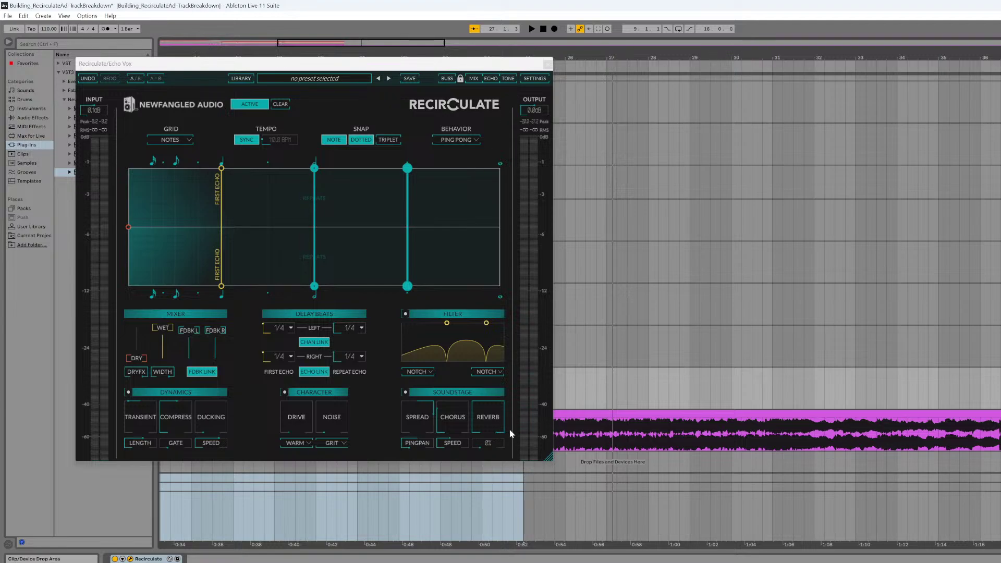
{"action": "mouse_move", "coordinate": [499, 422]}
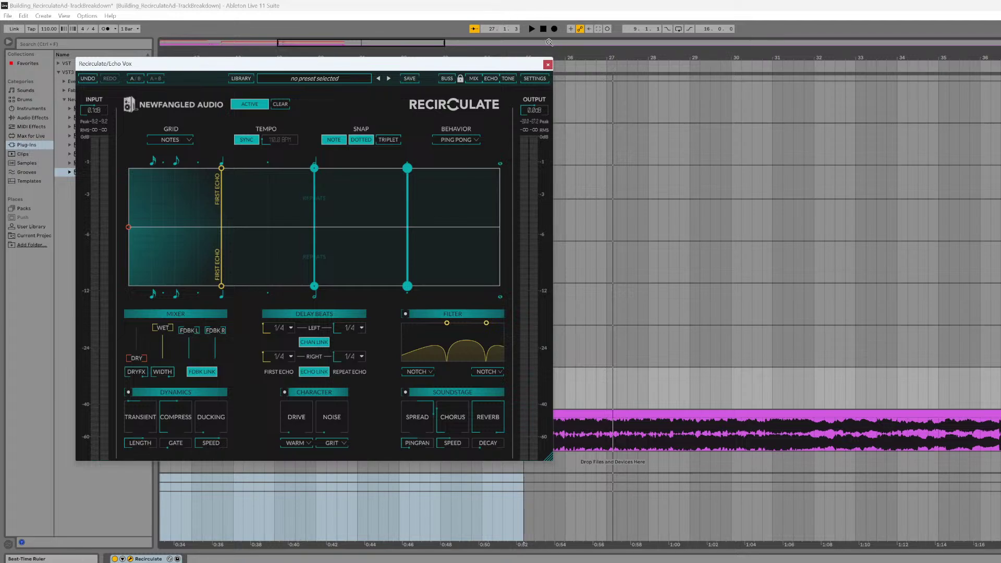
{"action": "left_click", "coordinate": [547, 65]}
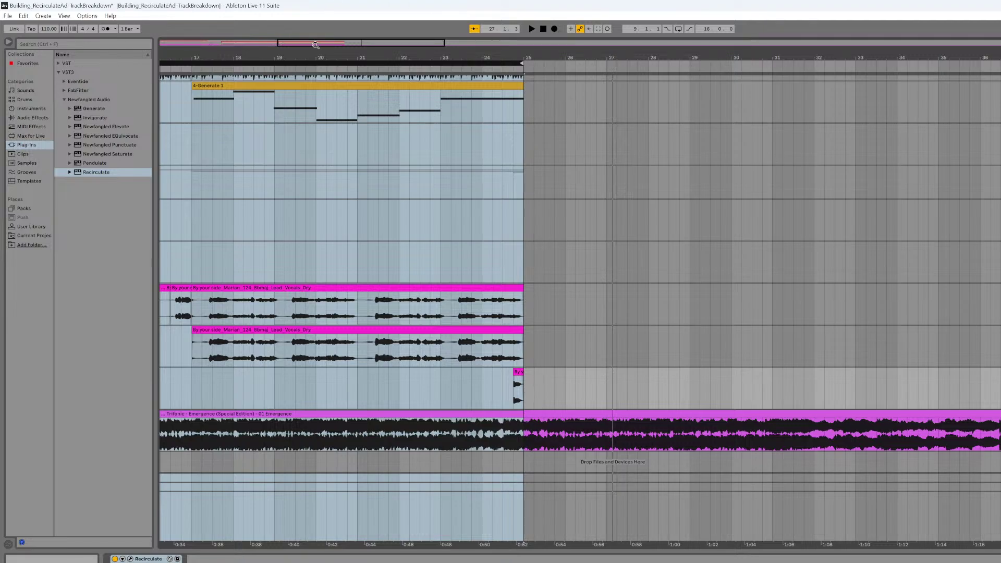
- Review the whole arrangement from bar 1, select the Instruments Group track and open its Newfangled EQuivocate window
{"action": "left_click_drag", "start_coordinate": [315, 40], "coordinate": [226, 44]}
{"action": "scroll", "coordinate": [644, 254], "scroll_direction": "up", "scroll_amount": 3}
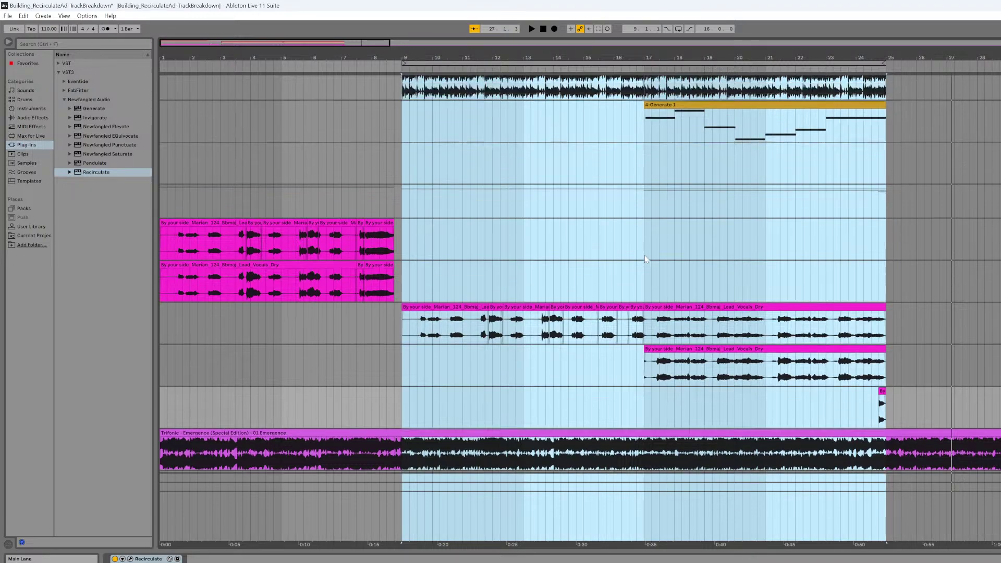
{"action": "scroll", "coordinate": [645, 258], "scroll_direction": "up", "scroll_amount": 5}
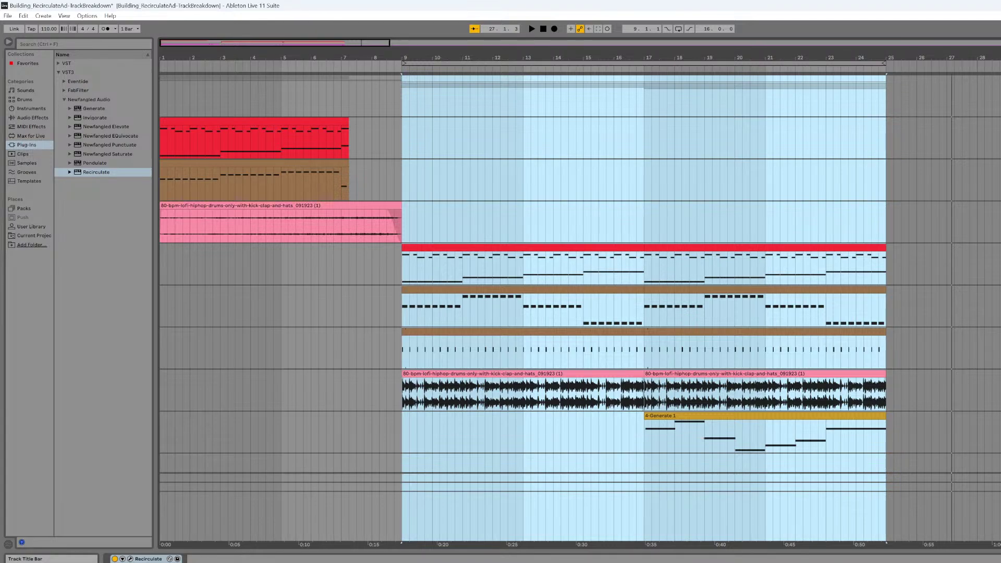
{"action": "scroll", "coordinate": [573, 313], "scroll_direction": "down", "scroll_amount": 5}
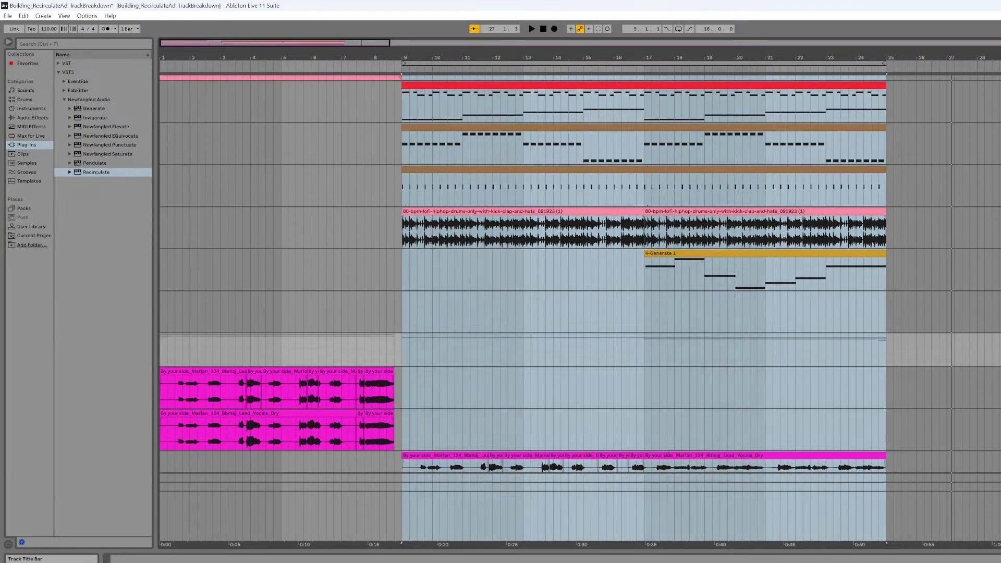
{"action": "scroll", "coordinate": [886, 348], "scroll_direction": "up", "scroll_amount": 5}
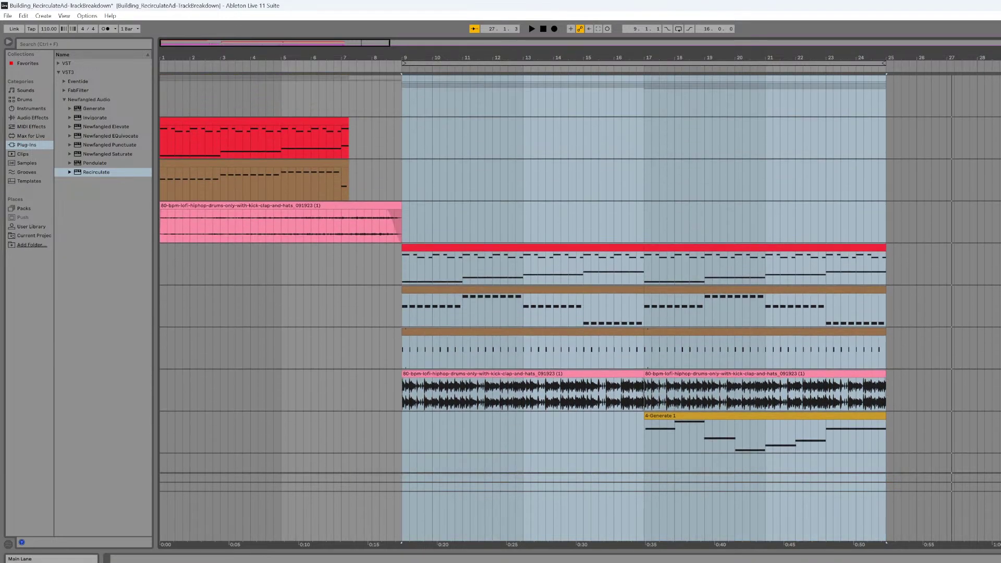
{"action": "left_click", "coordinate": [999, 79]}
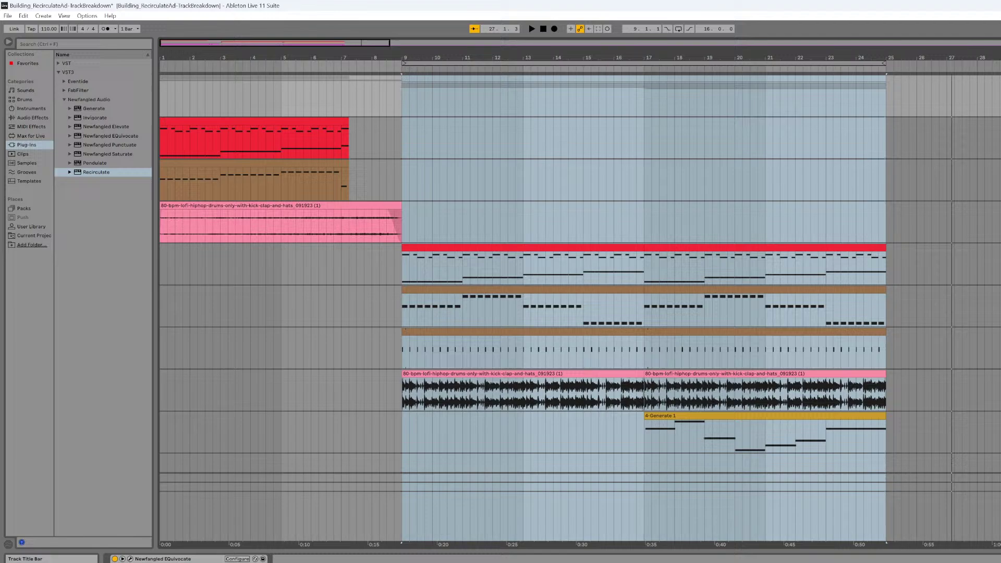
{"action": "left_click", "coordinate": [130, 558]}
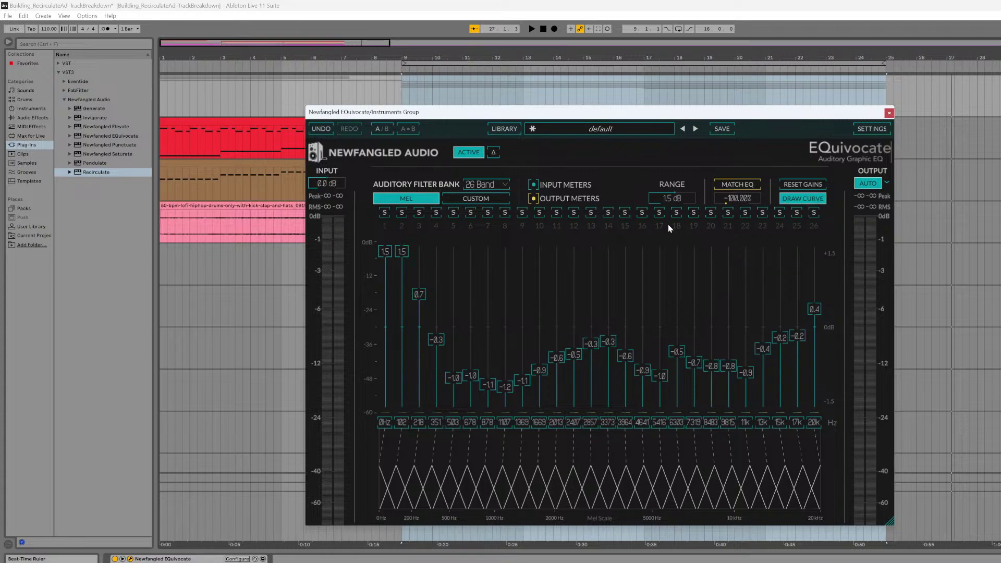
- Exaggerate EQuivocate's Range to about 11.8 dB, reduce it to about 5.2 dB and flatten the curve with a Range of 0 dB
{"action": "left_click_drag", "start_coordinate": [681, 199], "coordinate": [683, 176]}
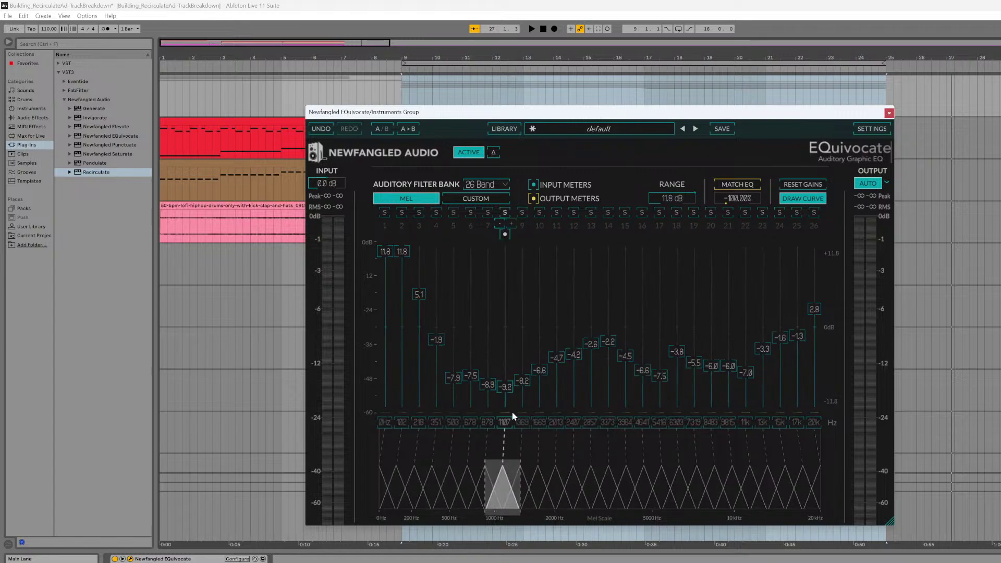
{"action": "left_click_drag", "start_coordinate": [684, 203], "coordinate": [682, 216]}
{"action": "double_click", "coordinate": [676, 201]}
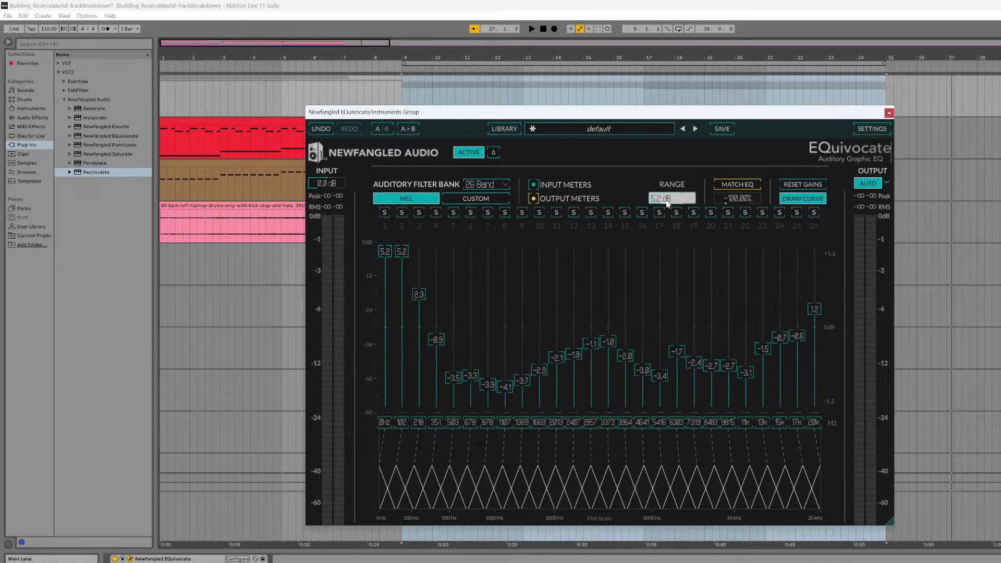
{"action": "type", "text": "0"}
{"action": "key", "text": "Return"}
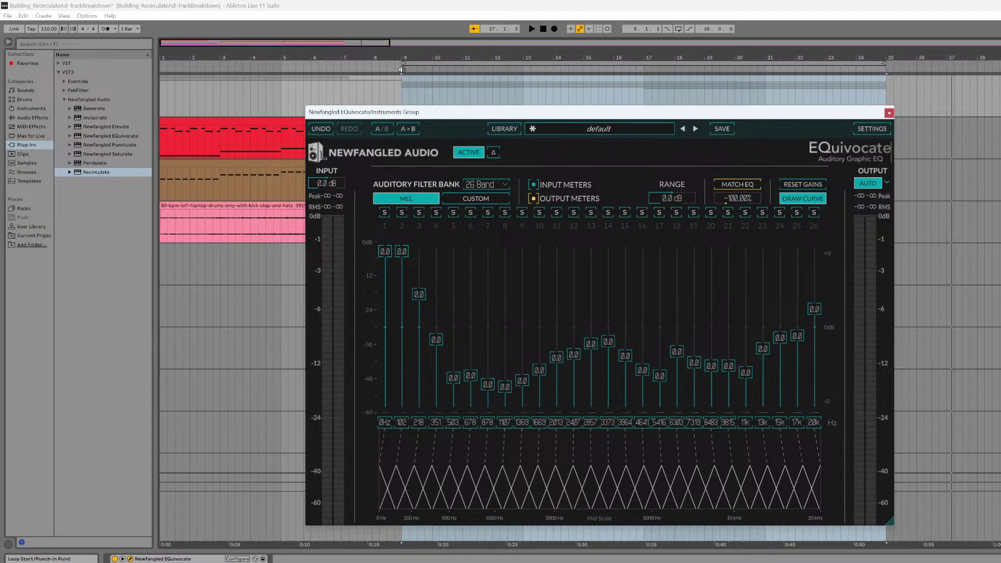
- Play from bar 9 and sweep EQuivocate's Range down to about -5.9 dB and back up to about 1.4 dB
{"action": "left_click", "coordinate": [401, 69]}
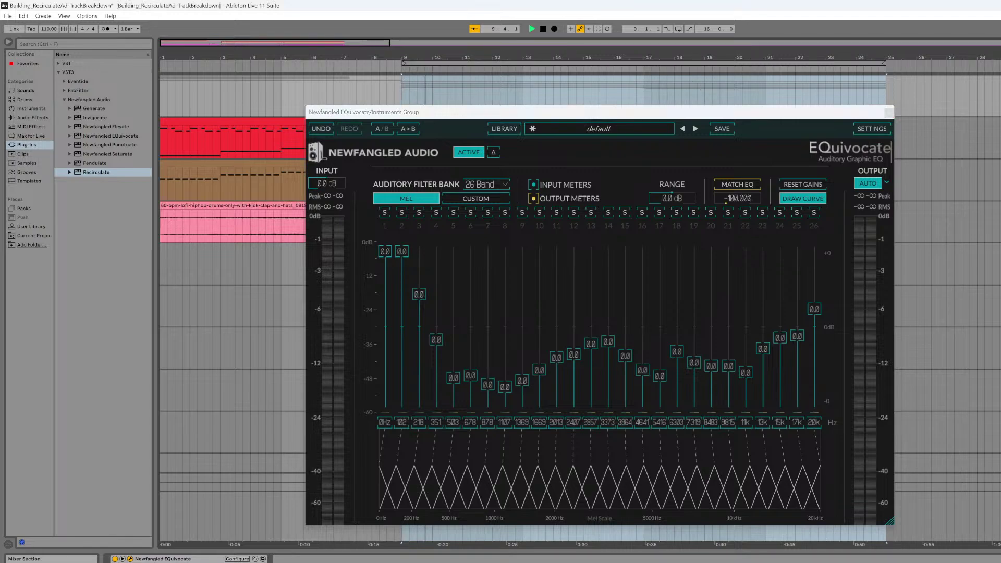
{"action": "scroll", "coordinate": [948, 307], "scroll_direction": "down", "scroll_amount": 9}
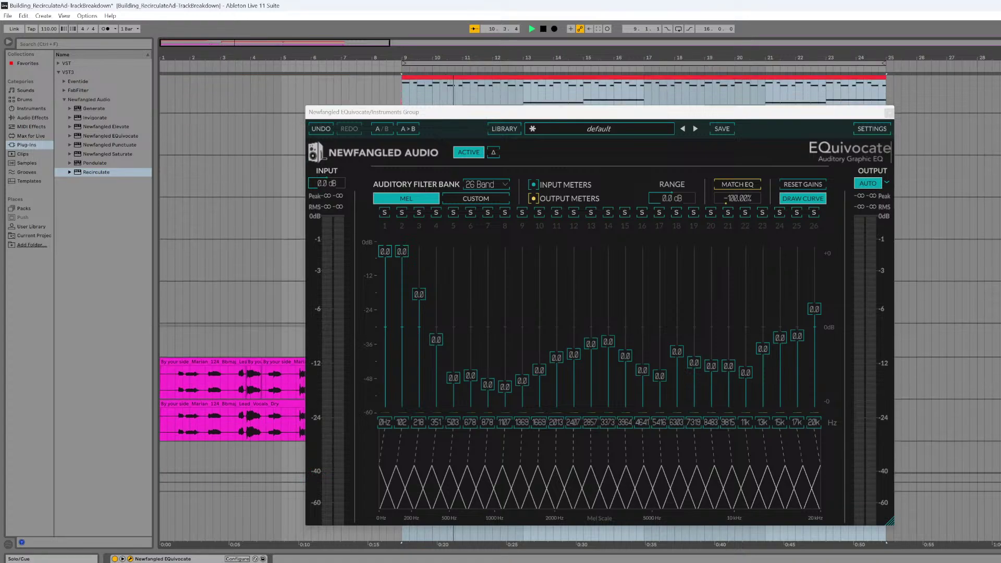
{"action": "scroll", "coordinate": [941, 385], "scroll_direction": "down", "scroll_amount": 6}
{"action": "scroll", "coordinate": [941, 385], "scroll_direction": "up", "scroll_amount": 3}
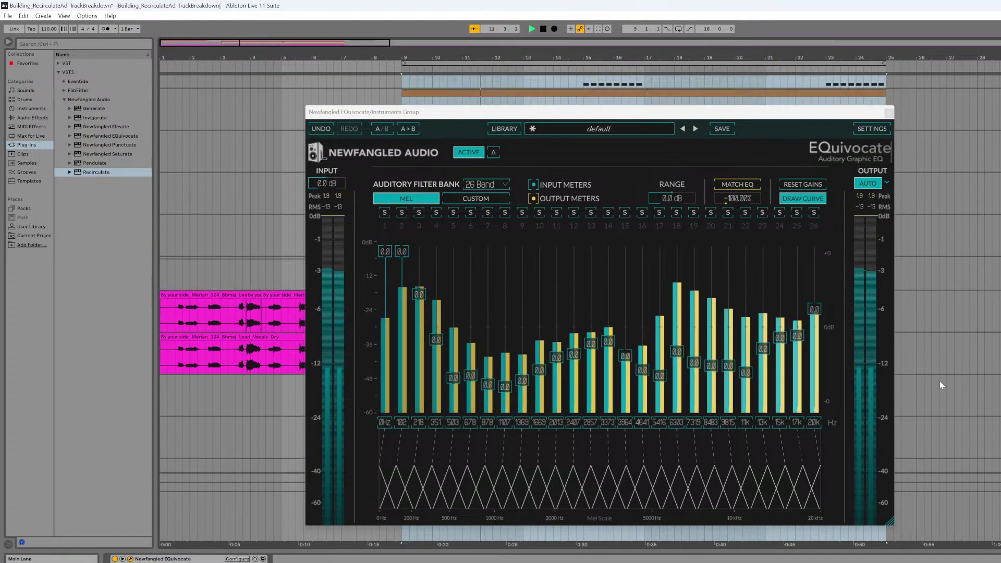
{"action": "scroll", "coordinate": [953, 387], "scroll_direction": "up", "scroll_amount": 10}
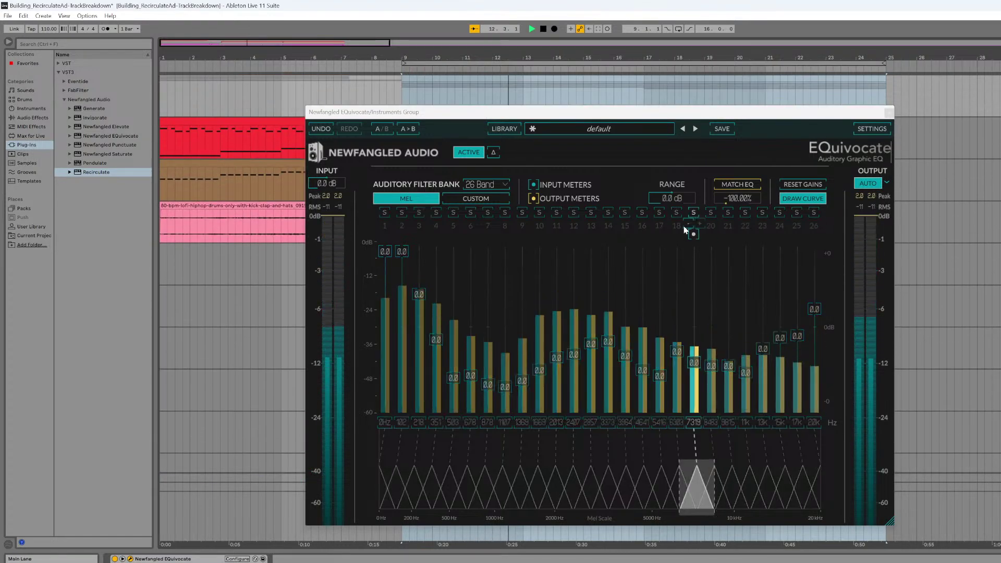
{"action": "left_click_drag", "start_coordinate": [665, 192], "coordinate": [666, 212]}
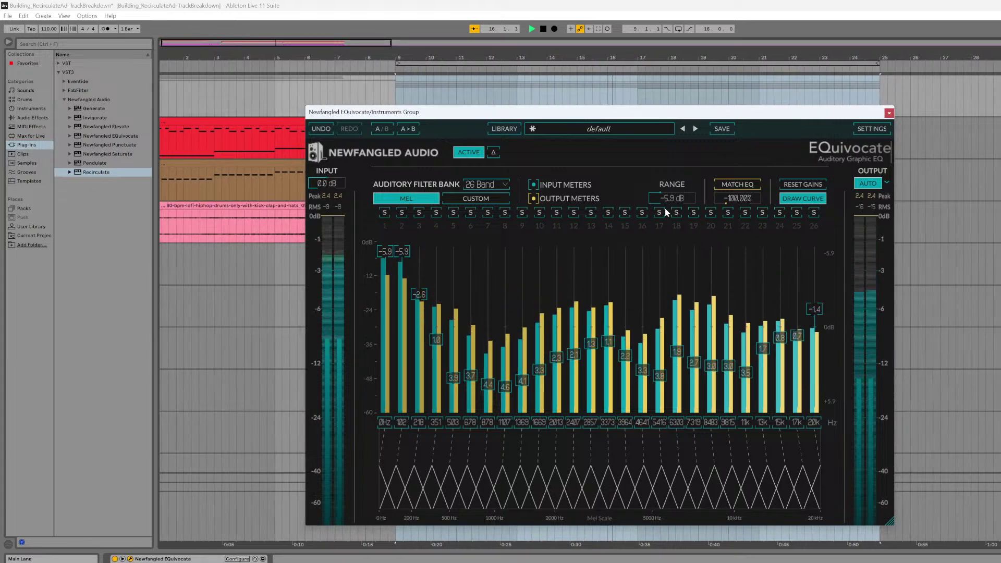
{"action": "left_click_drag", "start_coordinate": [665, 211], "coordinate": [693, 196]}
- Bypass and reactivate EQuivocate with Range at 1.5 dB, turn on looping and restart playback from bar 9
{"action": "left_click", "coordinate": [468, 152]}
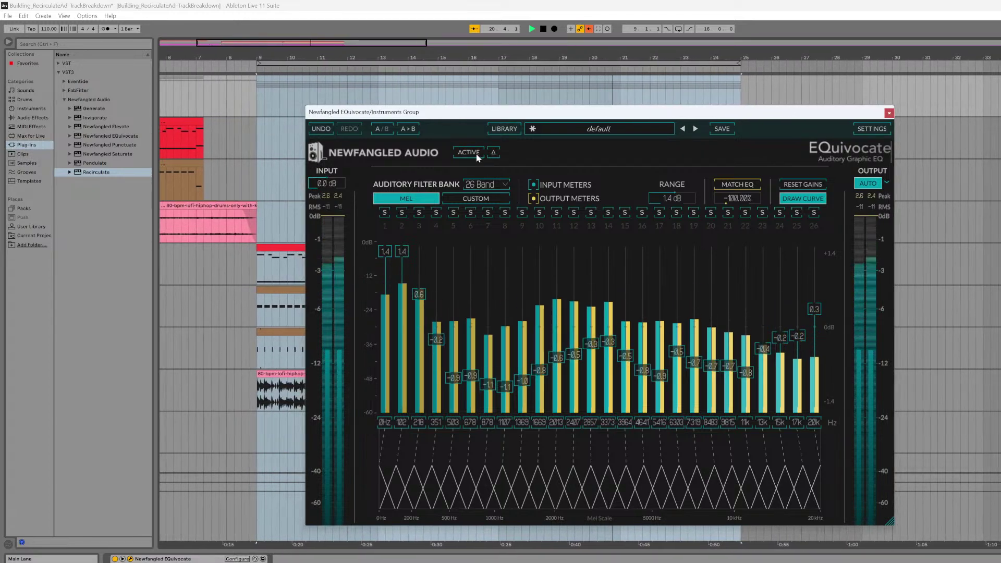
{"action": "left_click", "coordinate": [469, 152]}
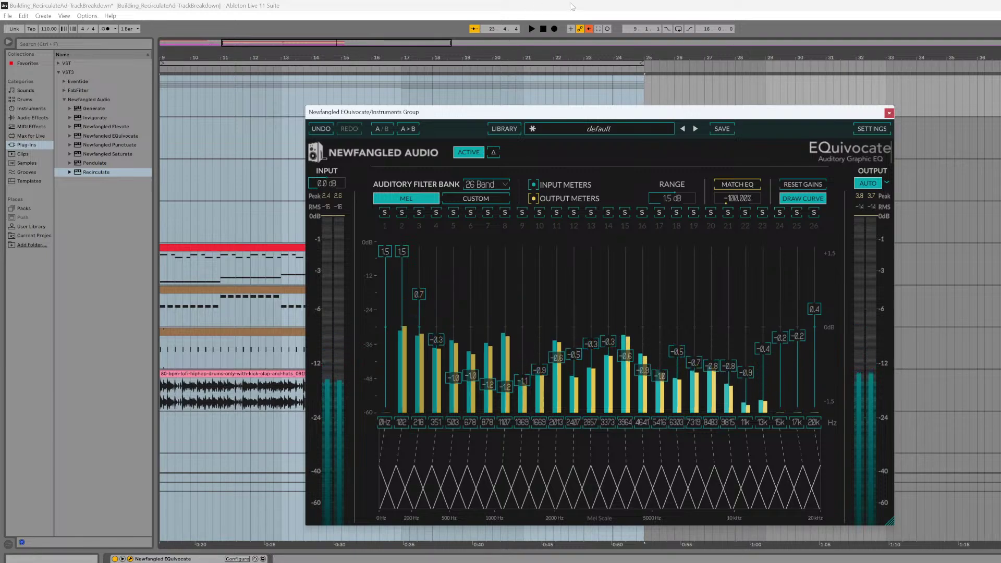
{"action": "left_click", "coordinate": [677, 29]}
{"action": "key", "text": "space"}
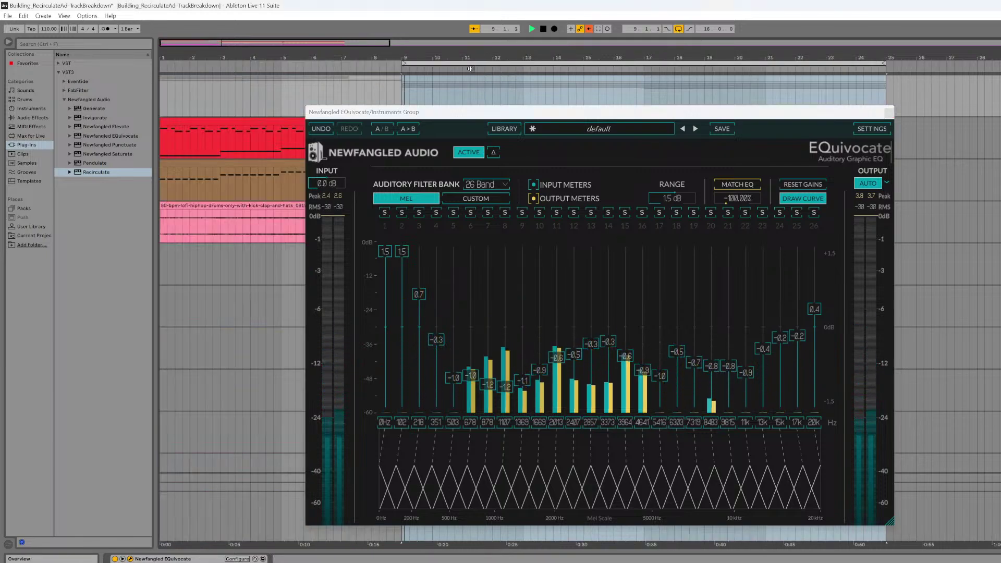
- Compare the looped instruments with EQuivocate bypassed and active twice over, and stop playback
{"action": "left_click", "coordinate": [462, 153]}
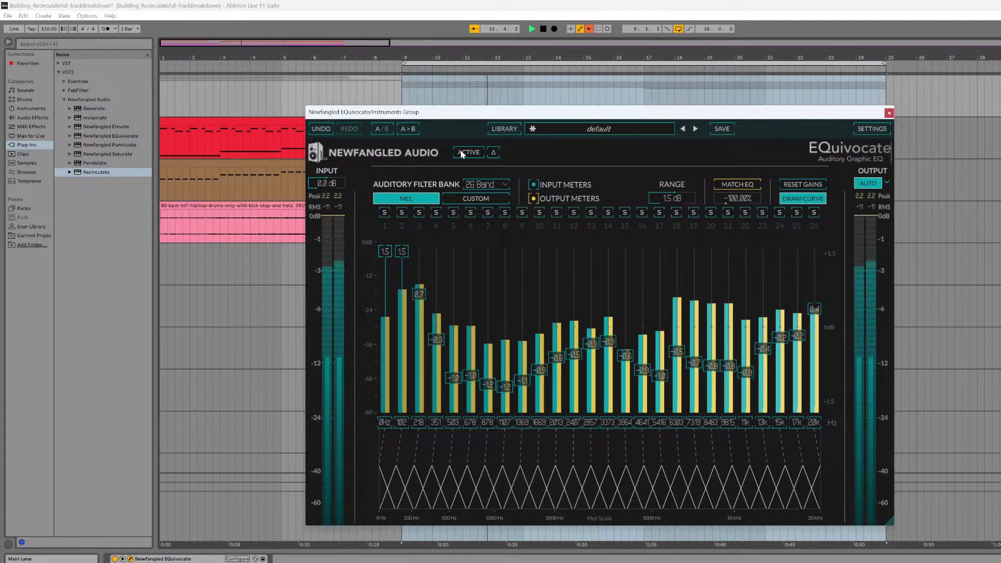
{"action": "left_click", "coordinate": [462, 153]}
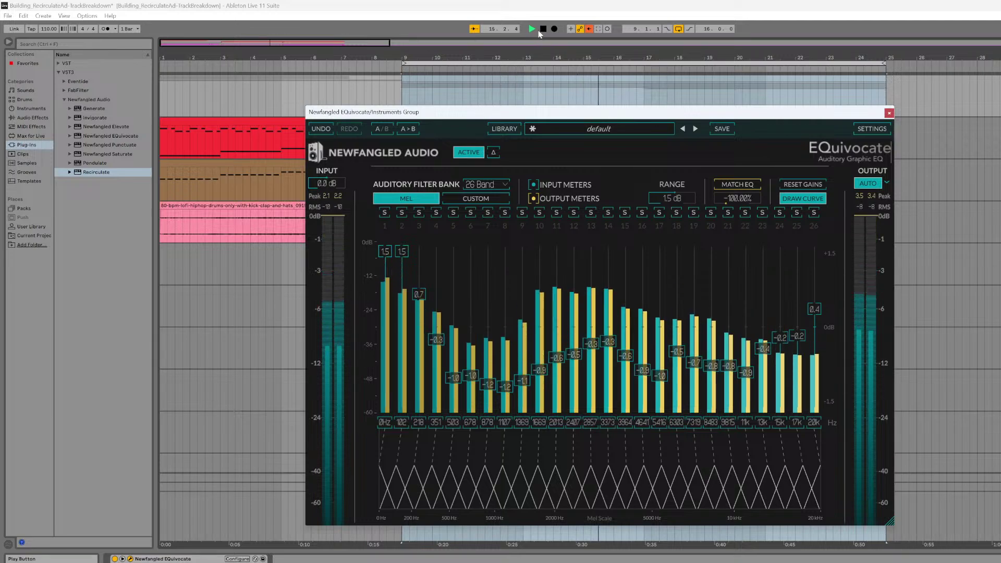
{"action": "left_click", "coordinate": [473, 154]}
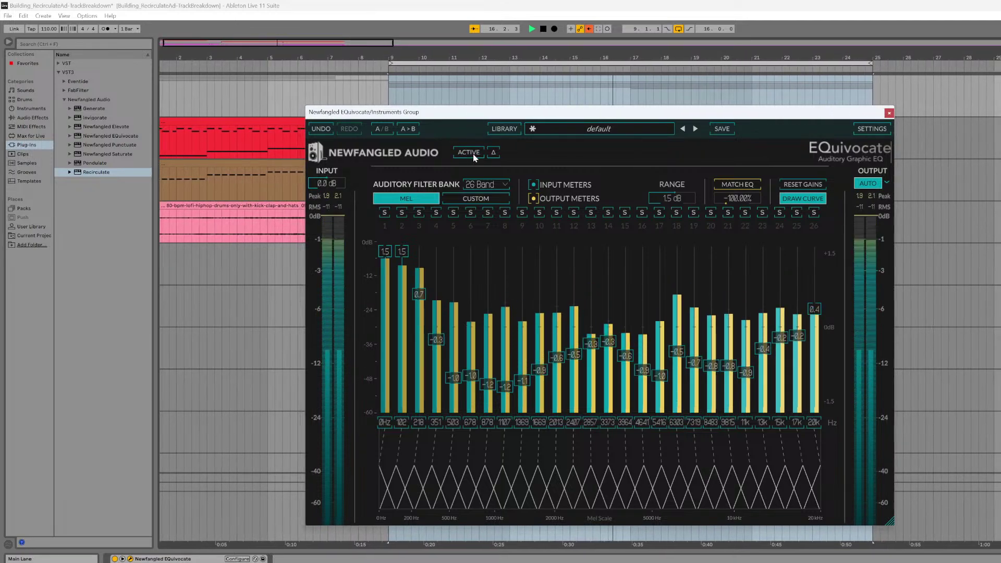
{"action": "left_click", "coordinate": [474, 154]}
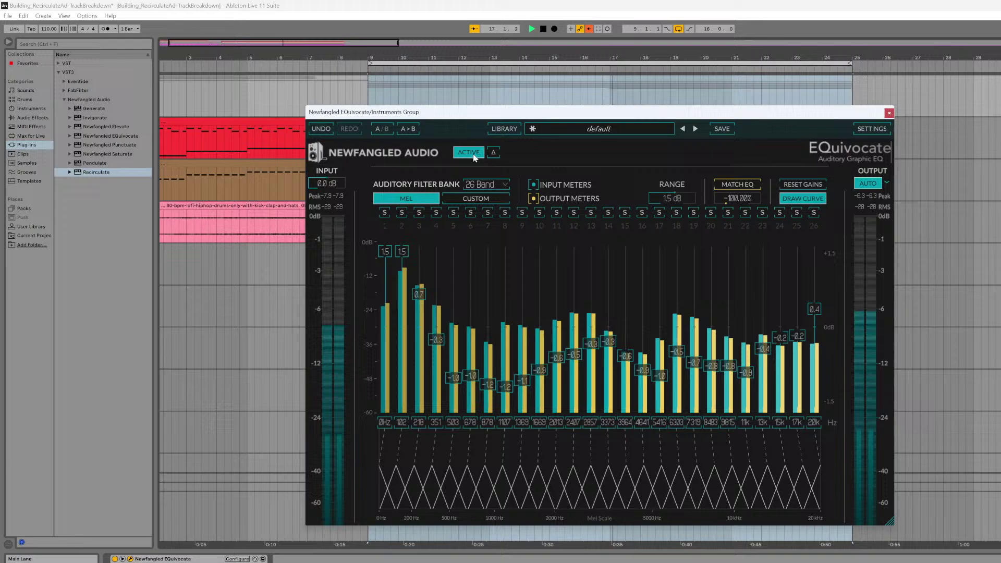
{"action": "left_click", "coordinate": [542, 29]}
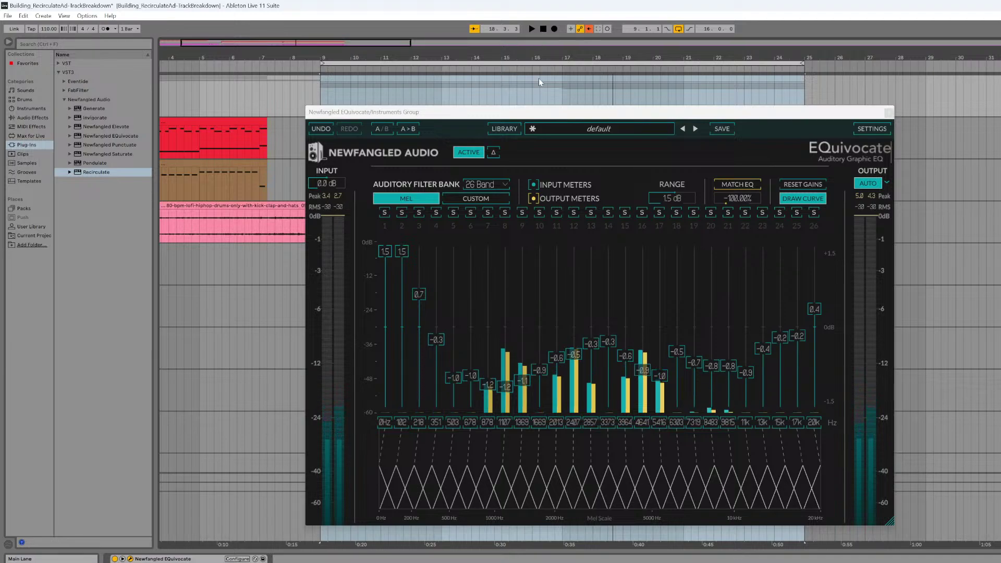
- Reposition the EQuivocate window, view the master track's device chain and return to the Instruments Group
{"action": "left_click_drag", "start_coordinate": [539, 111], "coordinate": [508, 85]}
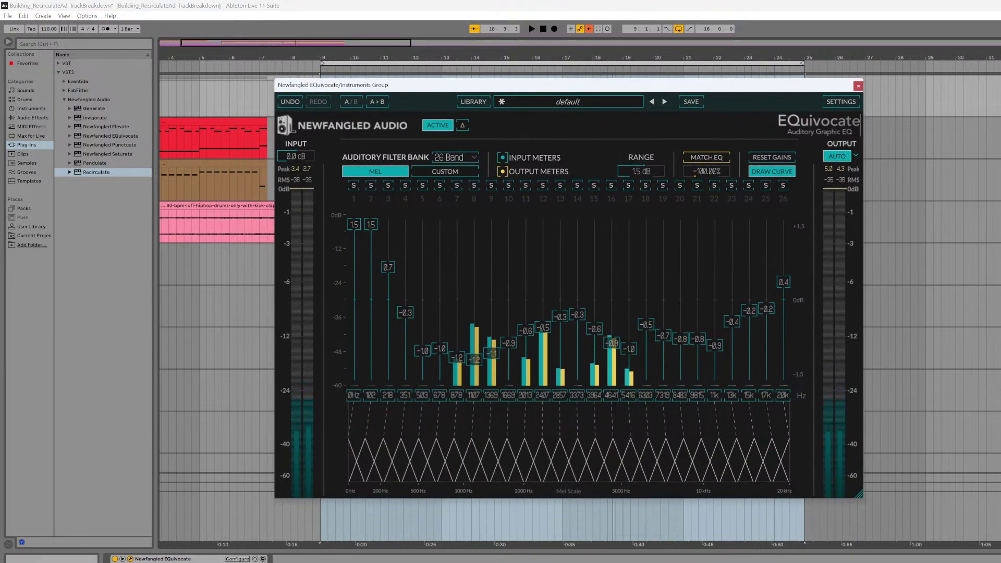
{"action": "left_click", "coordinate": [1000, 486]}
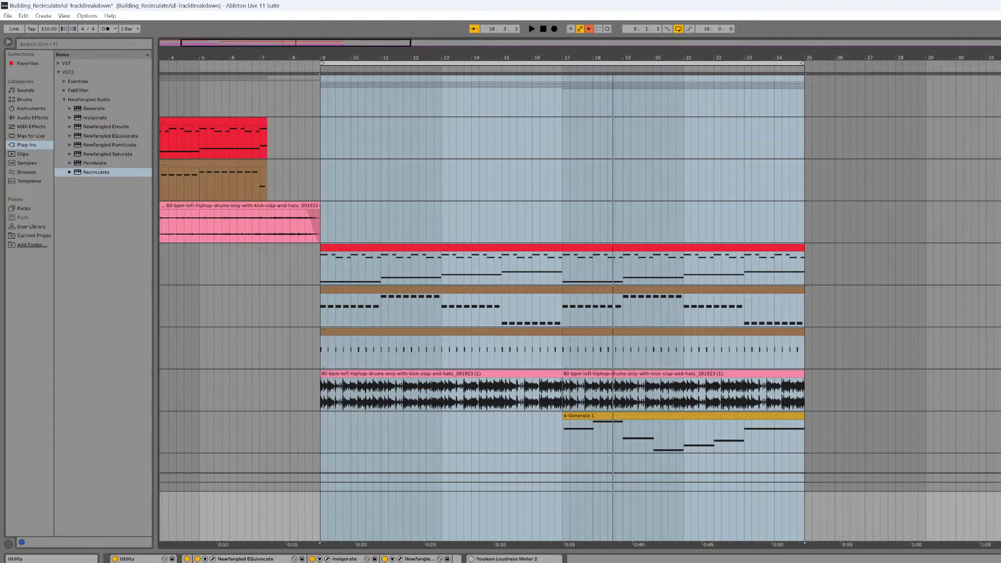
{"action": "left_click", "coordinate": [269, 94]}
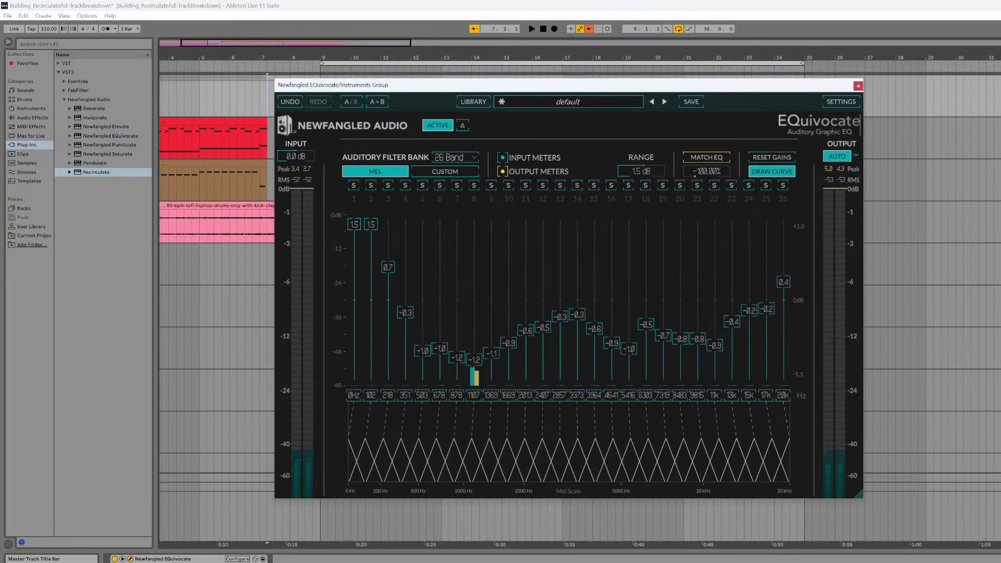
- Open EQuivocate, Invigorate and Elevate from the master track's device chain and spread out their windows
{"action": "left_click", "coordinate": [999, 497]}
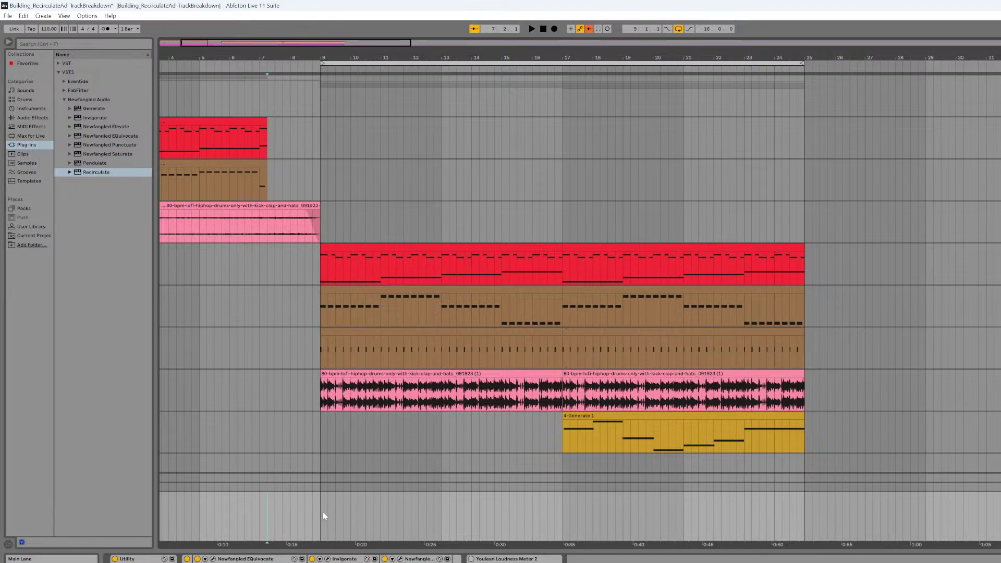
{"action": "left_click", "coordinate": [212, 558]}
{"action": "left_click_drag", "start_coordinate": [242, 50], "coordinate": [133, 17]}
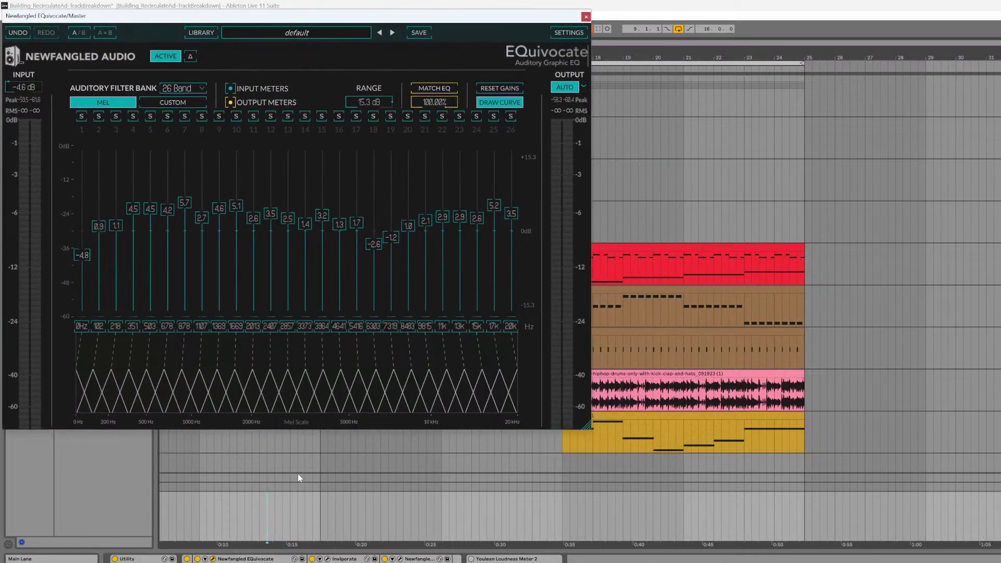
{"action": "left_click", "coordinate": [327, 559]}
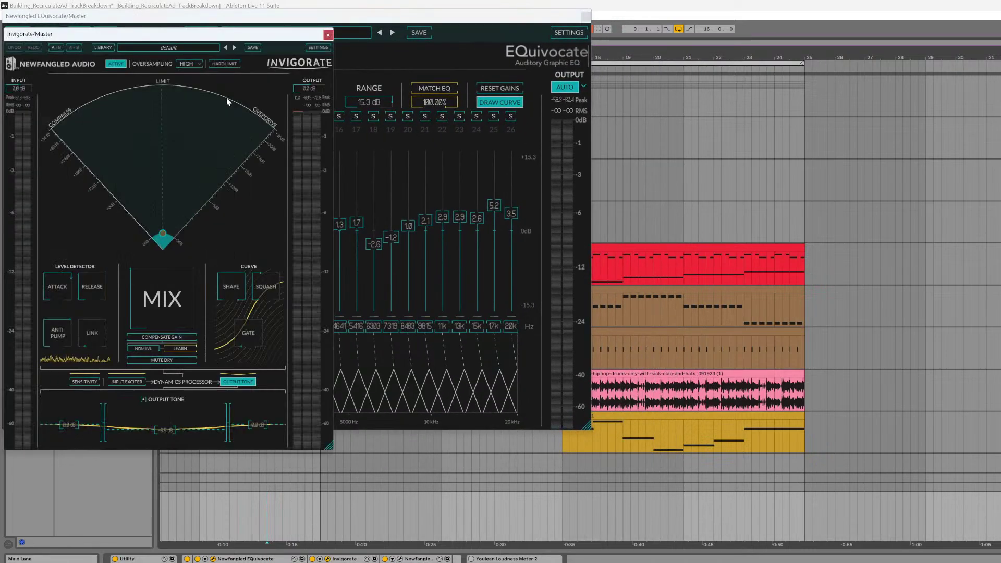
{"action": "left_click_drag", "start_coordinate": [201, 43], "coordinate": [237, 83]}
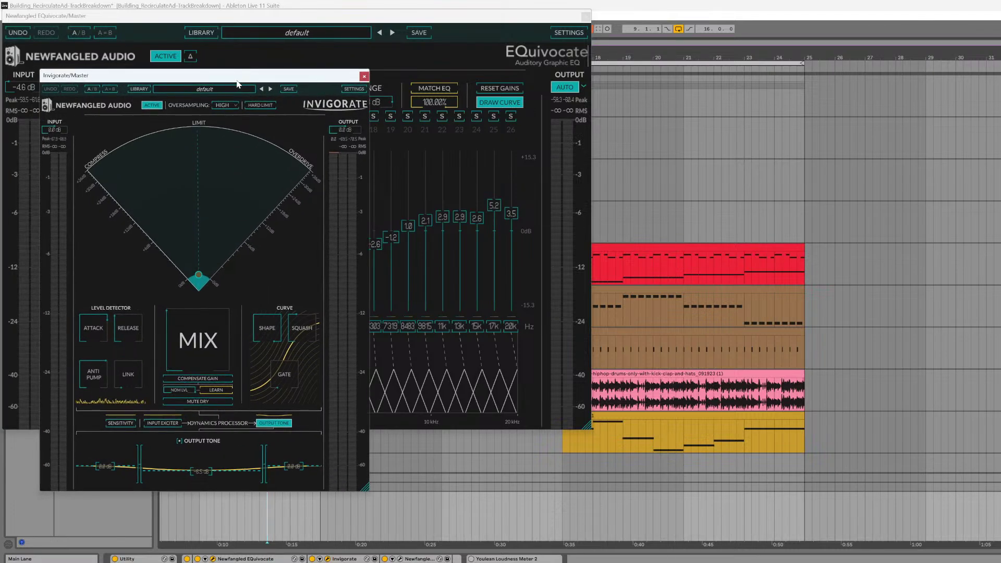
{"action": "left_click", "coordinate": [400, 559]}
{"action": "left_click_drag", "start_coordinate": [396, 104], "coordinate": [640, 90]}
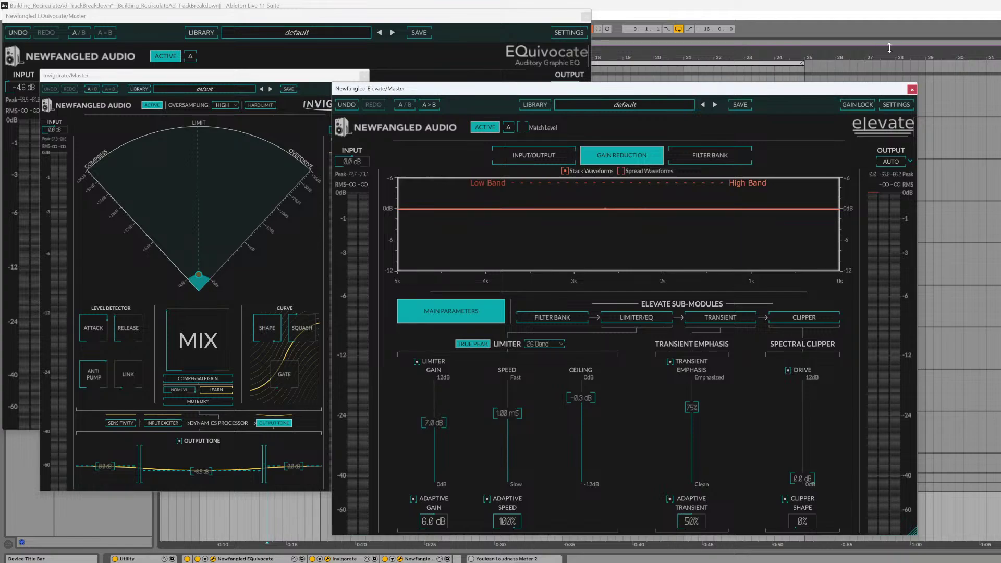
- Close the master's Elevate and Invigorate windows and move the EQuivocate window to the middle of the arrangement
{"action": "left_click", "coordinate": [911, 89]}
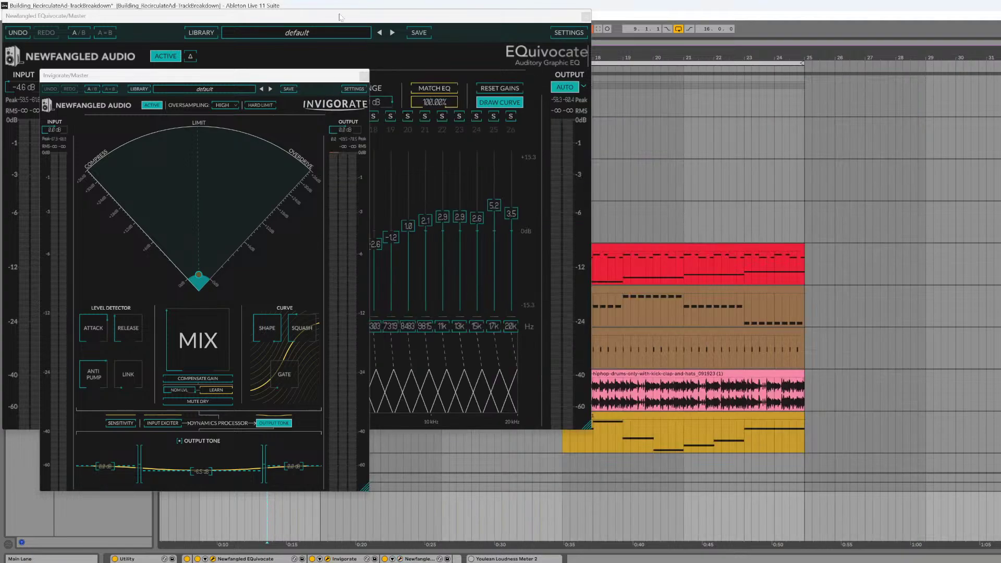
{"action": "left_click", "coordinate": [363, 76]}
{"action": "left_click_drag", "start_coordinate": [437, 23], "coordinate": [512, 42]}
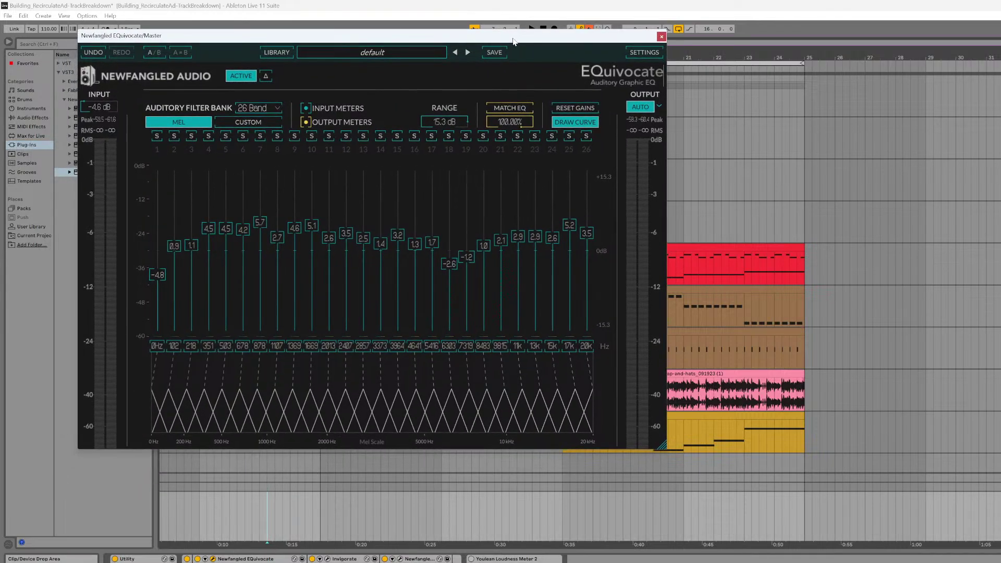
{"action": "left_click_drag", "start_coordinate": [512, 42], "coordinate": [596, 64]}
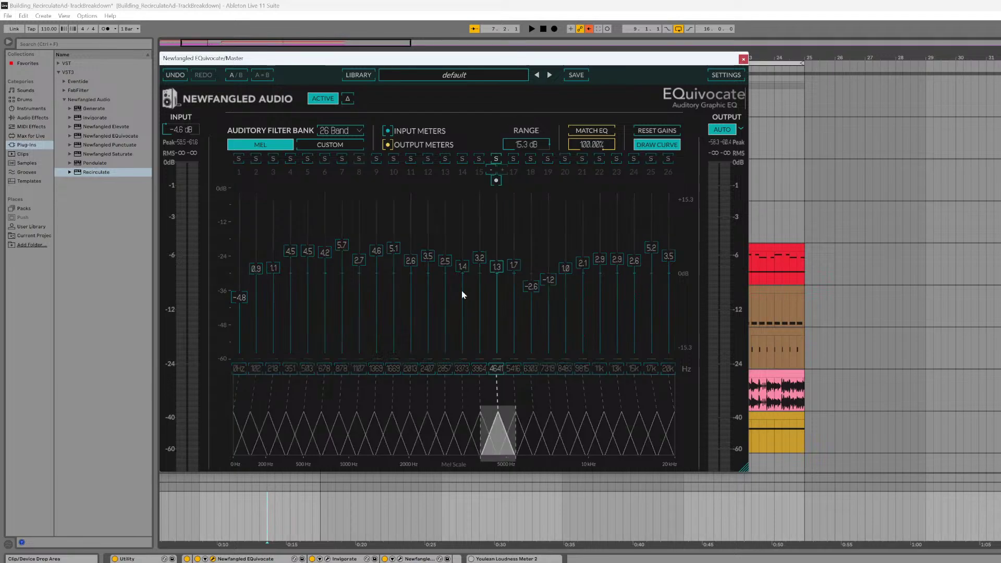
- Turn off EQuivocate, Invigorate and Elevate on the master and play the full mix from bar 9
{"action": "left_click", "coordinate": [385, 558]}
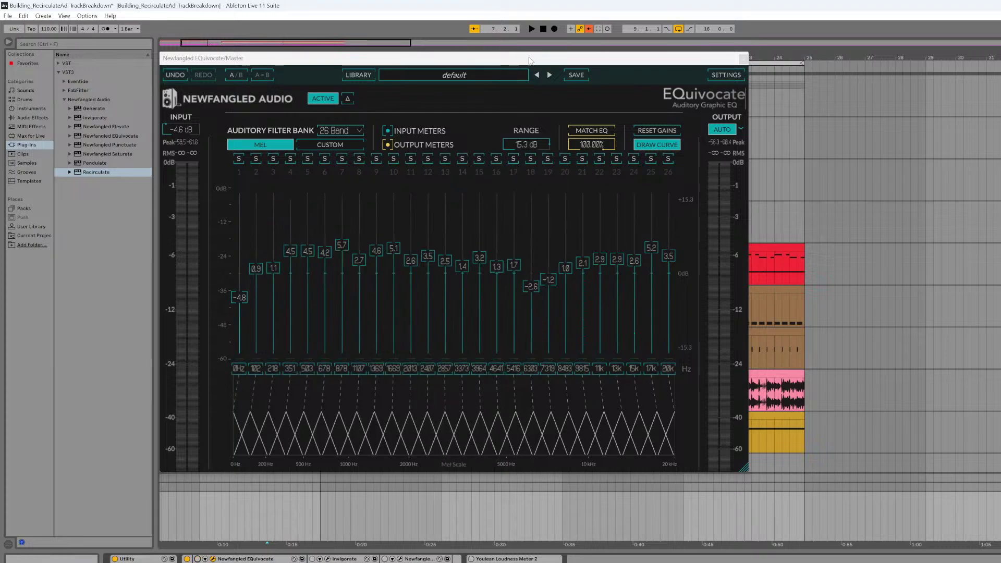
{"action": "left_click_drag", "start_coordinate": [529, 61], "coordinate": [579, 87]}
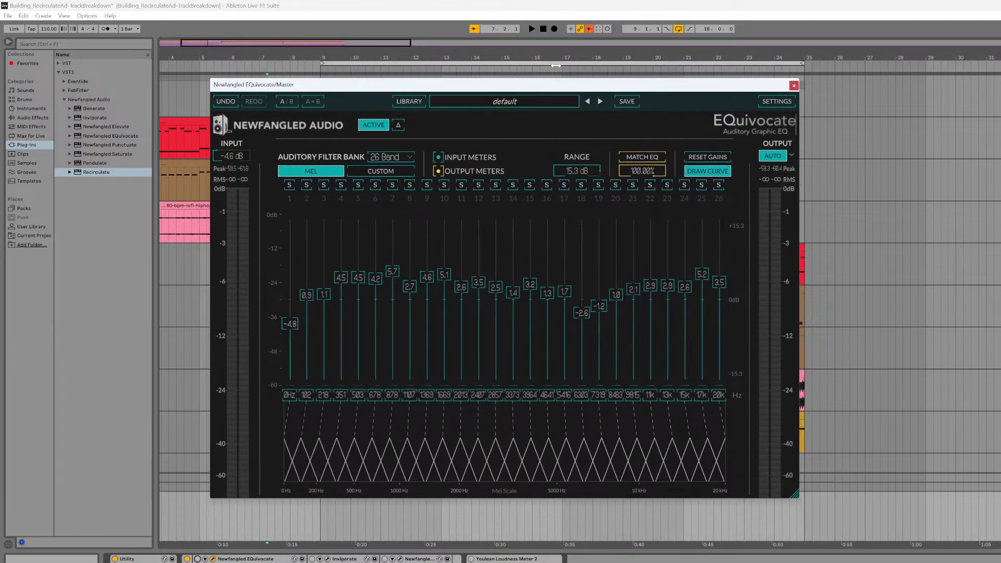
{"action": "left_click", "coordinate": [321, 68]}
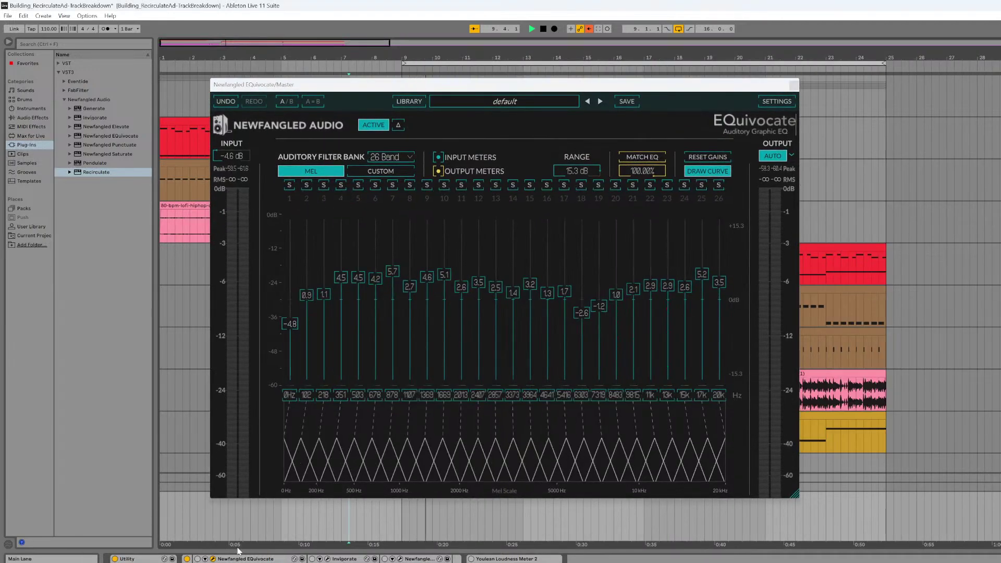
- Turn the master's EQuivocate back on during playback and compare it bypassed and active
{"action": "left_click", "coordinate": [197, 559]}
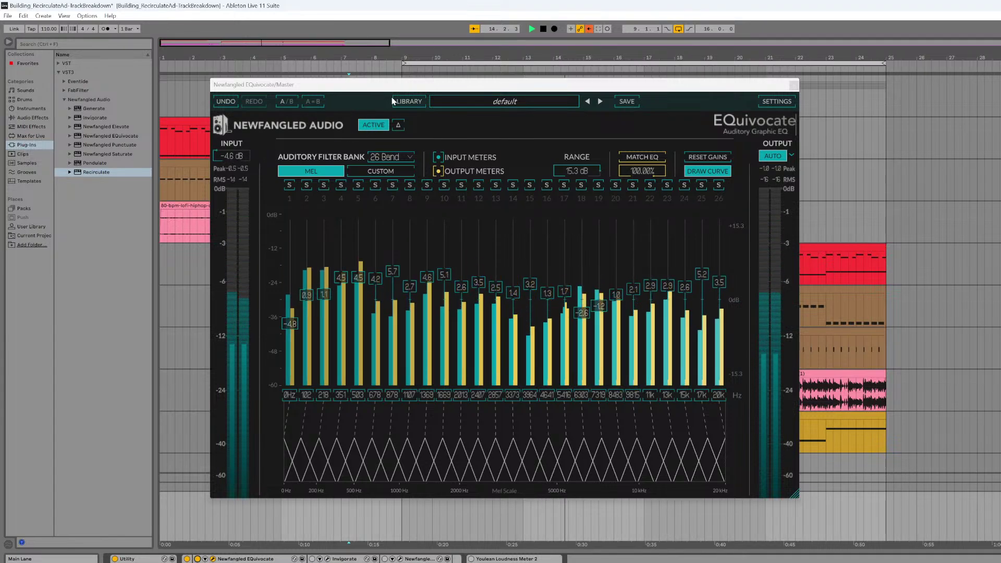
{"action": "left_click", "coordinate": [382, 126]}
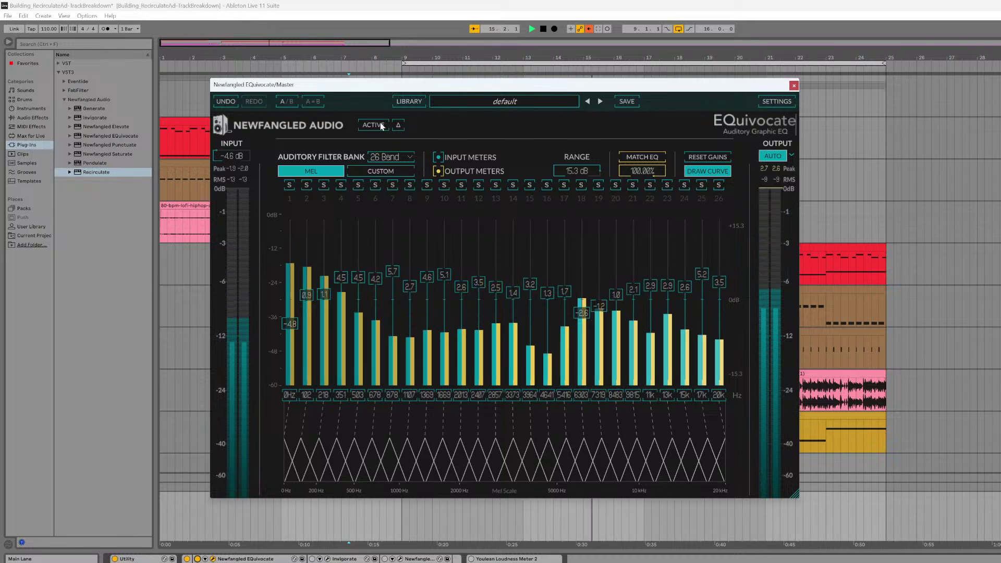
{"action": "left_click", "coordinate": [382, 126]}
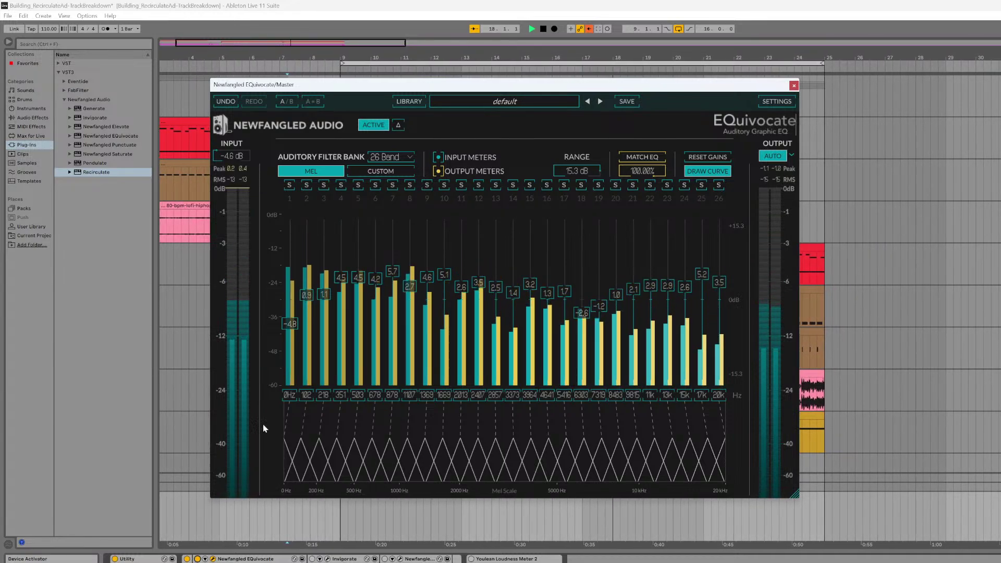
- Reset EQuivocate's input gain to 0 dB and compare the mix with the EQ bypassed and active
{"action": "double_click", "coordinate": [230, 155]}
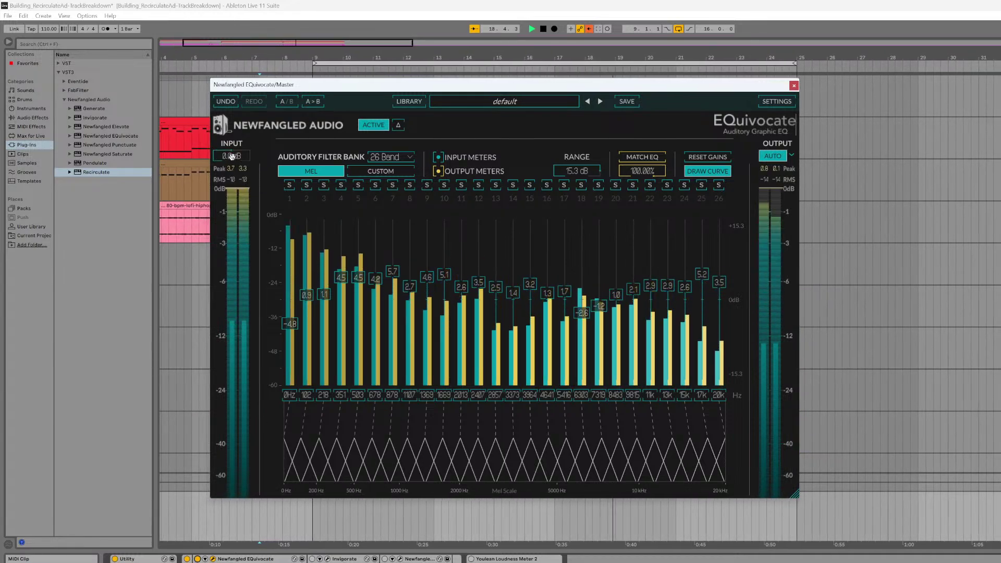
{"action": "left_click", "coordinate": [372, 125]}
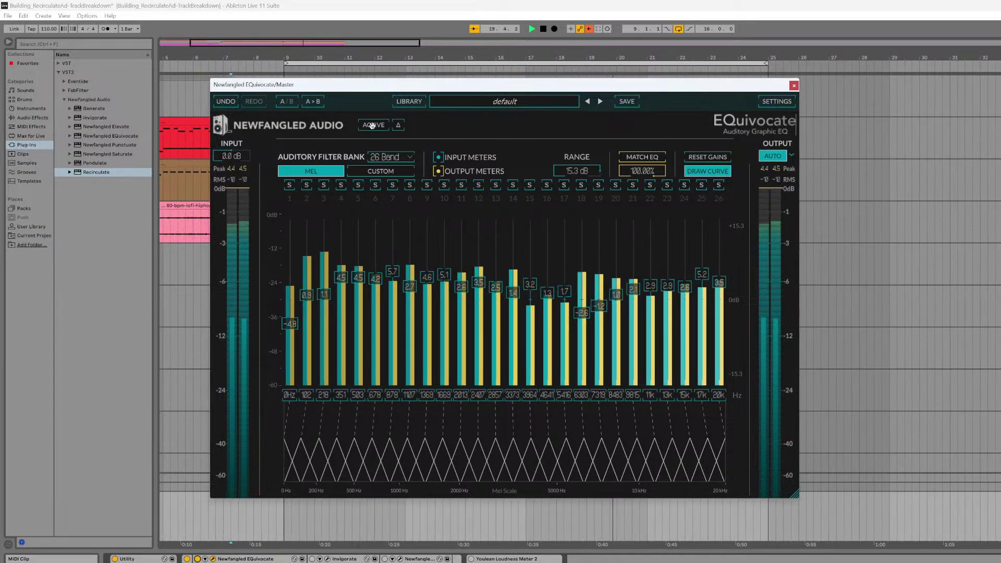
{"action": "left_click", "coordinate": [372, 125]}
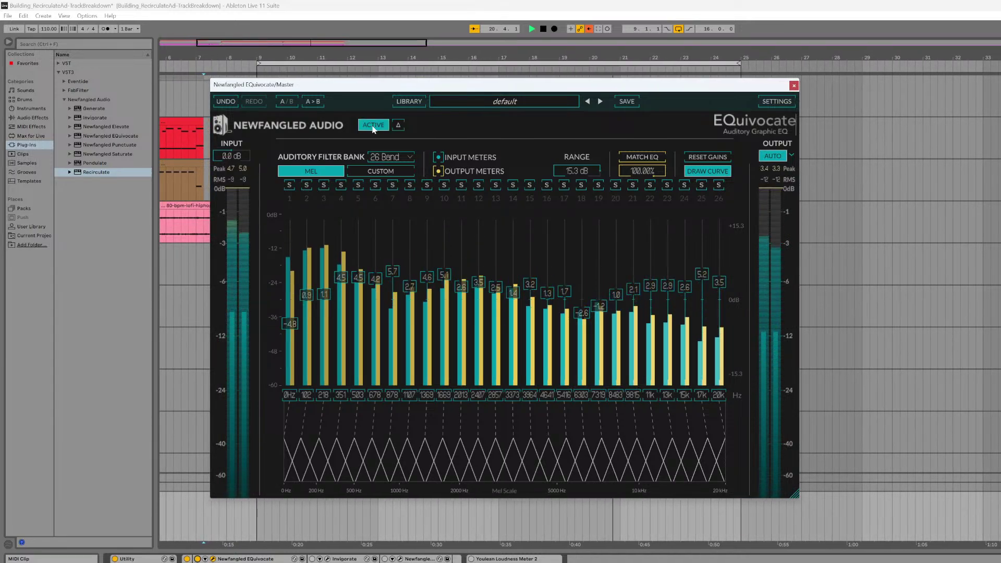
- Lower EQuivocate's input gain, stop playback and set the input gain to -4.6 dB
{"action": "left_click_drag", "start_coordinate": [234, 155], "coordinate": [231, 167]}
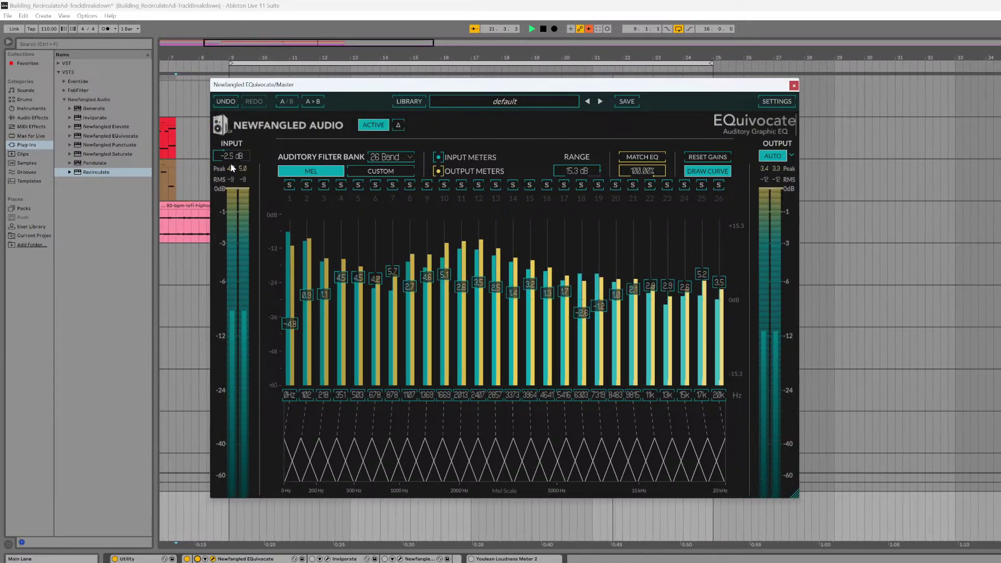
{"action": "key", "text": "space"}
{"action": "left_click", "coordinate": [543, 30]}
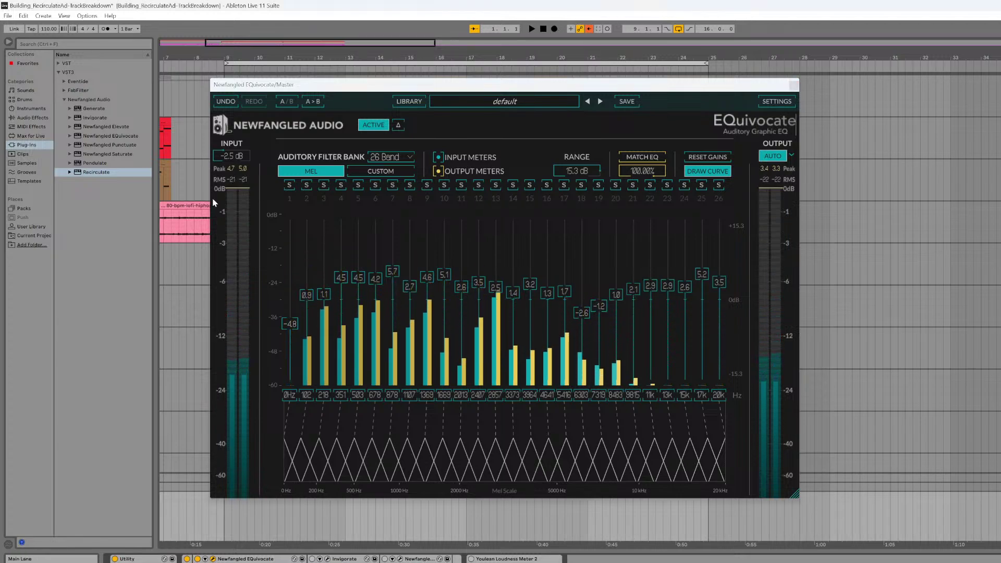
{"action": "double_click", "coordinate": [231, 156]}
{"action": "type", "text": "-4"}
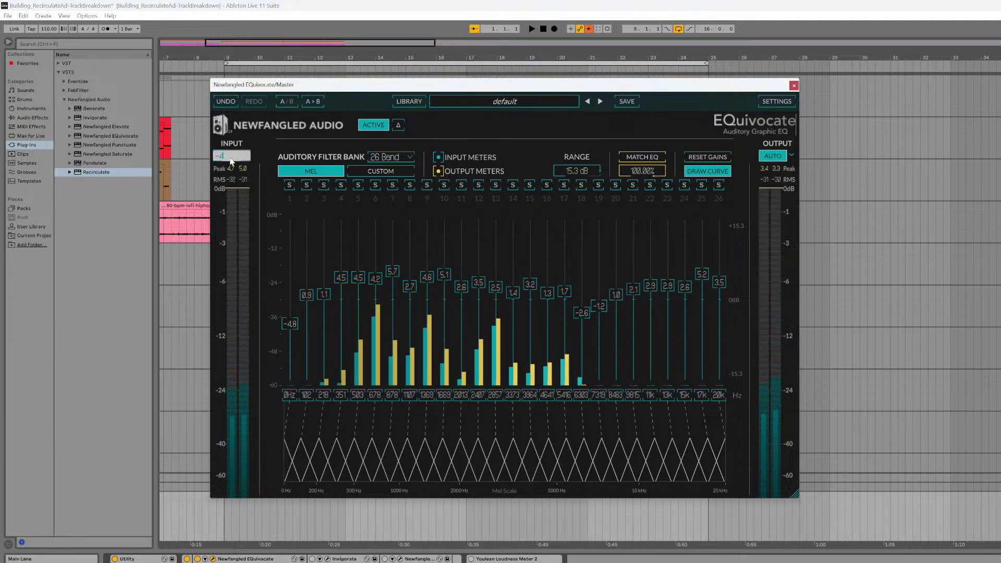
{"action": "type", "text": ".69"}
{"action": "key", "text": "Return"}
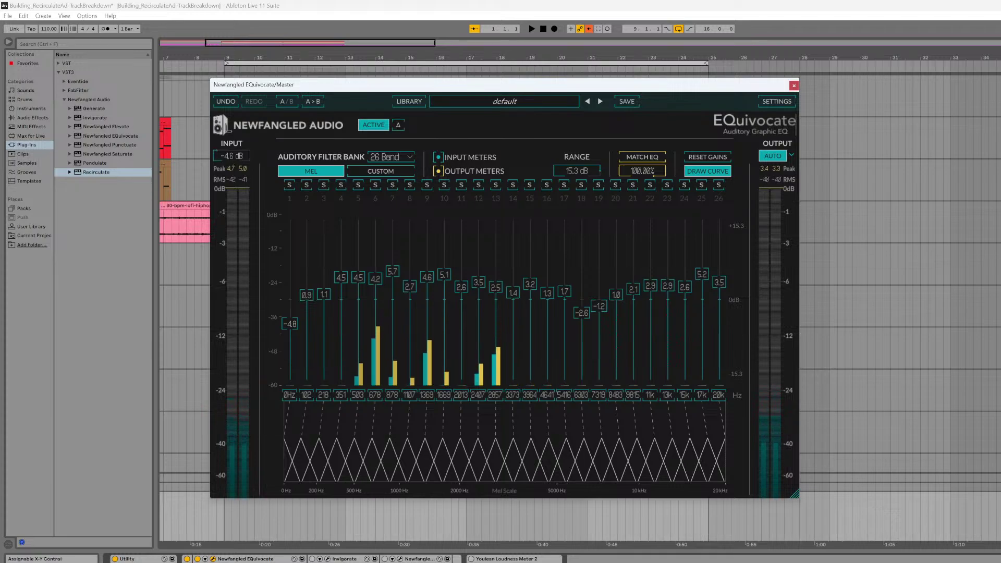
- Open the master's Invigorate window and arrange it side by side with EQuivocate
{"action": "left_click", "coordinate": [327, 559]}
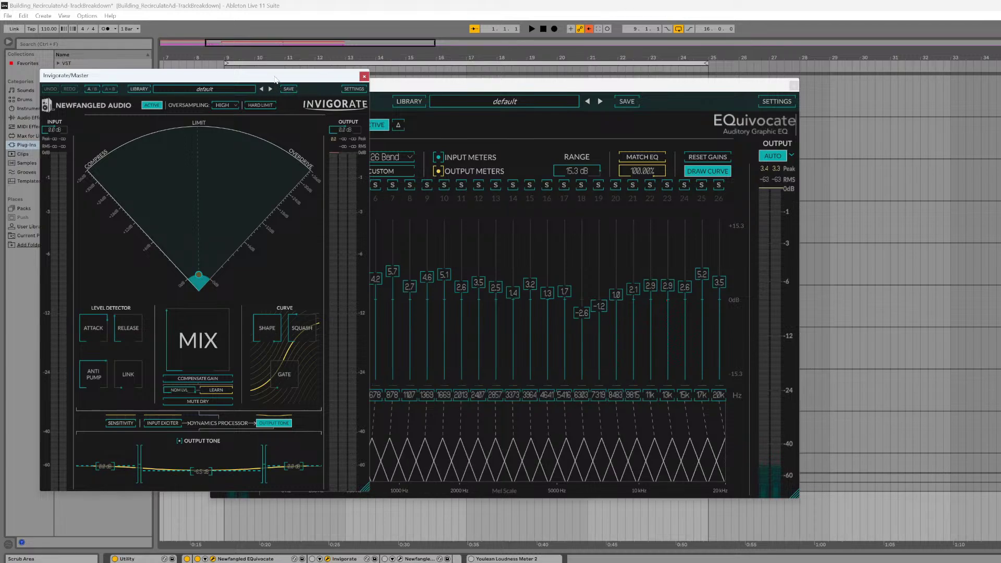
{"action": "mouse_move", "coordinate": [275, 78]}
{"action": "left_mouse_down"}
{"action": "mouse_move", "coordinate": [284, 107]}
{"action": "mouse_move", "coordinate": [271, 97]}
{"action": "left_mouse_up"}
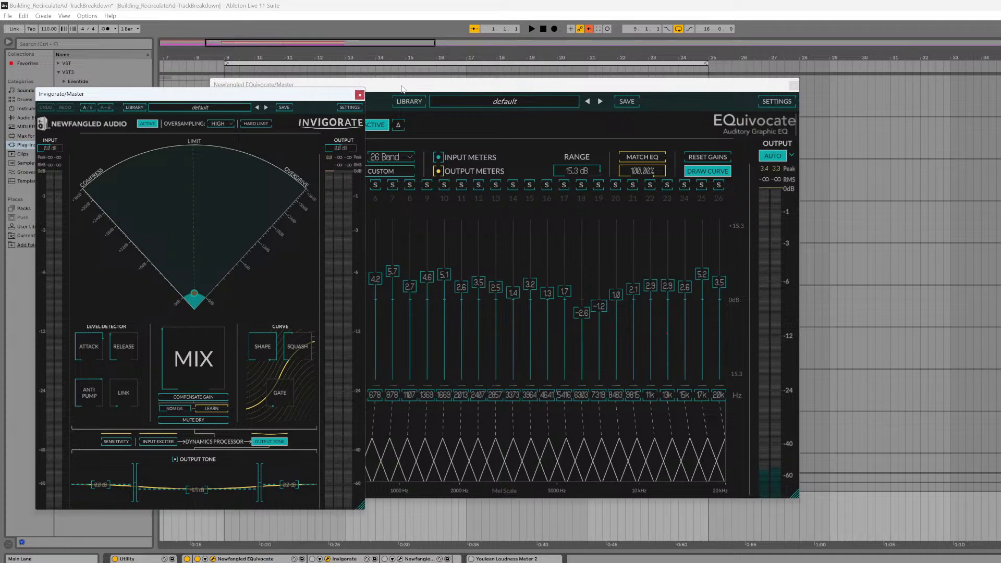
{"action": "left_click_drag", "start_coordinate": [401, 88], "coordinate": [636, 73]}
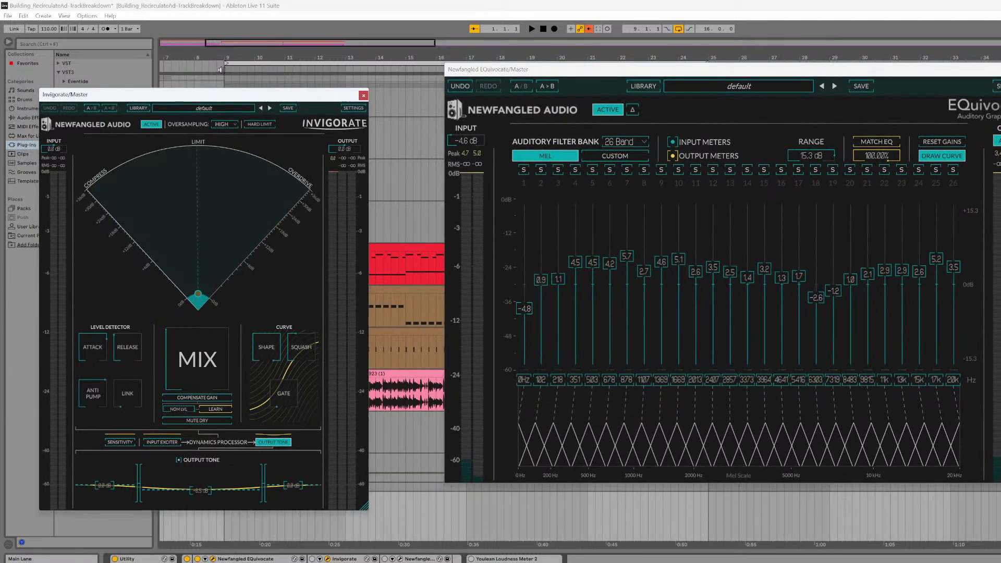
- Play the track, enable Invigorate on the master, and compare the mix with its processing bypassed and active
{"action": "key", "text": "space"}
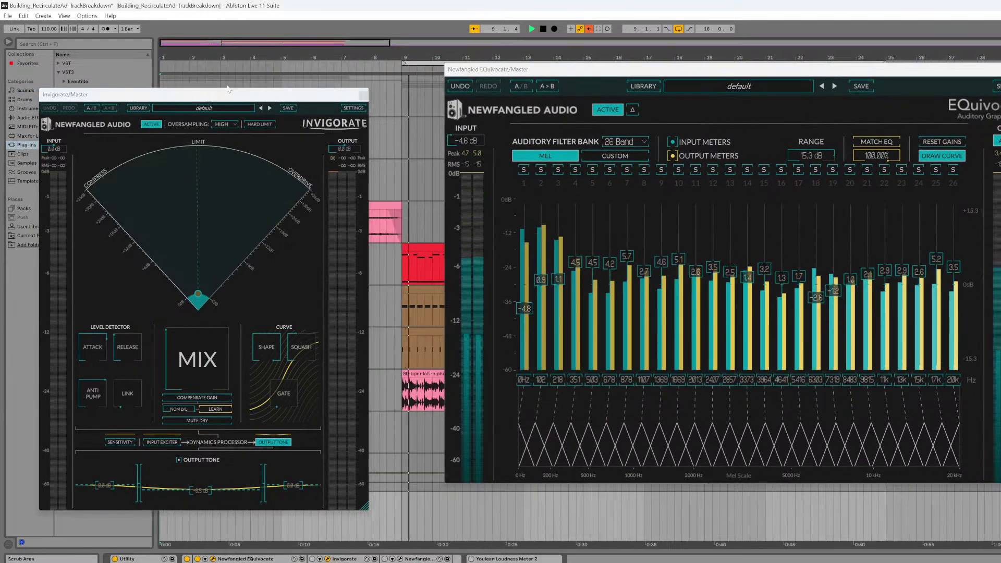
{"action": "left_click", "coordinate": [312, 559]}
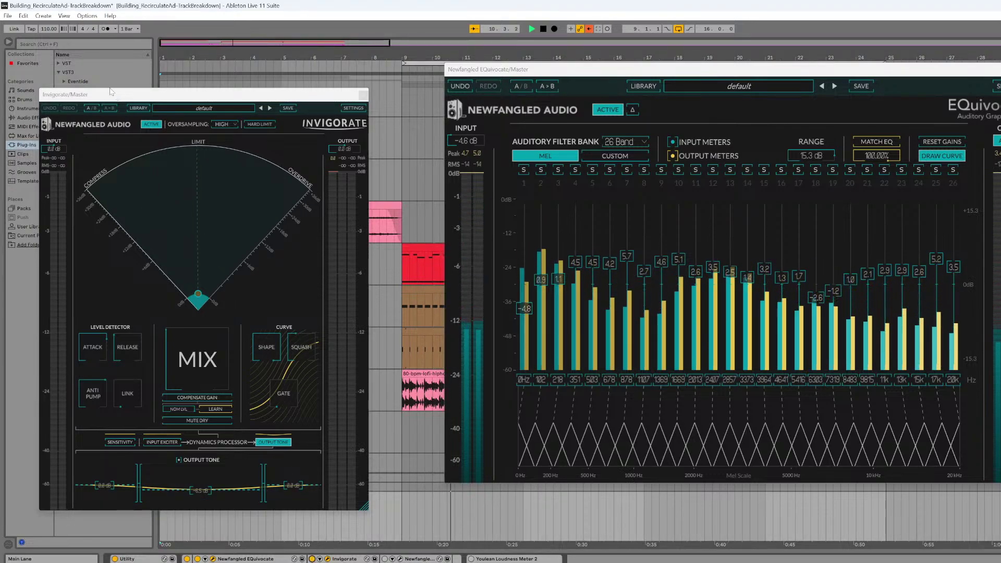
{"action": "left_click", "coordinate": [151, 125]}
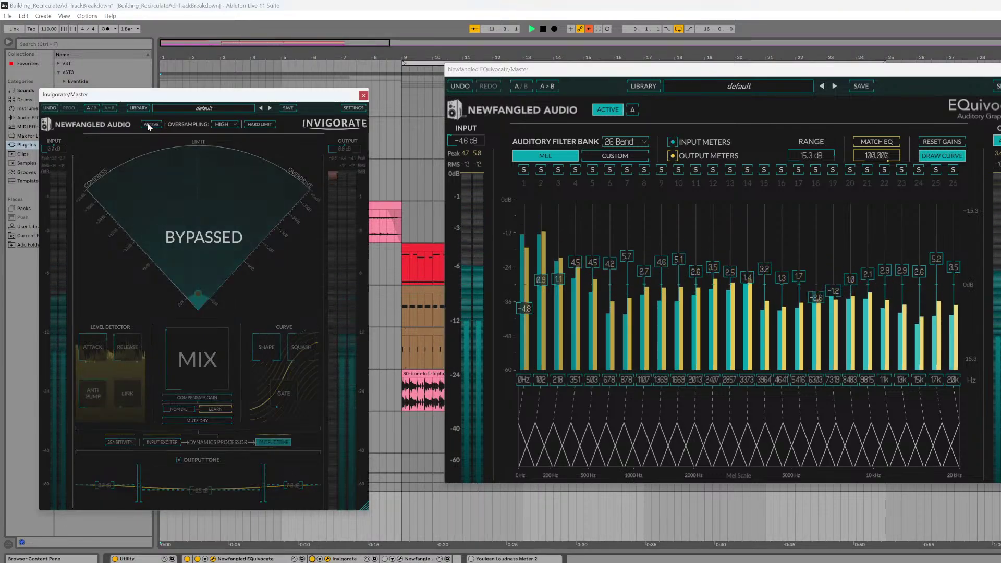
{"action": "left_click", "coordinate": [151, 124]}
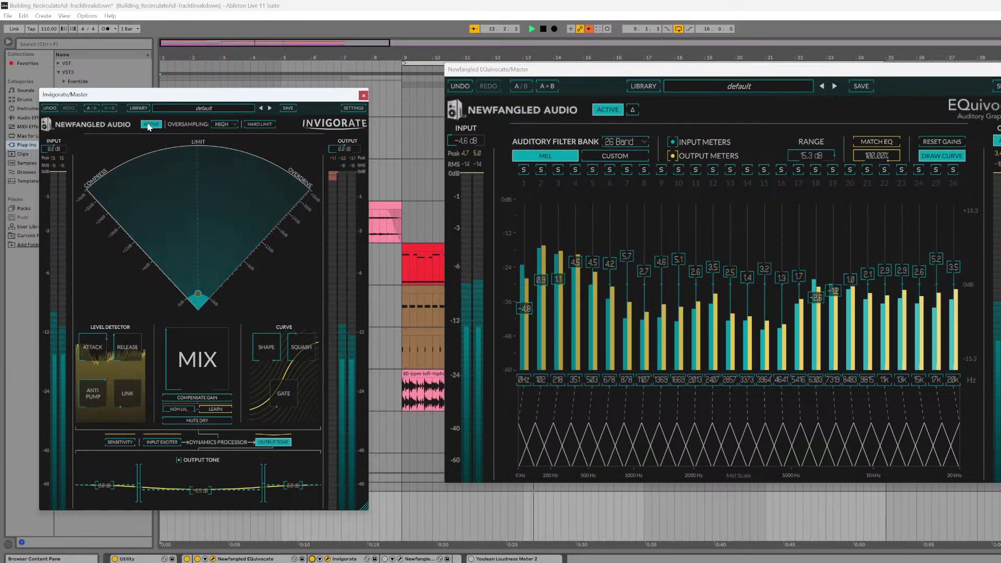
{"action": "left_click", "coordinate": [150, 125]}
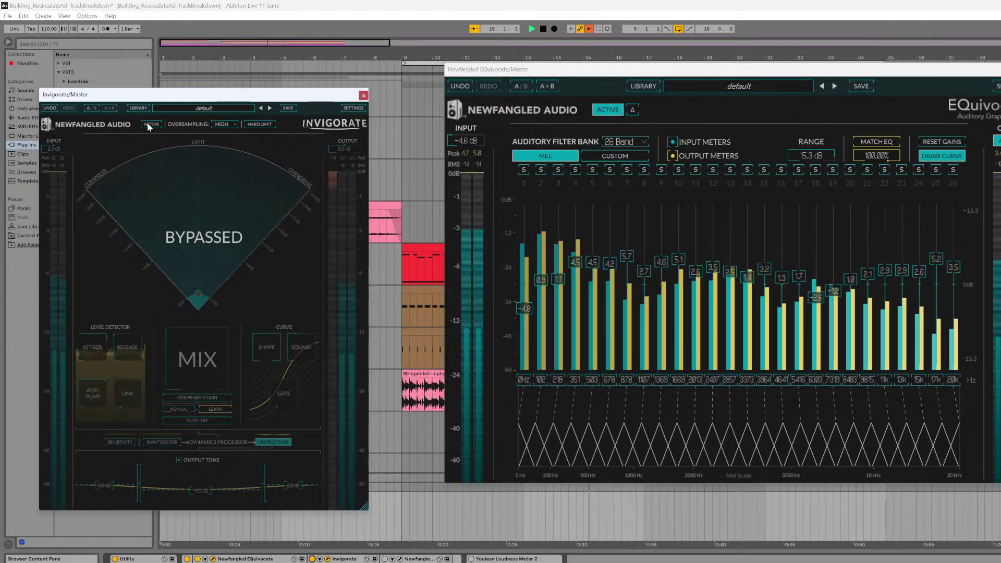
{"action": "left_click", "coordinate": [151, 124]}
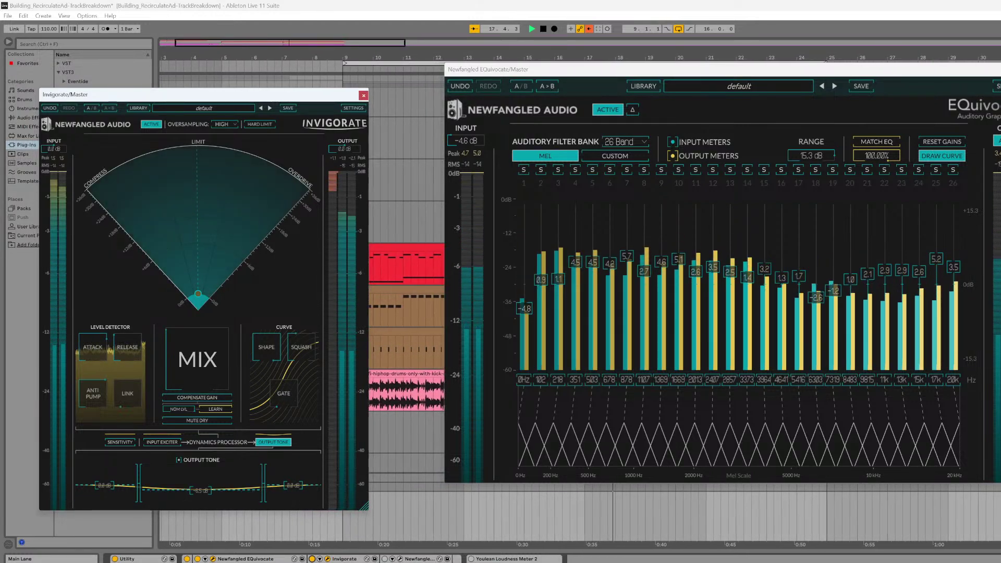
- Enable Newfangled Elevate on the master and audition the full master effects chain, finishing with playback stopped
{"action": "left_click", "coordinate": [399, 559]}
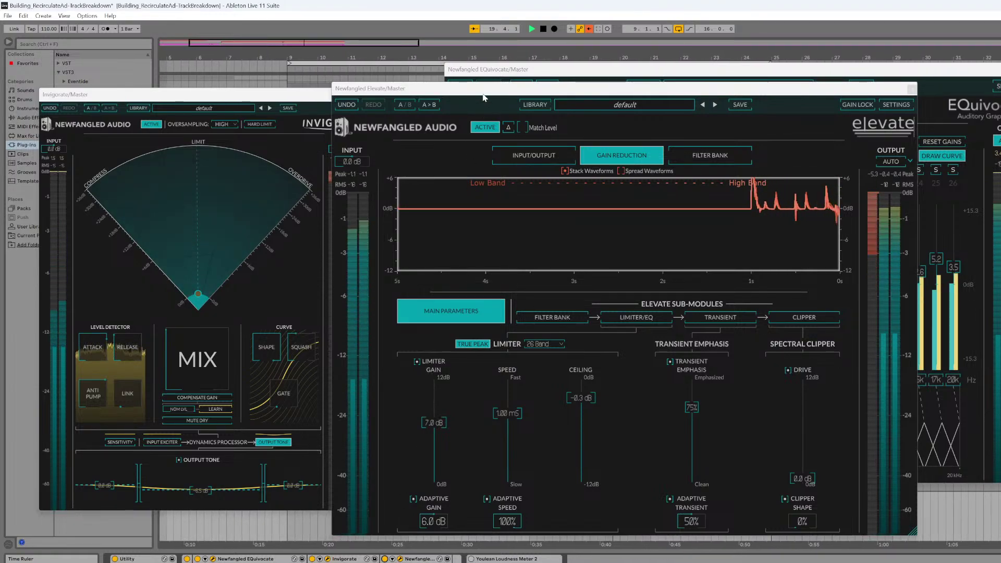
{"action": "left_click_drag", "start_coordinate": [480, 88], "coordinate": [424, 68]}
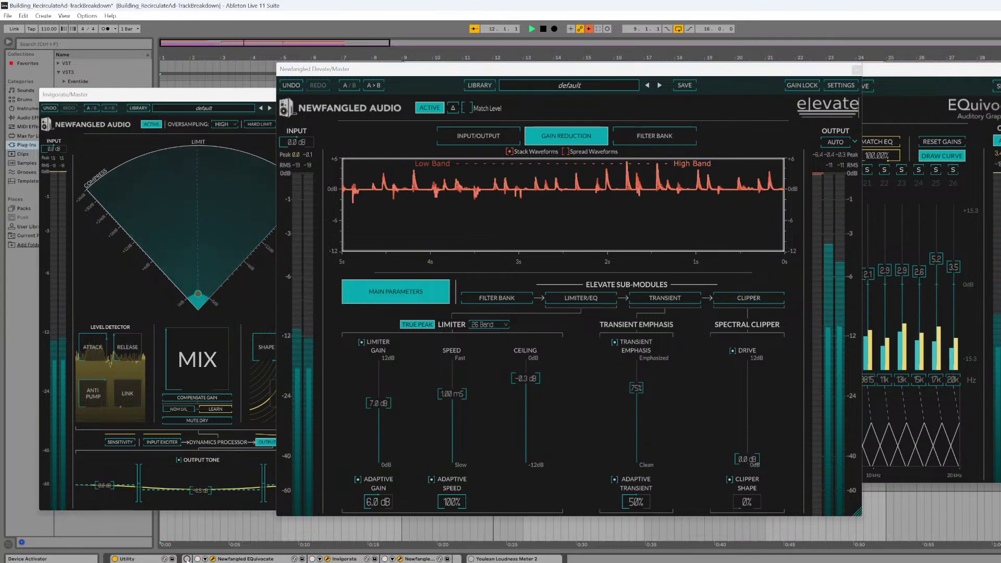
{"action": "left_click", "coordinate": [187, 560]}
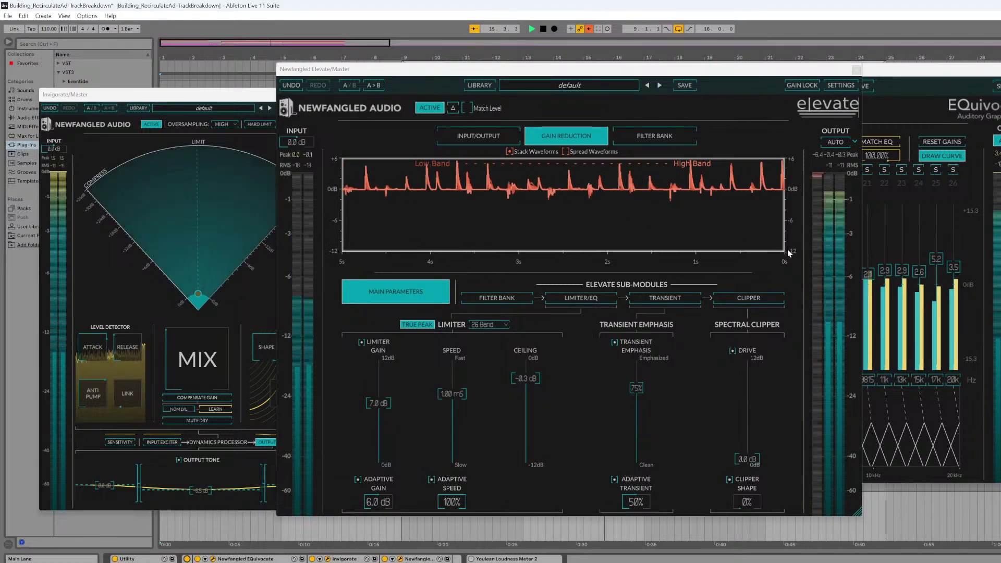
{"action": "left_click", "coordinate": [543, 29]}
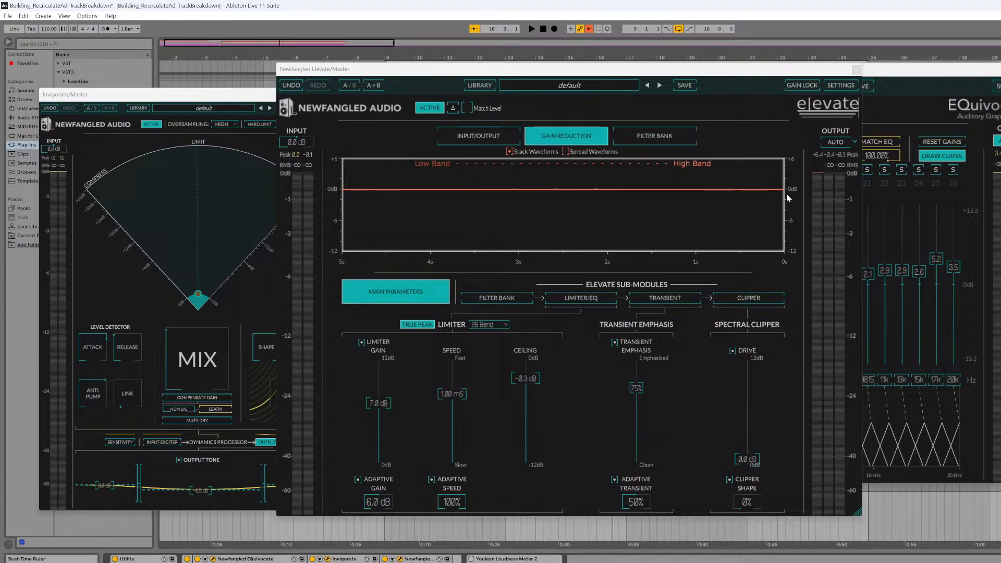
- Bring Invigorate to the front and play a short section of the intro to watch its meters
{"action": "left_click", "coordinate": [231, 306]}
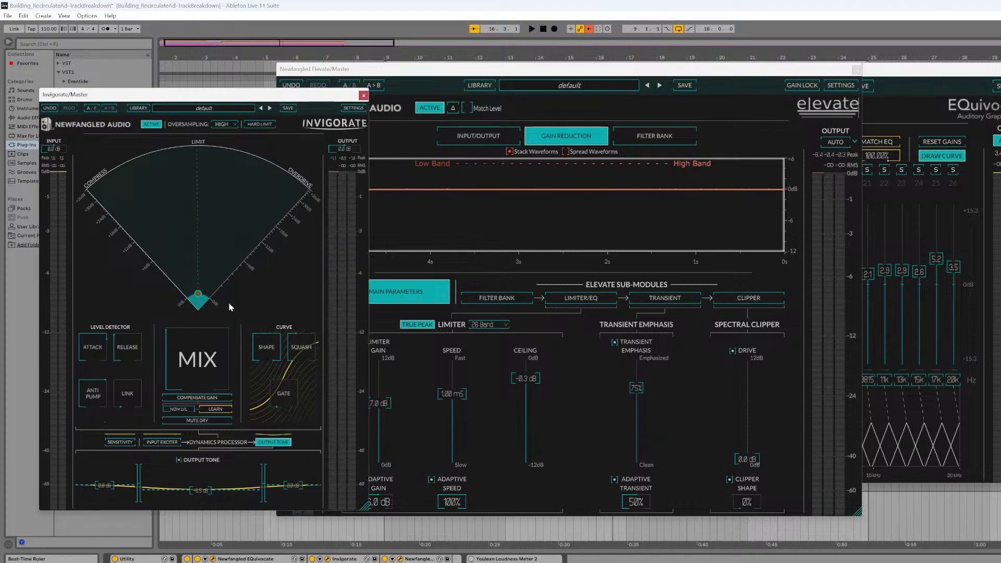
{"action": "key", "text": "space"}
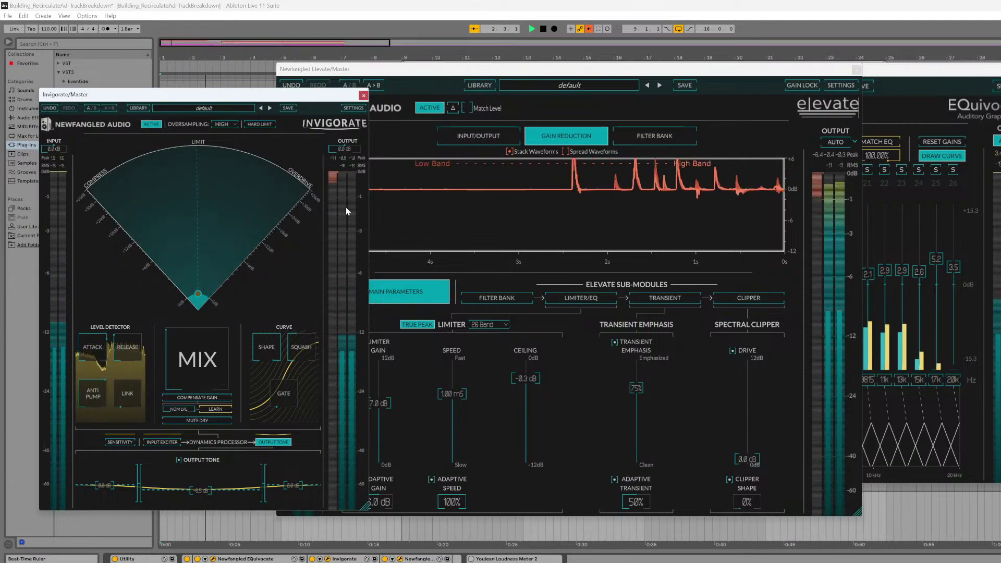
{"action": "key", "text": "space"}
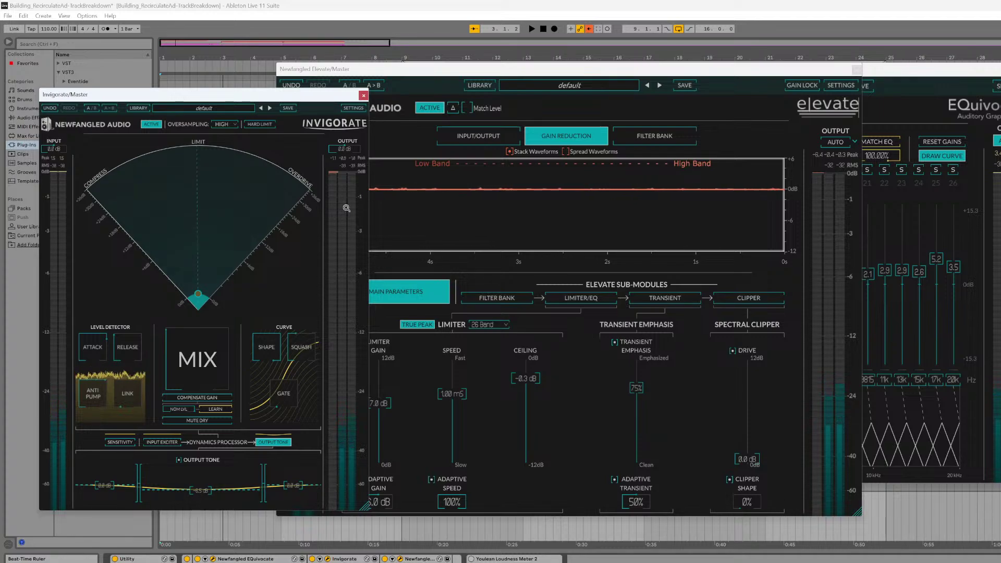
- Examine Elevate's Filter Bank, Limiter/EQ and Transient sub-modules, ending on the transient emphasis per band
{"action": "left_click", "coordinate": [573, 335]}
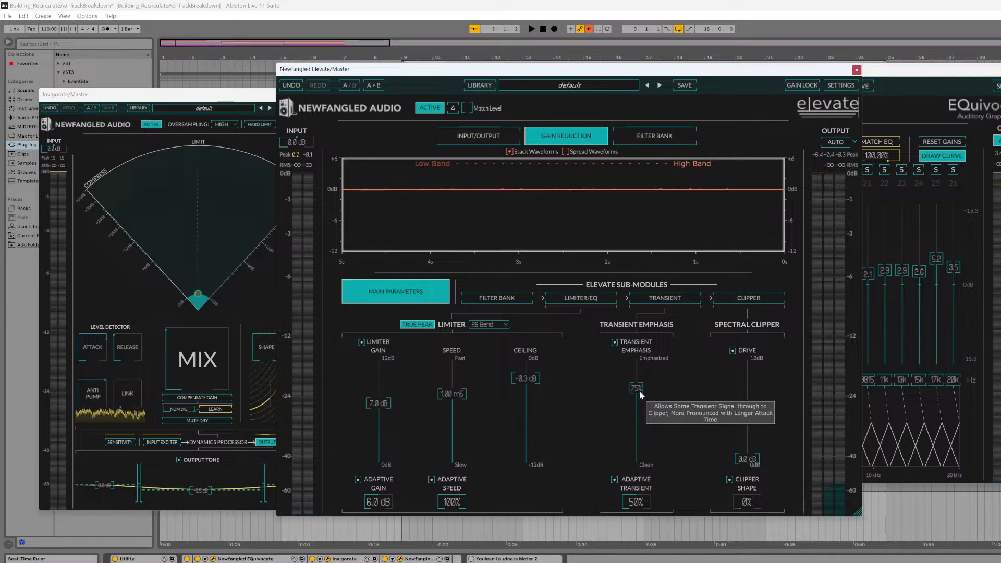
{"action": "left_click", "coordinate": [664, 298]}
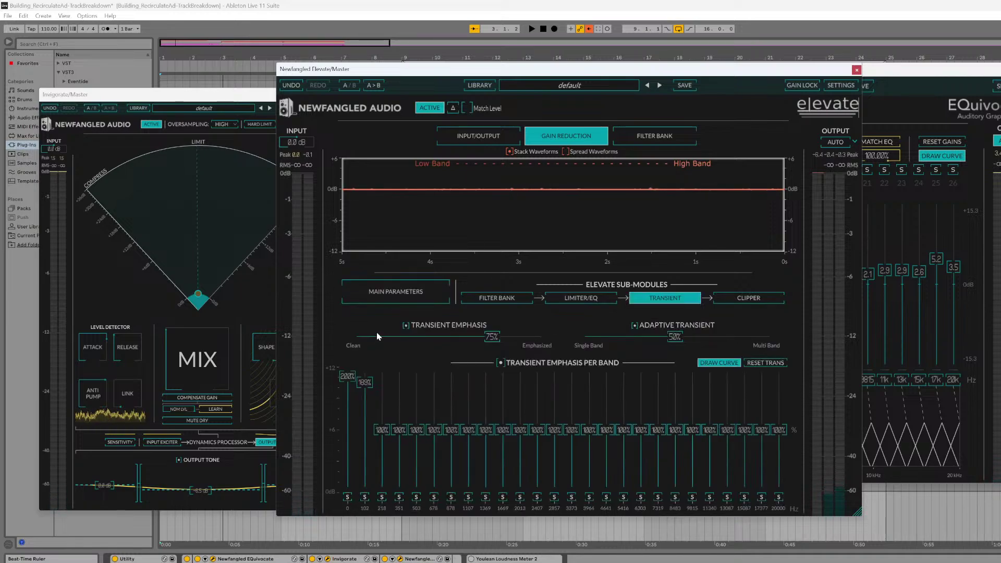
{"action": "left_click", "coordinate": [503, 299]}
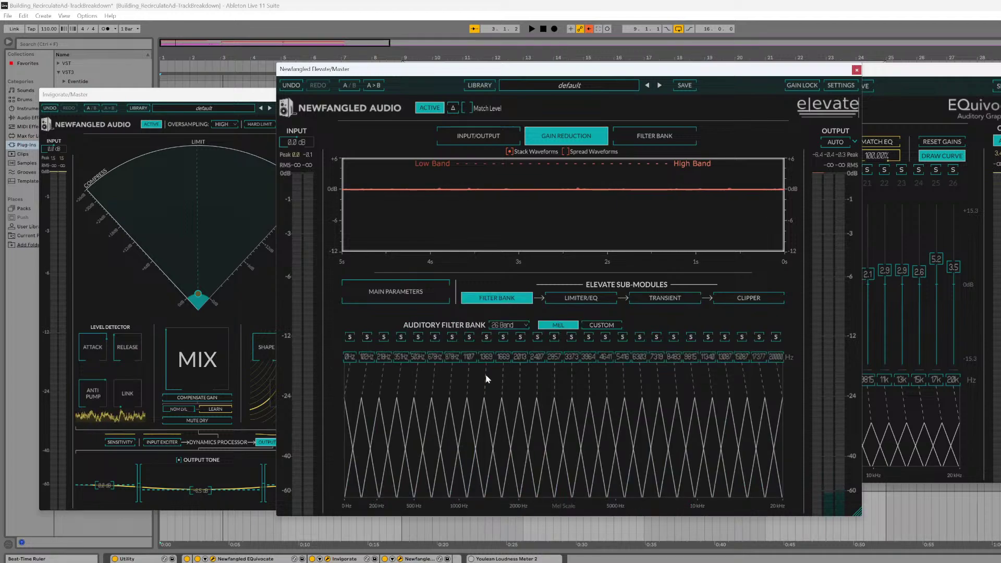
{"action": "left_click", "coordinate": [587, 300]}
{"action": "left_click", "coordinate": [684, 297]}
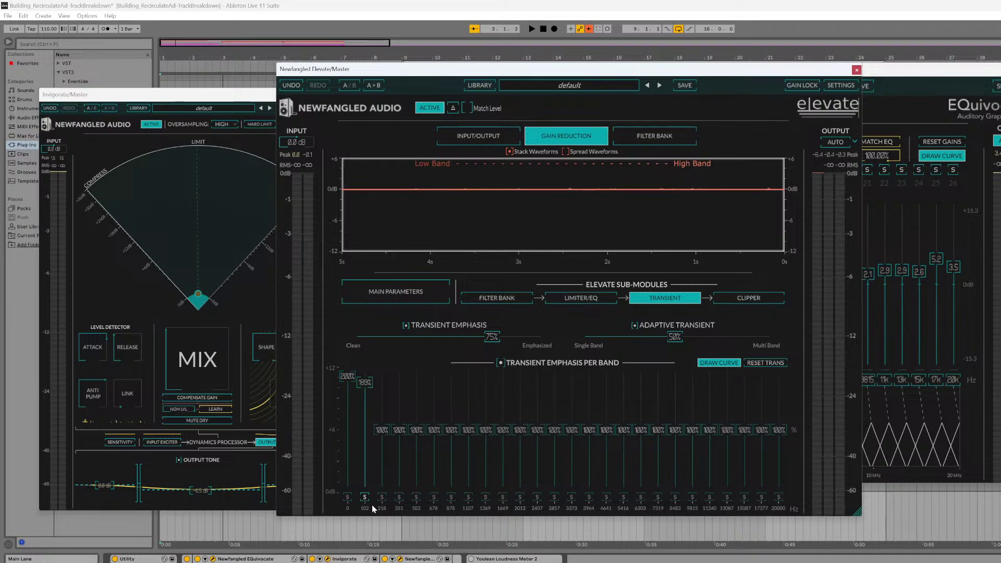
- Play the section from bar 9 and compare Elevate with Adaptive Transient off and on
{"action": "key", "text": "space"}
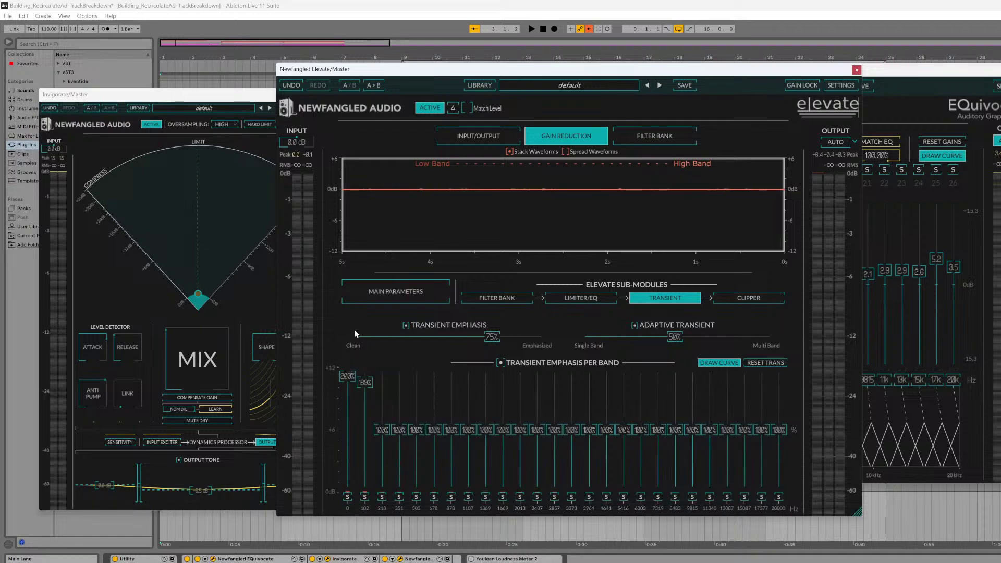
{"action": "key", "text": "space"}
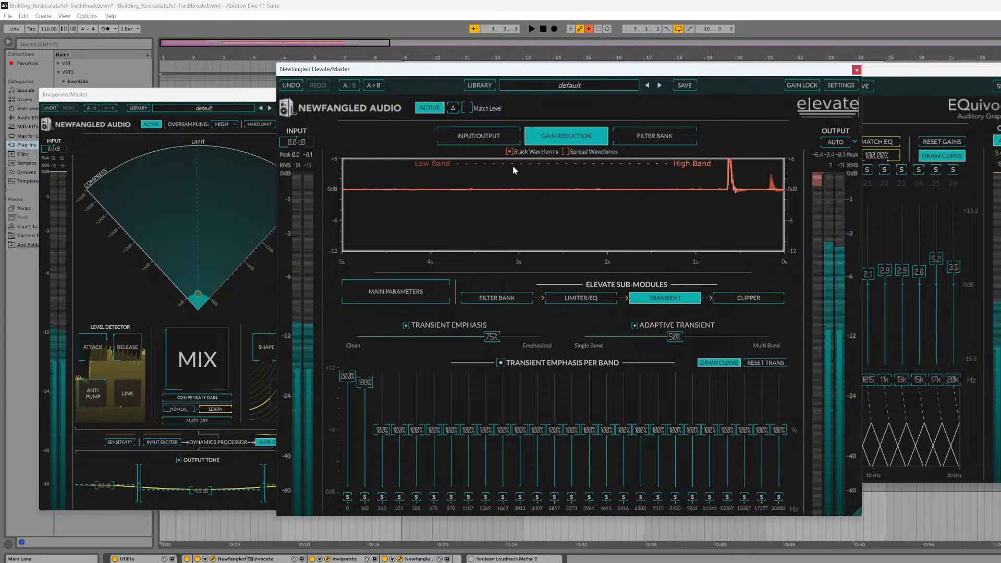
{"action": "left_click_drag", "start_coordinate": [472, 69], "coordinate": [610, 103]}
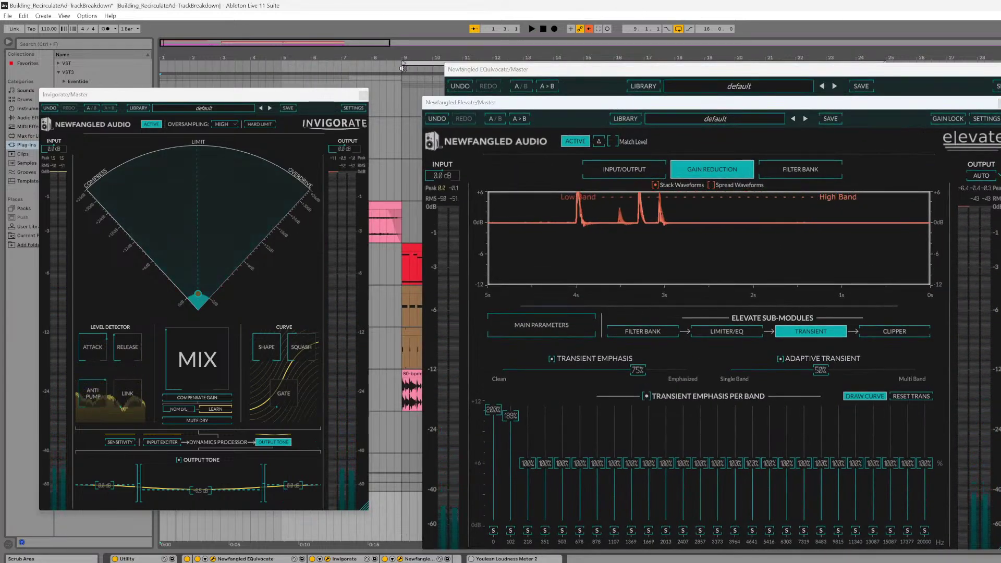
{"action": "key", "text": "space"}
{"action": "left_click_drag", "start_coordinate": [525, 105], "coordinate": [403, 73]}
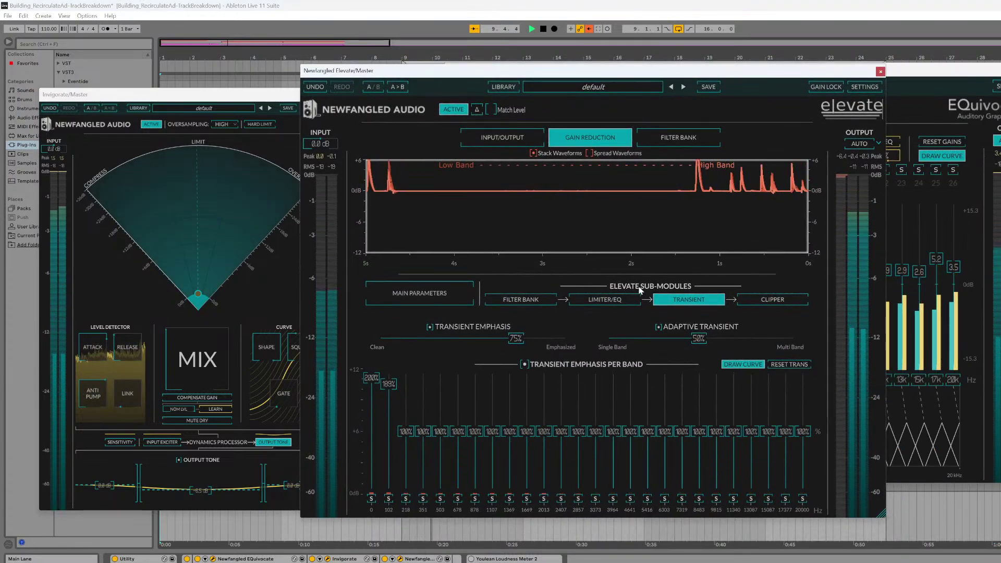
{"action": "left_click", "coordinate": [659, 327]}
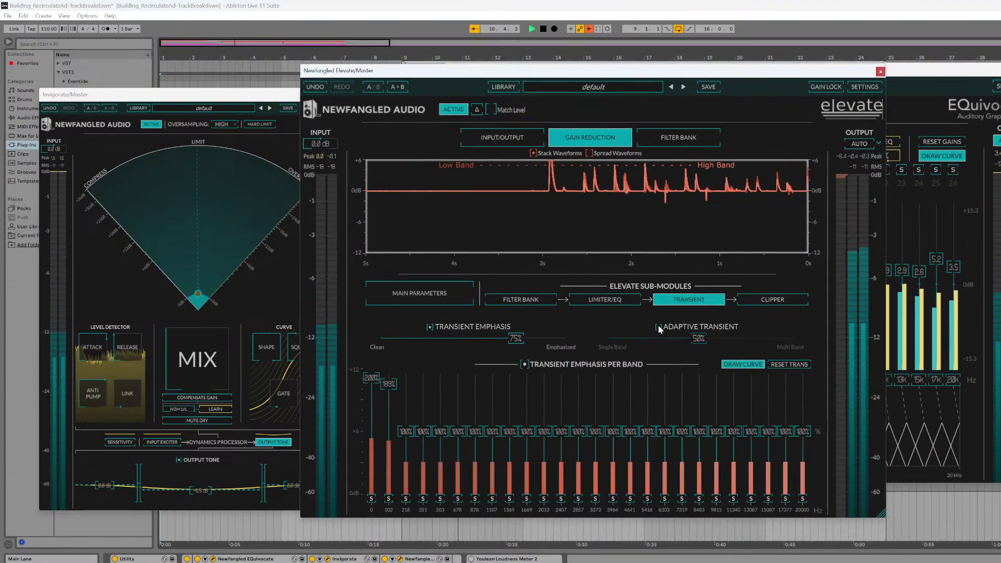
{"action": "left_click", "coordinate": [659, 328]}
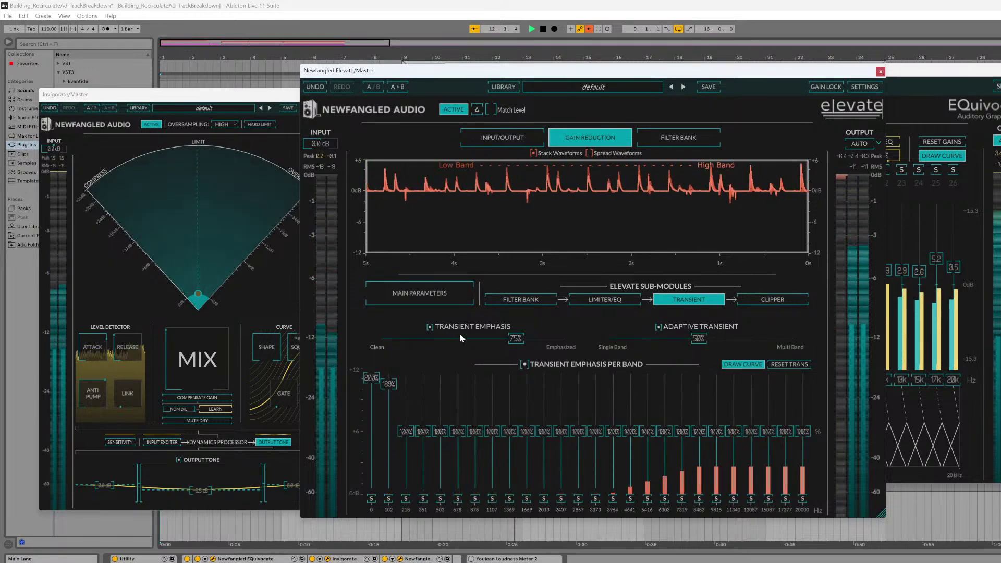
- Compare the master with Elevate's Transient Emphasis repeatedly off and on, leaving it enabled
{"action": "left_click", "coordinate": [430, 328]}
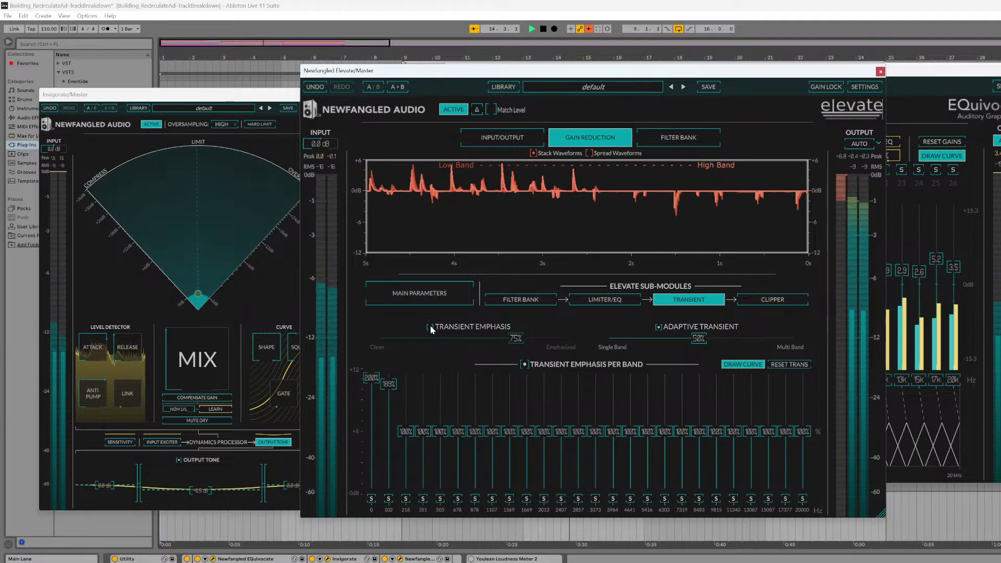
{"action": "left_click", "coordinate": [431, 328]}
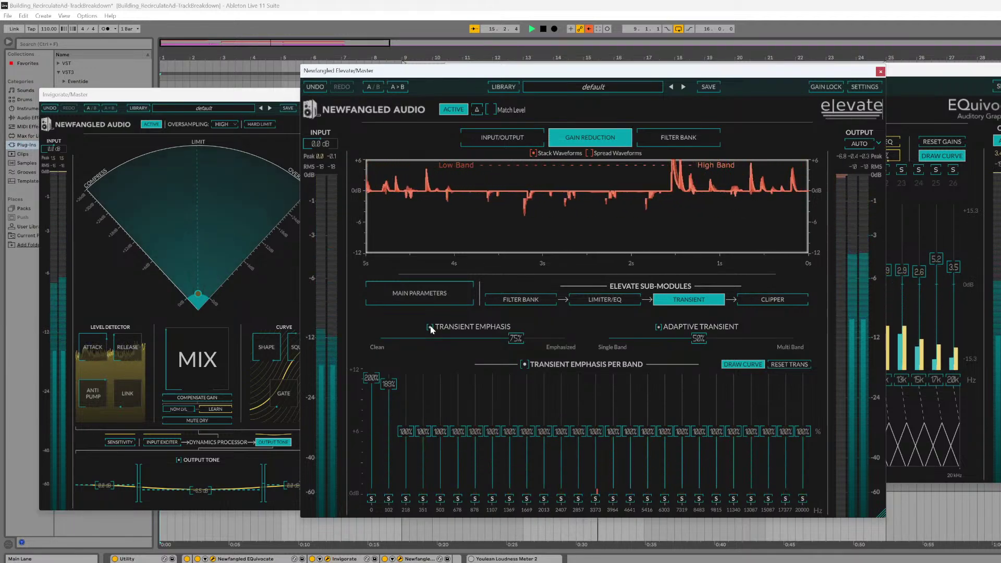
{"action": "left_click", "coordinate": [431, 328]}
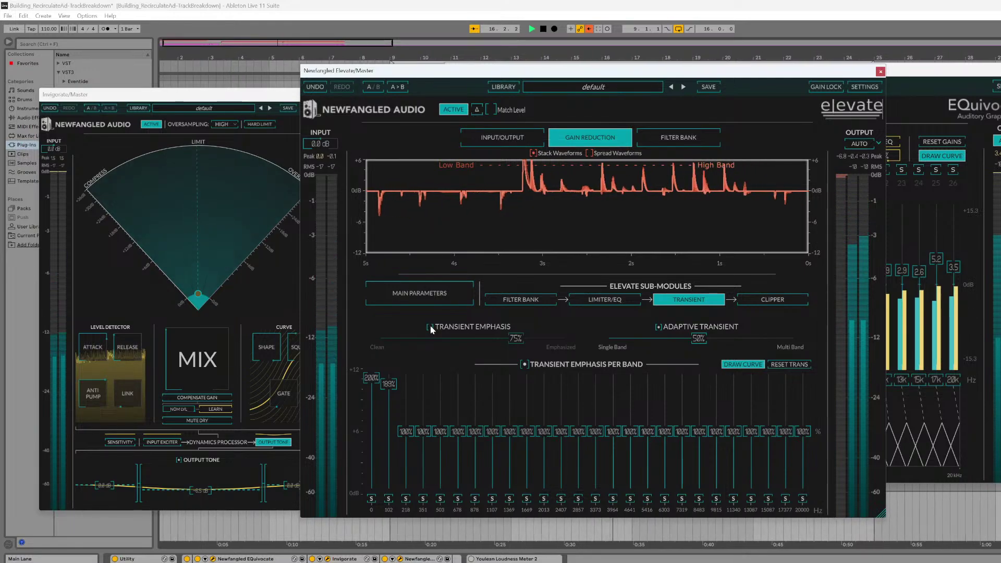
{"action": "left_click", "coordinate": [431, 328]}
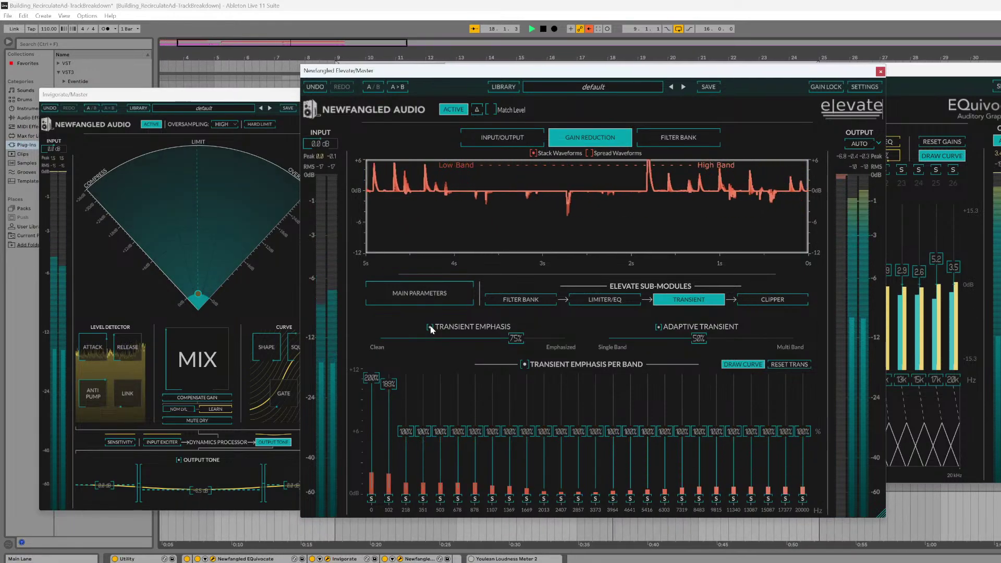
{"action": "left_click", "coordinate": [431, 328]}
{"action": "left_click", "coordinate": [430, 328]}
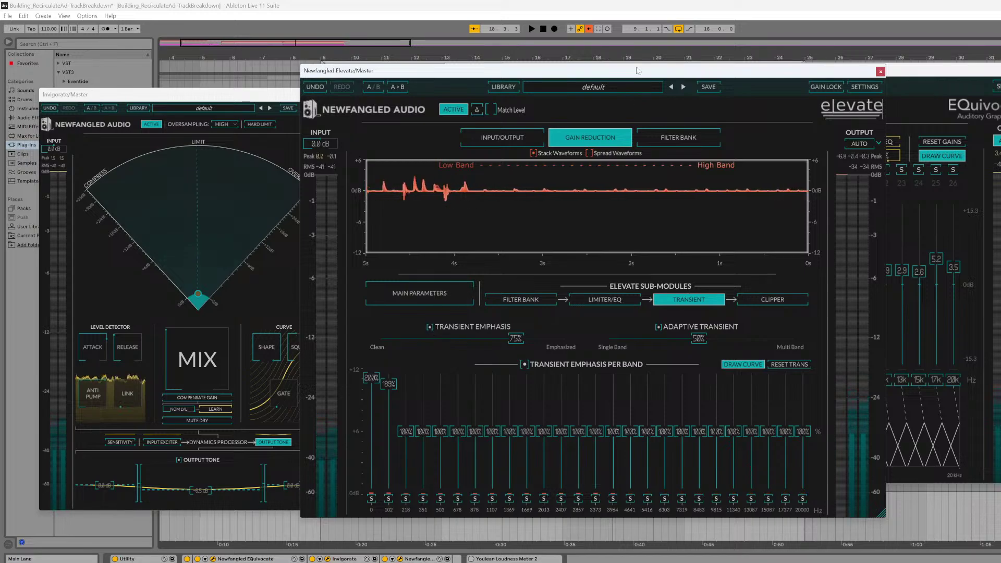
{"action": "left_click_drag", "start_coordinate": [647, 75], "coordinate": [604, 62]}
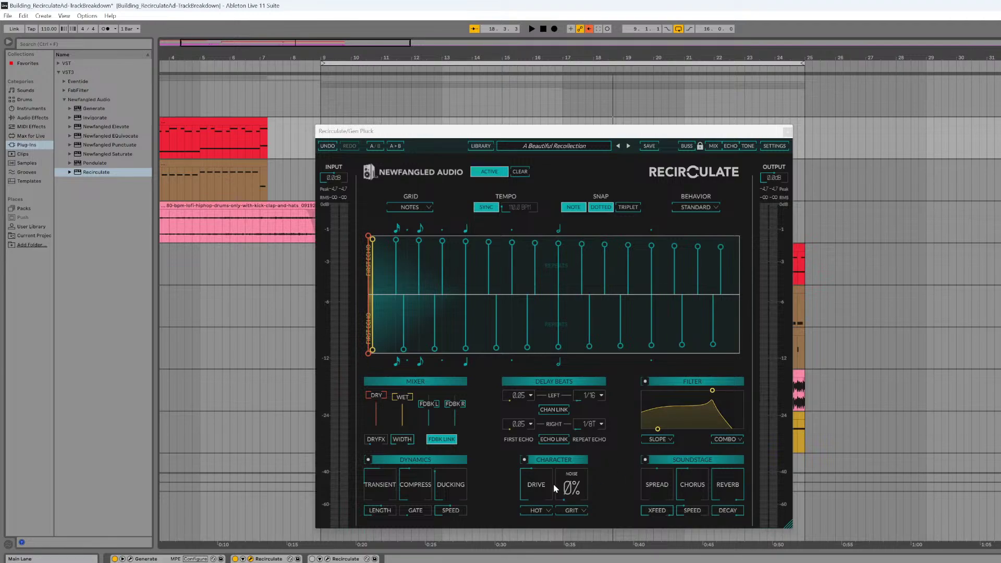
- Sweep the DRYFX amount up and down in Recirculate on the Gen Pluck track and audition the intro
{"action": "mouse_move", "coordinate": [383, 444]}
{"action": "left_click_drag", "start_coordinate": [383, 439], "coordinate": [384, 378]}
{"action": "left_click_drag", "start_coordinate": [380, 326], "coordinate": [393, 502]}
{"action": "left_click", "coordinate": [543, 30]}
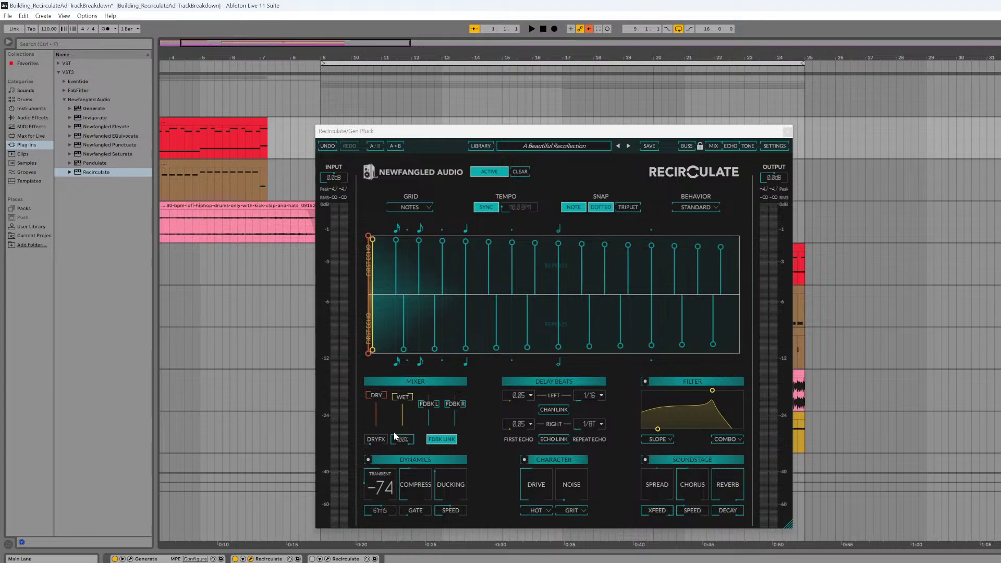
{"action": "key", "text": "space"}
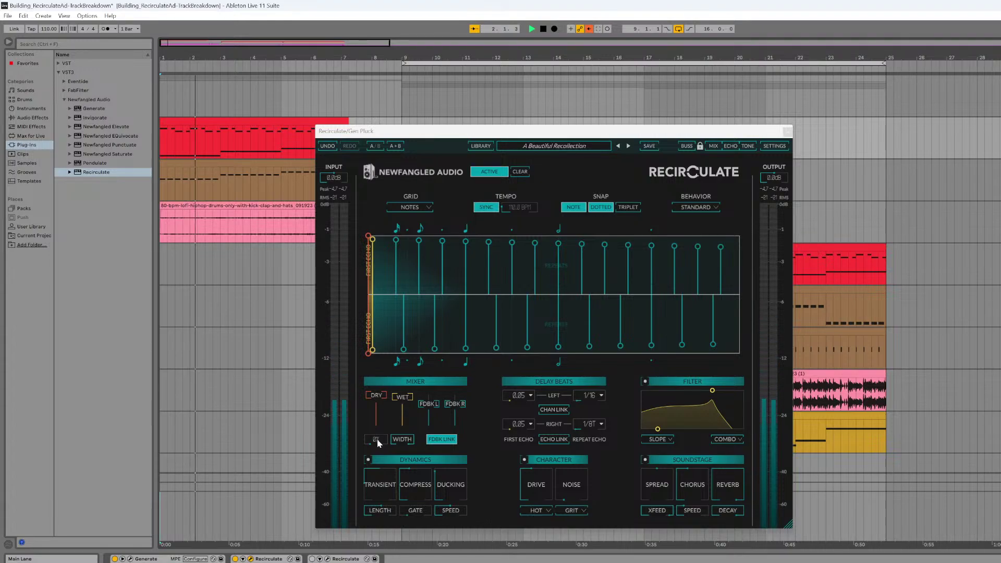
{"action": "left_click_drag", "start_coordinate": [381, 436], "coordinate": [370, 460]}
{"action": "key", "text": "space"}
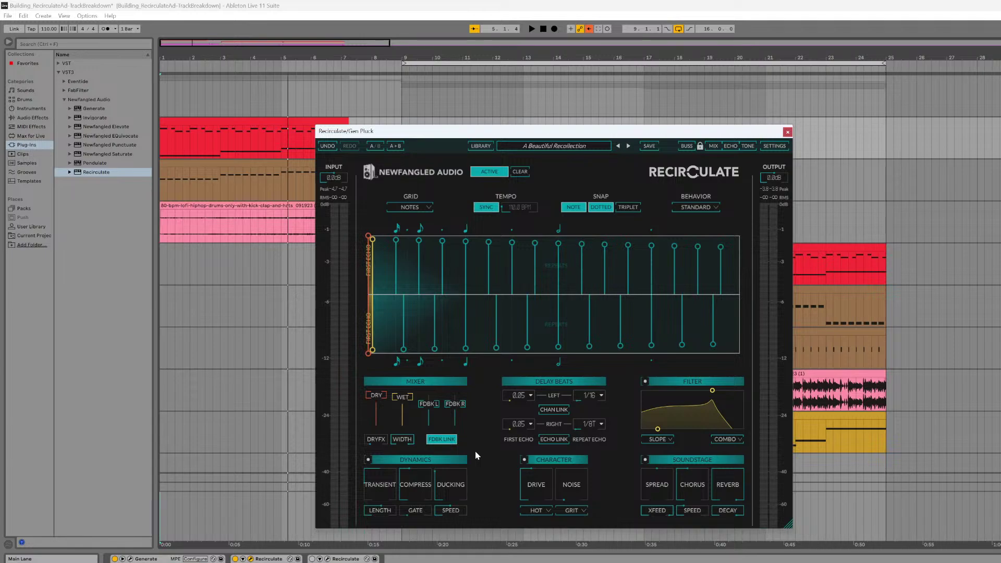
- Play the Gen Pluck intro while adjusting Recirculate's DRYFX amount and bringing the Dry level to 0 dB
{"action": "key", "text": "space"}
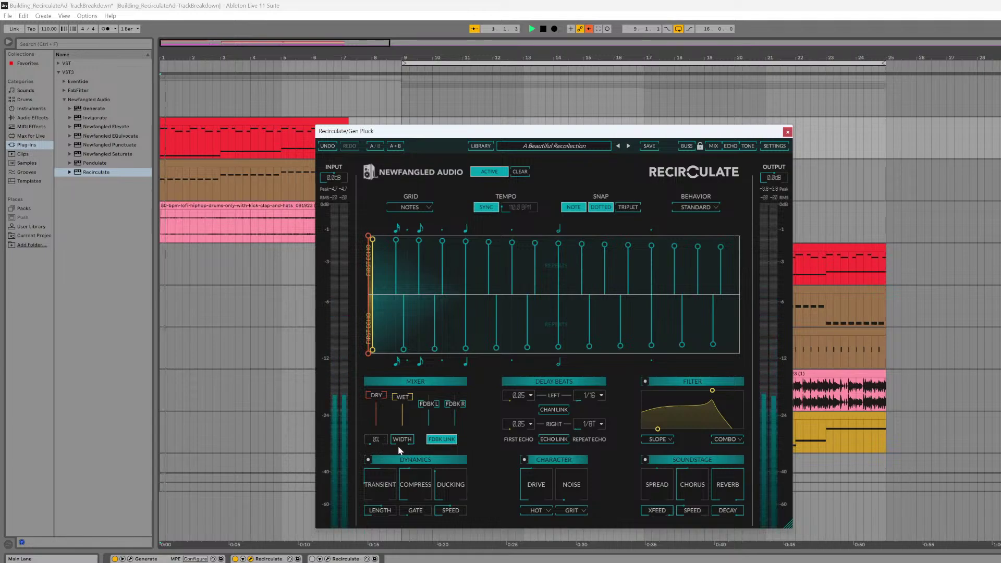
{"action": "left_click_drag", "start_coordinate": [386, 433], "coordinate": [384, 402]}
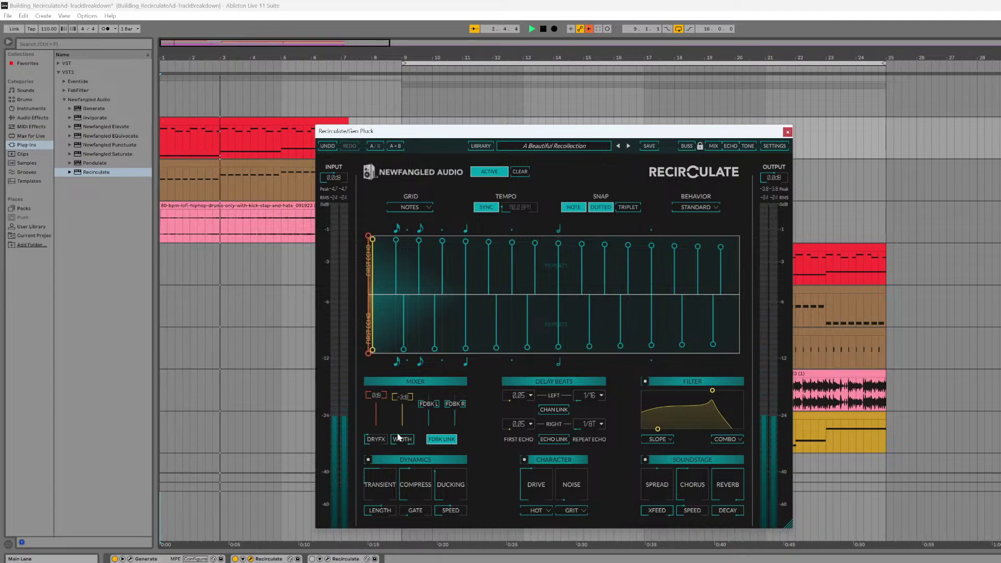
{"action": "left_click_drag", "start_coordinate": [377, 395], "coordinate": [383, 255]}
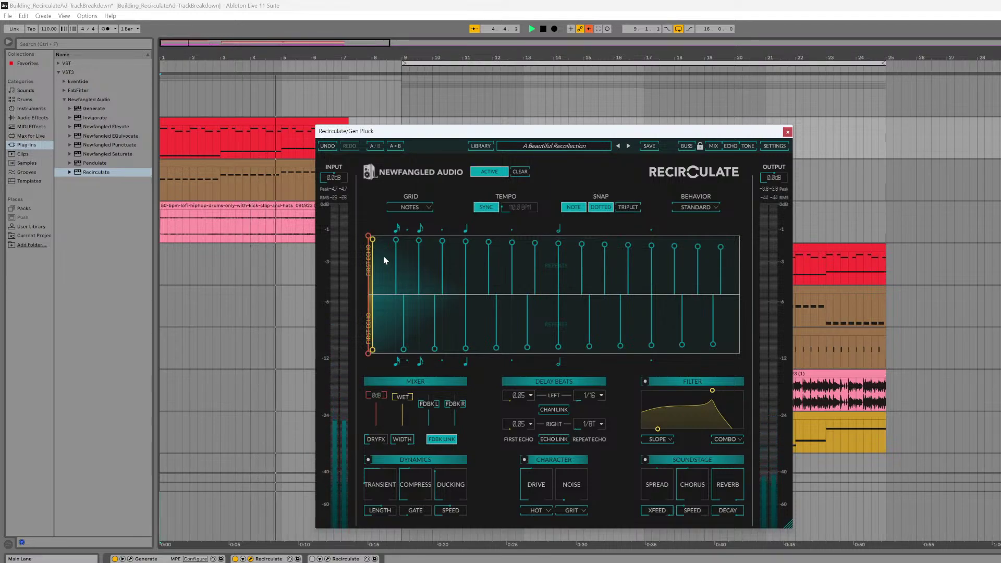
- Bring Recirculate's DRYFX amount down to 0% while the intro plays, and stop playback
{"action": "left_click_drag", "start_coordinate": [378, 439], "coordinate": [390, 527]}
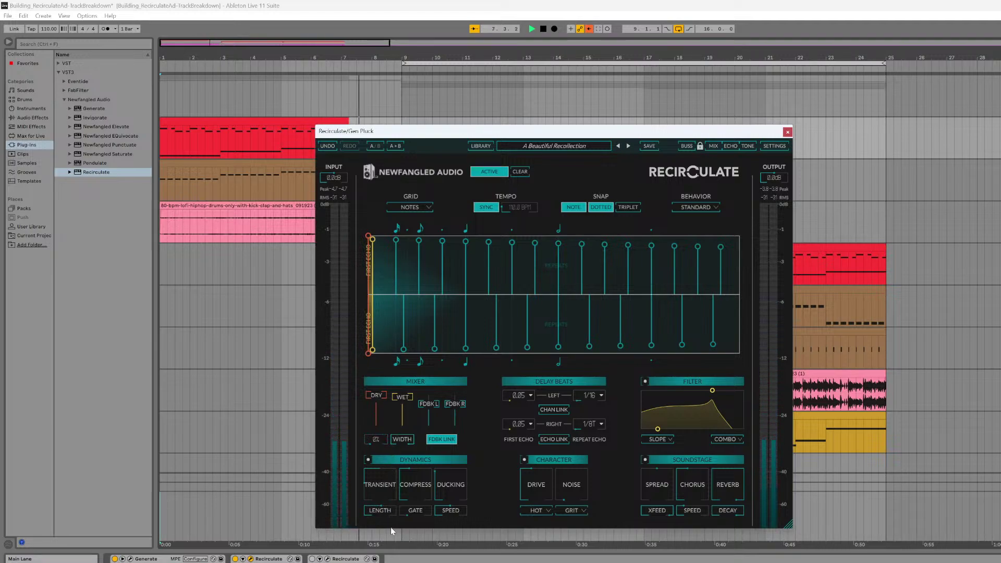
{"action": "key", "text": "space"}
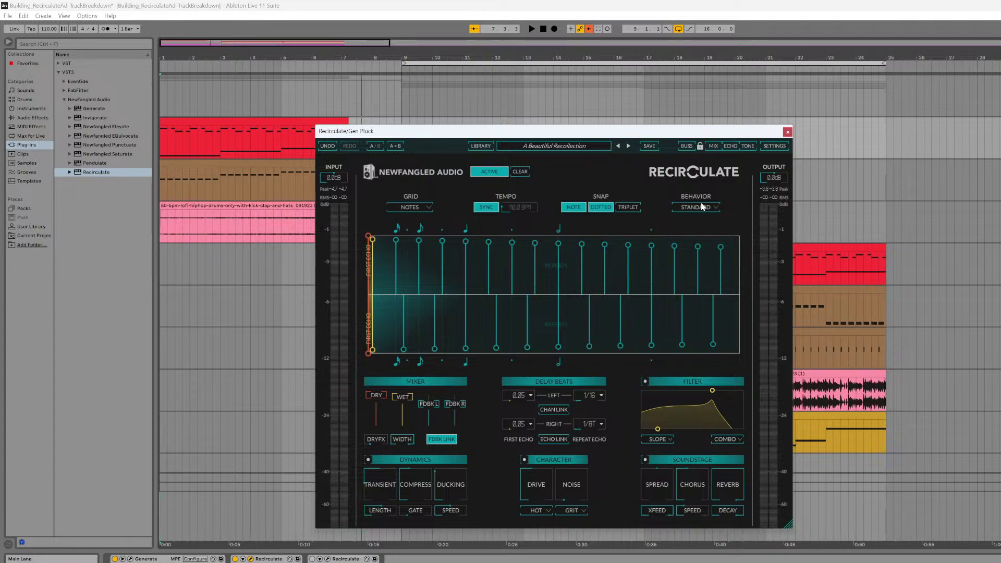
- Play the Gen Pluck intro while adjusting Recirculate's Ducking amount and the Ducking Speed, stopping after each audition
{"action": "mouse_move", "coordinate": [451, 487]}
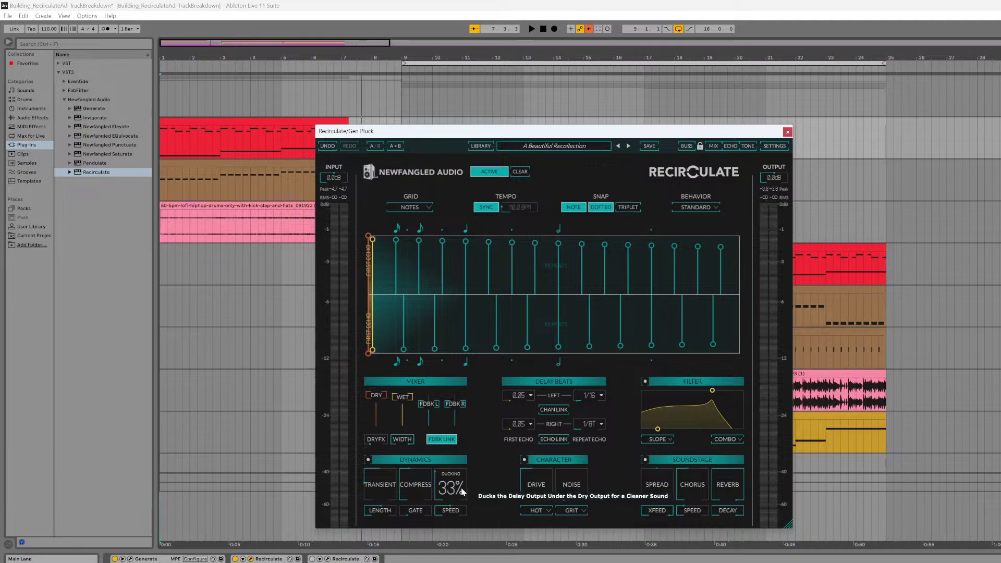
{"action": "key", "text": "space"}
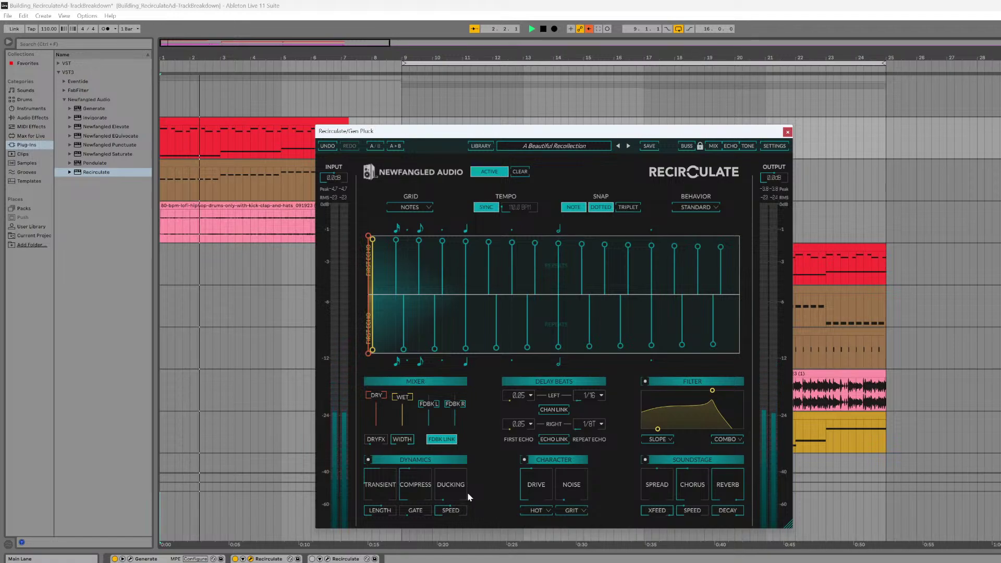
{"action": "mouse_move", "coordinate": [452, 487]}
{"action": "left_mouse_down"}
{"action": "mouse_move", "coordinate": [461, 359]}
{"action": "mouse_move", "coordinate": [451, 486]}
{"action": "mouse_move", "coordinate": [459, 483]}
{"action": "left_mouse_up"}
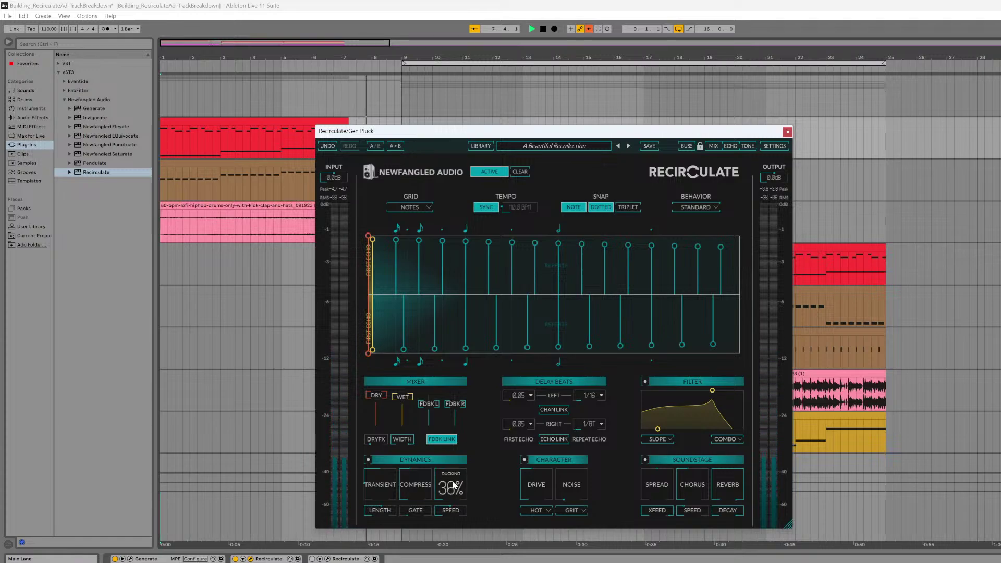
{"action": "key", "text": "space"}
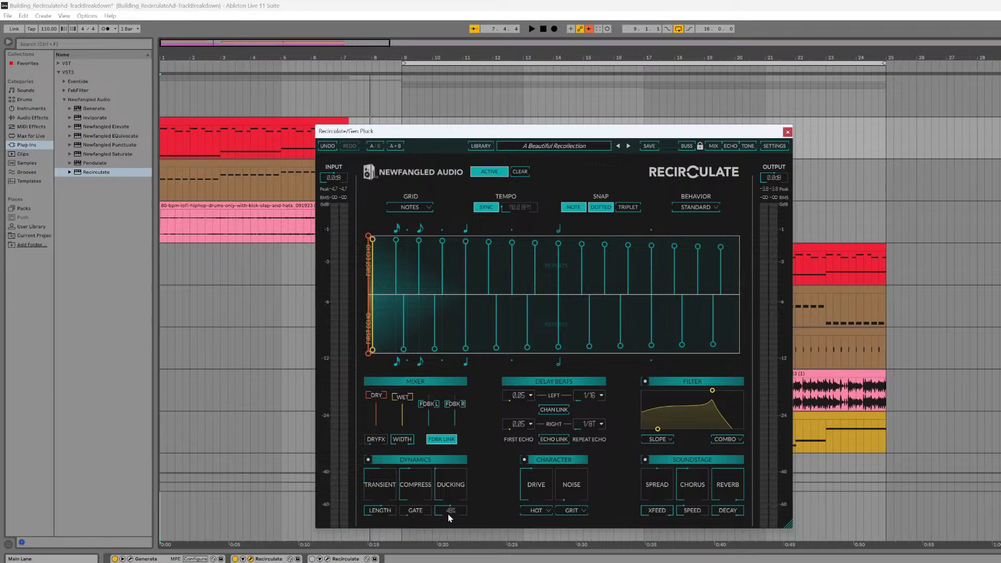
{"action": "key", "text": "space"}
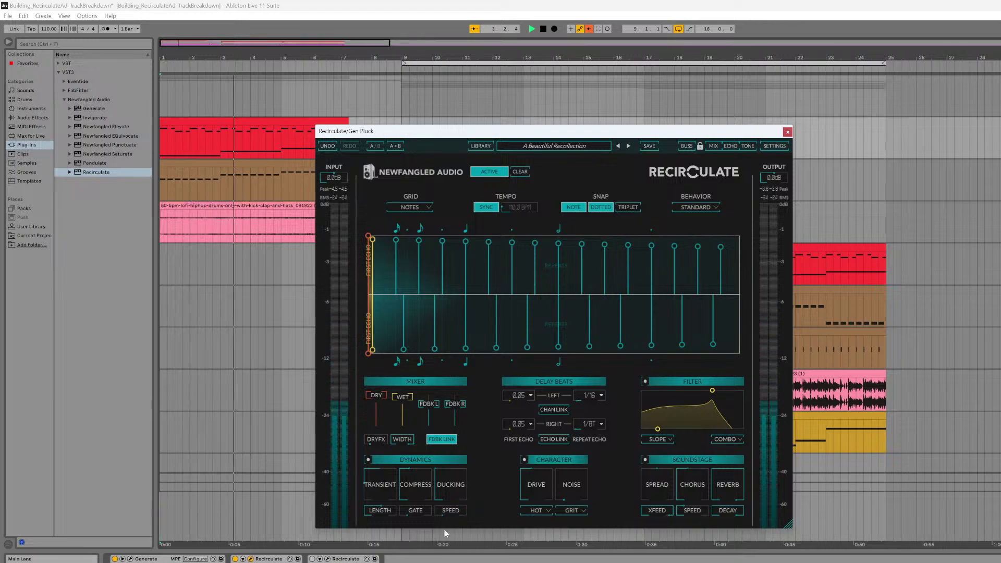
{"action": "left_click_drag", "start_coordinate": [457, 508], "coordinate": [464, 461]}
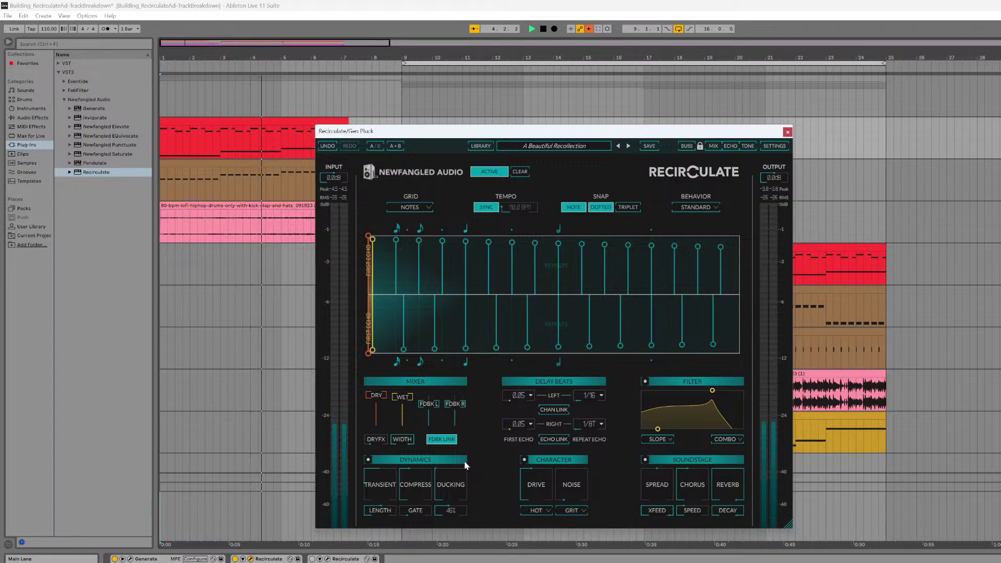
{"action": "key", "text": "space"}
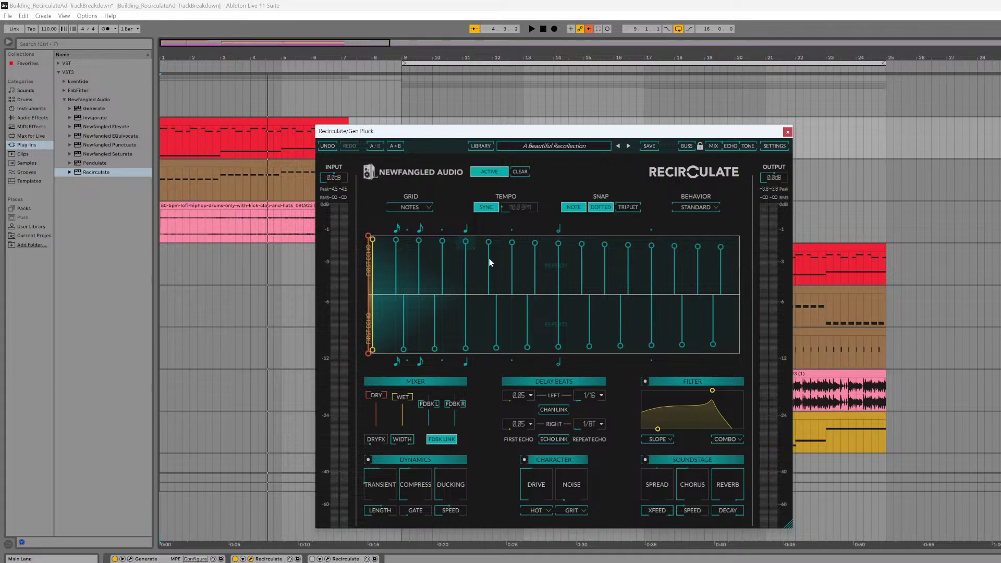
- Set the left channel's Repeat Echo to 0.40 and its First Echo to 1/16 in the echo display
{"action": "left_click_drag", "start_coordinate": [489, 243], "coordinate": [513, 247]}
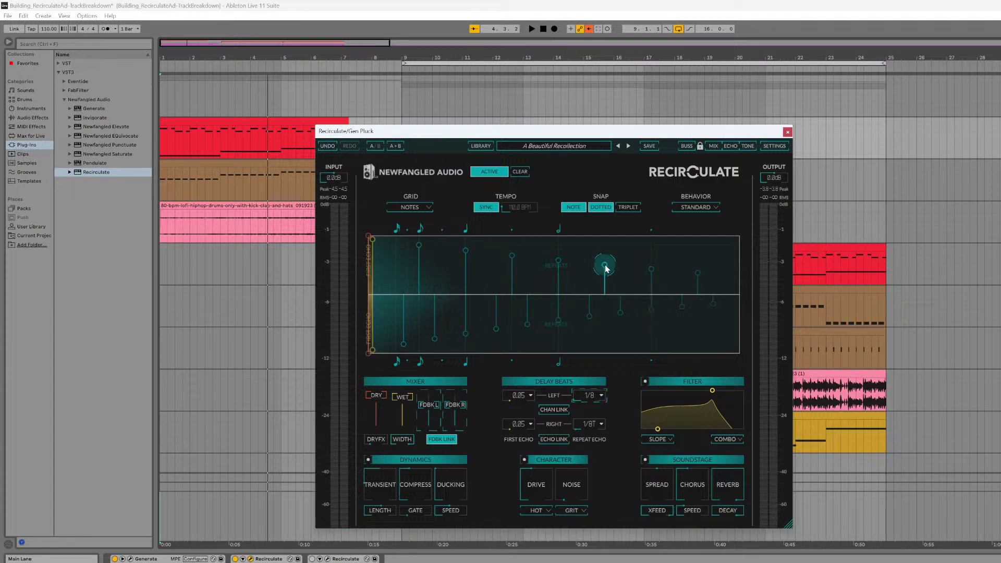
{"action": "left_click_drag", "start_coordinate": [603, 265], "coordinate": [419, 248]}
{"action": "left_click_drag", "start_coordinate": [604, 272], "coordinate": [548, 254]}
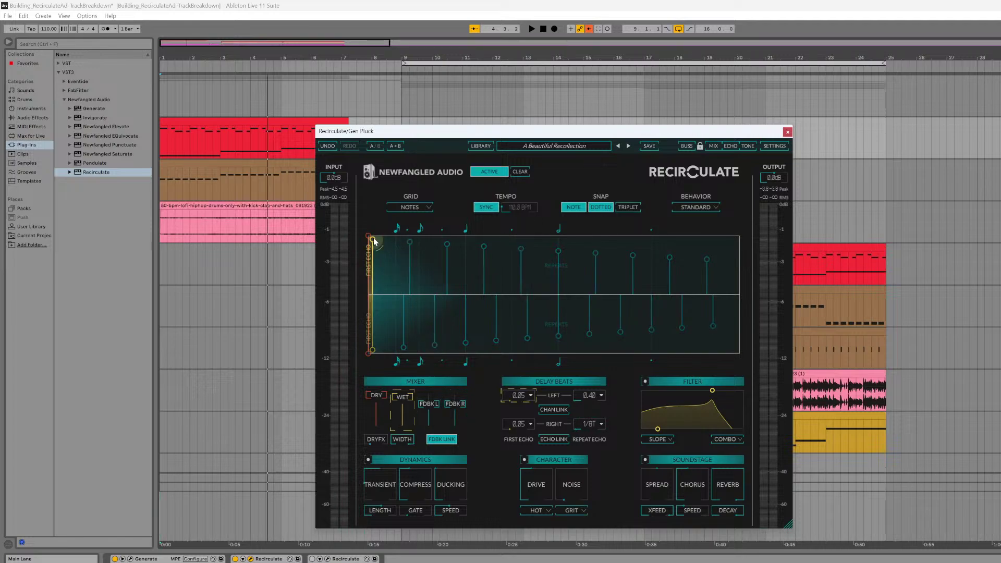
{"action": "mouse_move", "coordinate": [373, 239]}
{"action": "left_mouse_down"}
{"action": "mouse_move", "coordinate": [409, 243]}
{"action": "mouse_move", "coordinate": [392, 243]}
{"action": "left_mouse_up"}
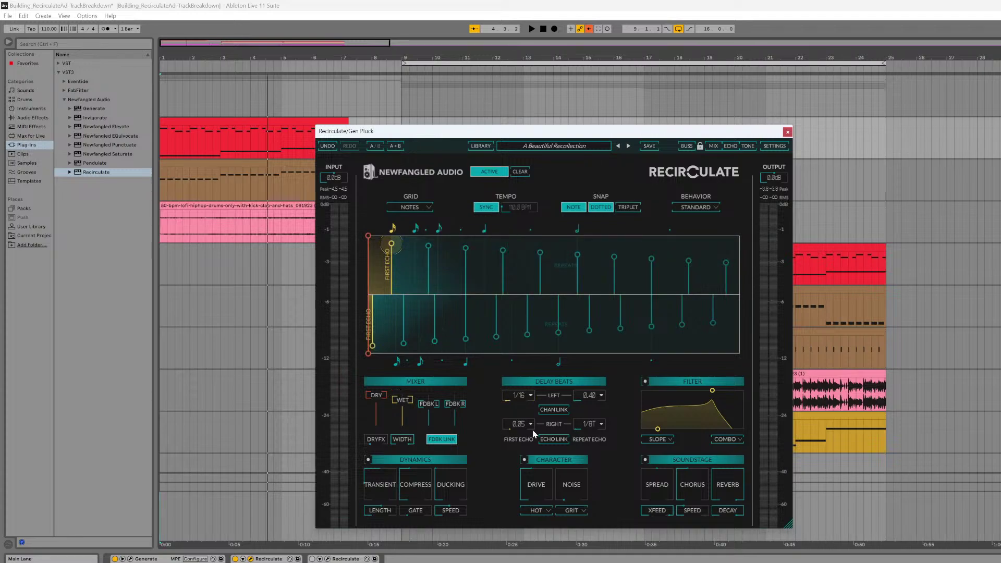
- Try Echo Link on and off, and enable Channel Link so both channels share the left delay times
{"action": "left_click", "coordinate": [556, 440]}
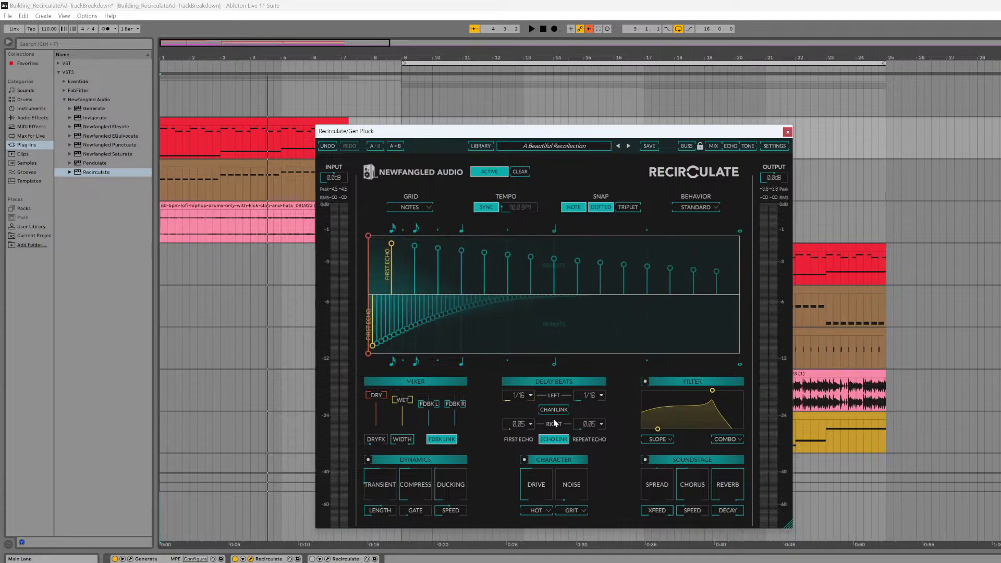
{"action": "left_click", "coordinate": [556, 440]}
{"action": "left_click", "coordinate": [554, 410]}
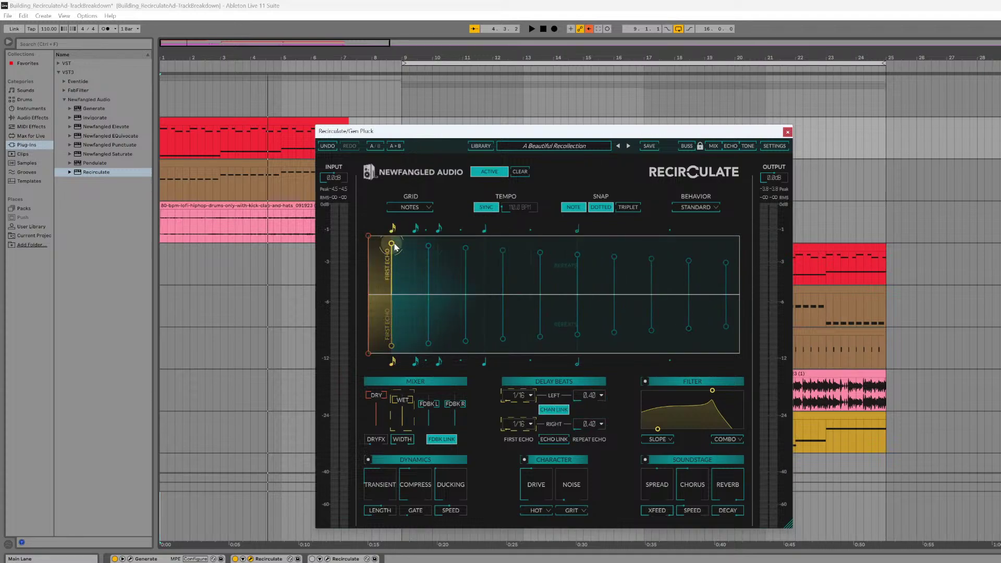
- Set the linked First Echo to 1/8, fine-tune the 0.40 repeats' feedback and play the intro
{"action": "left_click_drag", "start_coordinate": [391, 244], "coordinate": [417, 240]}
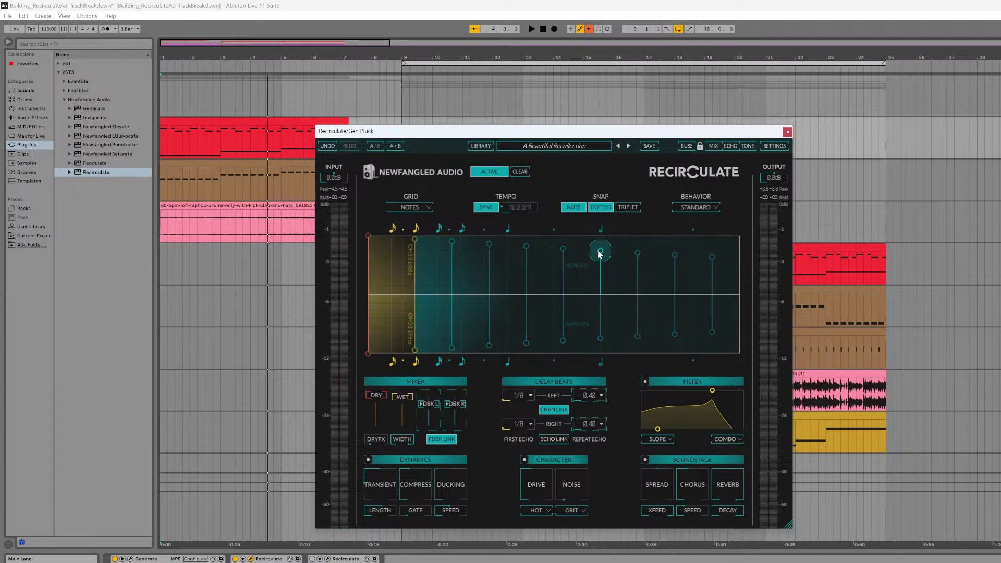
{"action": "mouse_move", "coordinate": [599, 251]}
{"action": "left_mouse_down"}
{"action": "mouse_move", "coordinate": [622, 254]}
{"action": "mouse_move", "coordinate": [599, 252]}
{"action": "left_mouse_up"}
{"action": "key", "text": "space"}
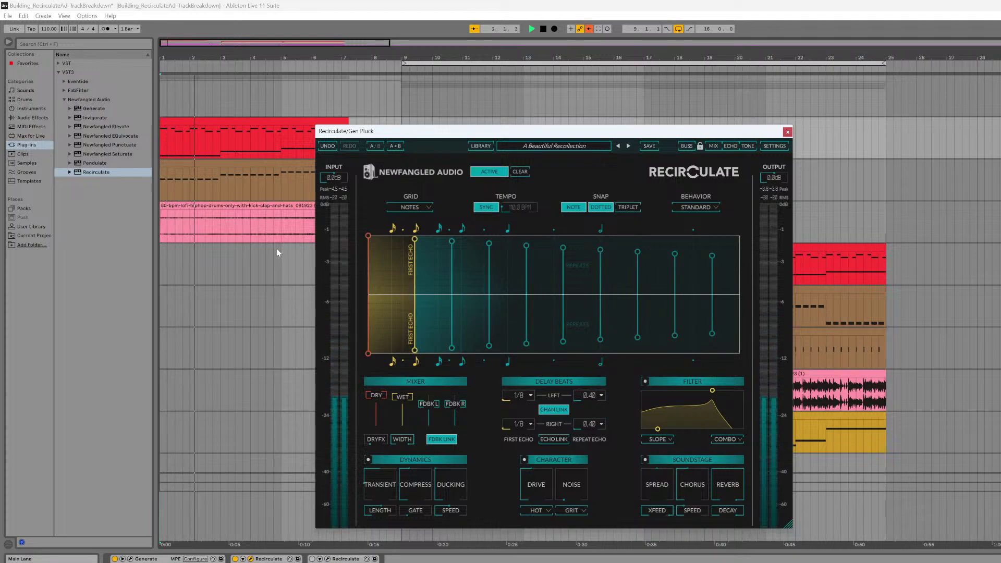
{"action": "key", "text": "space"}
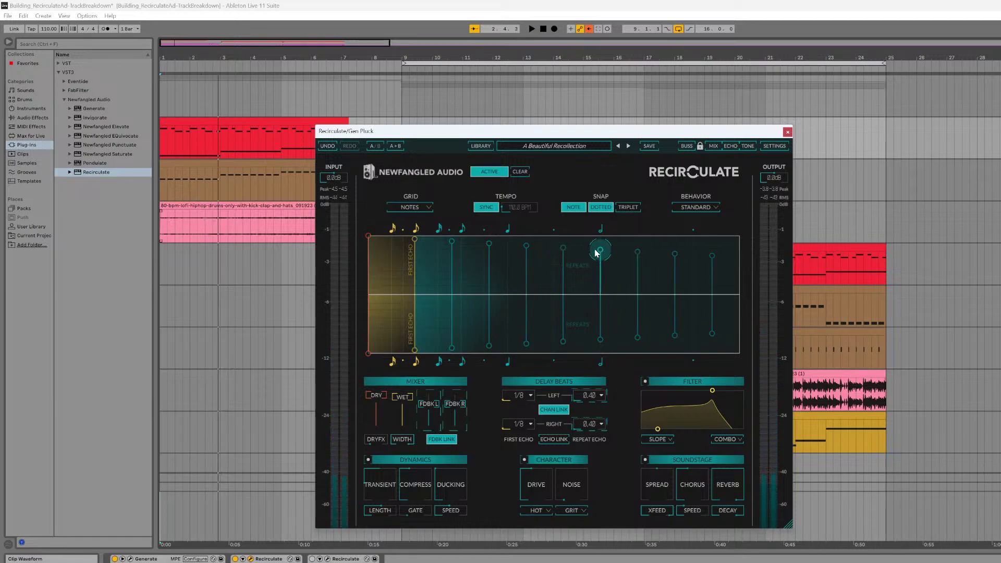
- Set the linked Repeat Echo to 1/4T and play the start of the intro
{"action": "left_click_drag", "start_coordinate": [526, 246], "coordinate": [601, 250]}
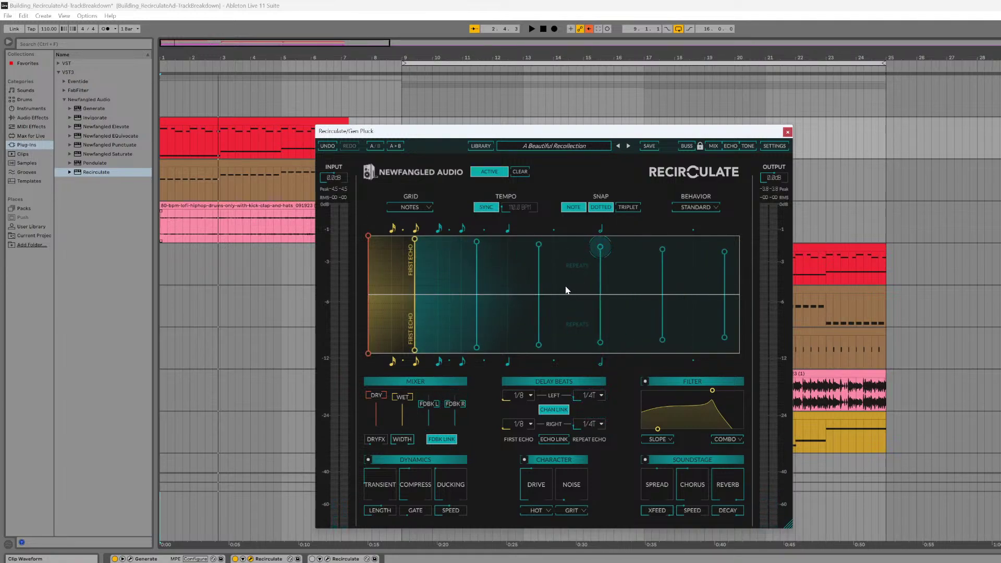
{"action": "key", "text": "space"}
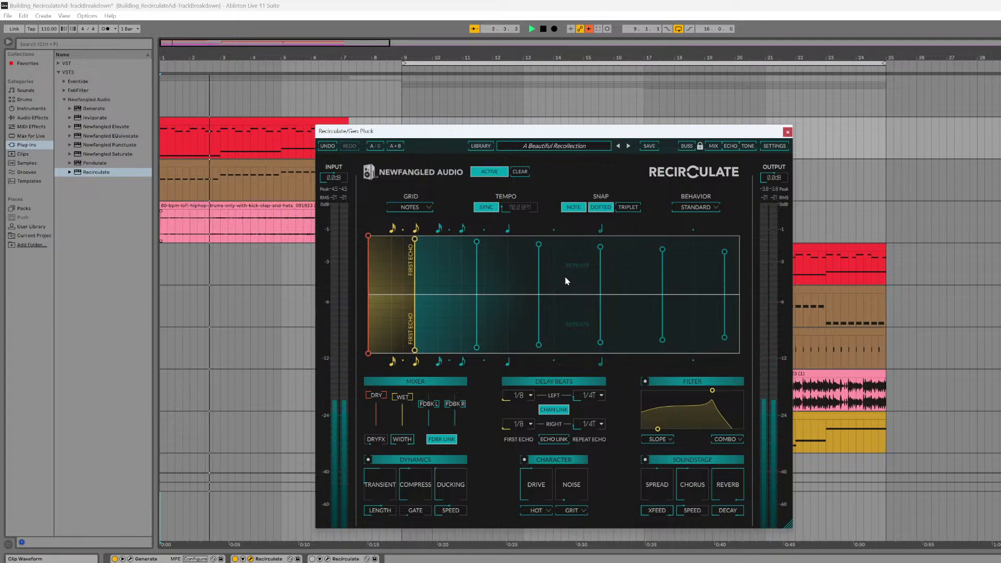
{"action": "key", "text": "space"}
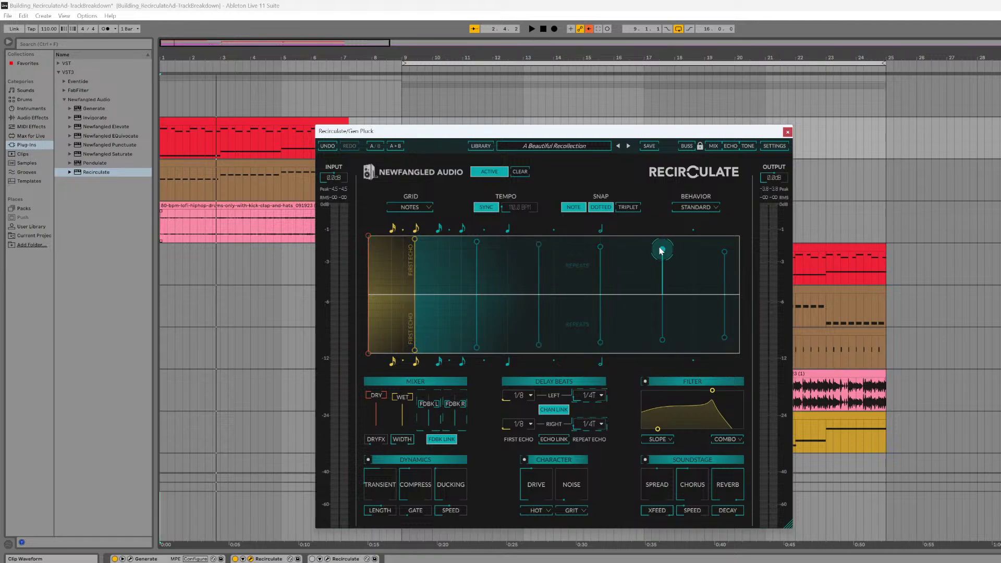
- Set the linked Repeat Echo to 1/8 and audition the pluck from the start
{"action": "left_click_drag", "start_coordinate": [662, 249], "coordinate": [601, 247]}
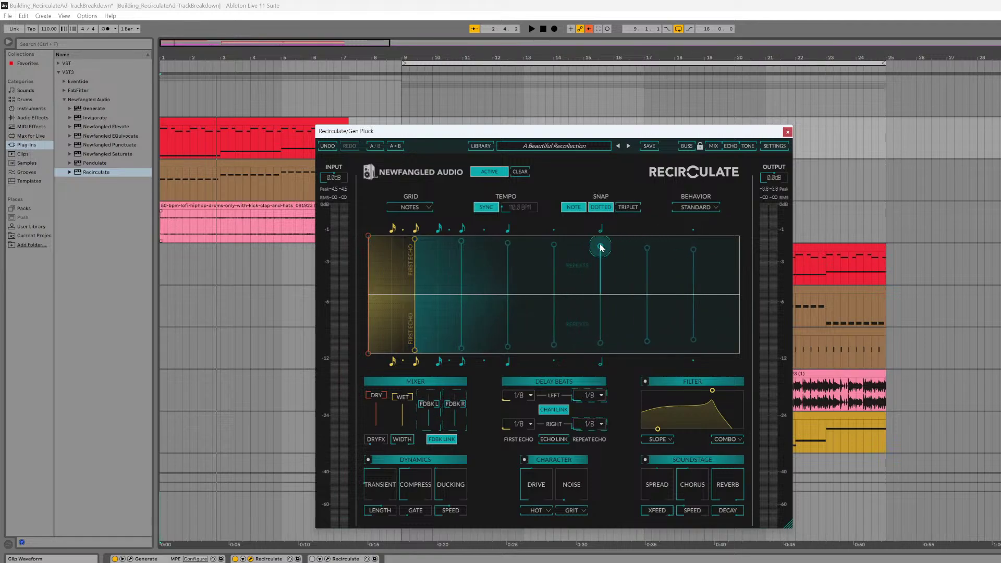
{"action": "key", "text": "space"}
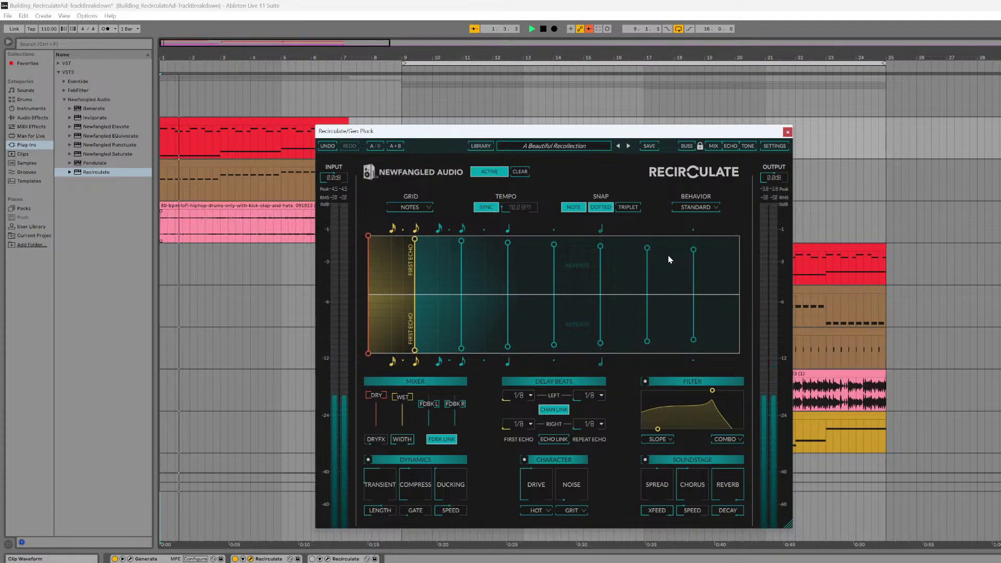
{"action": "key", "text": "space"}
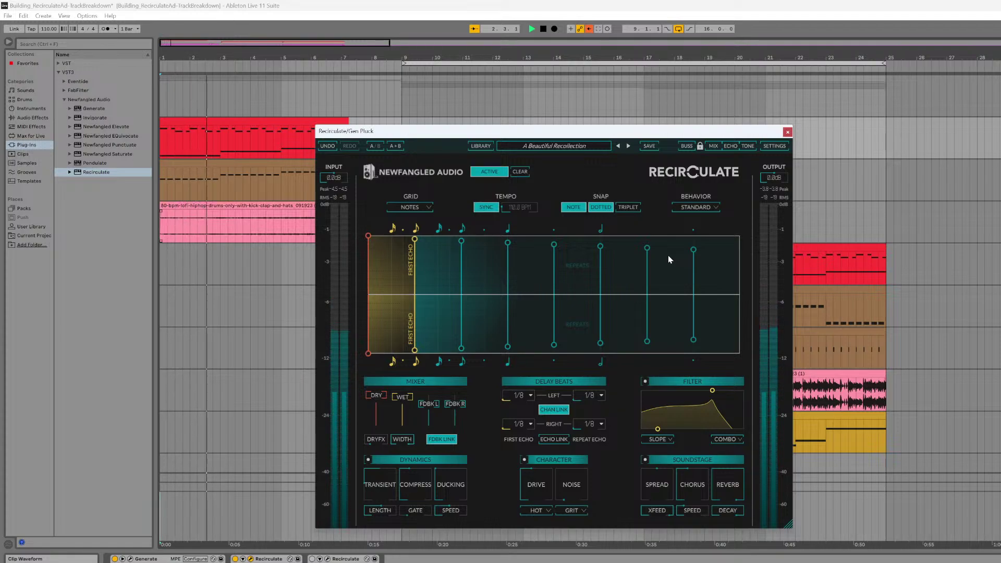
- Return the linked Repeat Echo to 0.40 and audition the opening bars
{"action": "left_click_drag", "start_coordinate": [647, 251], "coordinate": [599, 246]}
{"action": "key", "text": "space"}
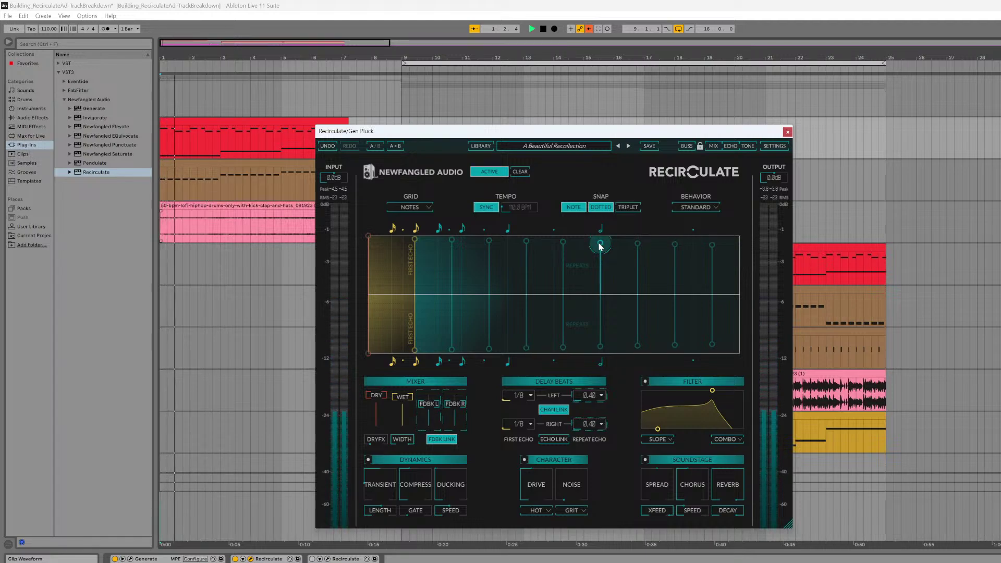
{"action": "key", "text": "space"}
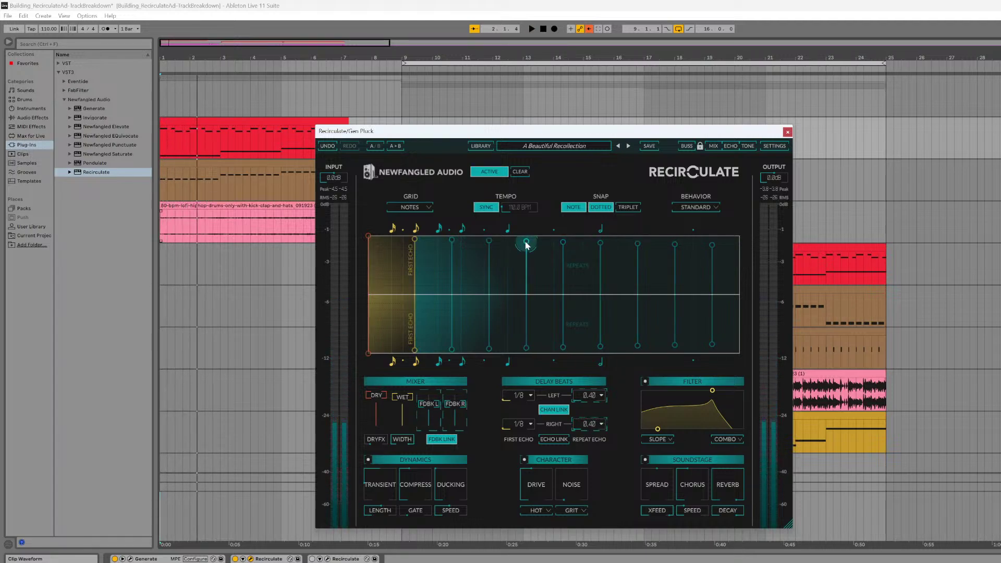
- Switch the linked Repeat Echo to 1/4T and listen to the opening bars for comparison
{"action": "left_click_drag", "start_coordinate": [526, 244], "coordinate": [598, 249]}
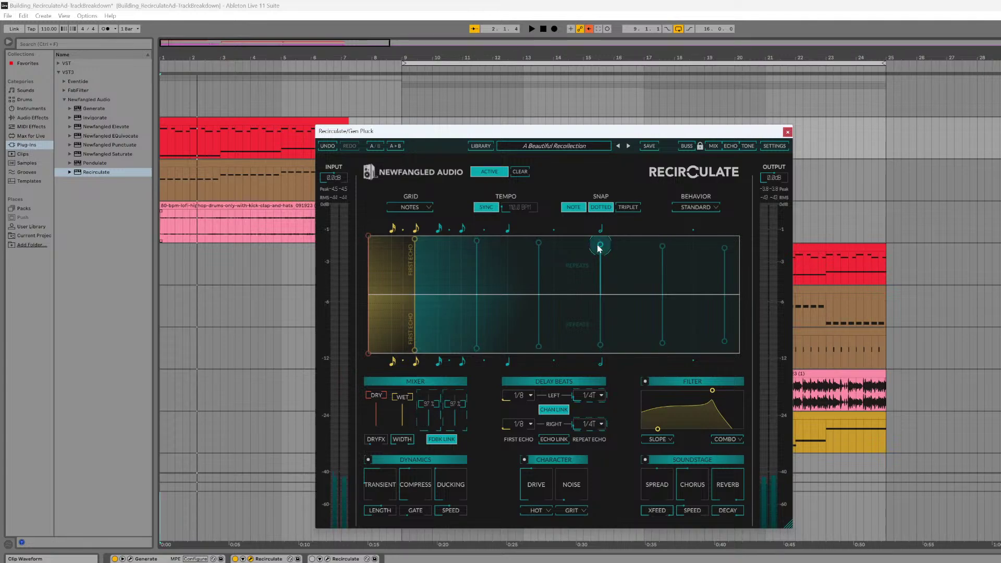
{"action": "key", "text": "space"}
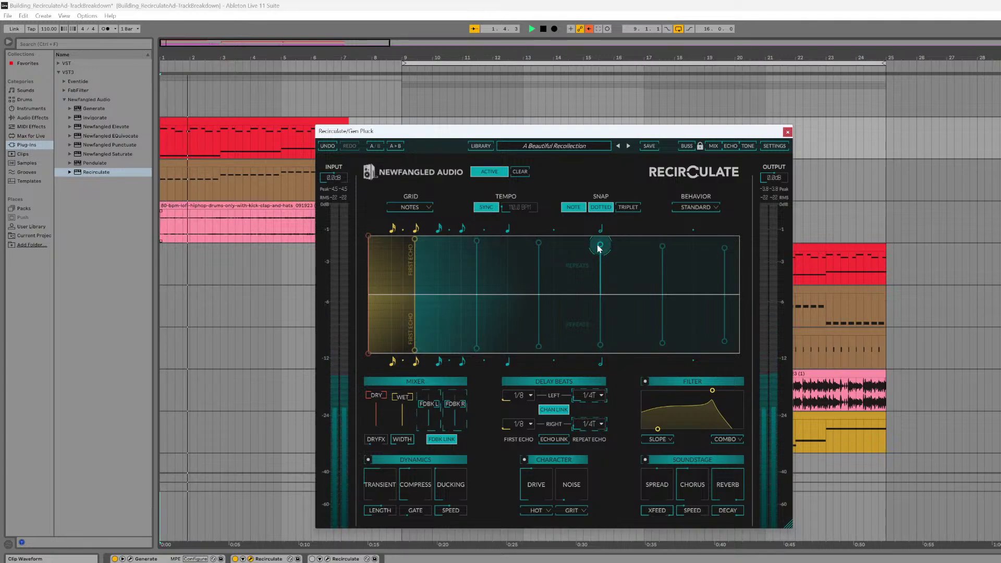
{"action": "key", "text": "space"}
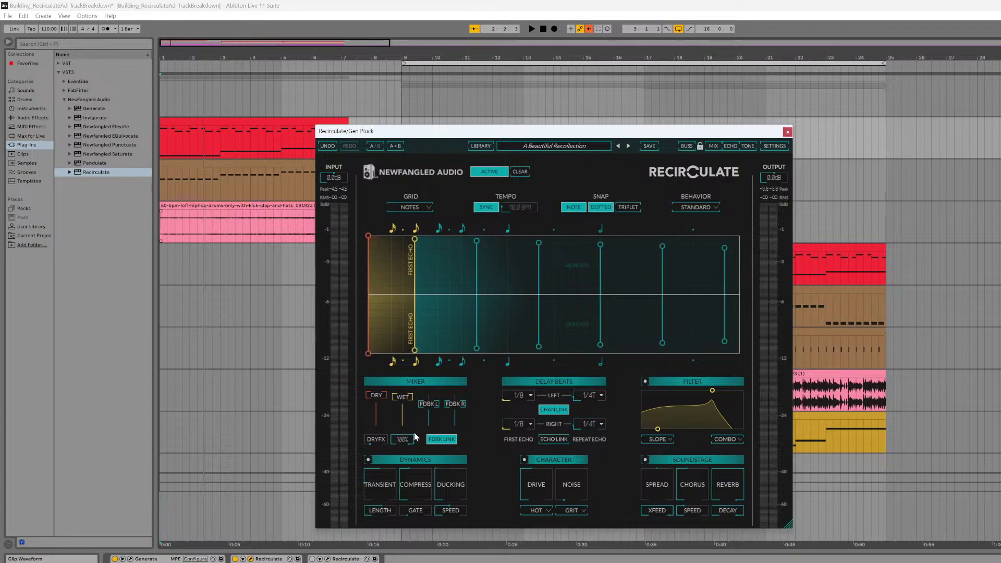
- Enable Echo Link, set all first and repeat echoes to 0.40 and play the intro
{"action": "left_click", "coordinate": [561, 440]}
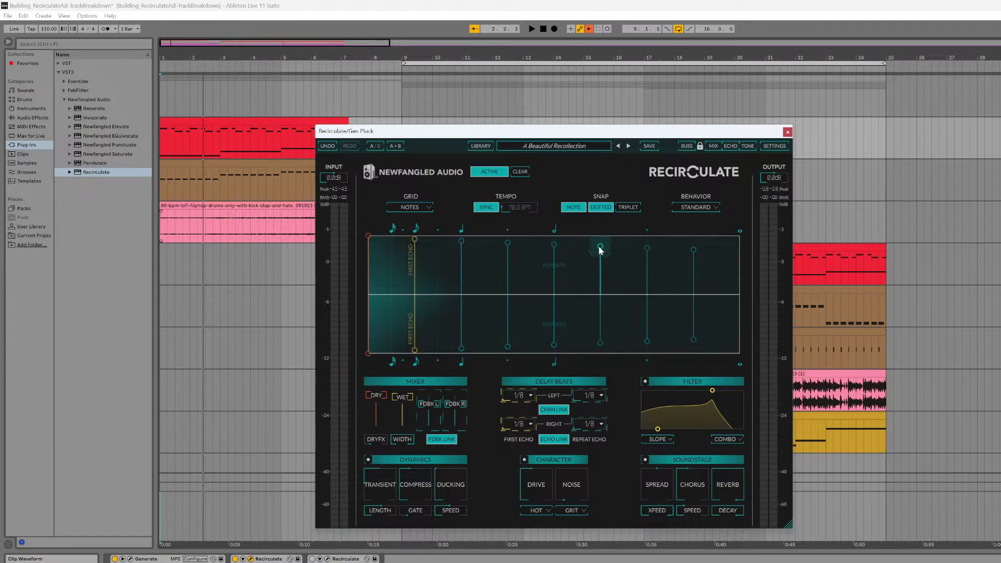
{"action": "left_click_drag", "start_coordinate": [599, 247], "coordinate": [556, 247]}
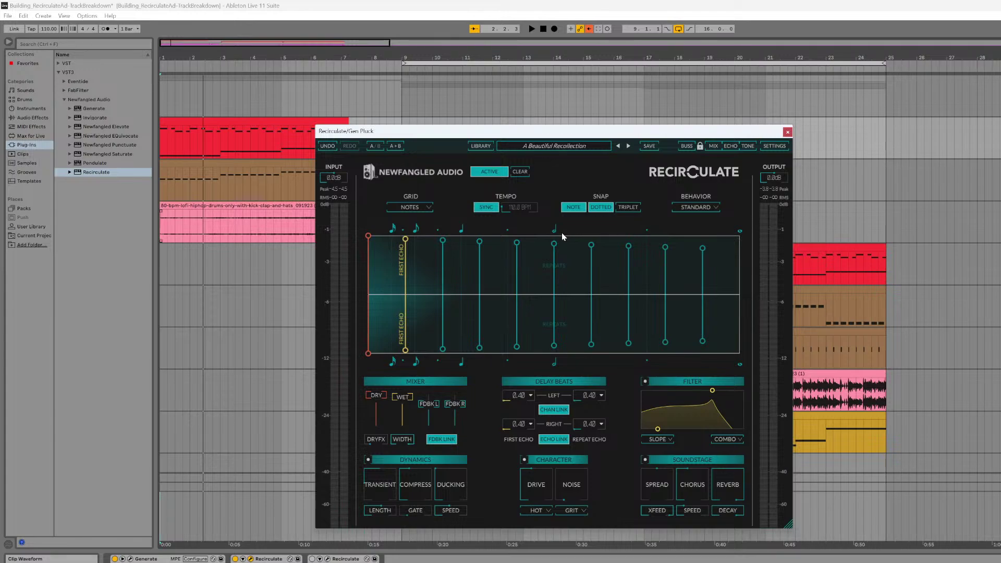
{"action": "key", "text": "space"}
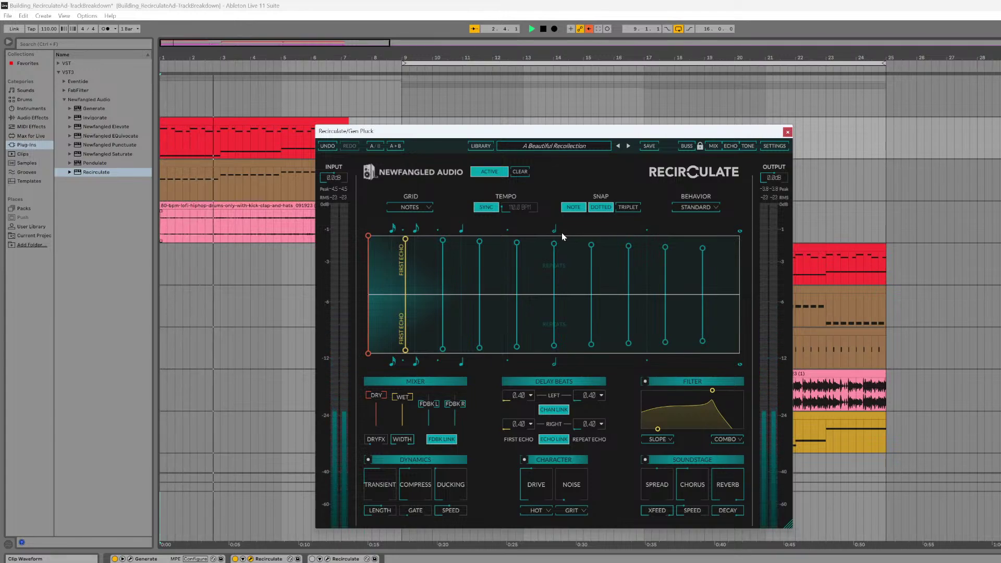
{"action": "key", "text": "space"}
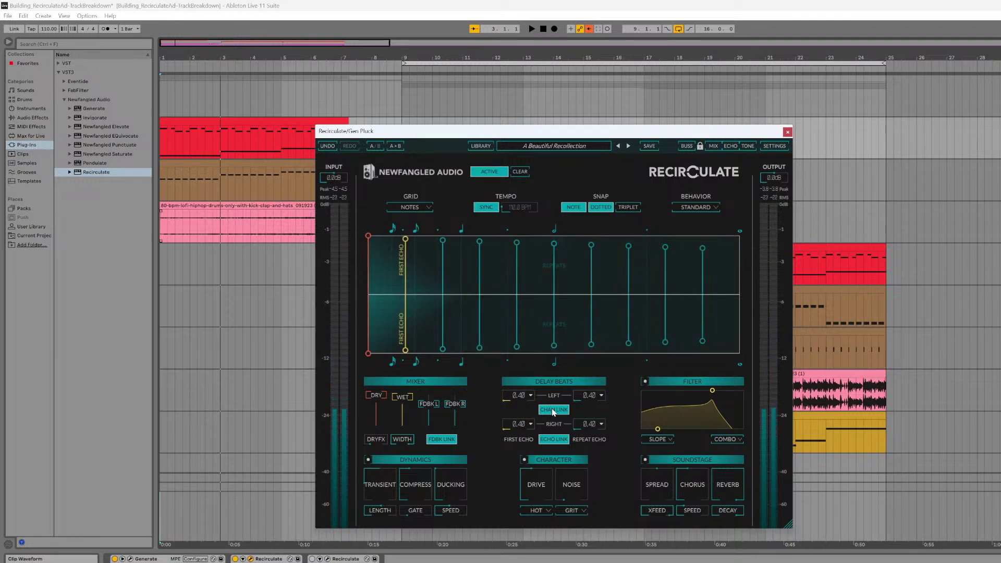
- Disable Echo Link, set First Echo to 1/8 and Repeat Echo to 0.40, audition the pluck, and close Recirculate
{"action": "left_click", "coordinate": [554, 442]}
{"action": "left_click_drag", "start_coordinate": [405, 239], "coordinate": [416, 240]}
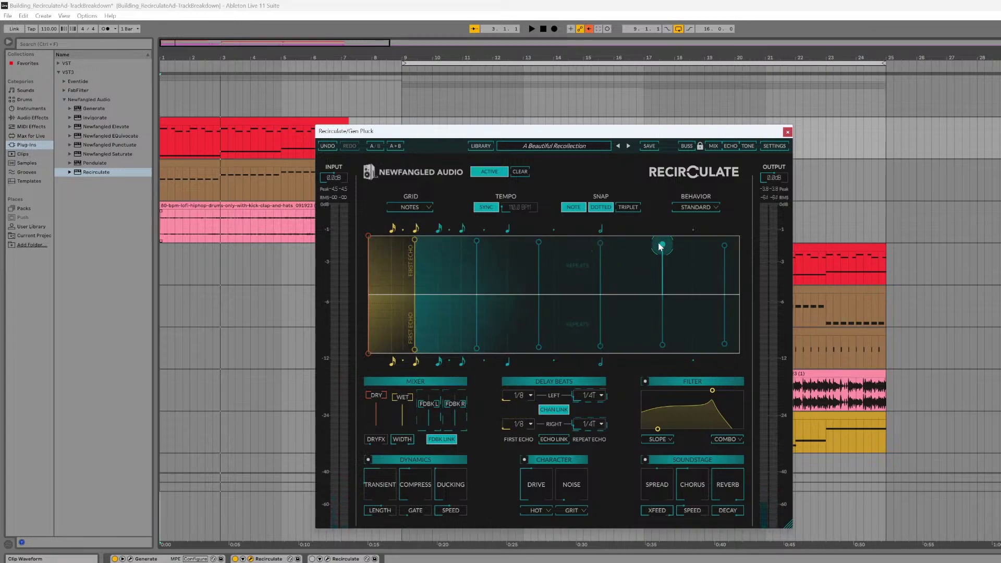
{"action": "left_click_drag", "start_coordinate": [660, 246], "coordinate": [601, 250]}
{"action": "key", "text": "space"}
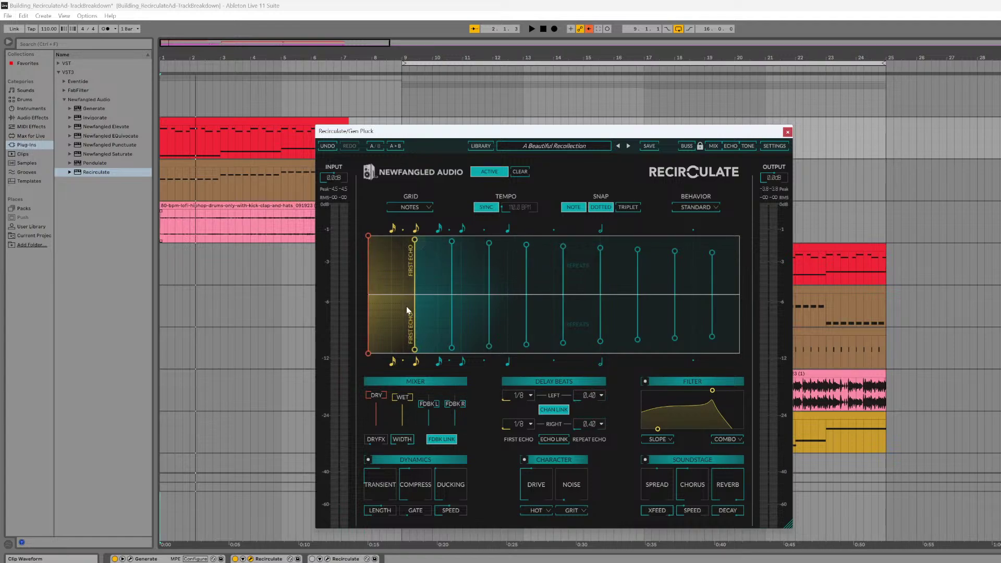
{"action": "left_click", "coordinate": [787, 131]}
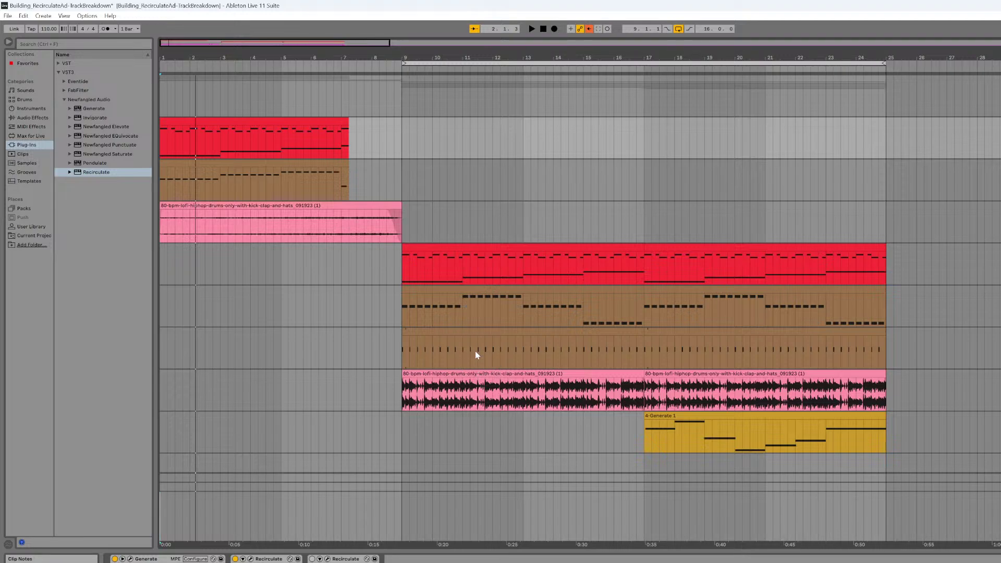
- Open the last intro clip on the upper vocal track to examine its warp settings, and audition the arrangement from about bar 7
{"action": "scroll", "coordinate": [448, 323], "scroll_direction": "down", "scroll_amount": 5}
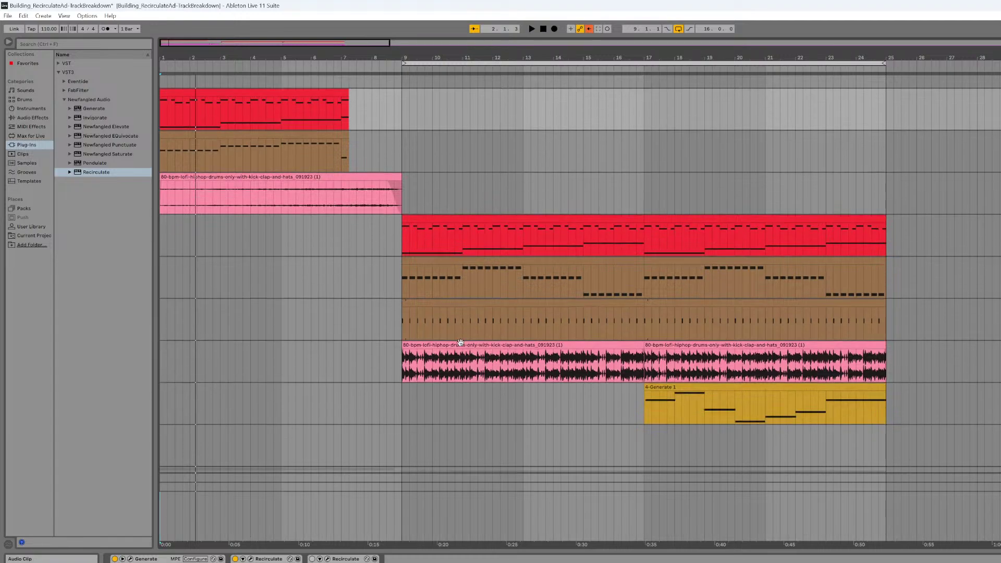
{"action": "scroll", "coordinate": [446, 369], "scroll_direction": "down", "scroll_amount": 1}
{"action": "left_click", "coordinate": [379, 371]}
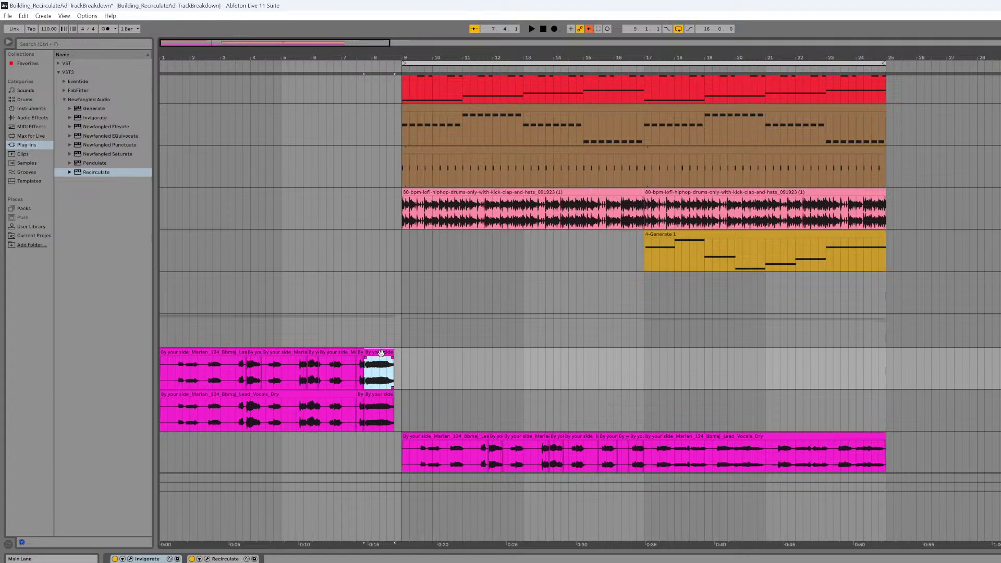
{"action": "double_click", "coordinate": [381, 354]}
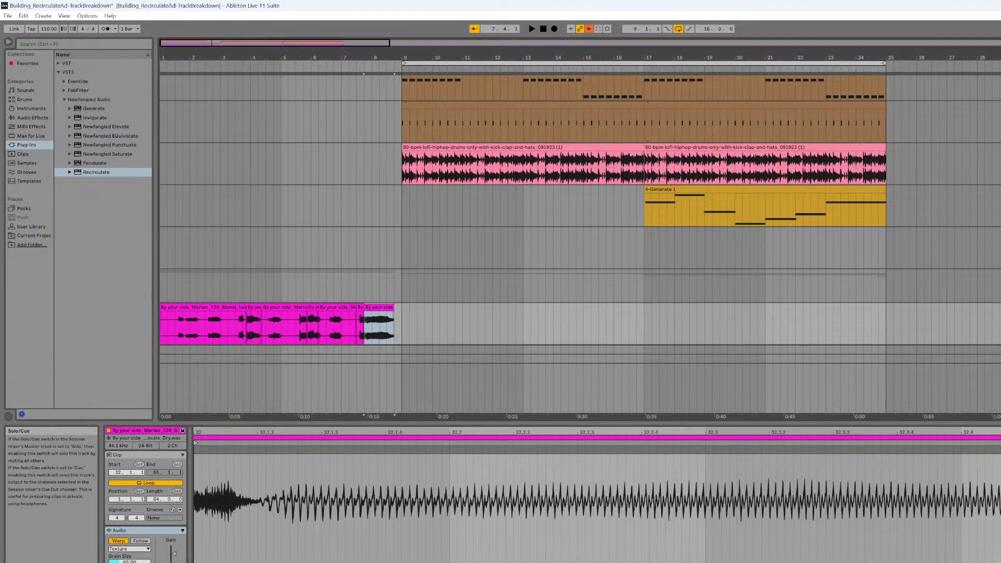
{"action": "left_click", "coordinate": [354, 64]}
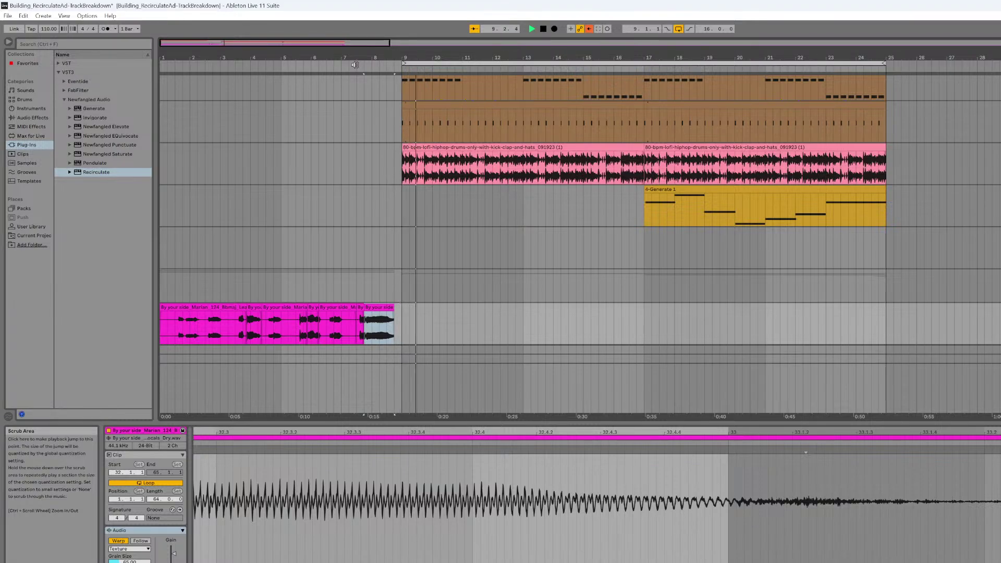
{"action": "key", "text": "space"}
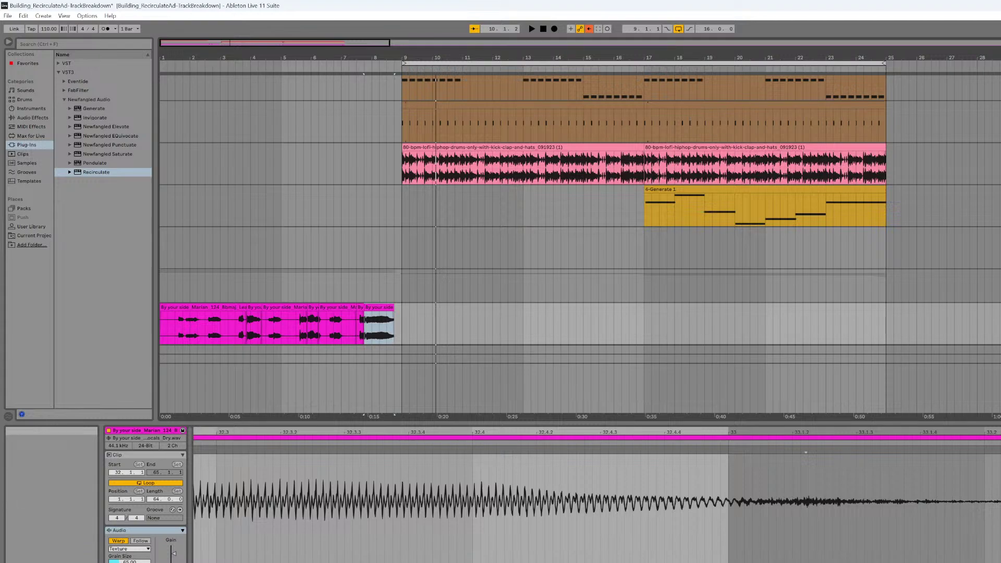
- Open Recirculate on the Main Vox track, try its Granular Spray control and move the plugin window clear of the vocal clips
{"action": "key", "text": "shift+Tab"}
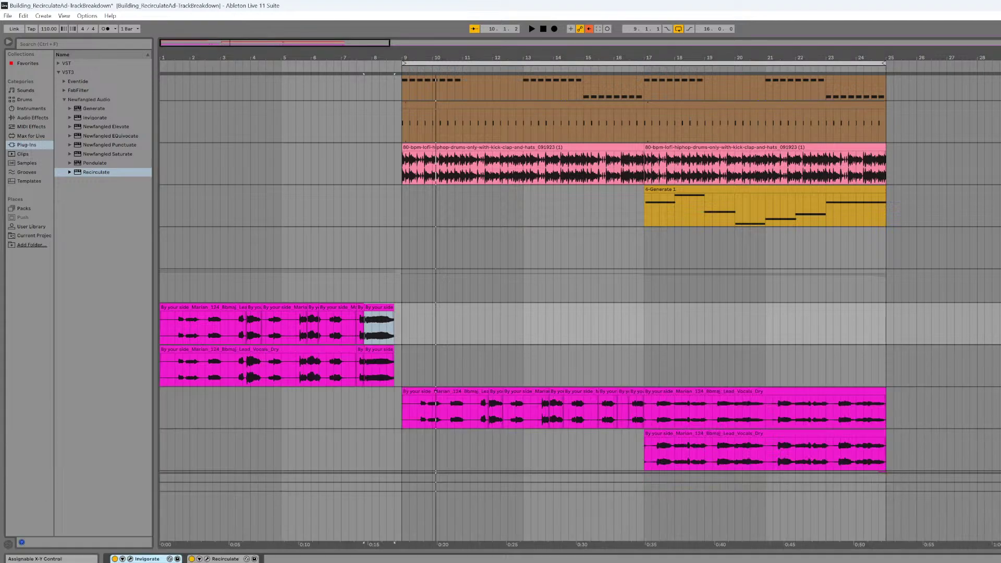
{"action": "left_click", "coordinate": [207, 558]}
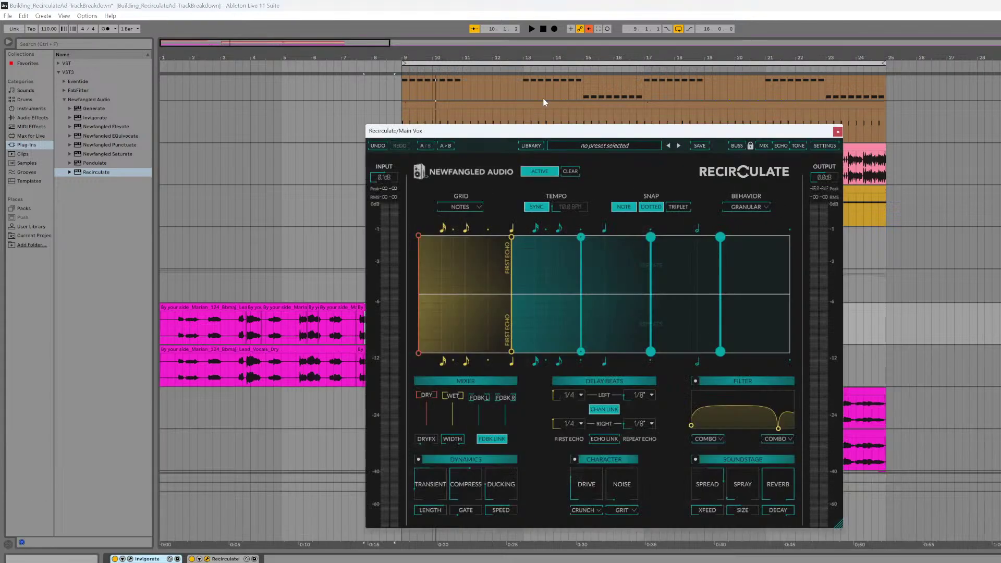
{"action": "left_click_drag", "start_coordinate": [534, 131], "coordinate": [381, 84]}
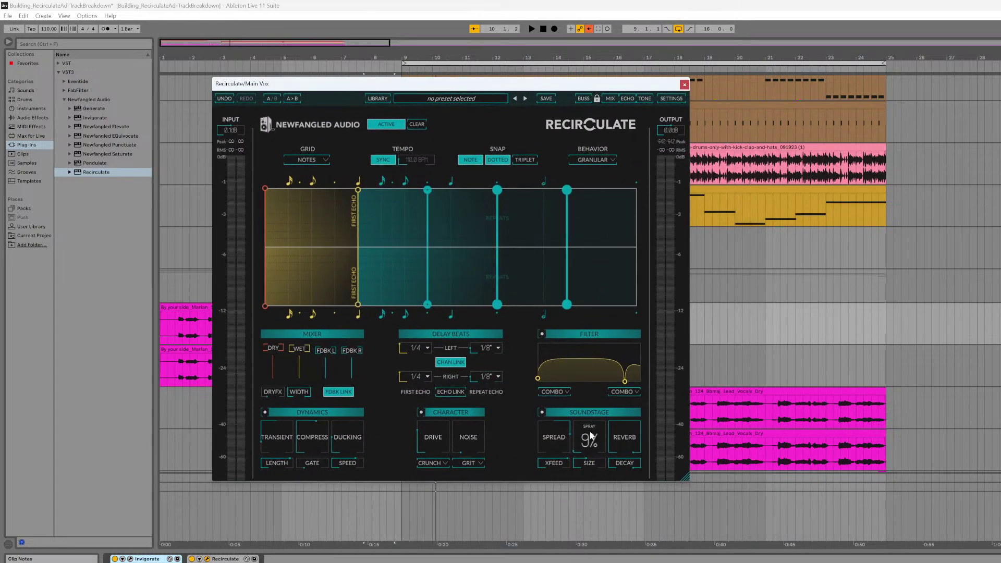
{"action": "mouse_move", "coordinate": [591, 437]}
{"action": "left_mouse_down"}
{"action": "mouse_move", "coordinate": [598, 442]}
{"action": "mouse_move", "coordinate": [600, 414]}
{"action": "mouse_move", "coordinate": [600, 442]}
{"action": "left_mouse_up"}
{"action": "mouse_move", "coordinate": [447, 86]}
{"action": "left_mouse_down"}
{"action": "mouse_move", "coordinate": [773, 189]}
{"action": "mouse_move", "coordinate": [860, 204]}
{"action": "mouse_move", "coordinate": [918, 165]}
{"action": "mouse_move", "coordinate": [908, 162]}
{"action": "left_mouse_up"}
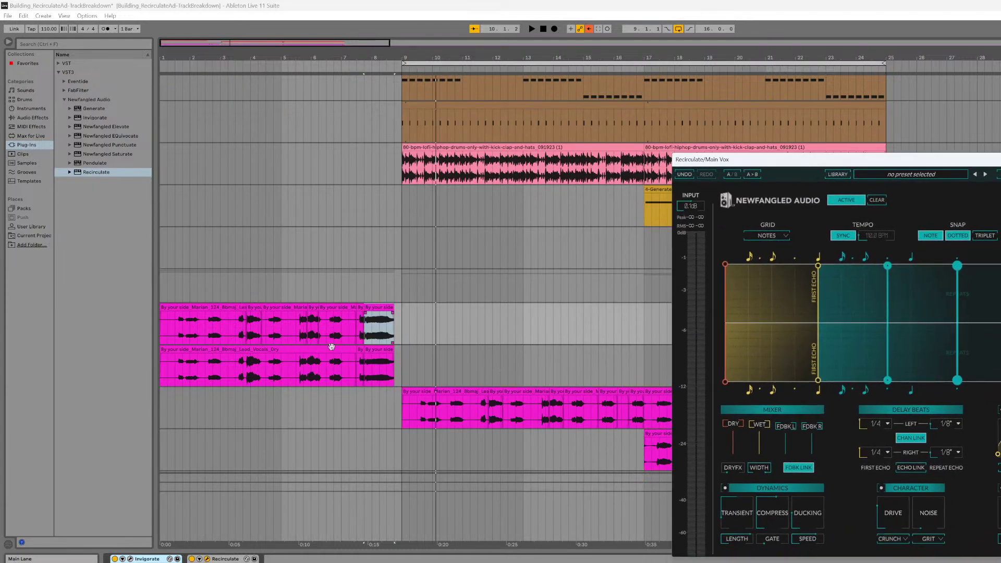
- Place the playback start at 1.3.1 in the Main Vox intro and bring the Recirculate window back over the arrangement
{"action": "left_click", "coordinate": [187, 305]}
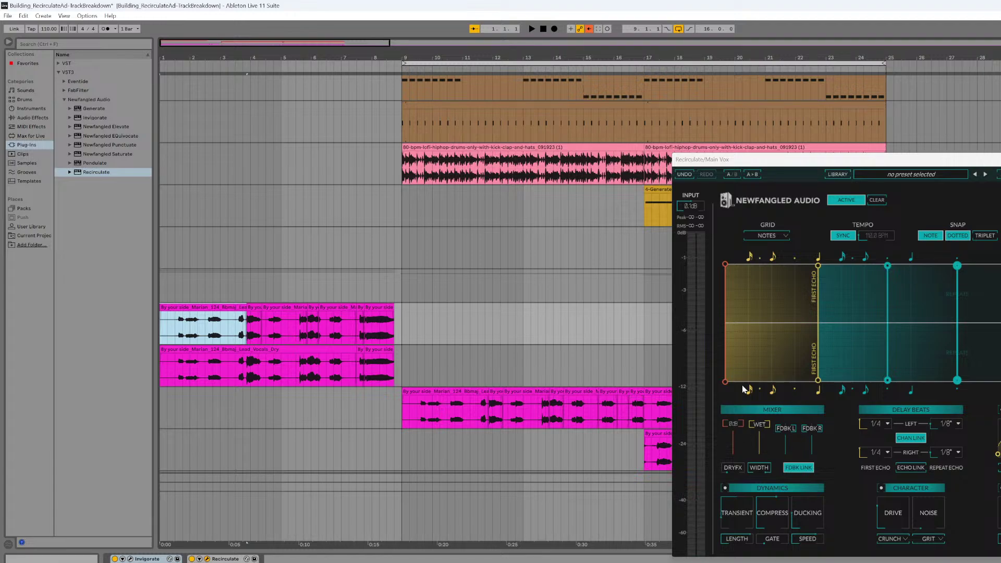
{"action": "left_click", "coordinate": [175, 332]}
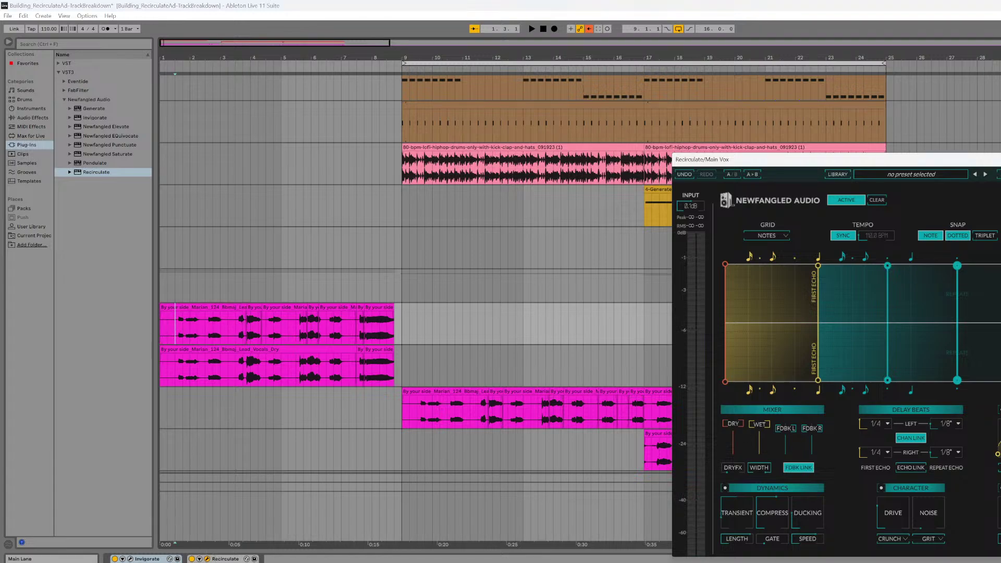
{"action": "left_click_drag", "start_coordinate": [730, 160], "coordinate": [265, 103]}
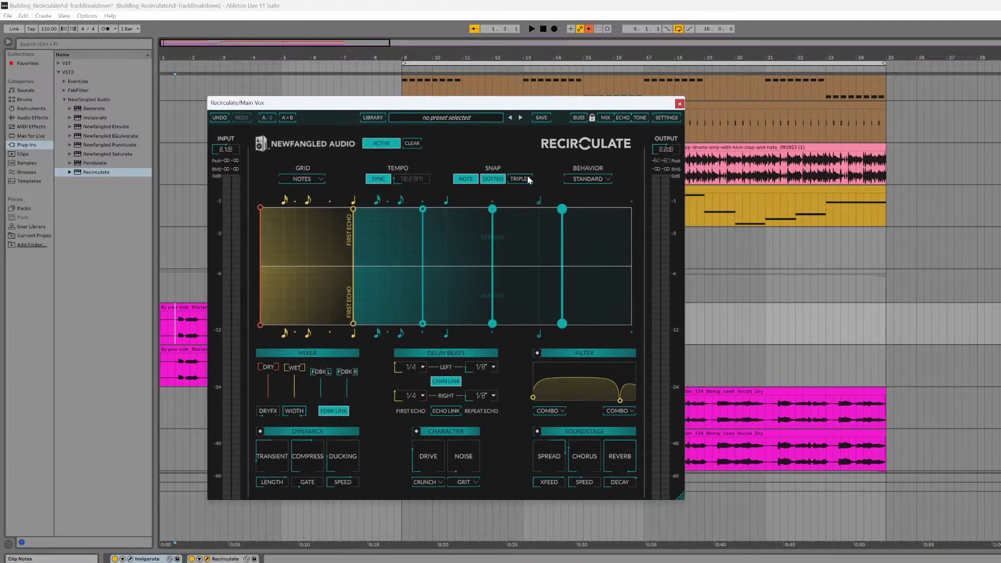
- Switch Main Vox's Recirculate Behavior to Granular and set Spray to 0%
{"action": "left_click", "coordinate": [600, 178]}
{"action": "left_click", "coordinate": [612, 227]}
{"action": "left_click_drag", "start_coordinate": [599, 439], "coordinate": [596, 501]}
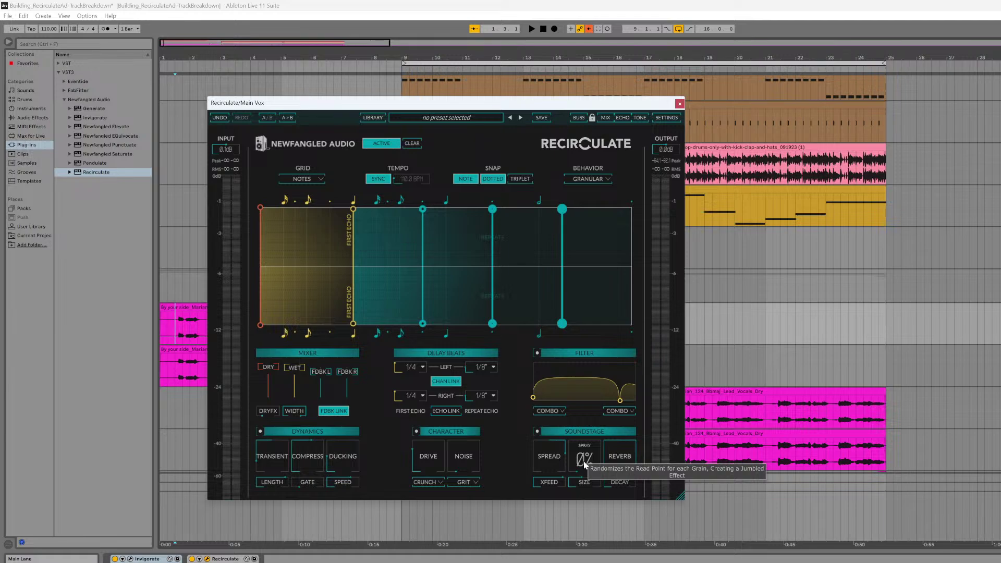
- Play the intro vocals from 1.3.1 while gradually raising the Granular Spray from 0% past 55%, and stop playback
{"action": "key", "text": "space"}
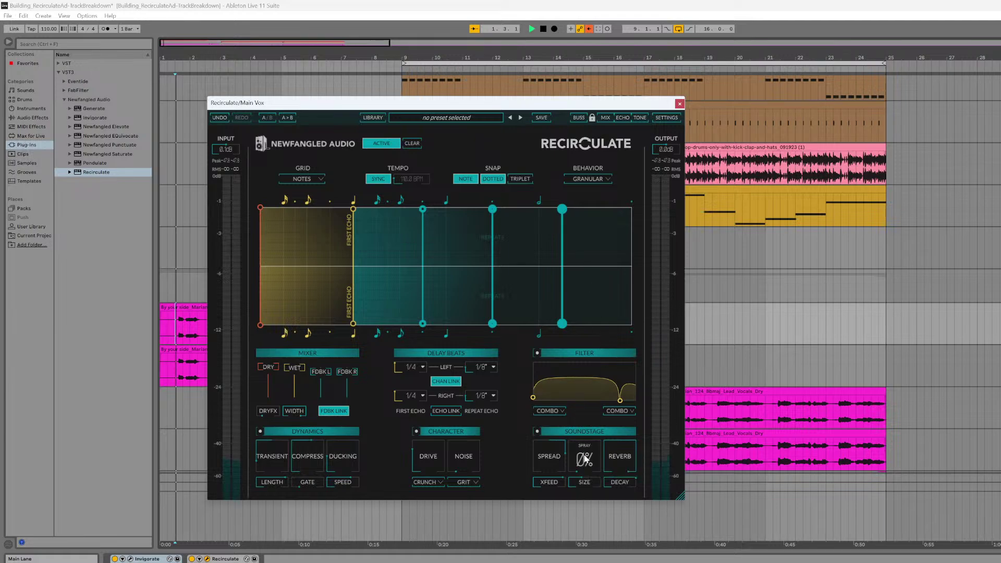
{"action": "left_click_drag", "start_coordinate": [585, 455], "coordinate": [582, 449]}
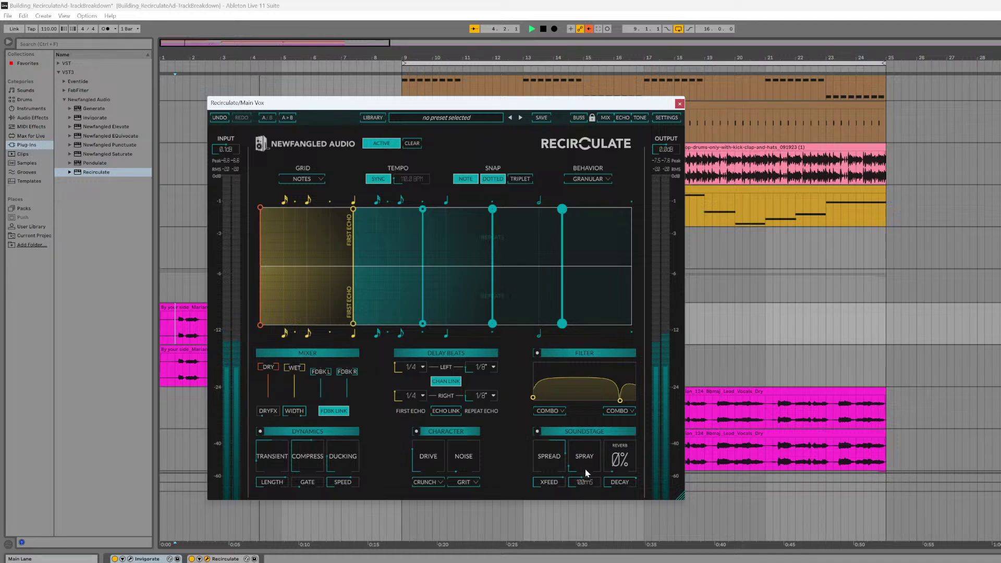
{"action": "left_click_drag", "start_coordinate": [586, 472], "coordinate": [579, 413]}
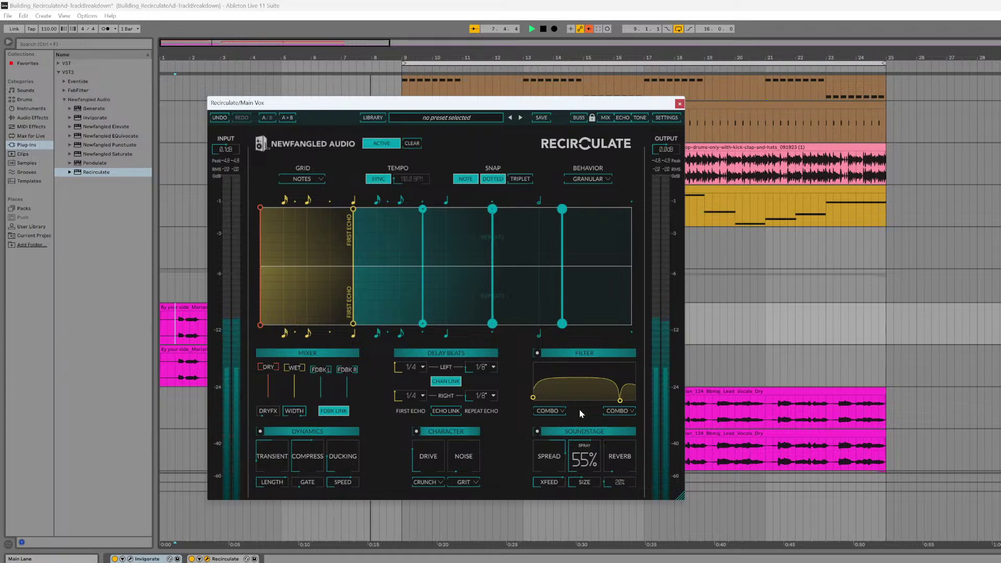
{"action": "left_click_drag", "start_coordinate": [579, 410], "coordinate": [581, 399]}
{"action": "key", "text": "space"}
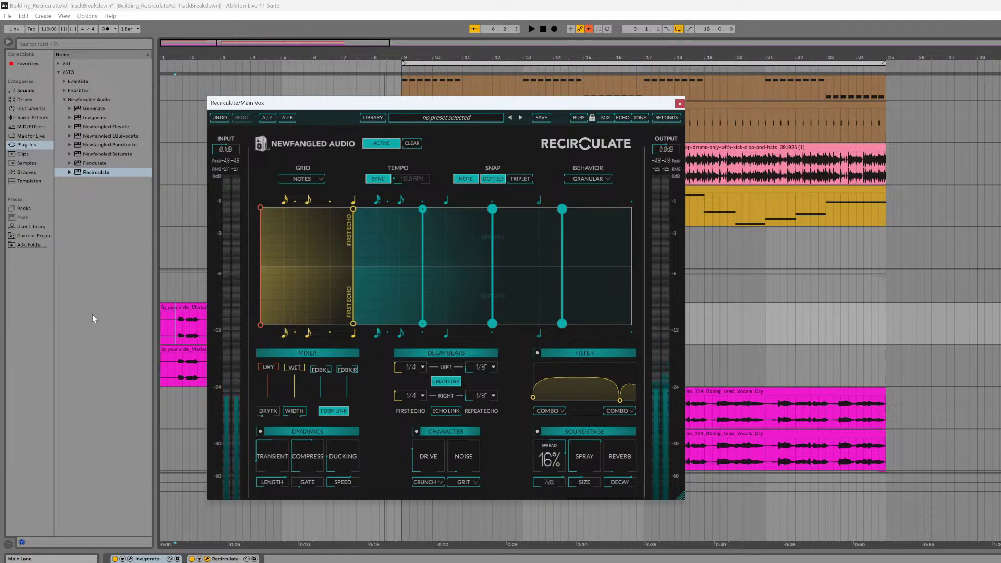
- Replay the intro vocals from 1.3.1 with Granular Spray raised to 100%, and stop playback
{"action": "key", "text": "space"}
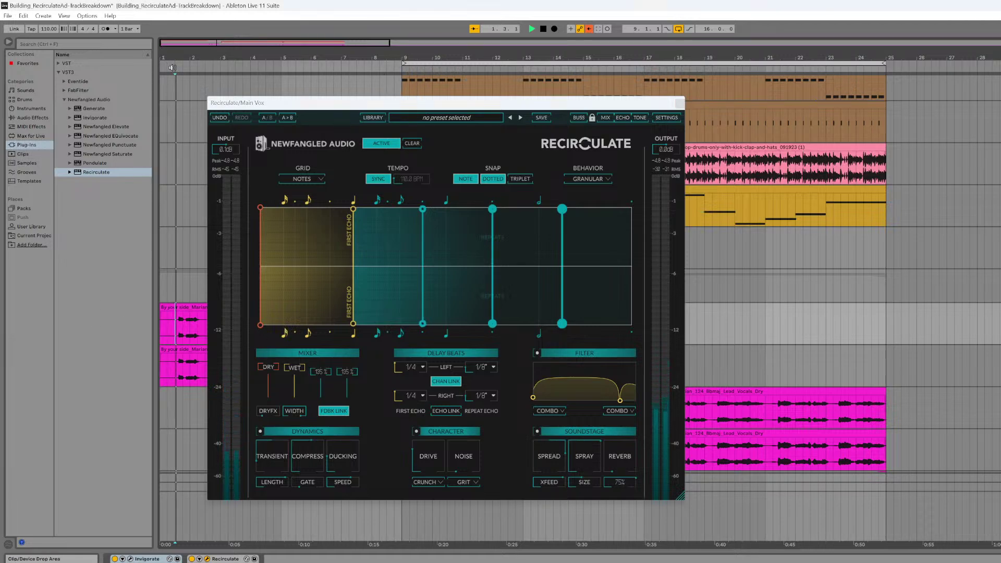
{"action": "left_click_drag", "start_coordinate": [586, 459], "coordinate": [585, 450]}
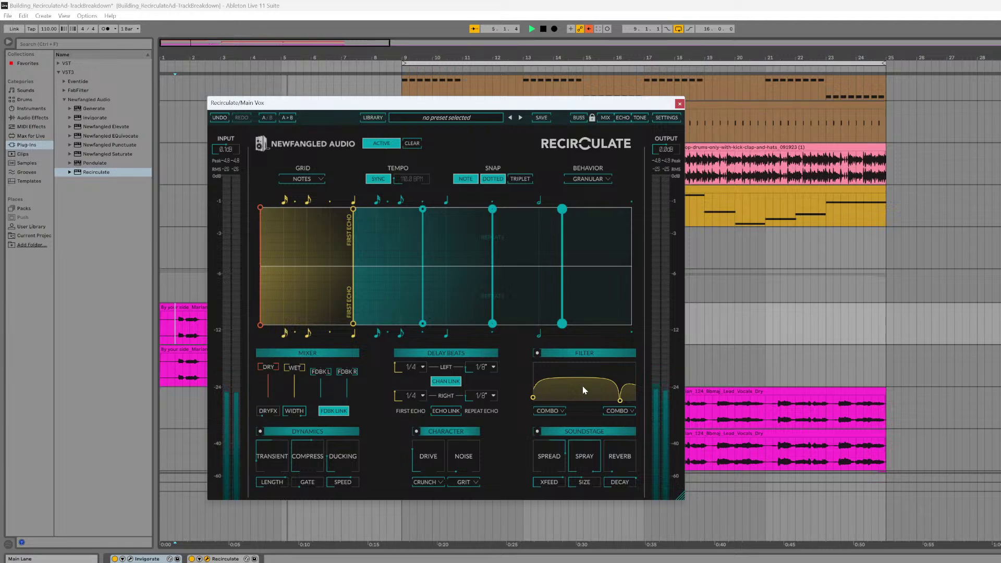
{"action": "key", "text": "space"}
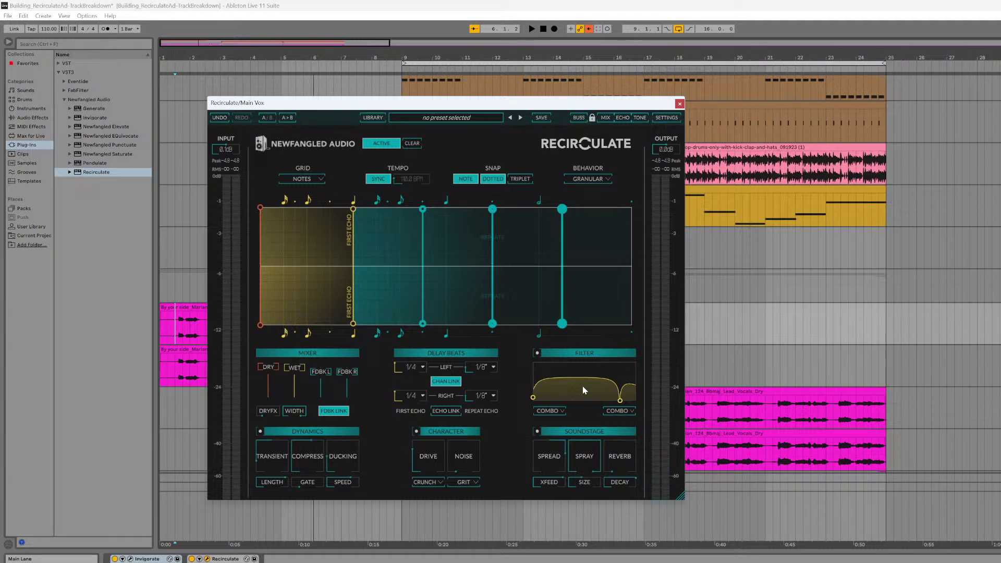
- Lower the Granular Spray to 8% and display the available Behavior modes
{"action": "mouse_move", "coordinate": [584, 455]}
{"action": "left_mouse_down"}
{"action": "mouse_move", "coordinate": [578, 562]}
{"action": "mouse_move", "coordinate": [573, 473]}
{"action": "left_mouse_up"}
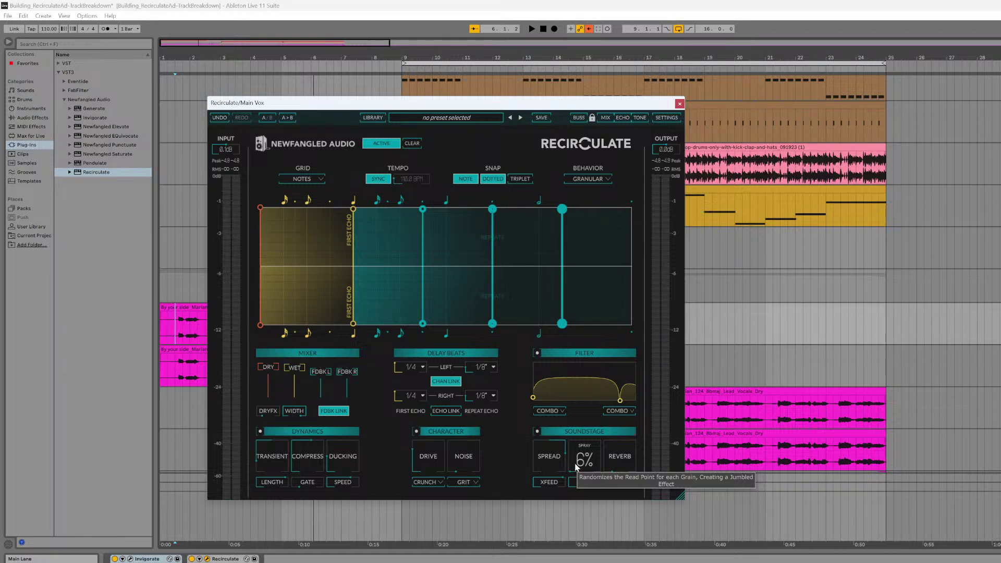
{"action": "left_click_drag", "start_coordinate": [574, 460], "coordinate": [575, 457]}
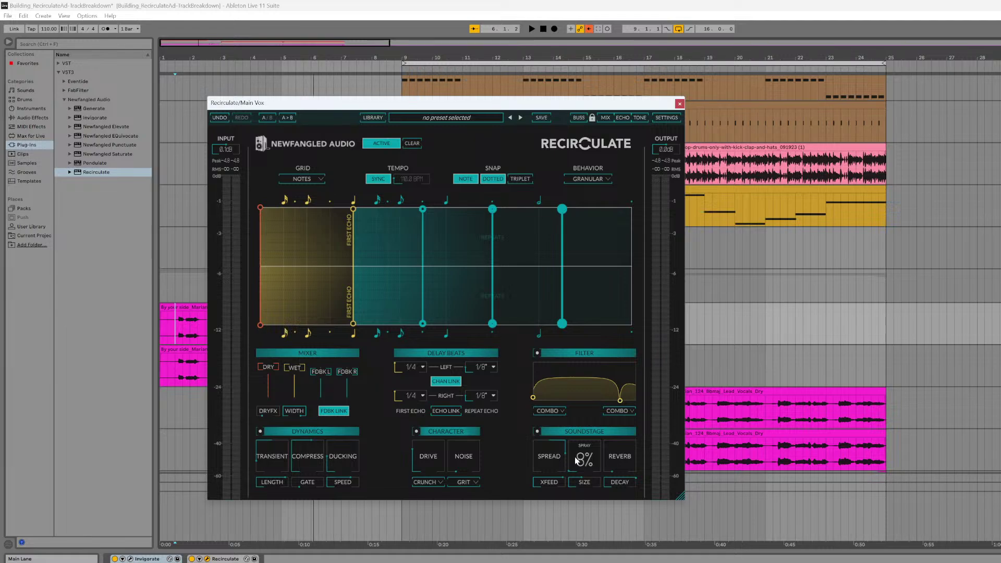
{"action": "left_click", "coordinate": [577, 180]}
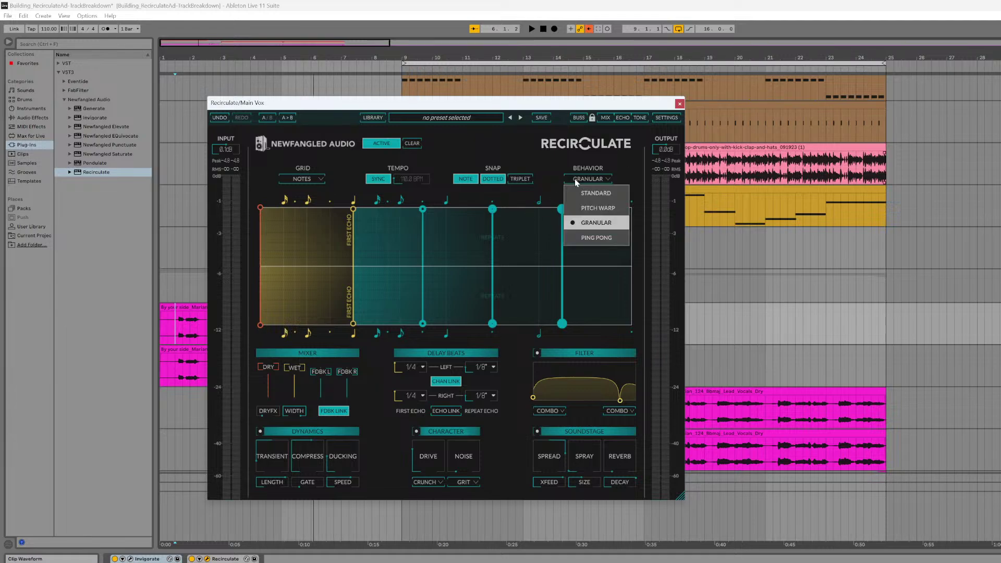
- Undo the Spray and Behavior experiments in Recirculate step by step, back to the Standard behavior
{"action": "left_click", "coordinate": [216, 122]}
{"action": "left_click", "coordinate": [214, 121]}
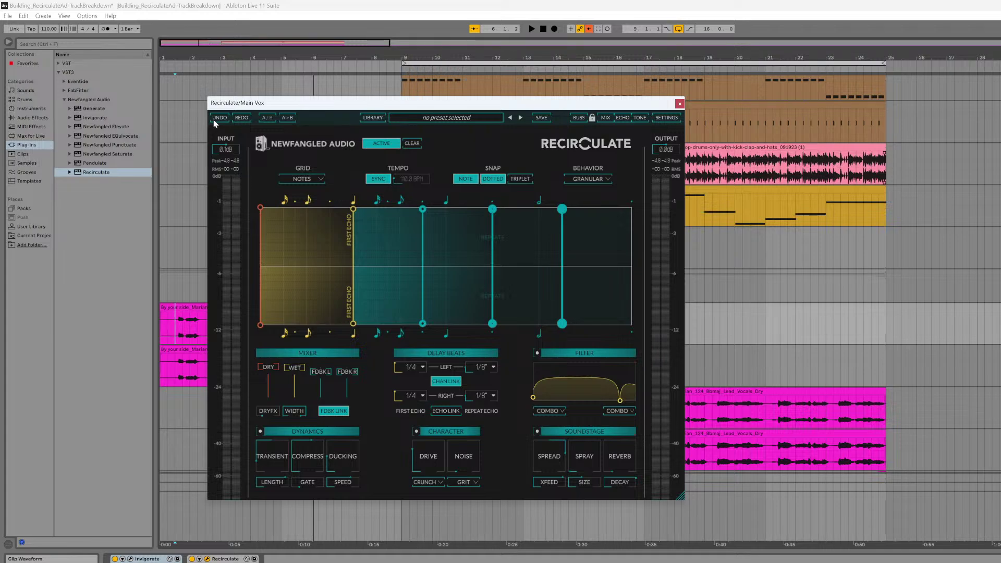
{"action": "left_click", "coordinate": [214, 119]}
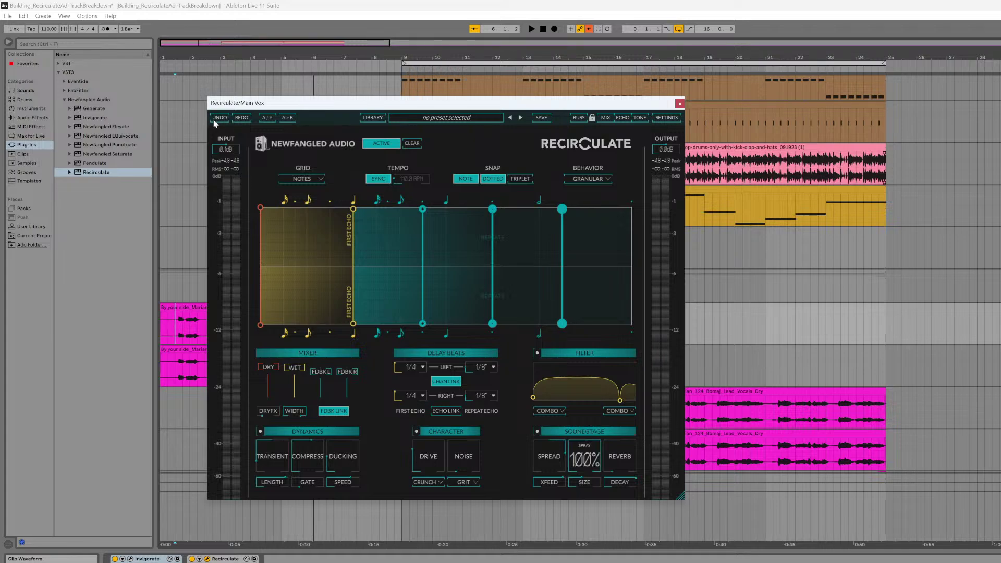
{"action": "left_click", "coordinate": [214, 120]}
{"action": "left_click", "coordinate": [214, 120]}
{"action": "left_click", "coordinate": [214, 120]}
{"action": "left_click", "coordinate": [213, 120]}
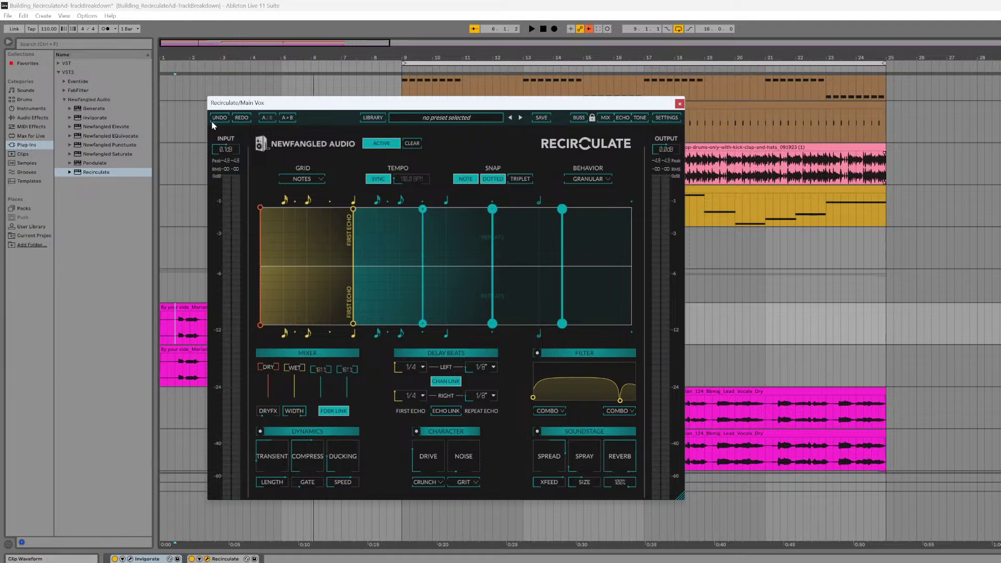
{"action": "left_click", "coordinate": [212, 121]}
{"action": "left_click", "coordinate": [213, 121]}
{"action": "left_click", "coordinate": [212, 121]}
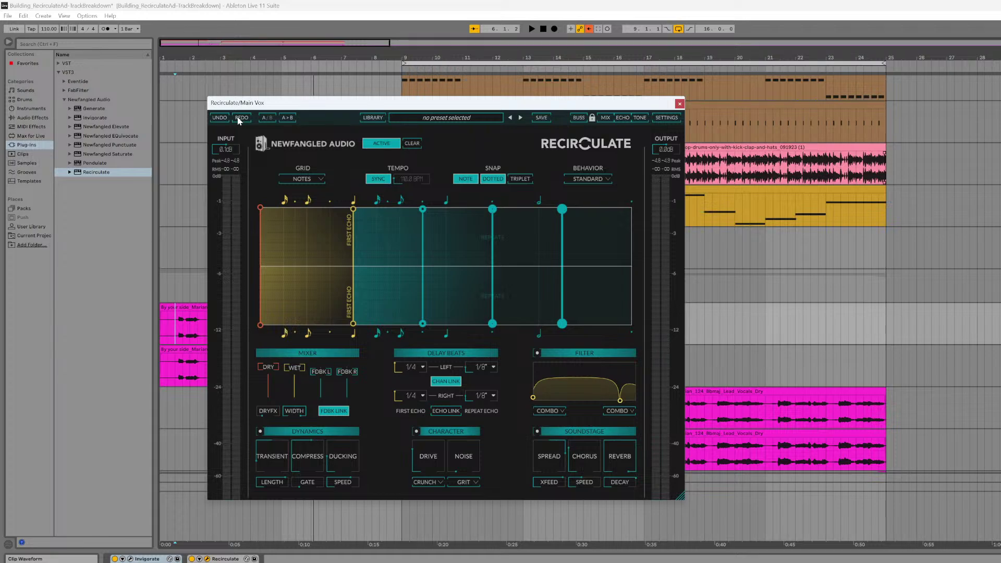
- Open Invigorate on the Main Vox track and try different Link amounts in its level detector
{"action": "left_click", "coordinate": [141, 559]}
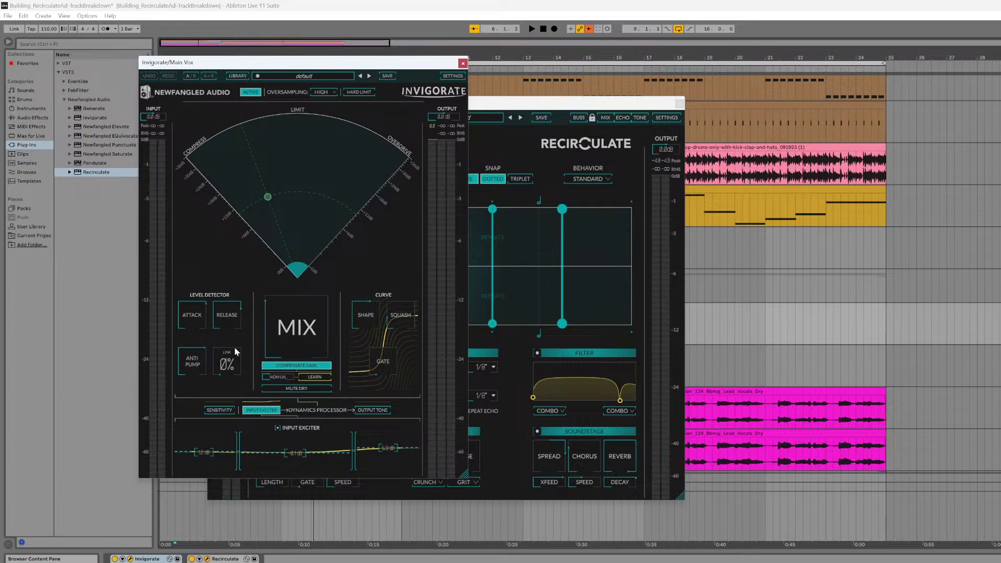
{"action": "mouse_move", "coordinate": [235, 348]}
{"action": "left_click_drag", "start_coordinate": [232, 368], "coordinate": [236, 396]}
{"action": "left_click_drag", "start_coordinate": [229, 338], "coordinate": [246, 249]}
{"action": "left_click_drag", "start_coordinate": [216, 364], "coordinate": [234, 562]}
{"action": "left_click_drag", "start_coordinate": [226, 364], "coordinate": [235, 388]}
- Bring Main Vox's Recirculate forward, return to the upper tracks and show the Instruments Group's EQuivocate curve
{"action": "left_click_drag", "start_coordinate": [511, 106], "coordinate": [528, 124]}
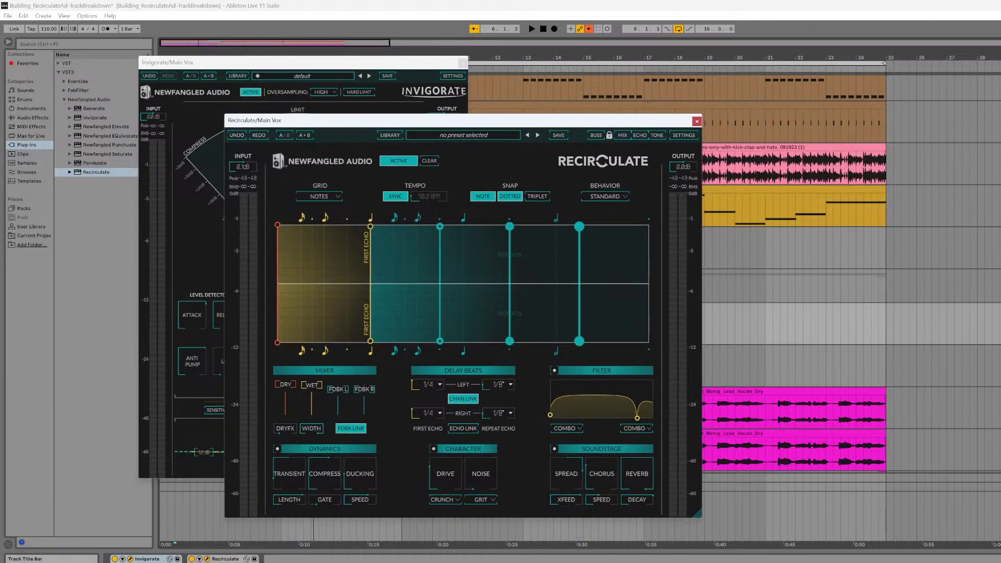
{"action": "scroll", "coordinate": [850, 281], "scroll_direction": "down", "scroll_amount": 3}
{"action": "scroll", "coordinate": [850, 281], "scroll_direction": "up", "scroll_amount": 3}
{"action": "scroll", "coordinate": [850, 281], "scroll_direction": "up", "scroll_amount": 12}
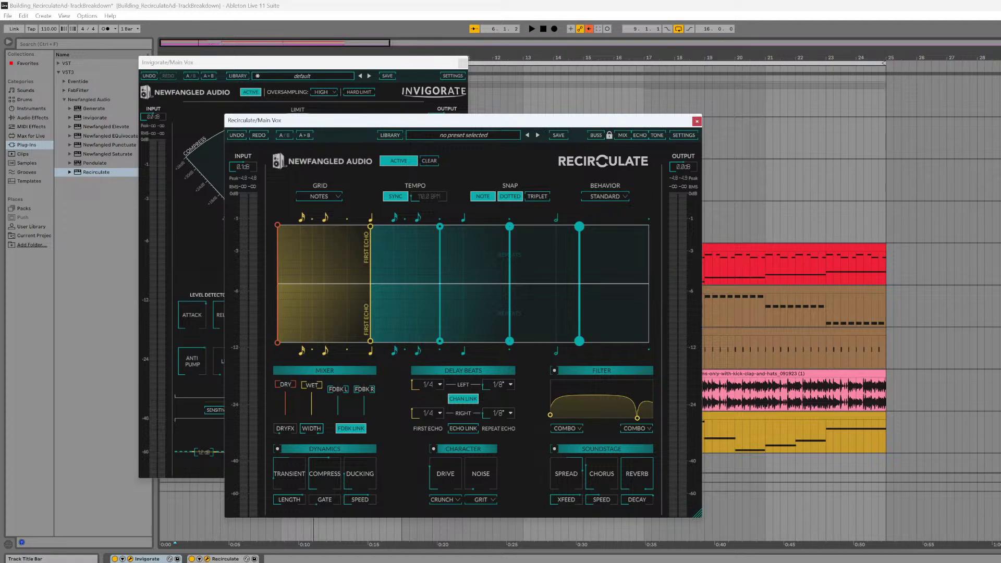
{"action": "left_click", "coordinate": [998, 79]}
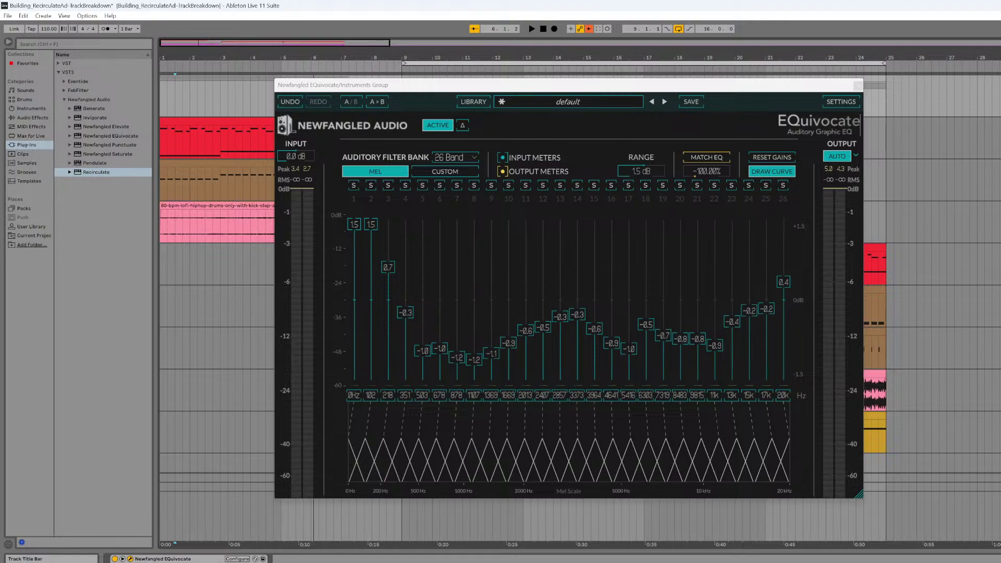
- Show the Master track's plugins and examine Elevate's Limiter/EQ and Transient settings
{"action": "left_click", "coordinate": [943, 531]}
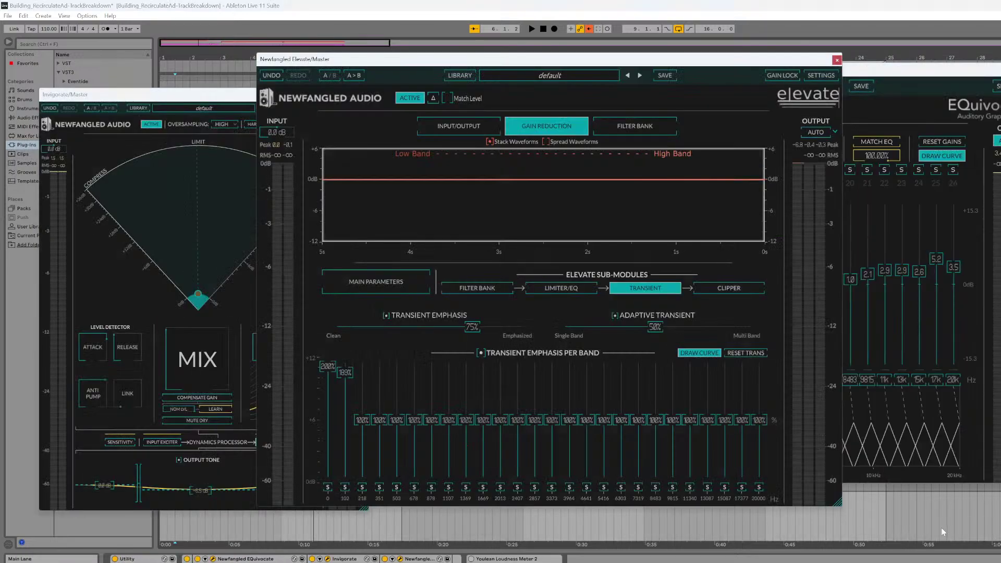
{"action": "left_click", "coordinate": [401, 558]}
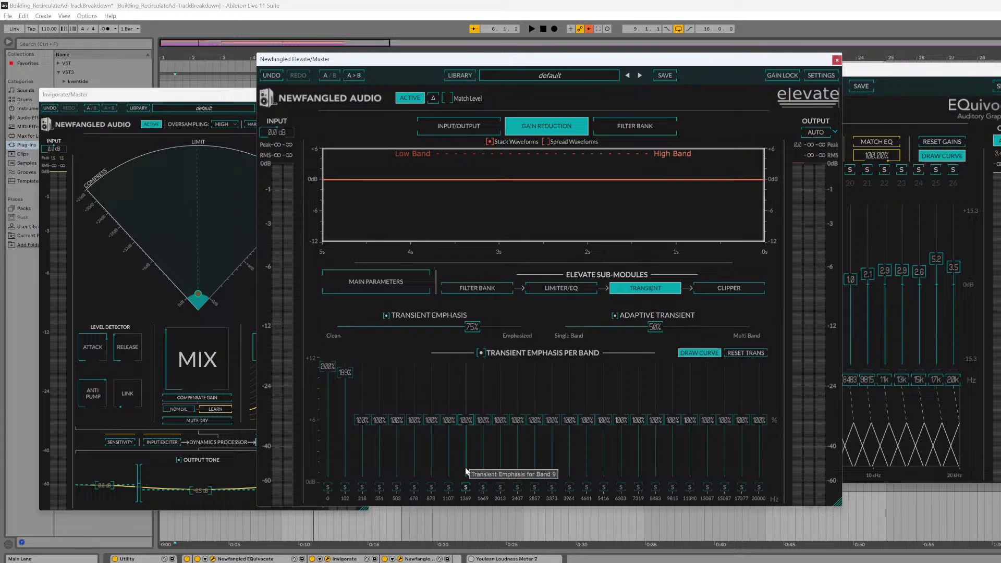
{"action": "left_click", "coordinate": [547, 290]}
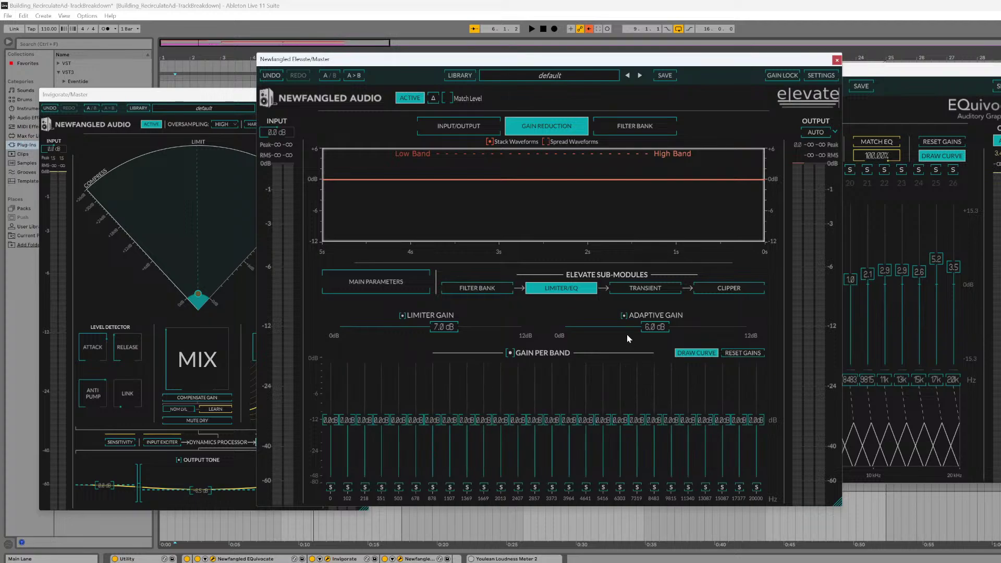
{"action": "left_click", "coordinate": [655, 290]}
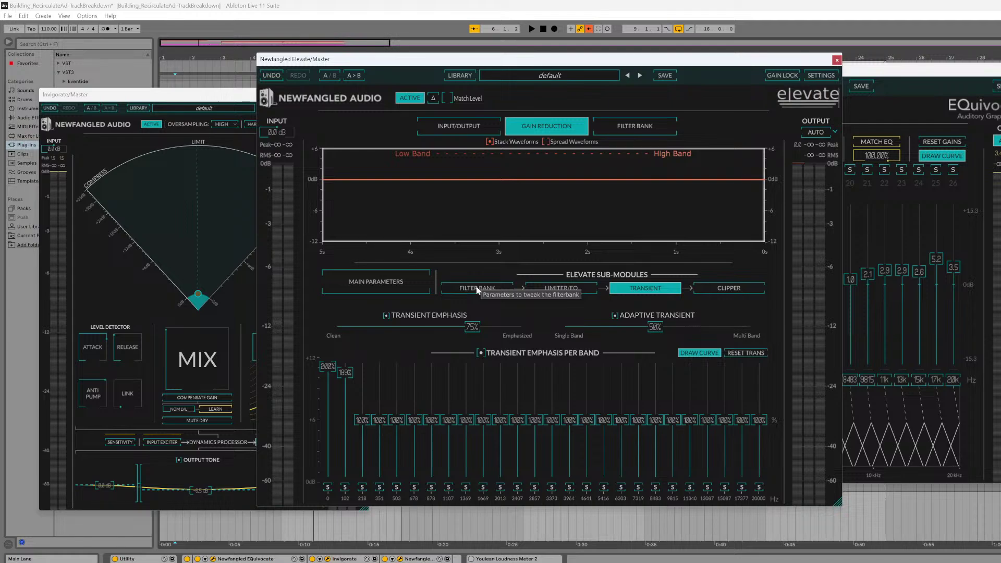
- Bring the Master's EQuivocate forward and audition band 10 soloed during playback
{"action": "left_click", "coordinate": [870, 111]}
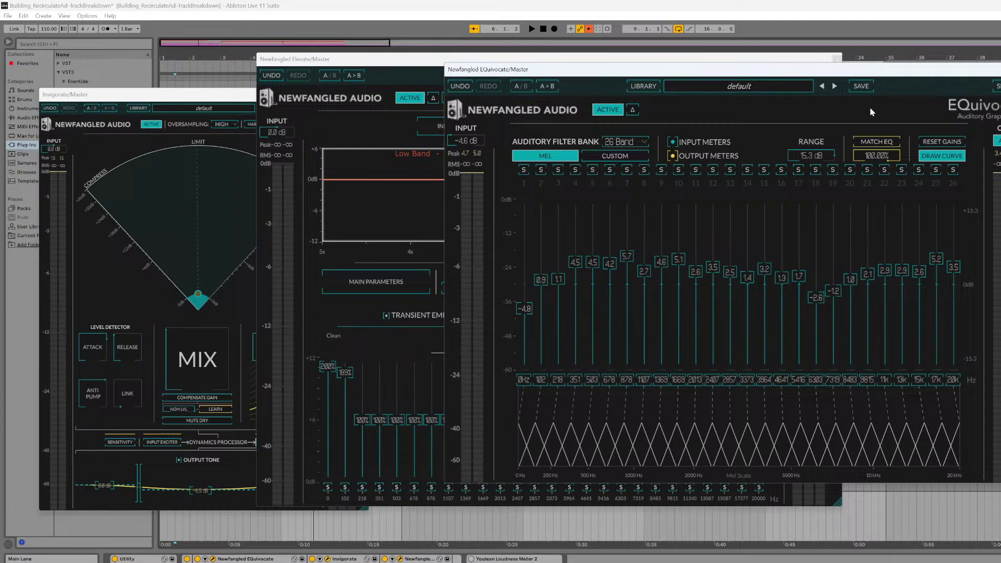
{"action": "left_click_drag", "start_coordinate": [758, 72], "coordinate": [550, 70]}
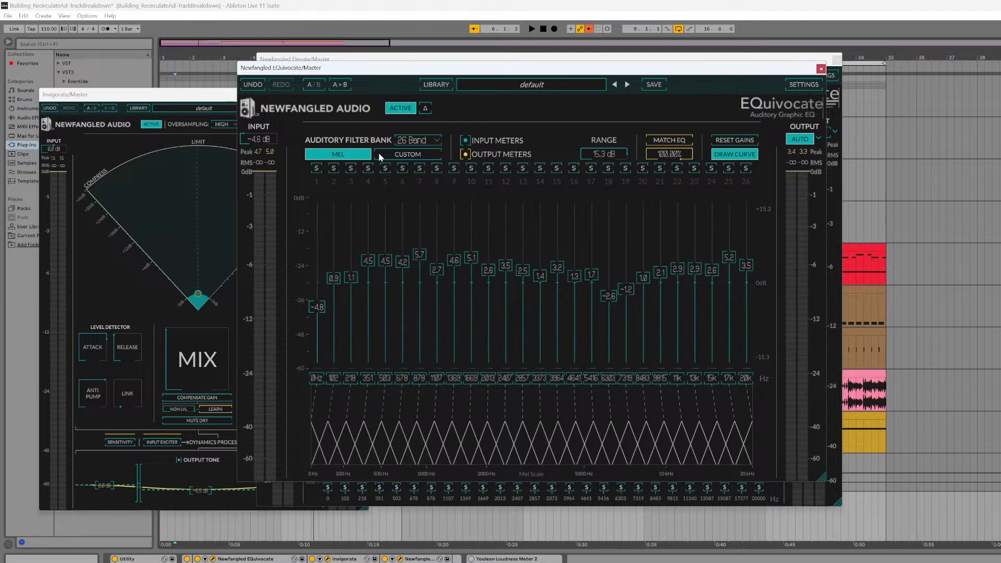
{"action": "key", "text": "space"}
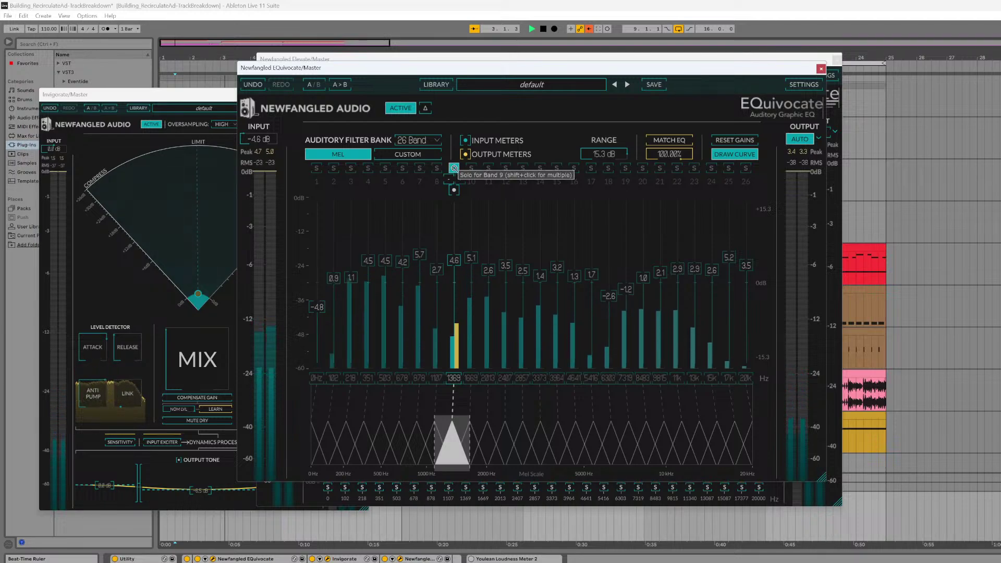
{"action": "left_click", "coordinate": [472, 168]}
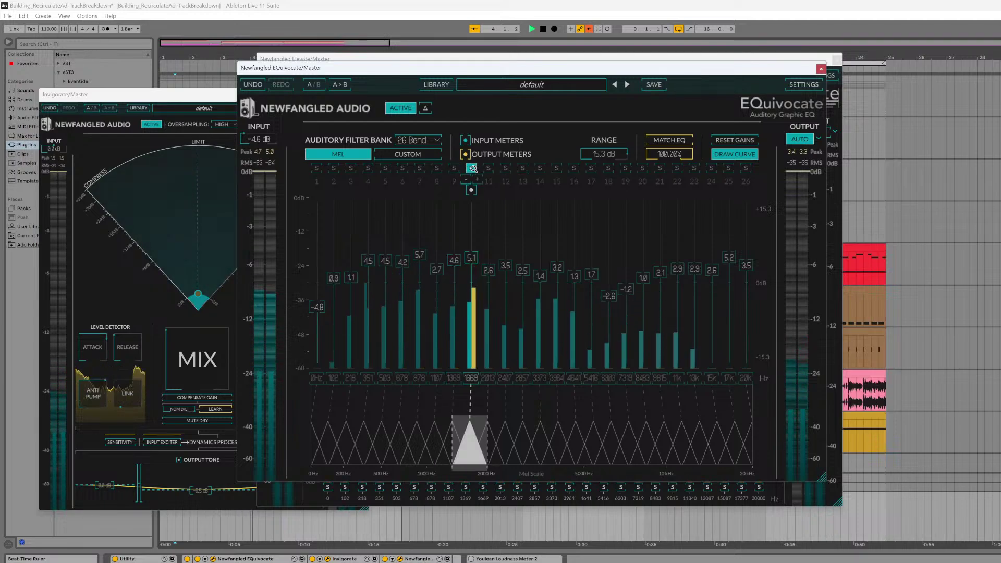
{"action": "left_click", "coordinate": [472, 168]}
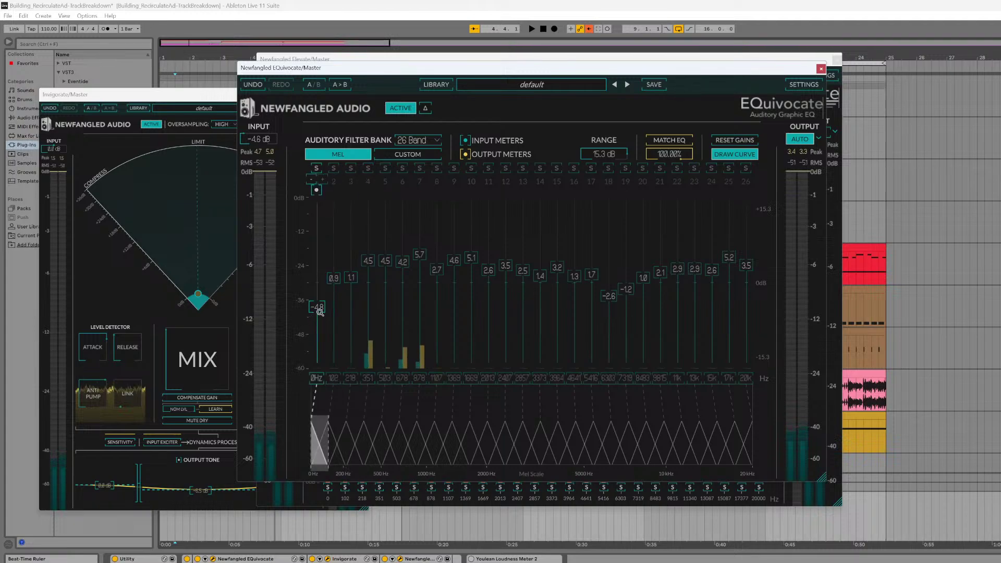
- Reset the Master EQuivocate's input gain to 0.0 dB and set Elevate's limiter gain to 2.9 dB in its main parameters
{"action": "double_click", "coordinate": [255, 131]}
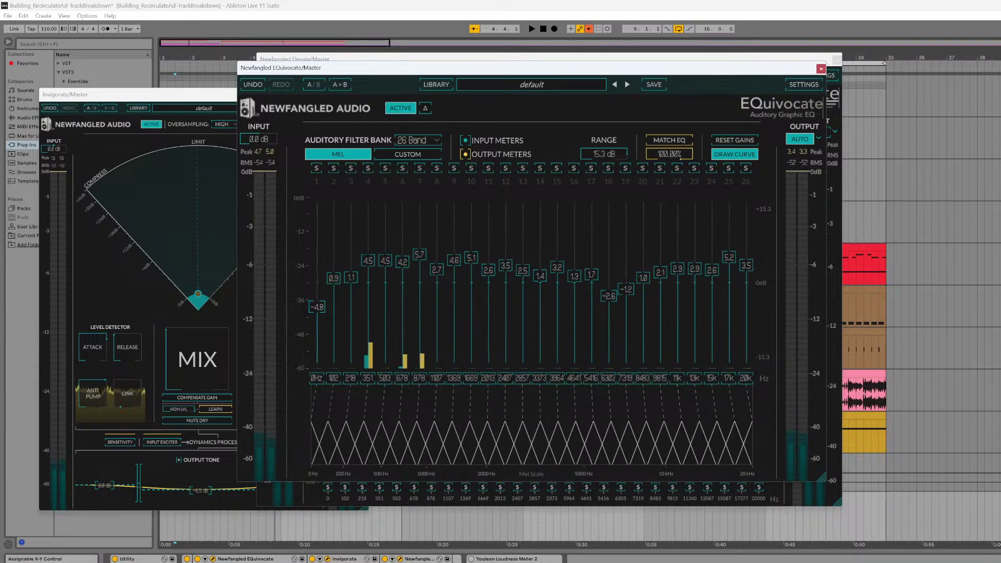
{"action": "left_click", "coordinate": [400, 559]}
{"action": "left_click", "coordinate": [400, 558]}
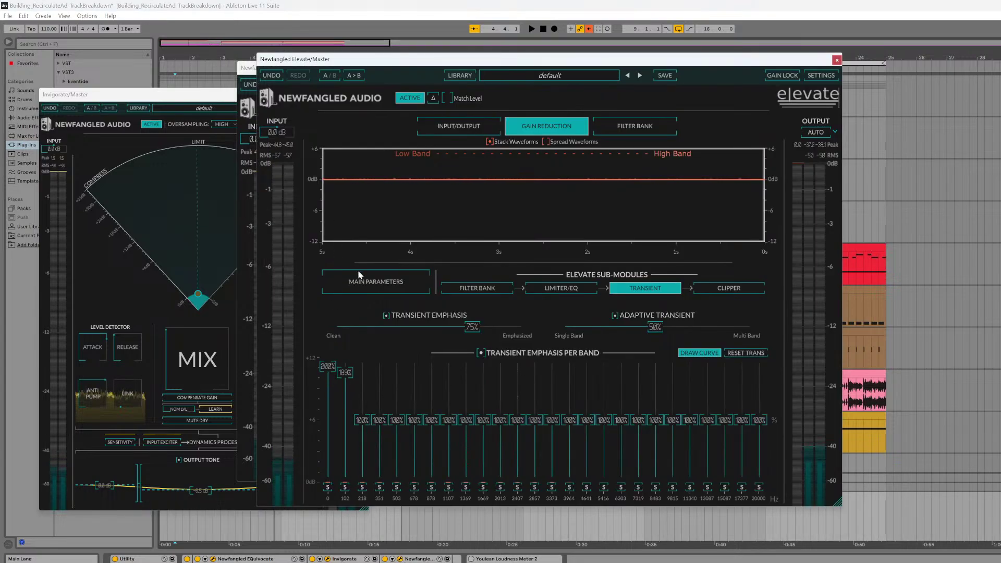
{"action": "left_click", "coordinate": [386, 281]}
{"action": "left_click_drag", "start_coordinate": [359, 393], "coordinate": [356, 435]}
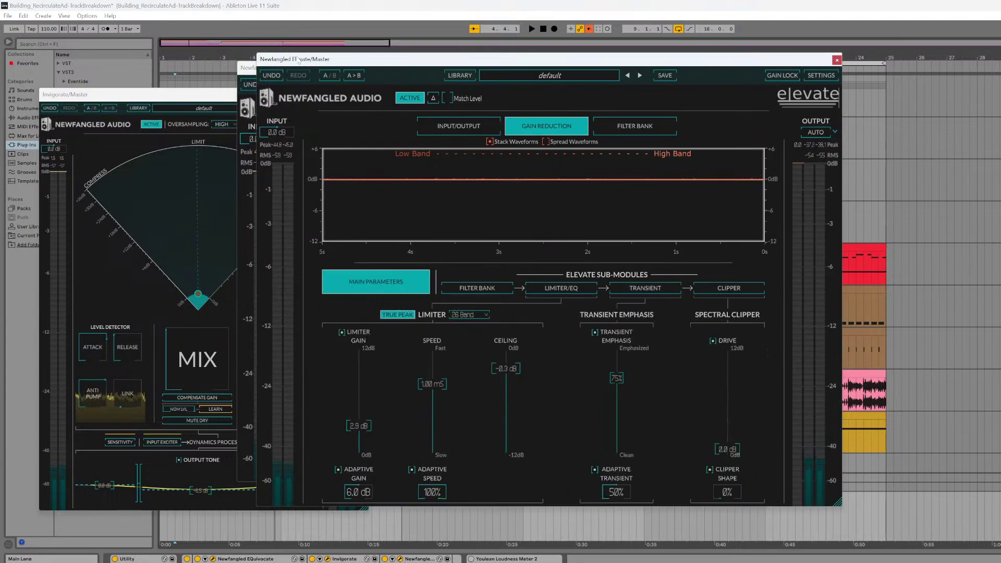
- Spread the EQuivocate and Elevate windows apart and compare the master with EQuivocate bypassed and active during playback
{"action": "left_click_drag", "start_coordinate": [299, 61], "coordinate": [519, 58]}
{"action": "left_click_drag", "start_coordinate": [449, 69], "coordinate": [408, 67]}
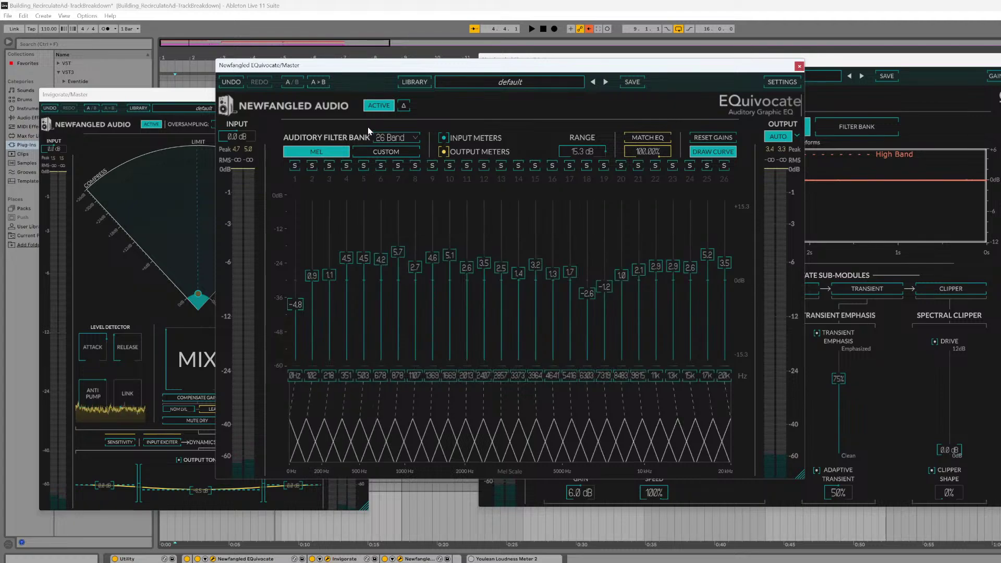
{"action": "left_click", "coordinate": [385, 107]}
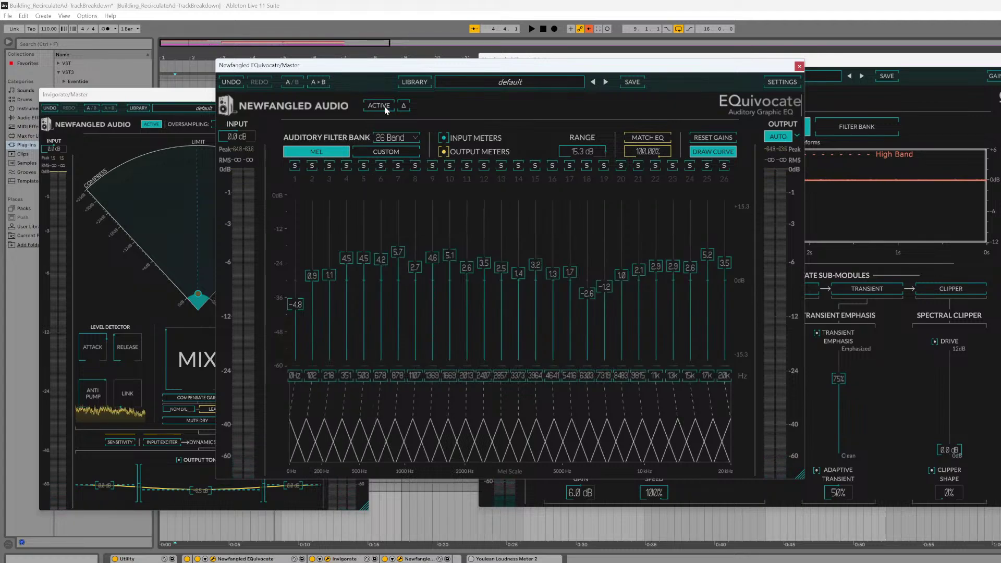
{"action": "key", "text": "space"}
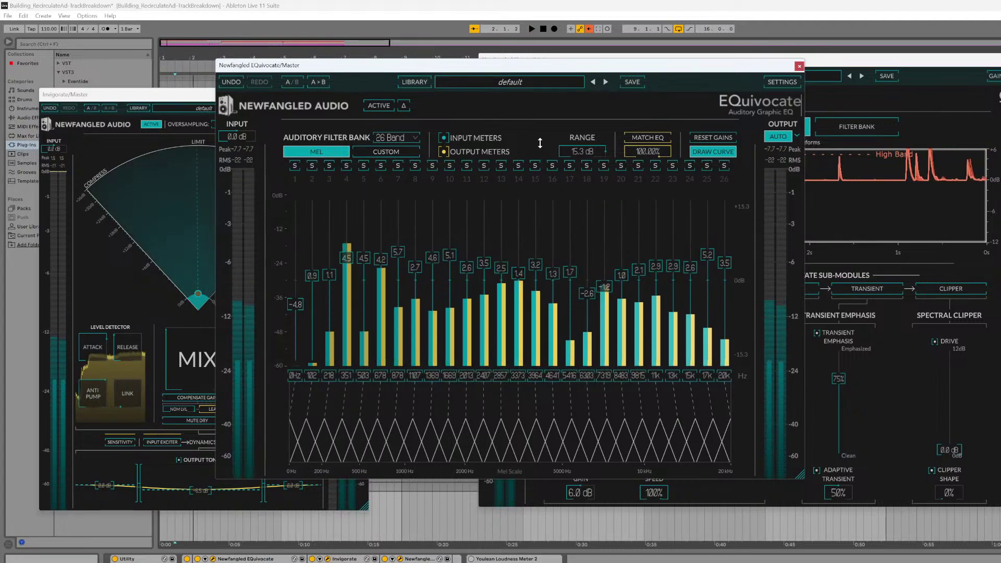
{"action": "left_click_drag", "start_coordinate": [884, 63], "coordinate": [881, 69]}
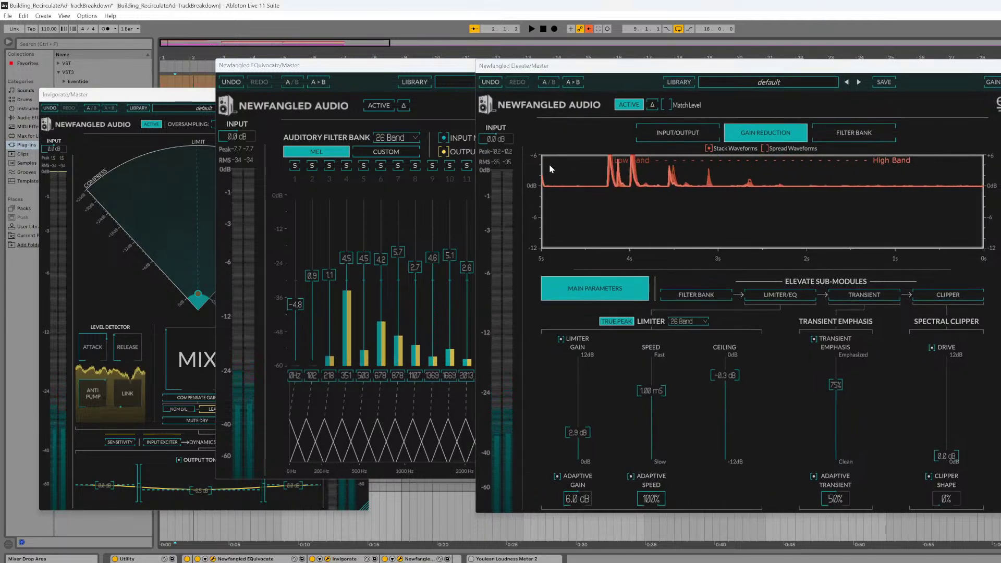
{"action": "left_click_drag", "start_coordinate": [393, 66], "coordinate": [381, 41]}
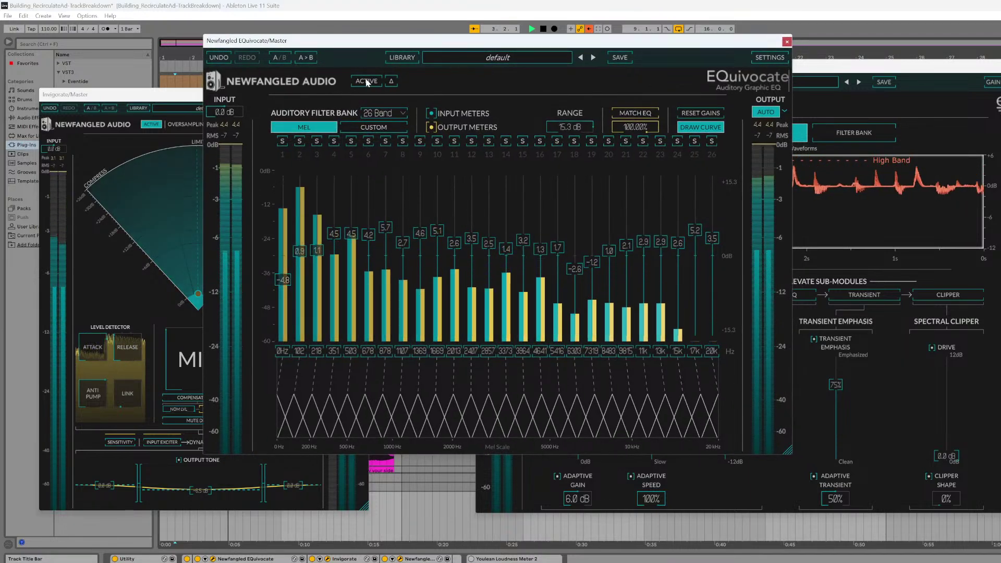
{"action": "left_click", "coordinate": [366, 82]}
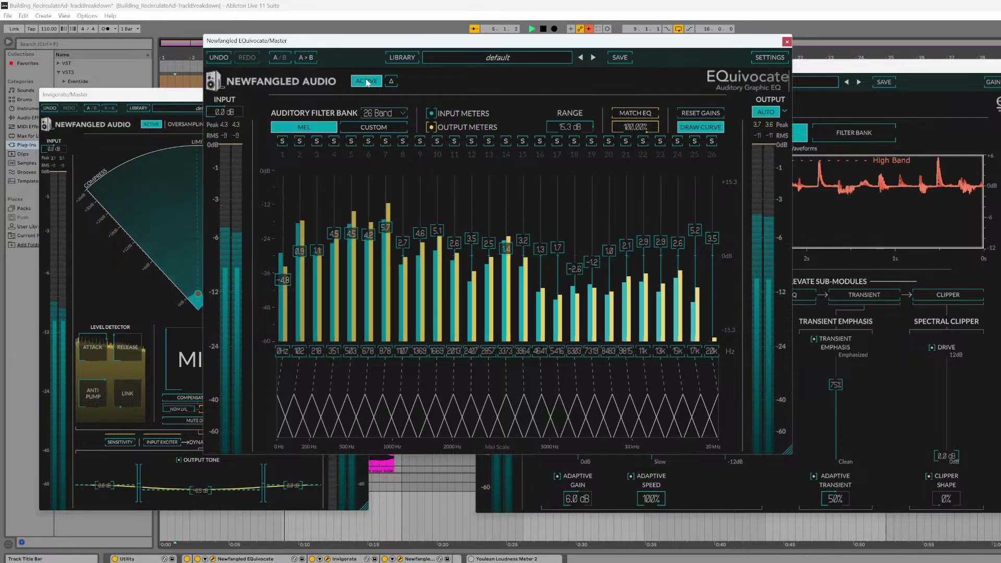
{"action": "left_click", "coordinate": [367, 81]}
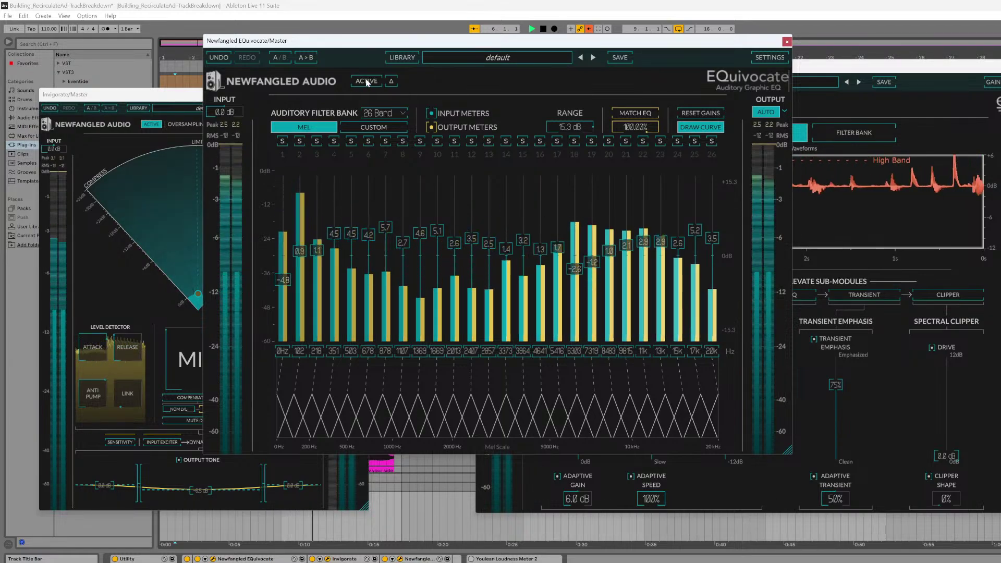
{"action": "left_click", "coordinate": [367, 82]}
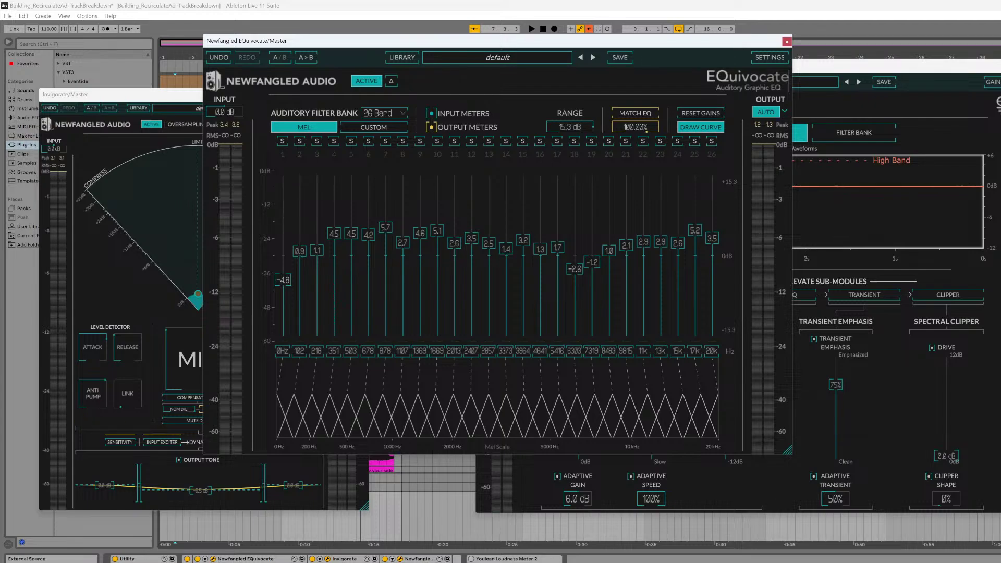
- Try different Speed and Adaptive Speed amounts in Elevate's limiter, ending at 0.93 ms and 100%
{"action": "left_click", "coordinate": [234, 559]}
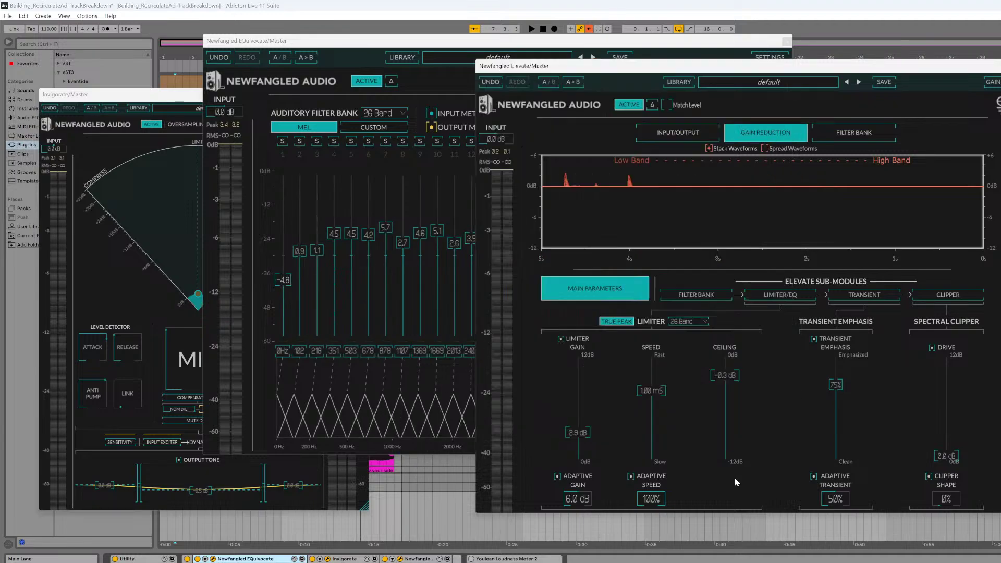
{"action": "left_click", "coordinate": [734, 477]}
{"action": "left_click_drag", "start_coordinate": [657, 402], "coordinate": [648, 440]}
{"action": "left_click_drag", "start_coordinate": [646, 358], "coordinate": [650, 430]}
{"action": "left_click_drag", "start_coordinate": [661, 497], "coordinate": [661, 552]}
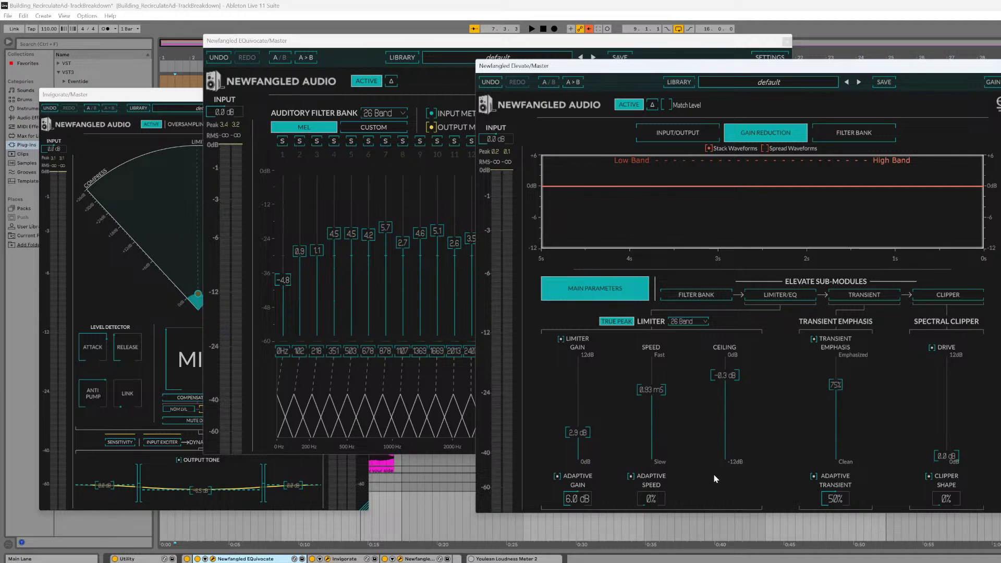
{"action": "left_click_drag", "start_coordinate": [646, 391], "coordinate": [645, 272]}
- Examine the Master's Invigorate, EQuivocate and Elevate windows in turn, and bring EQuivocate back to the front
{"action": "left_click", "coordinate": [192, 364]}
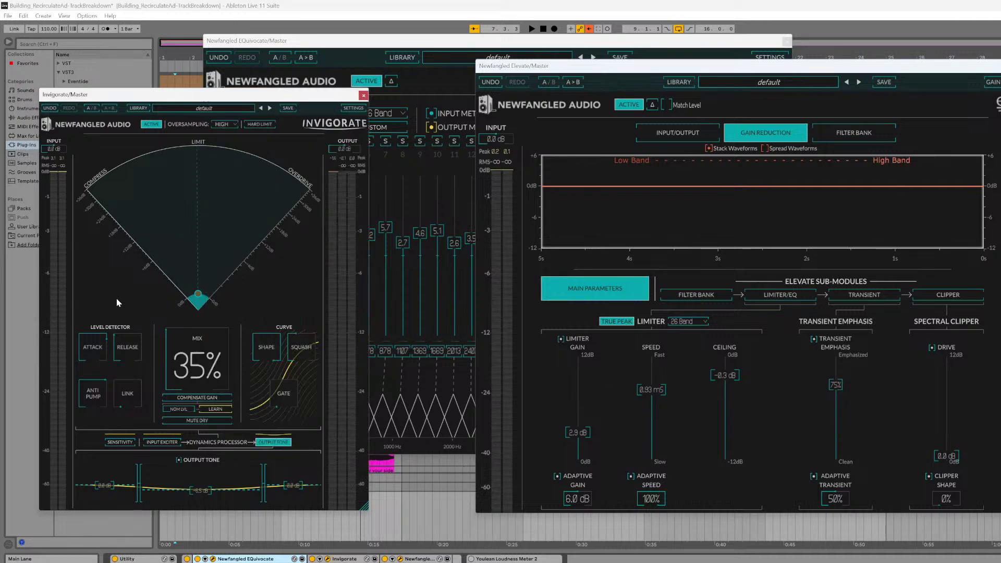
{"action": "left_click", "coordinate": [372, 48]}
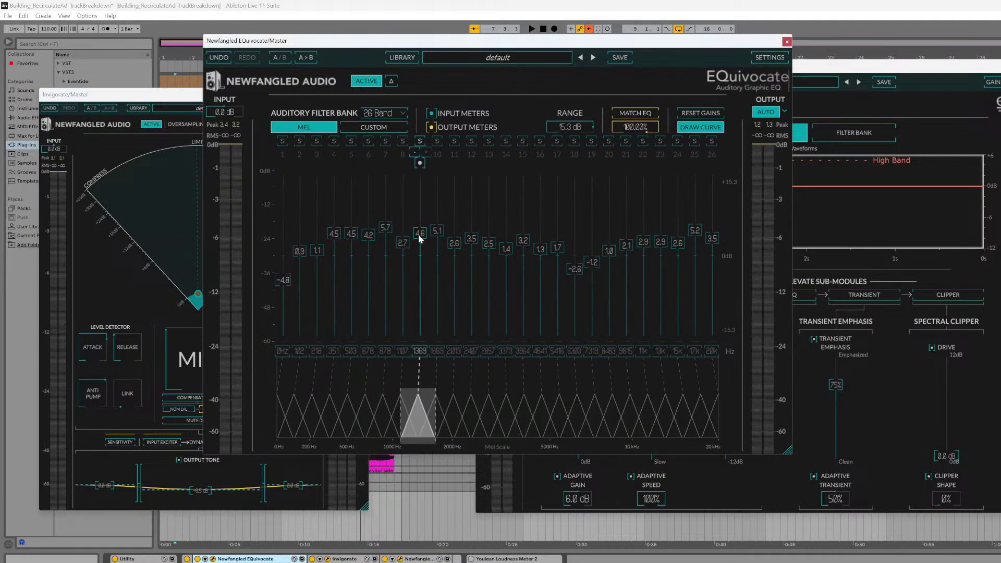
{"action": "mouse_move", "coordinate": [418, 351]}
{"action": "left_mouse_down"}
{"action": "mouse_move", "coordinate": [419, 332]}
{"action": "mouse_move", "coordinate": [420, 352]}
{"action": "left_mouse_up"}
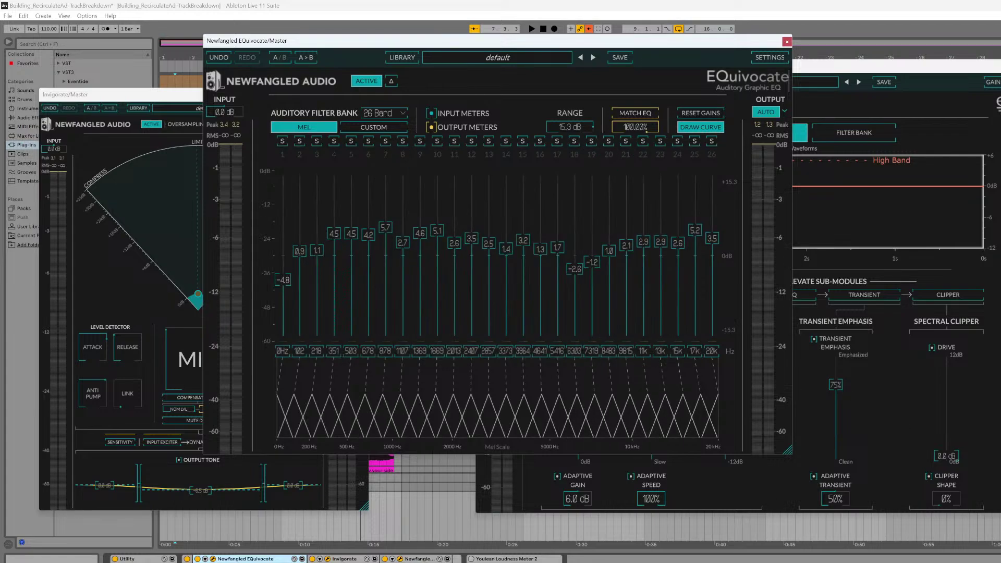
{"action": "left_click_drag", "start_coordinate": [982, 73], "coordinate": [882, 15]}
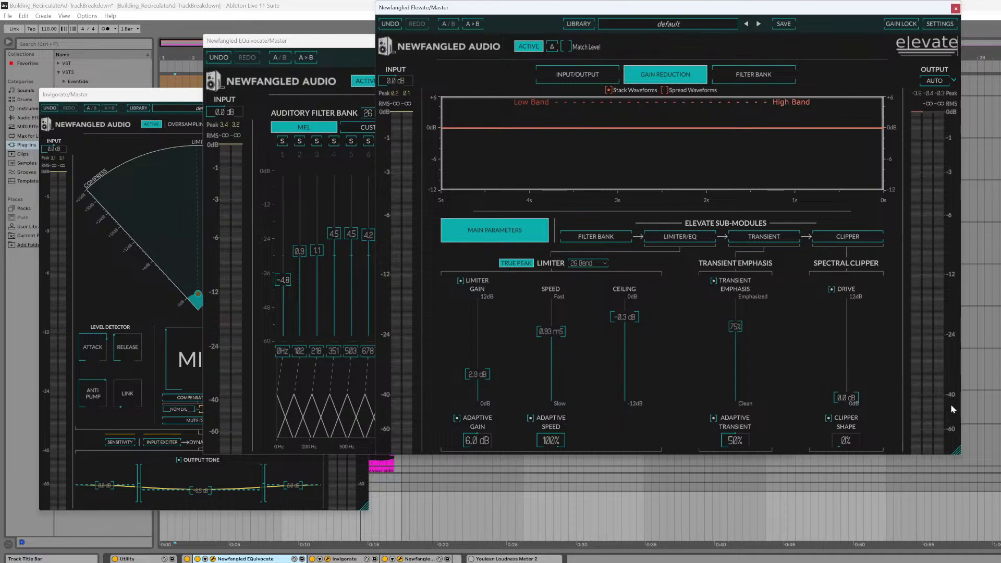
{"action": "scroll", "coordinate": [980, 292], "scroll_direction": "down", "scroll_amount": 5}
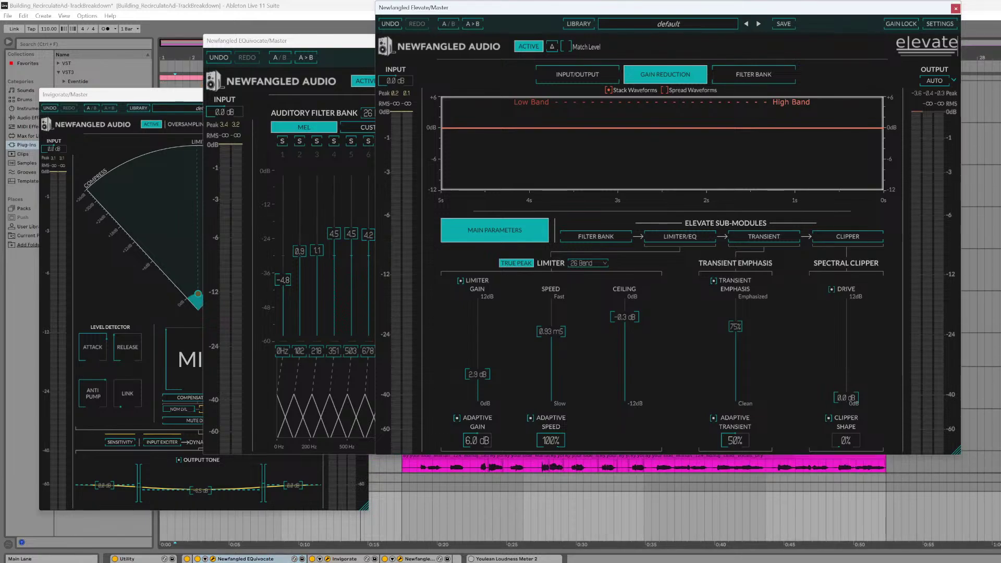
{"action": "scroll", "coordinate": [980, 292], "scroll_direction": "down", "scroll_amount": 5}
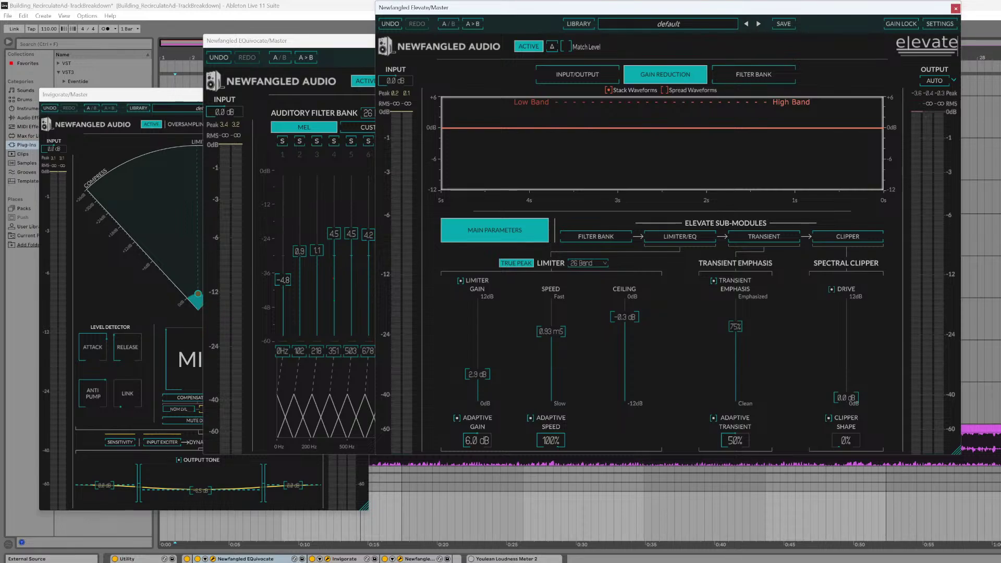
{"action": "left_click", "coordinate": [348, 245]}
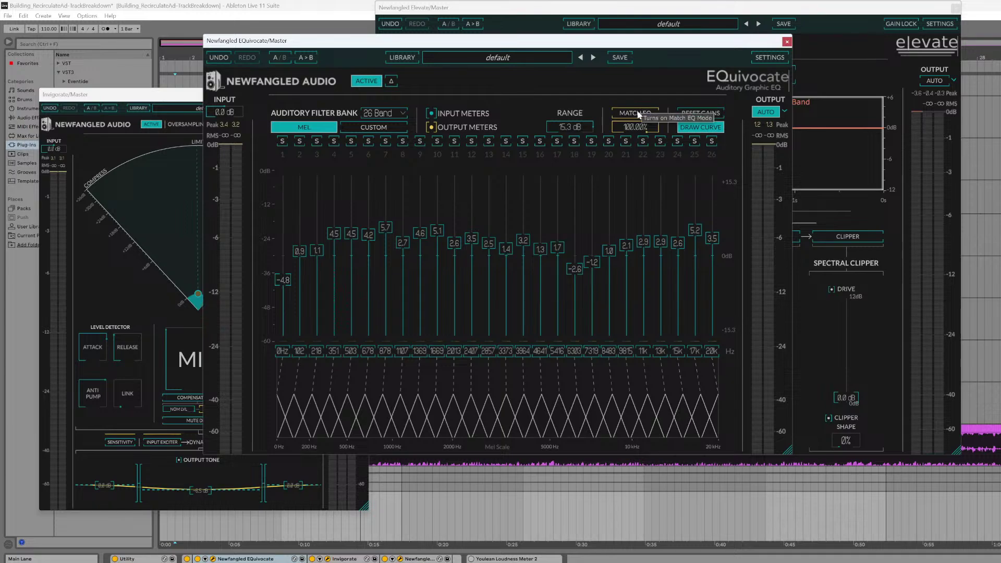
{"action": "double_click", "coordinate": [474, 2]}
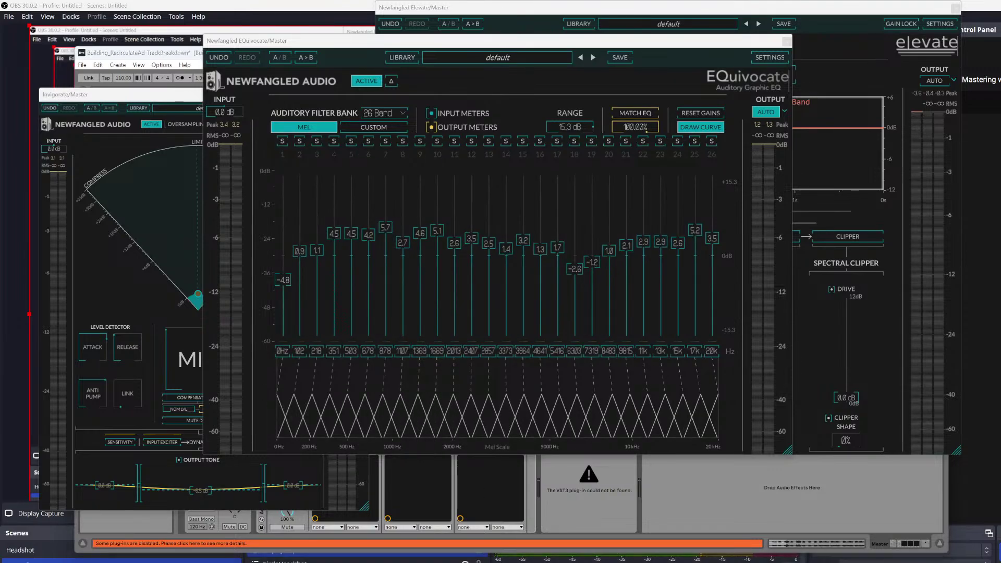
{"action": "key", "text": "super+Down"}
{"action": "key", "text": "super+Up"}
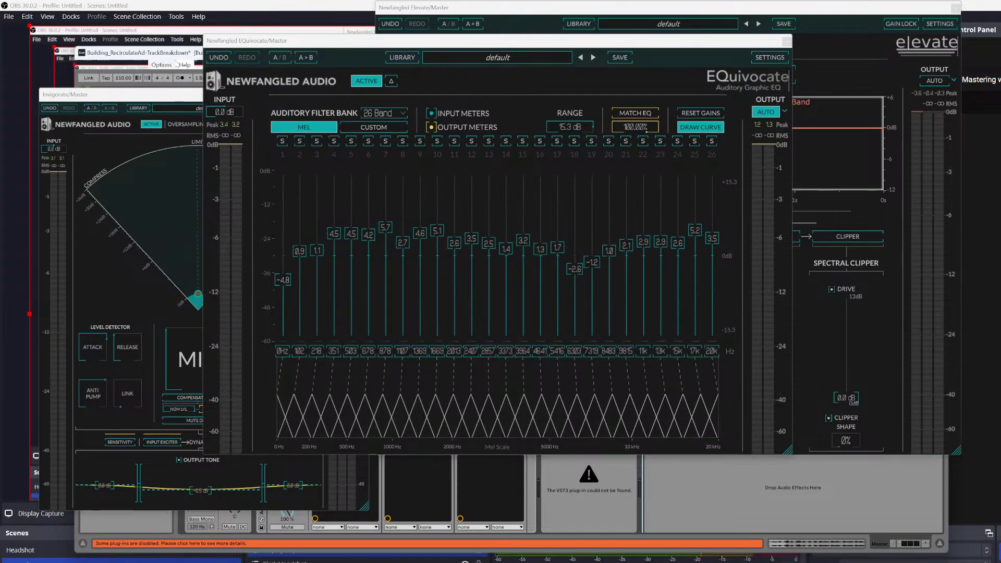
{"action": "left_click_drag", "start_coordinate": [176, 54], "coordinate": [161, 0]}
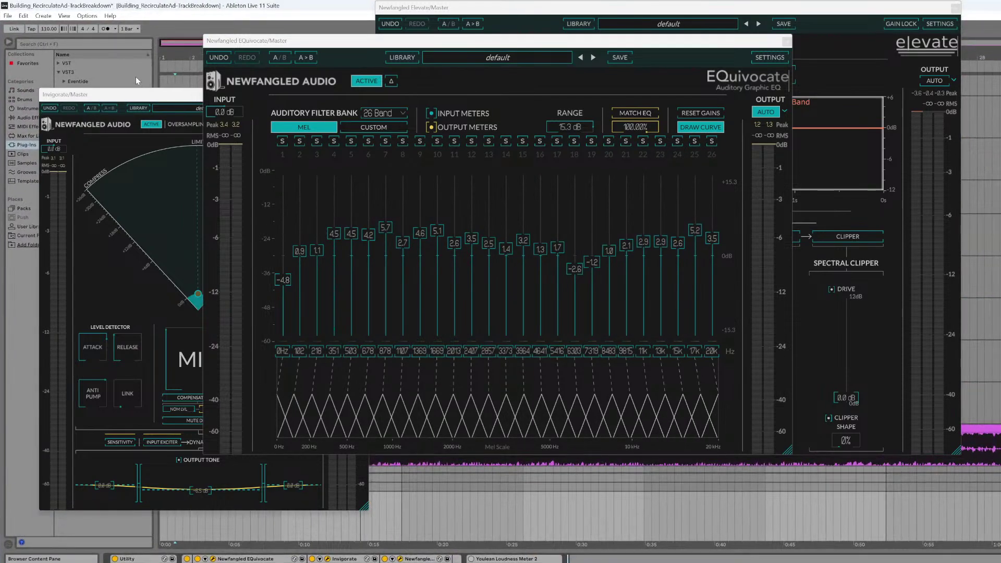
- Switch the Master's EQuivocate to its B settings and rearrange the EQuivocate and Elevate windows side by side
{"action": "left_click_drag", "start_coordinate": [412, 46], "coordinate": [412, 50]}
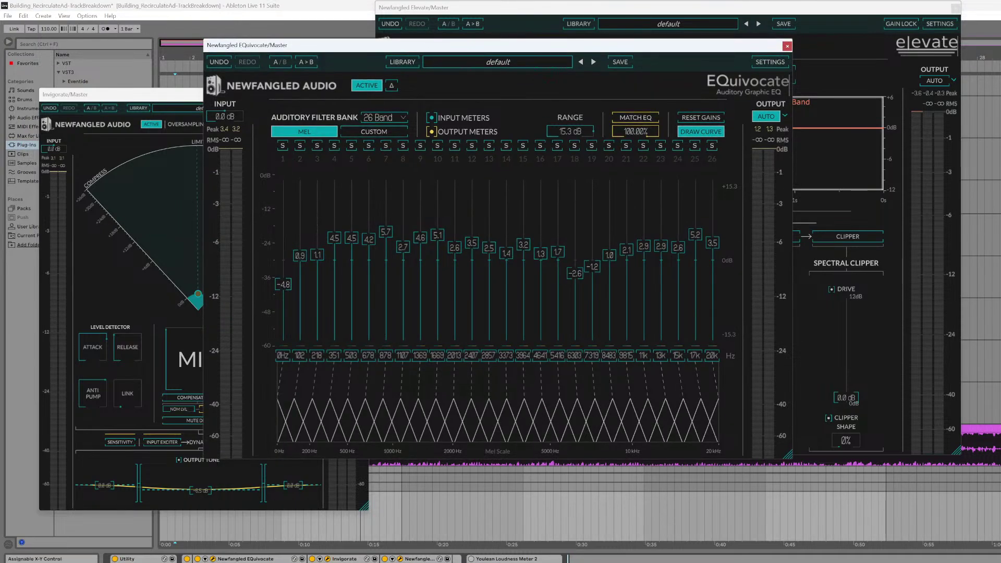
{"action": "left_click", "coordinate": [283, 63]}
{"action": "left_click_drag", "start_coordinate": [581, 51], "coordinate": [621, 72]}
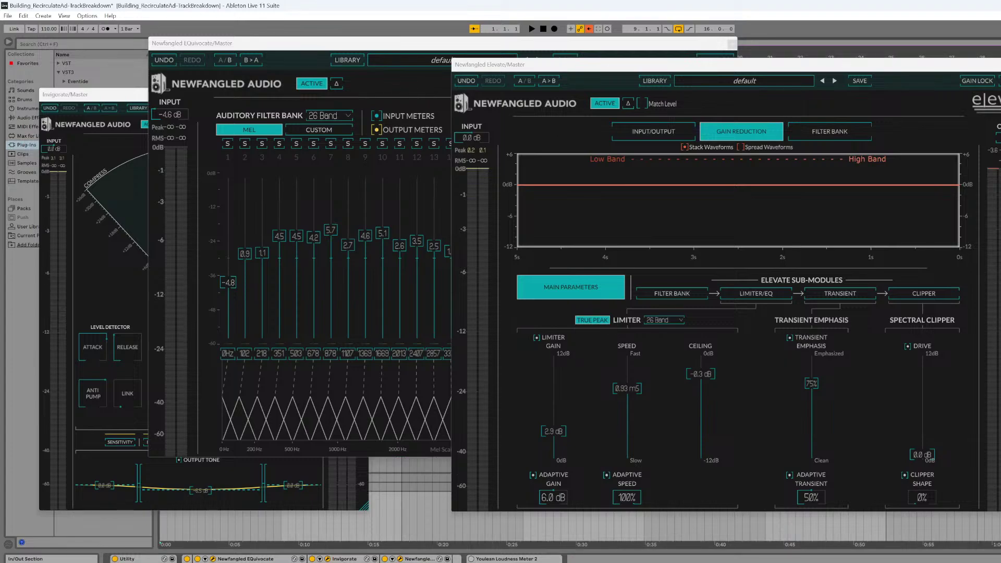
{"action": "left_click_drag", "start_coordinate": [328, 45], "coordinate": [299, 42]}
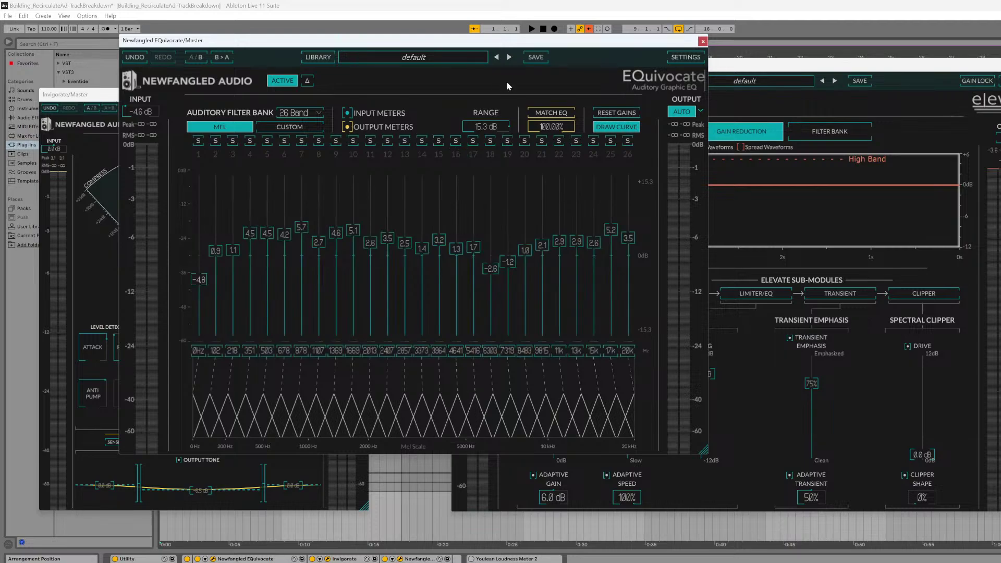
- Capture a Match EQ curve in EQuivocate during playback and lower the 15K, 17K and 20K bands to 2.6, 2.3 and 1.4 dB
{"action": "left_click", "coordinate": [542, 114]}
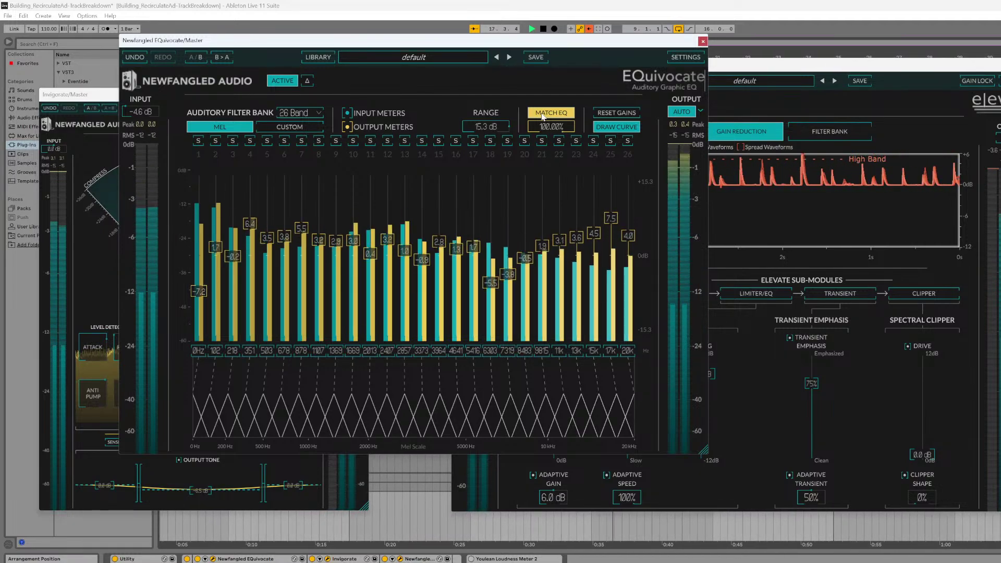
{"action": "left_click", "coordinate": [542, 114]}
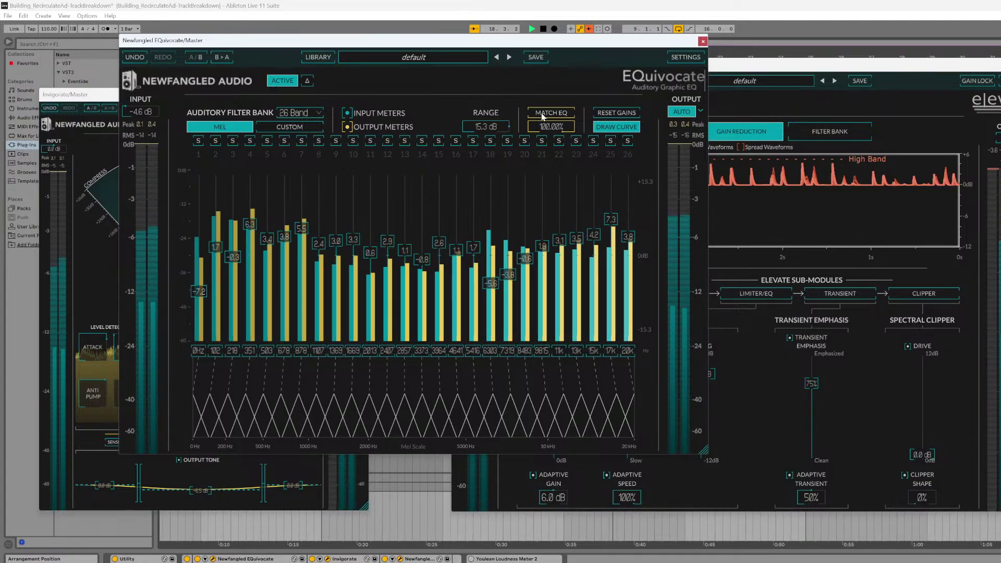
{"action": "key", "text": "space"}
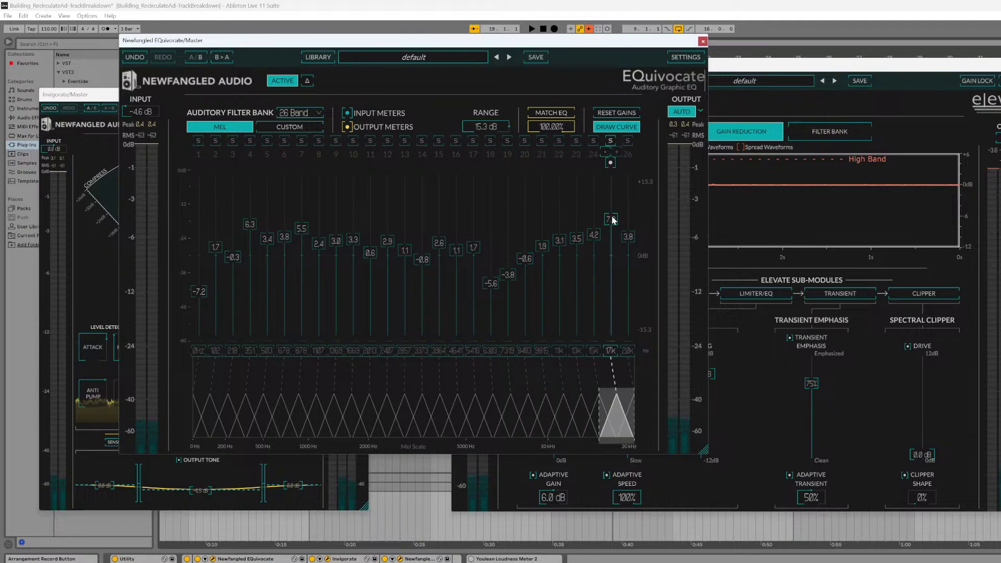
{"action": "left_click_drag", "start_coordinate": [610, 224], "coordinate": [594, 245]}
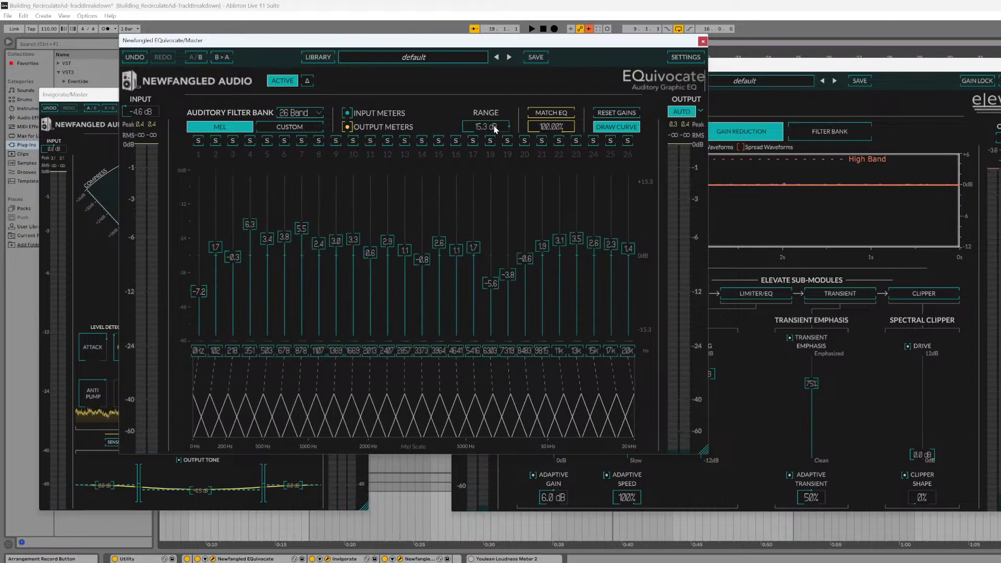
- Try the Master EQuivocate's Range at -14.8 and 11.8 dB during playback, set it to 9.8 dB and switch its A/B settings
{"action": "left_click_drag", "start_coordinate": [493, 126], "coordinate": [480, 199]}
{"action": "key", "text": "space"}
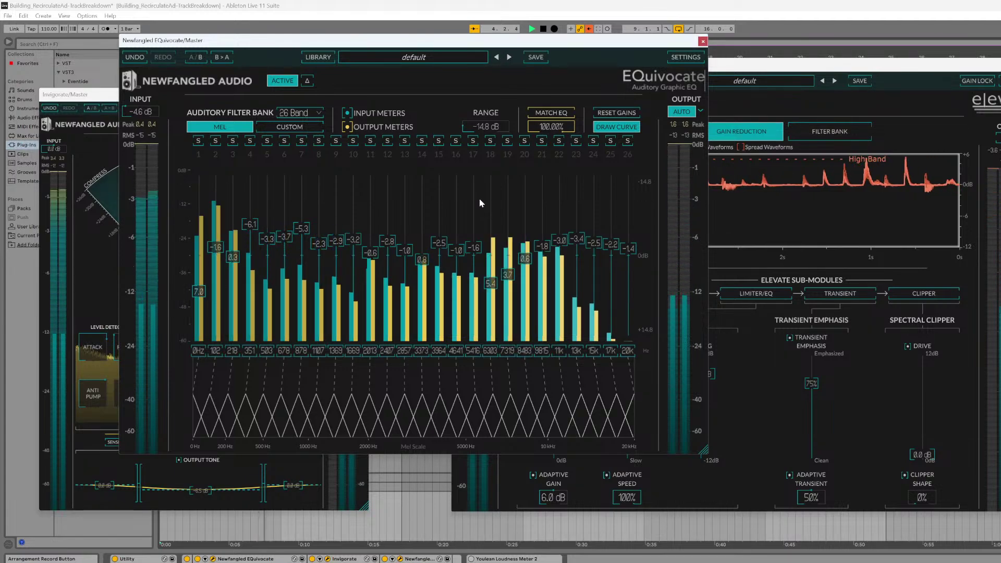
{"action": "left_click_drag", "start_coordinate": [480, 200], "coordinate": [488, 143]}
{"action": "key", "text": "space"}
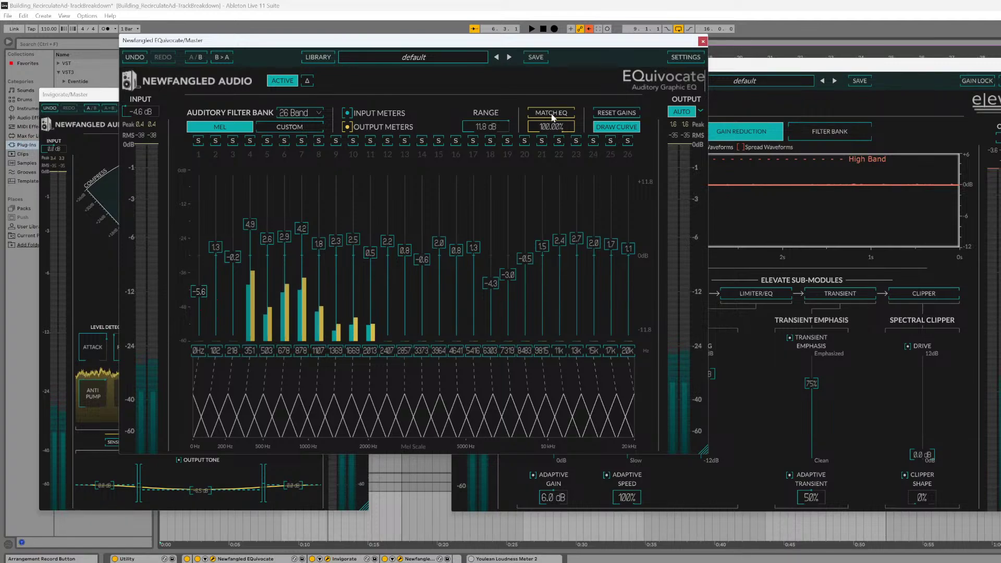
{"action": "left_click_drag", "start_coordinate": [503, 127], "coordinate": [504, 134]}
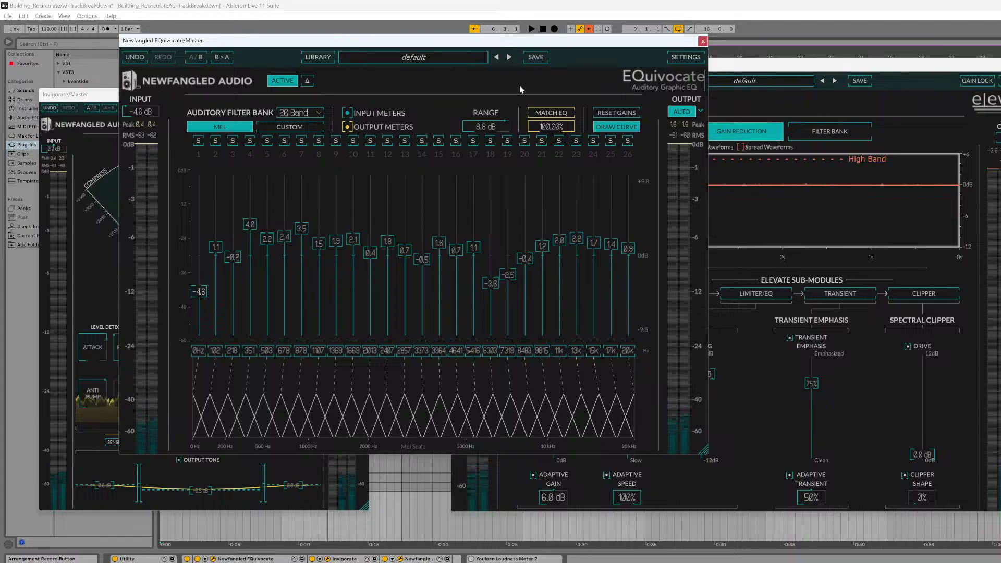
{"action": "left_click", "coordinate": [191, 58]}
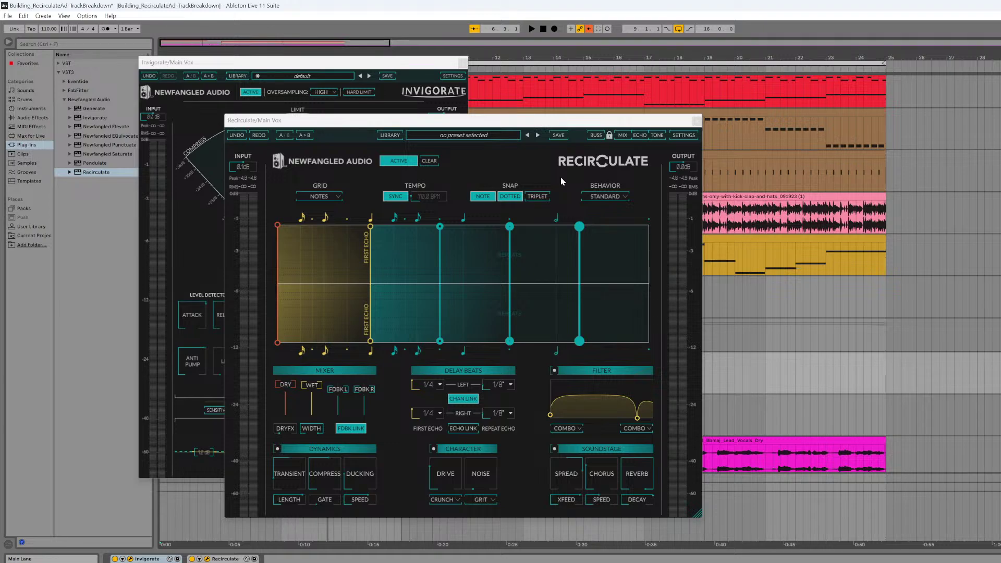
- Try the Steps and Milliseconds grids in Main Vox's Recirculate, return the grid to Notes, and view the left first-echo delay choices
{"action": "left_click", "coordinate": [319, 197]}
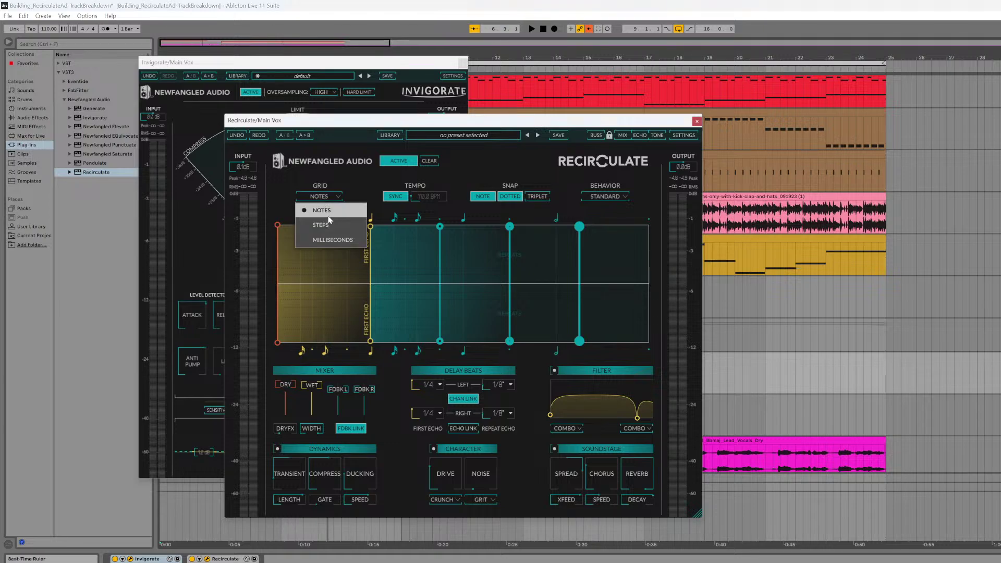
{"action": "left_click", "coordinate": [327, 228]}
{"action": "left_click", "coordinate": [336, 201]}
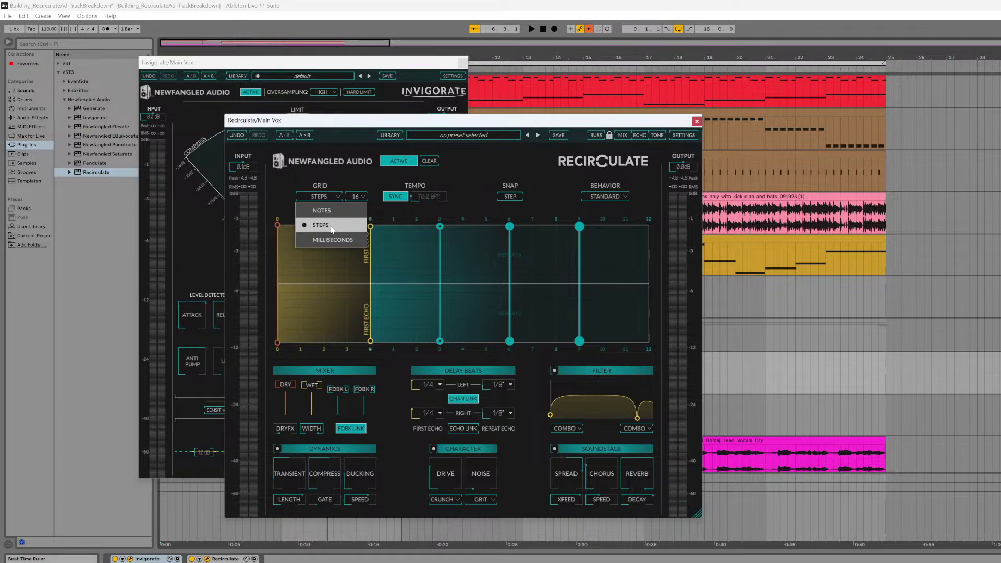
{"action": "left_click", "coordinate": [334, 210]}
{"action": "left_click", "coordinate": [335, 196]}
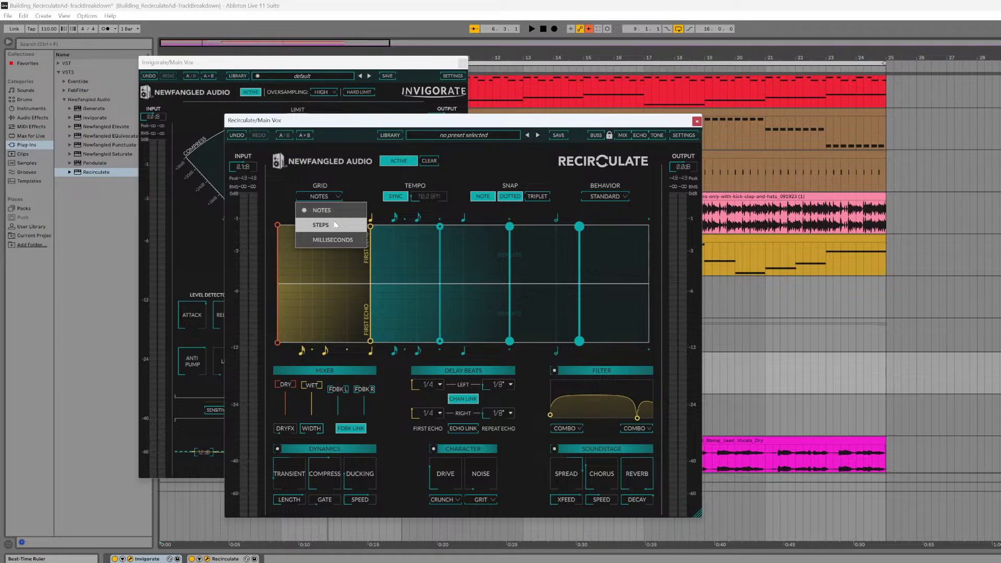
{"action": "left_click", "coordinate": [338, 239]}
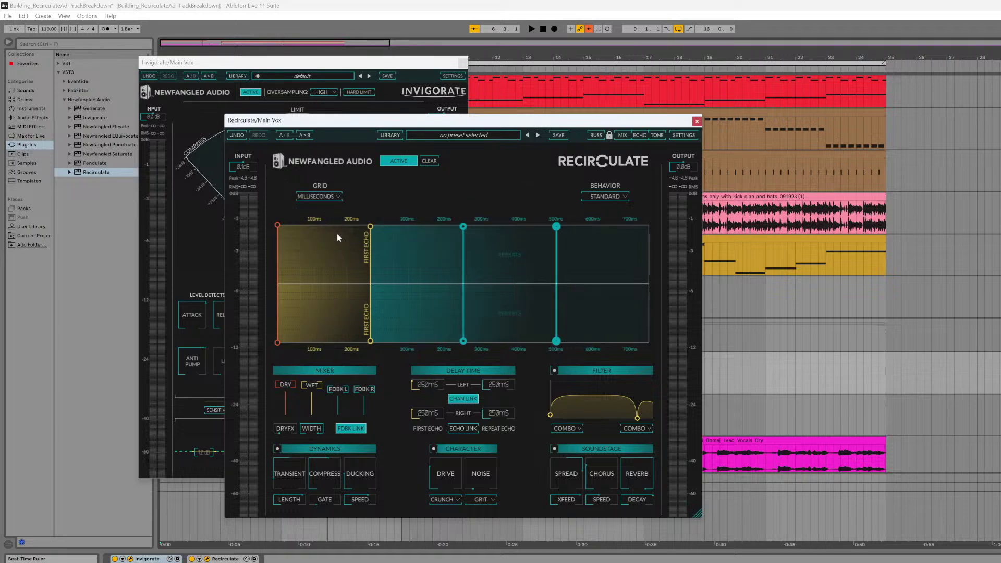
{"action": "left_click", "coordinate": [327, 197]}
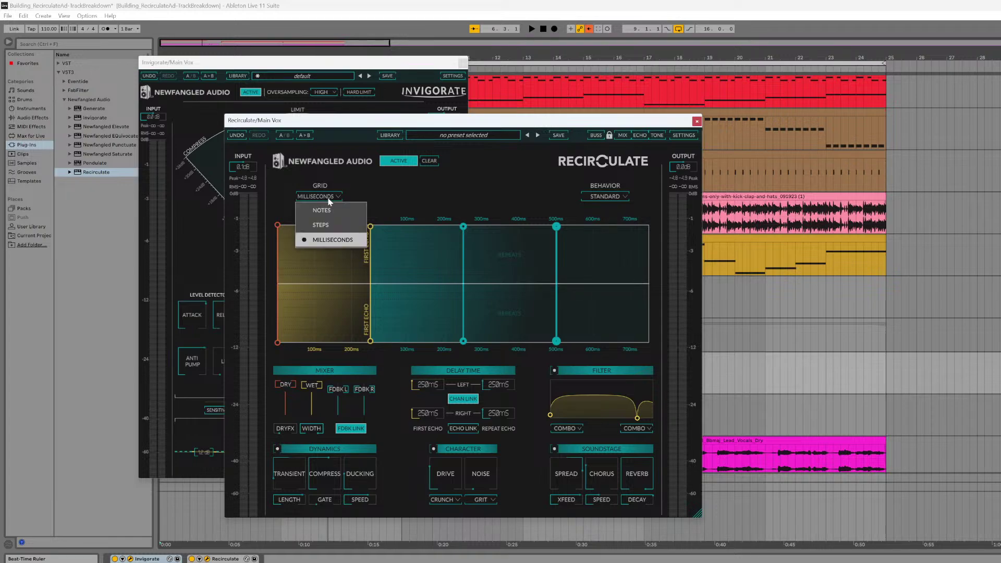
{"action": "left_click", "coordinate": [327, 225]}
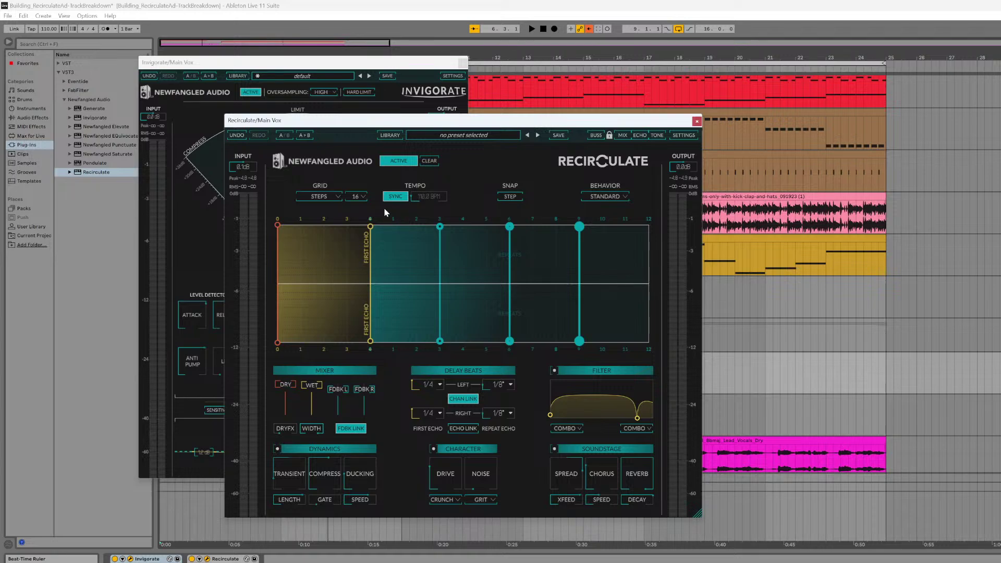
{"action": "left_click", "coordinate": [335, 199]}
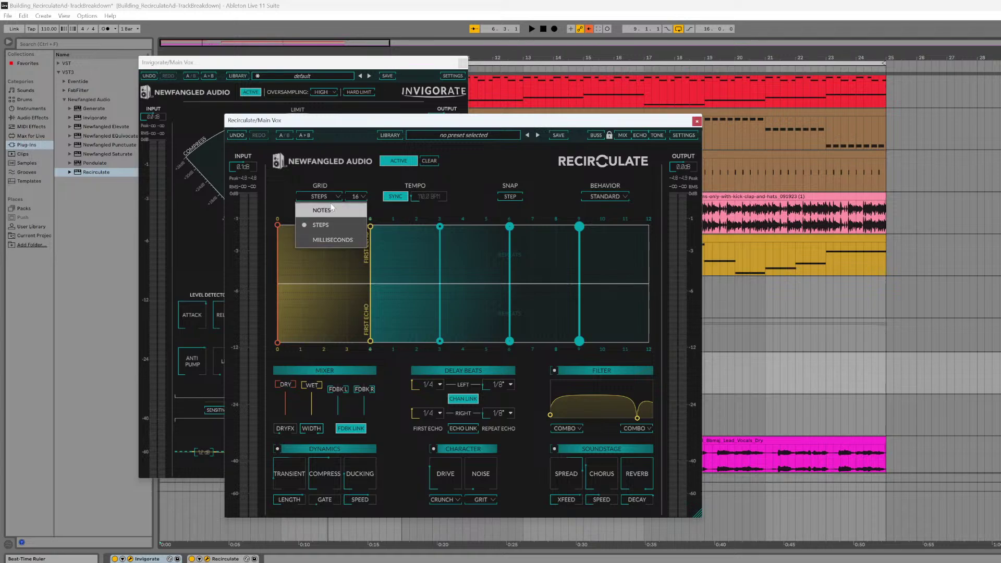
{"action": "left_click", "coordinate": [331, 203]}
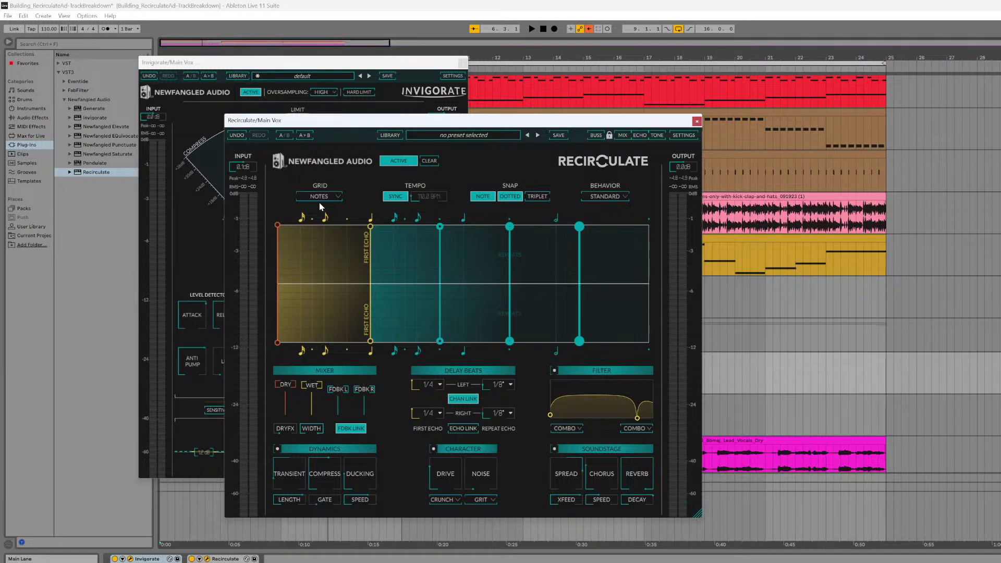
{"action": "left_click", "coordinate": [440, 384]}
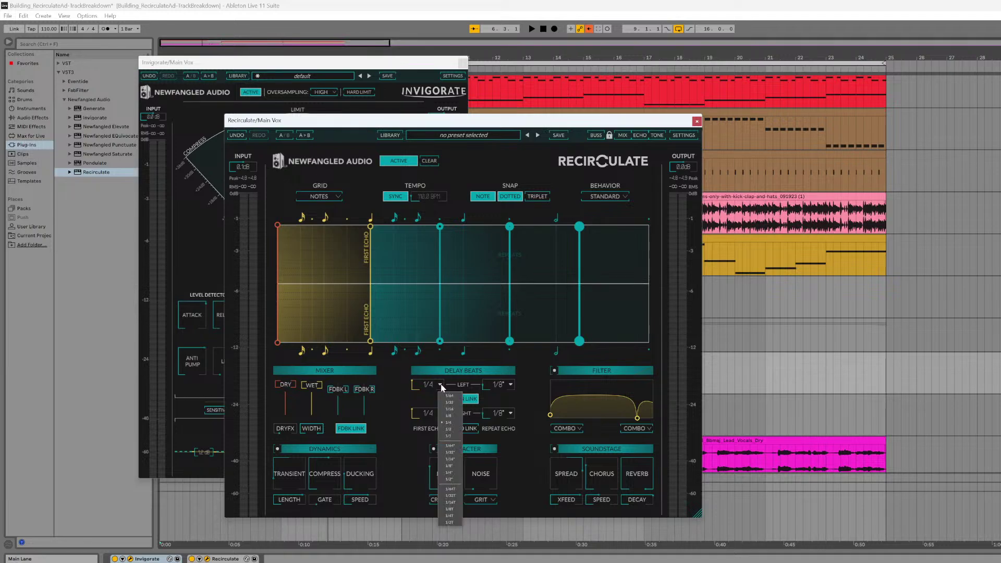
{"action": "left_click", "coordinate": [396, 377]}
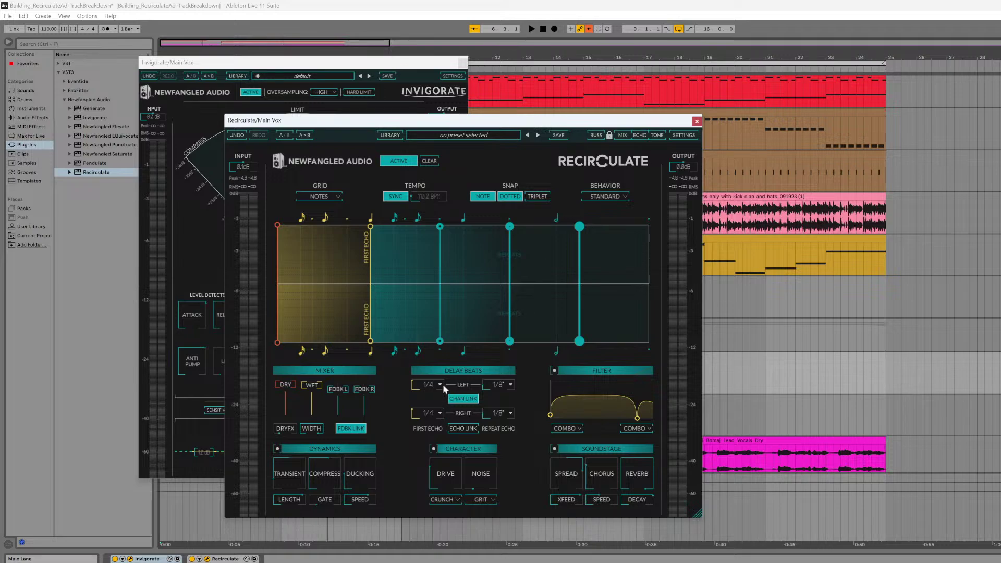
- Move the Recirculate window aside, show the arrangement's automation, and place the insert marker at bar 17 on the automation lane
{"action": "left_click", "coordinate": [998, 457]}
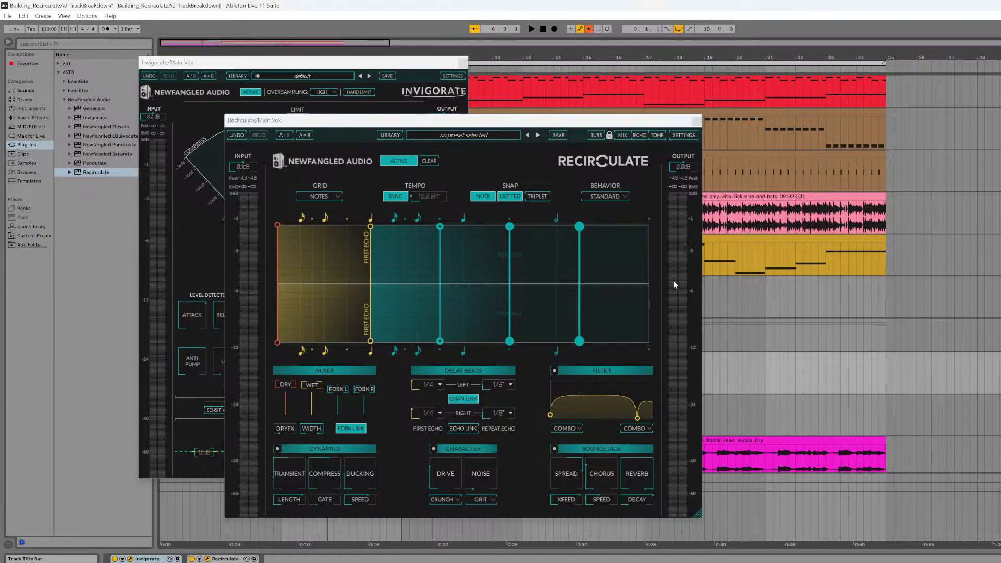
{"action": "left_click_drag", "start_coordinate": [584, 123], "coordinate": [386, 129]}
{"action": "key", "text": "a"}
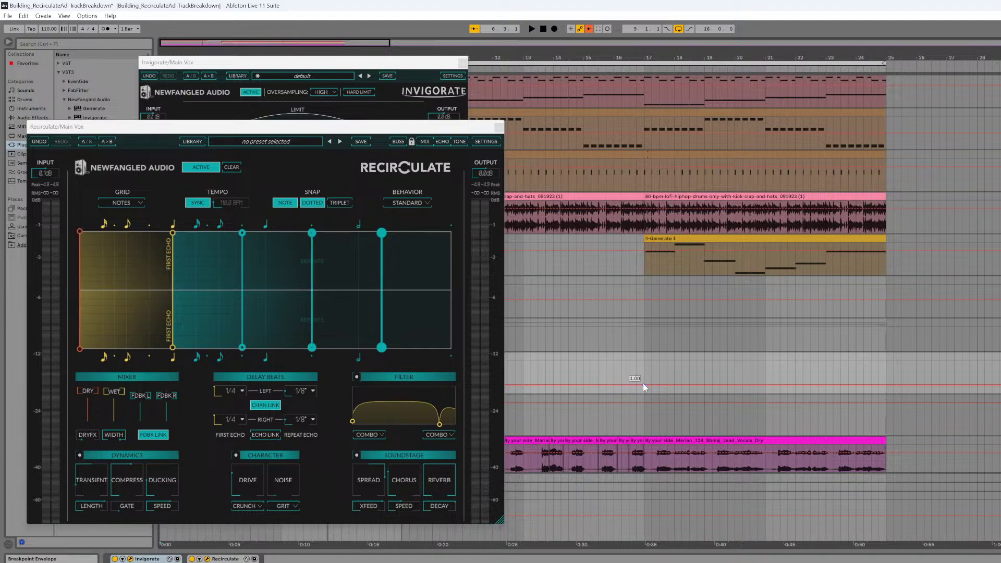
{"action": "left_click_drag", "start_coordinate": [657, 386], "coordinate": [658, 385]}
{"action": "right_click", "coordinate": [643, 384]}
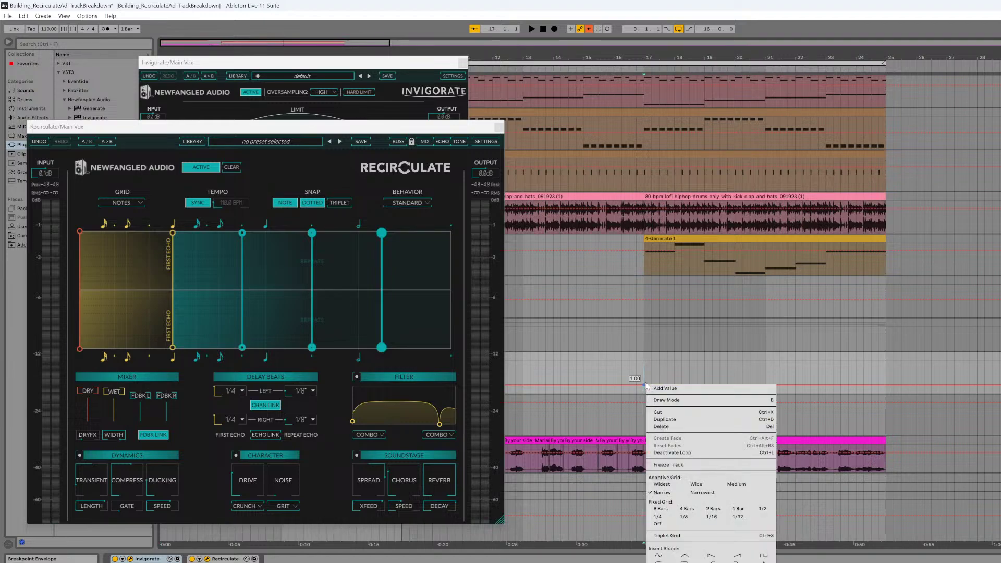
{"action": "left_click", "coordinate": [643, 385]}
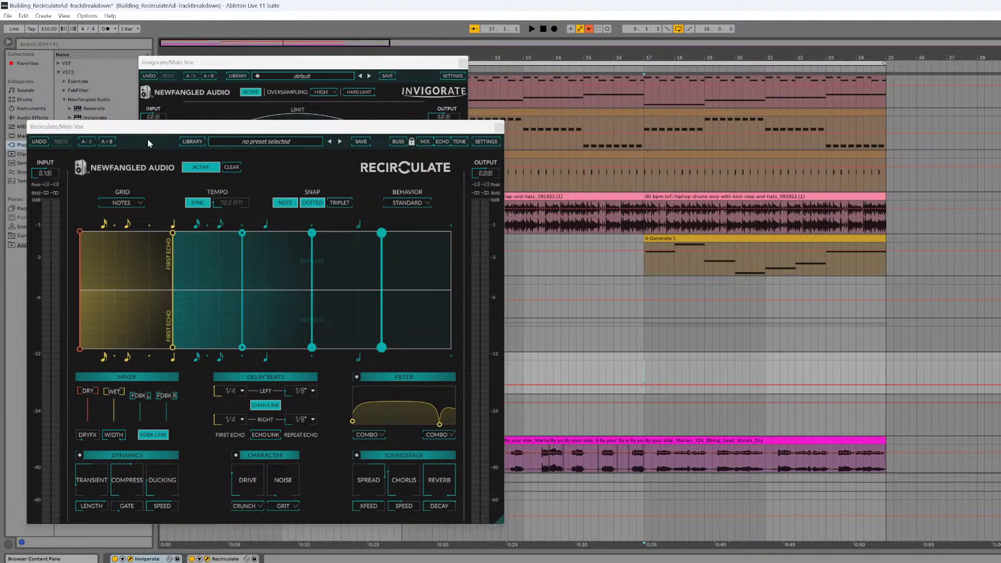
- Browse Recirculate's preset library with the Vocals and Polyrhythmic tags as filters, and close it without loading a preset
{"action": "left_click", "coordinate": [248, 142]}
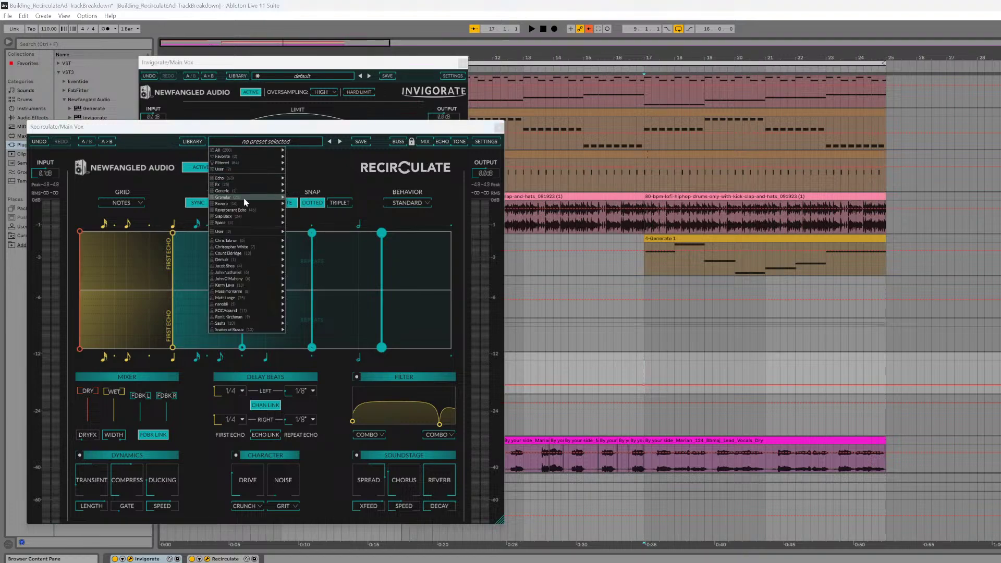
{"action": "left_click", "coordinate": [183, 141]}
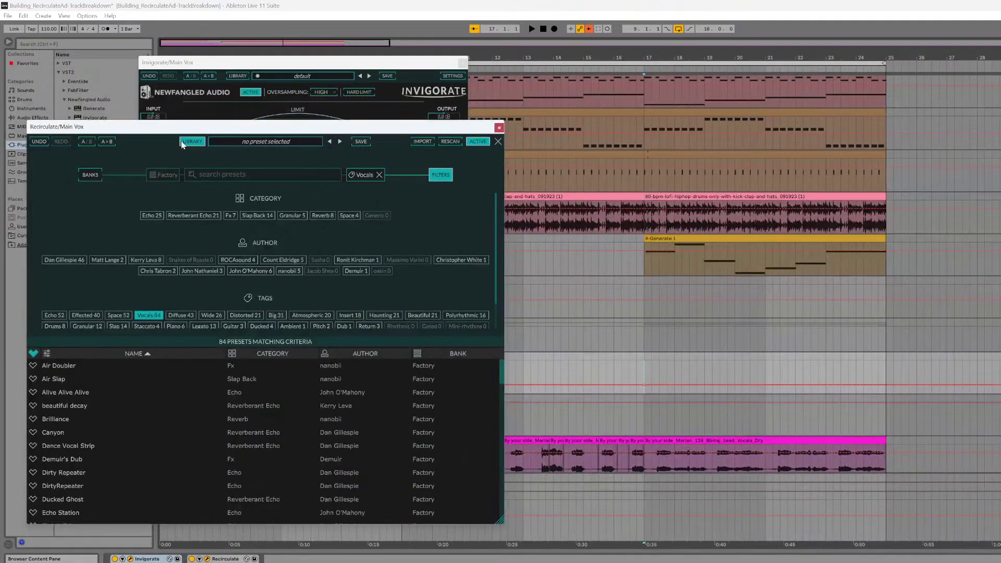
{"action": "scroll", "coordinate": [336, 304], "scroll_direction": "down", "scroll_amount": 1}
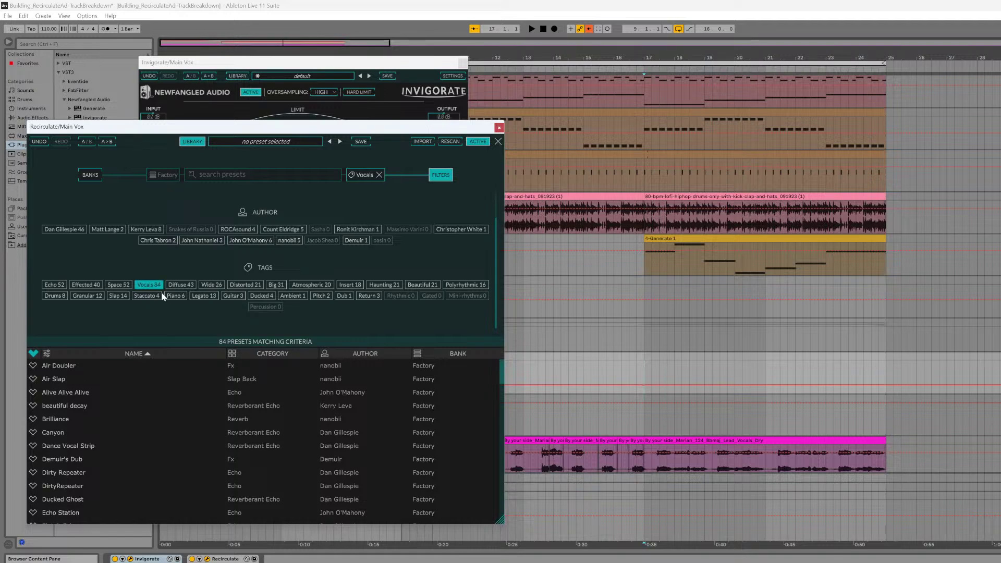
{"action": "left_click", "coordinate": [452, 283]}
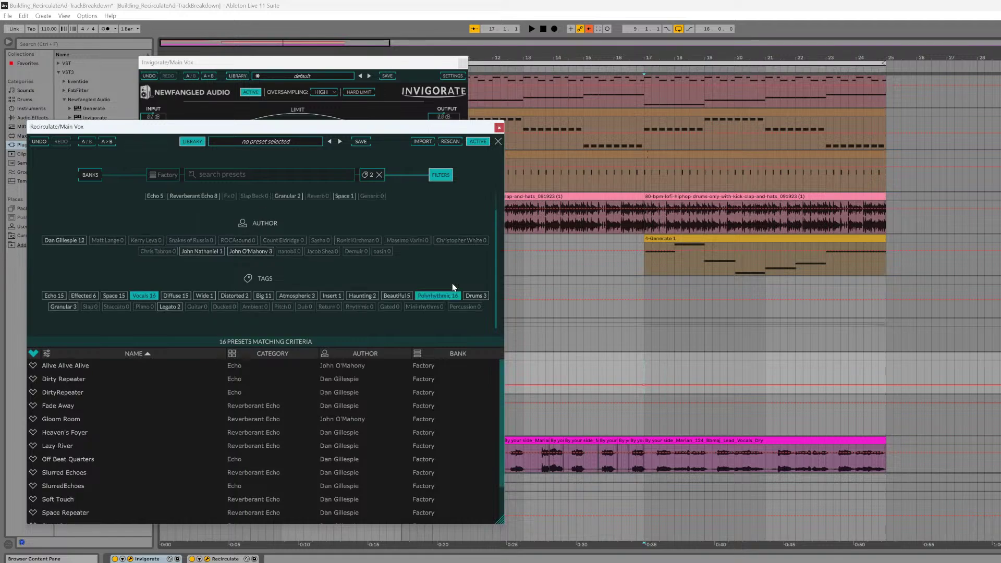
{"action": "scroll", "coordinate": [337, 385], "scroll_direction": "down", "scroll_amount": 2}
{"action": "scroll", "coordinate": [337, 386], "scroll_direction": "up", "scroll_amount": 2}
{"action": "scroll", "coordinate": [336, 385], "scroll_direction": "down", "scroll_amount": 2}
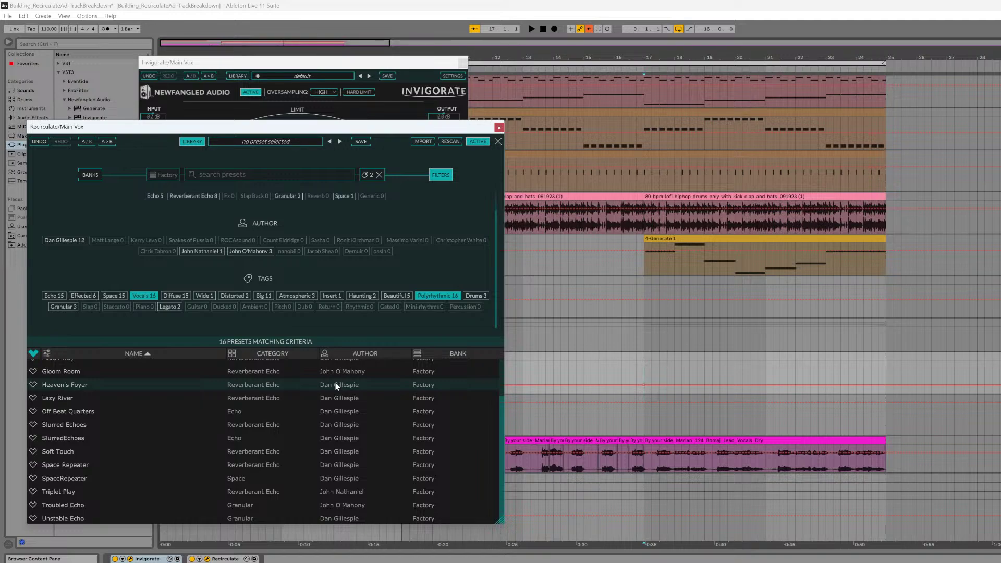
{"action": "scroll", "coordinate": [336, 386], "scroll_direction": "up", "scroll_amount": 2}
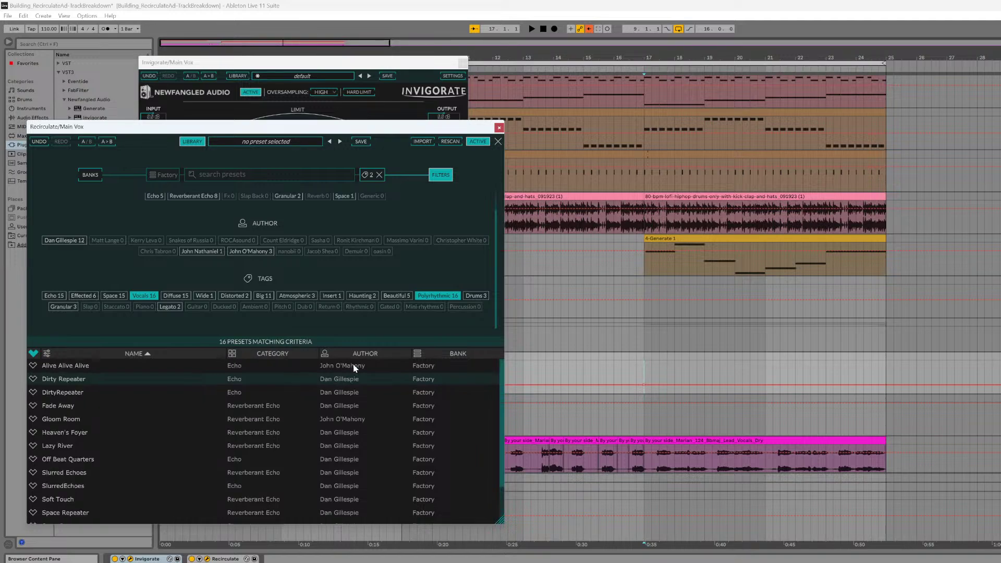
{"action": "left_click", "coordinate": [498, 141]}
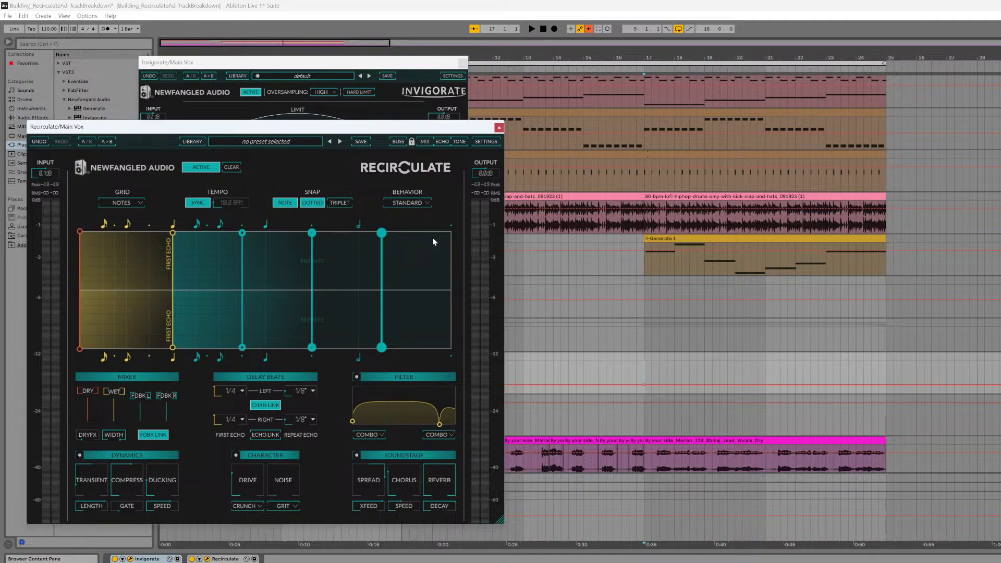
- Hide the automation, select the Drums track, and open its EQuivocate window
{"action": "key", "text": "a"}
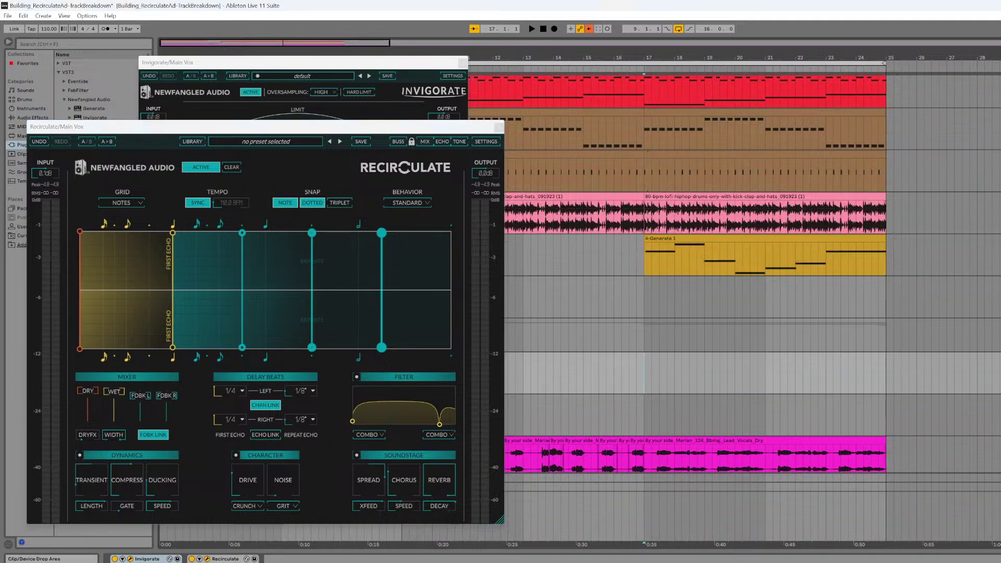
{"action": "scroll", "coordinate": [932, 148], "scroll_direction": "up", "scroll_amount": 3}
{"action": "scroll", "coordinate": [919, 183], "scroll_direction": "up", "scroll_amount": 3}
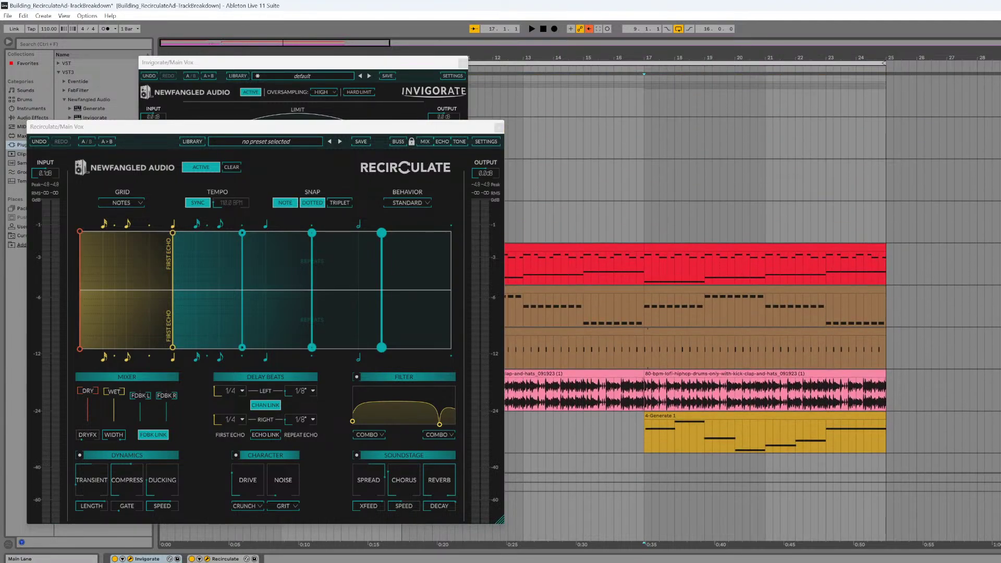
{"action": "left_click", "coordinate": [997, 248]}
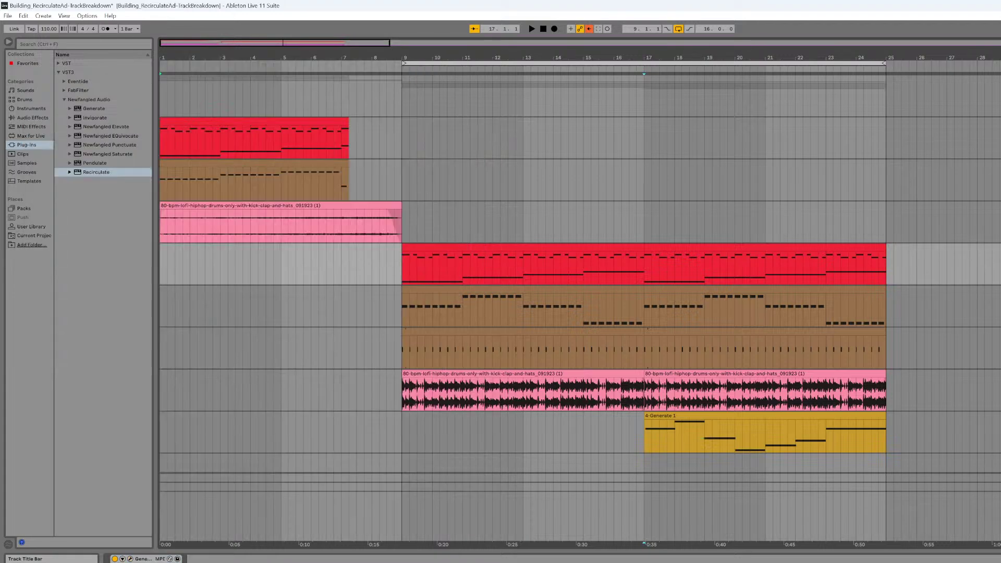
{"action": "left_click", "coordinate": [996, 373]}
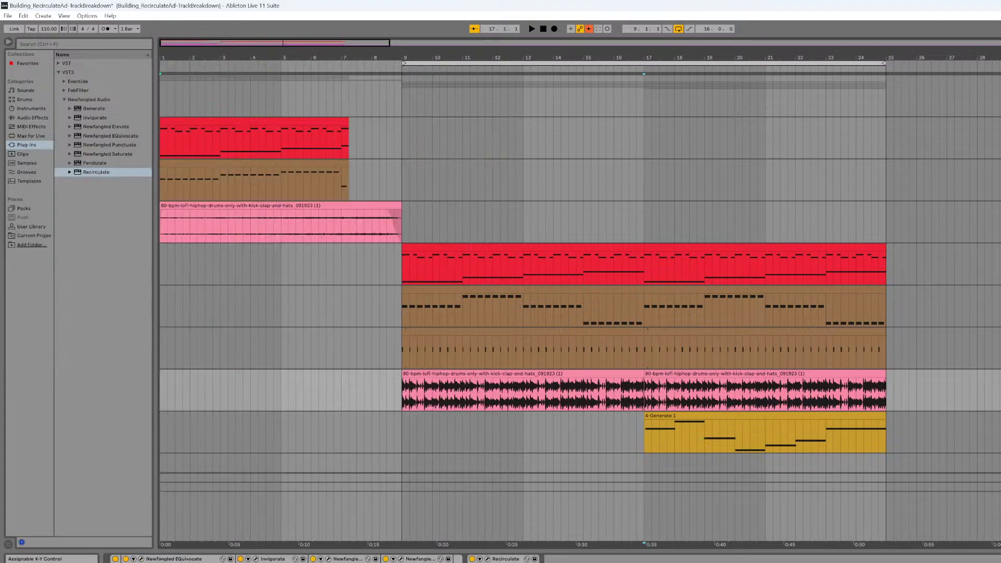
{"action": "left_click", "coordinate": [140, 558]}
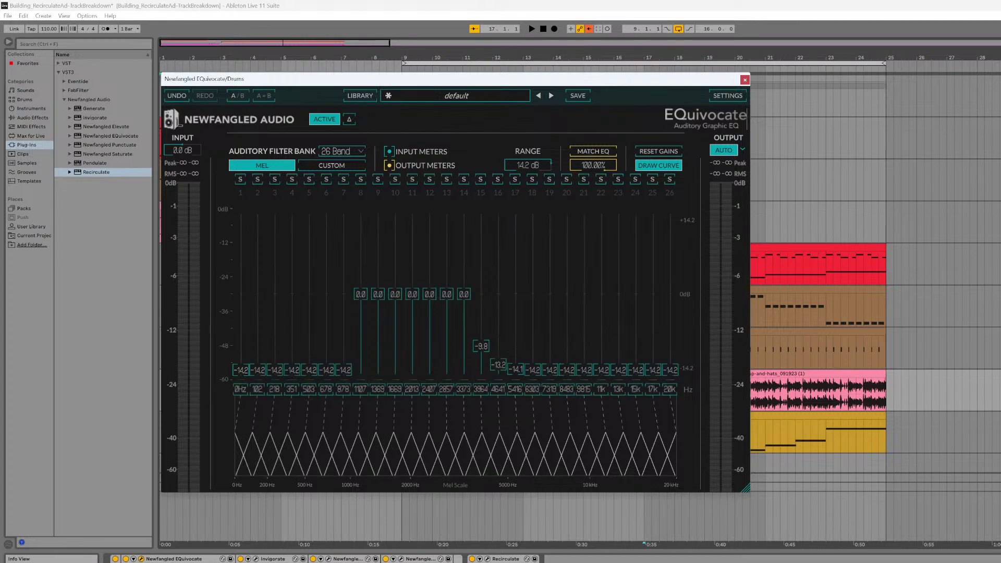
- Play the Drums from bar 9 with the effects ahead of Recirculate bypassed, and re-enable EQuivocate during playback
{"action": "left_click", "coordinate": [126, 559]}
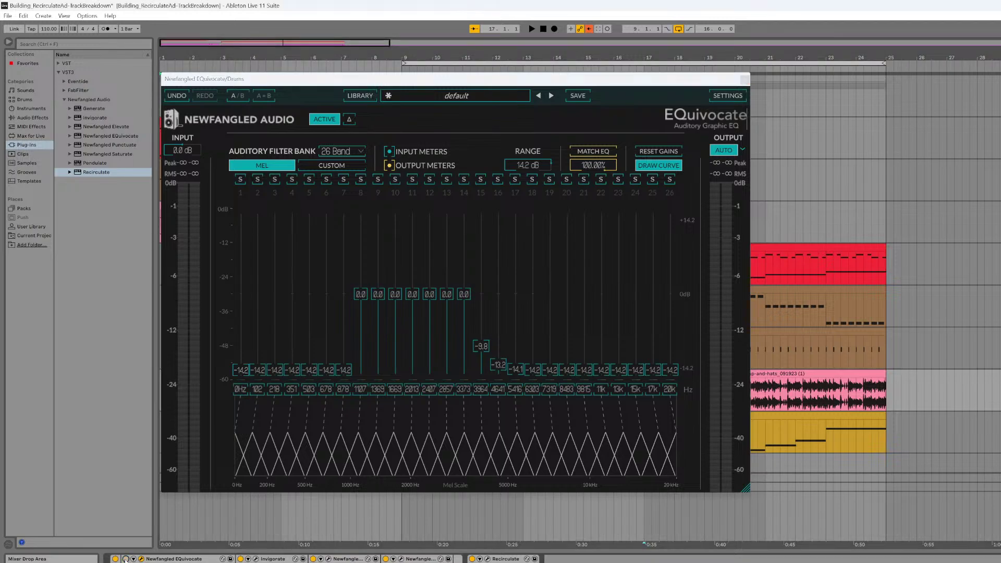
{"action": "left_click", "coordinate": [126, 559]}
{"action": "left_click", "coordinate": [115, 558]}
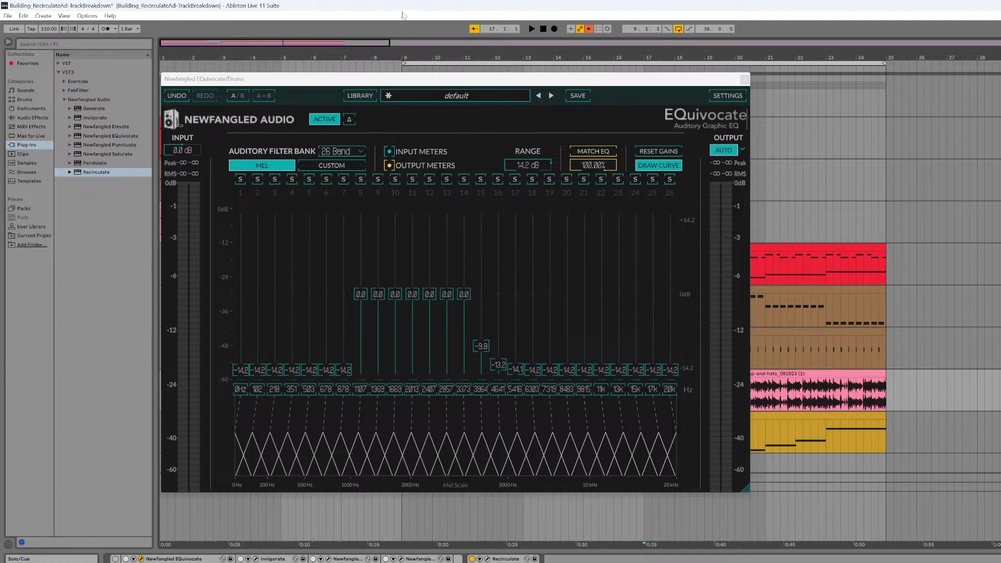
{"action": "left_click_drag", "start_coordinate": [404, 78], "coordinate": [414, 140]}
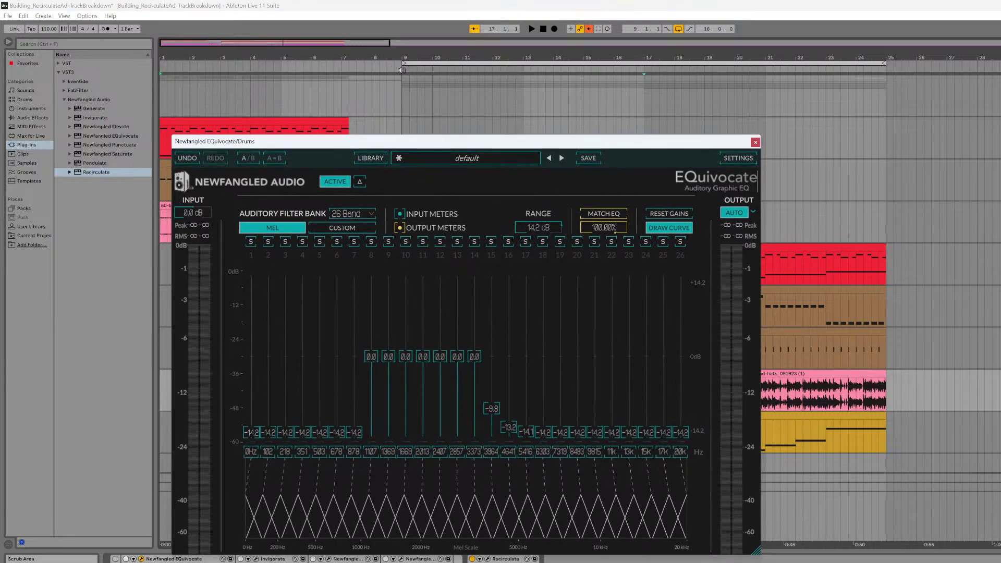
{"action": "left_click", "coordinate": [401, 70]}
{"action": "left_click_drag", "start_coordinate": [429, 150], "coordinate": [430, 86]}
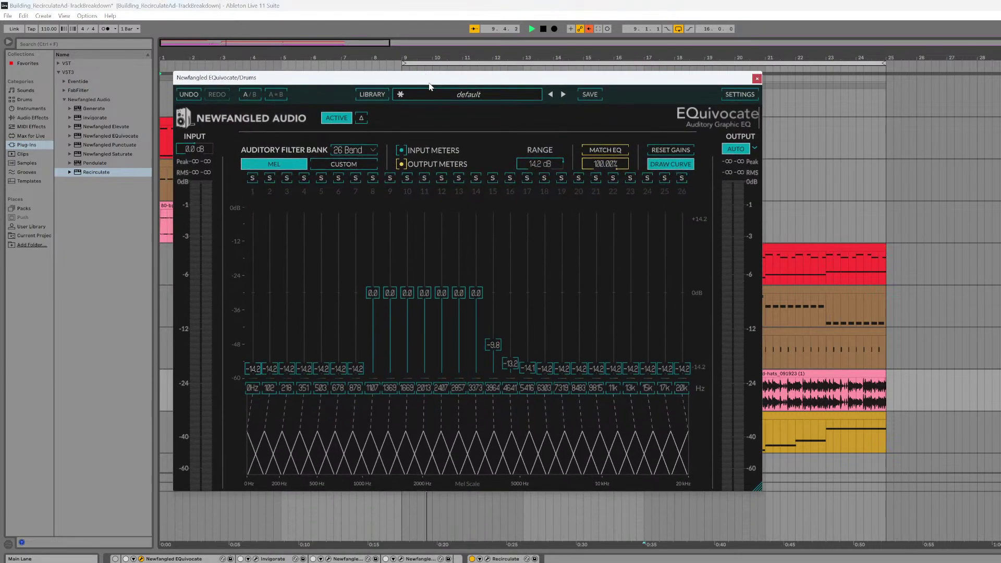
{"action": "left_click", "coordinate": [116, 559]}
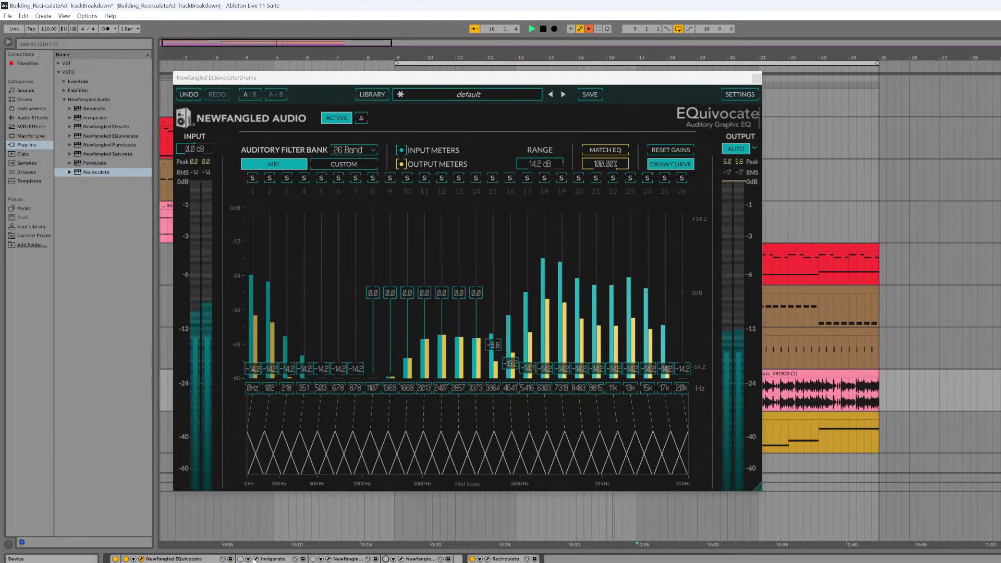
- Re-enable Invigorate and Punctuate on the Drums during playback, with both plug-in windows open and Punctuate moved fully into view
{"action": "left_click", "coordinate": [256, 558]}
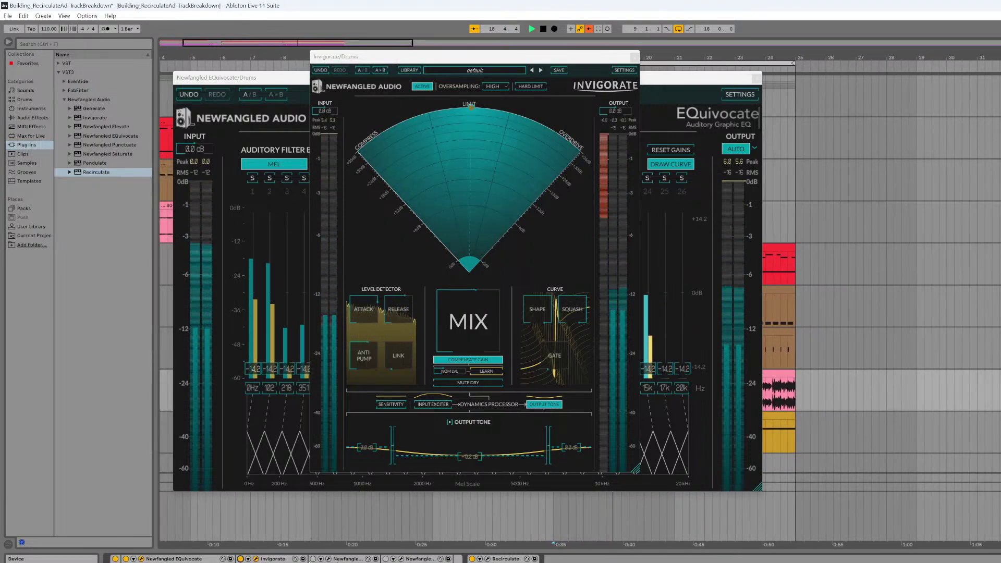
{"action": "left_click", "coordinate": [329, 558]}
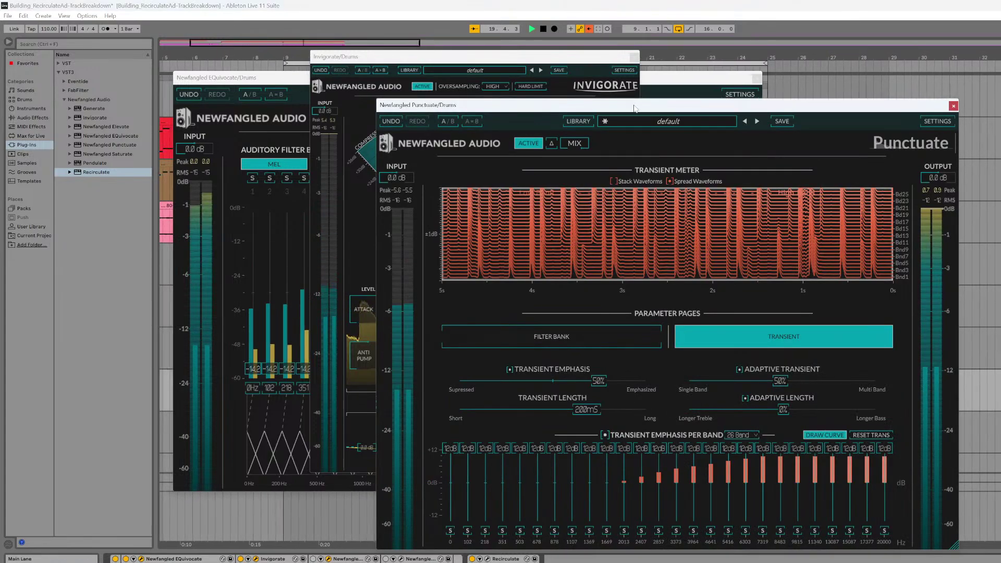
{"action": "left_click_drag", "start_coordinate": [634, 108], "coordinate": [488, 72]}
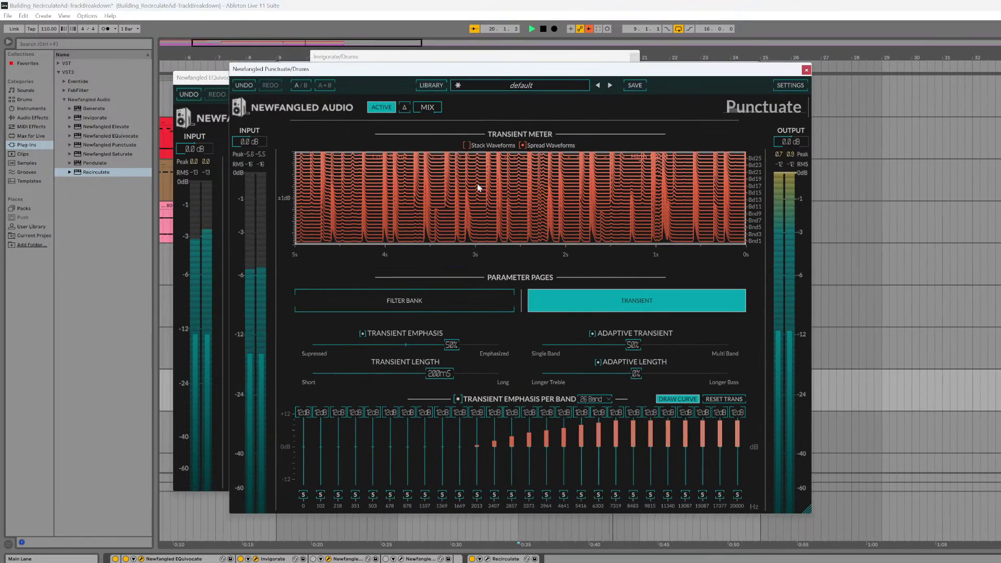
{"action": "left_click", "coordinate": [312, 560]}
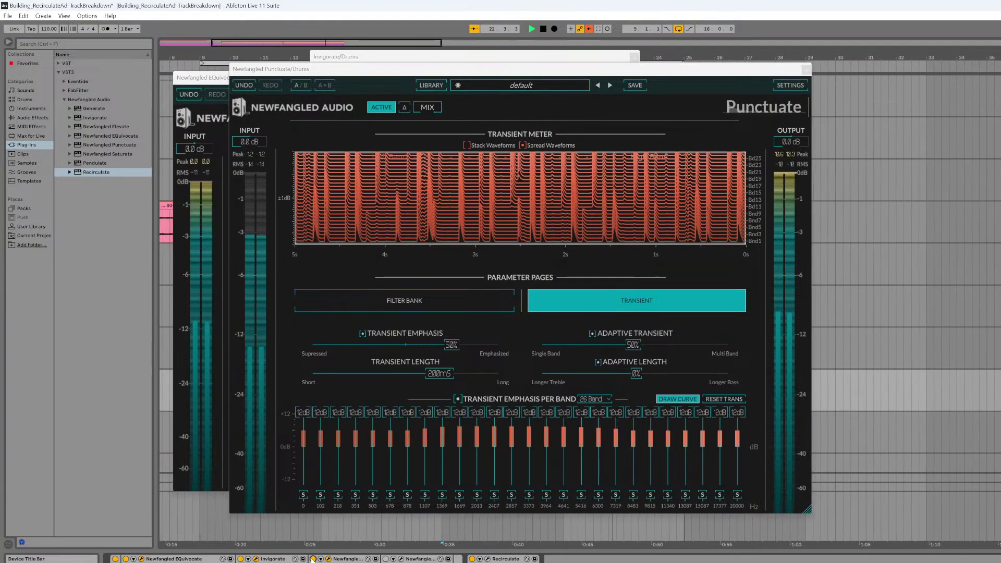
- Open the Drums' Saturate window, re-enable Saturate during playback, and stop the transport
{"action": "left_click", "coordinate": [400, 559]}
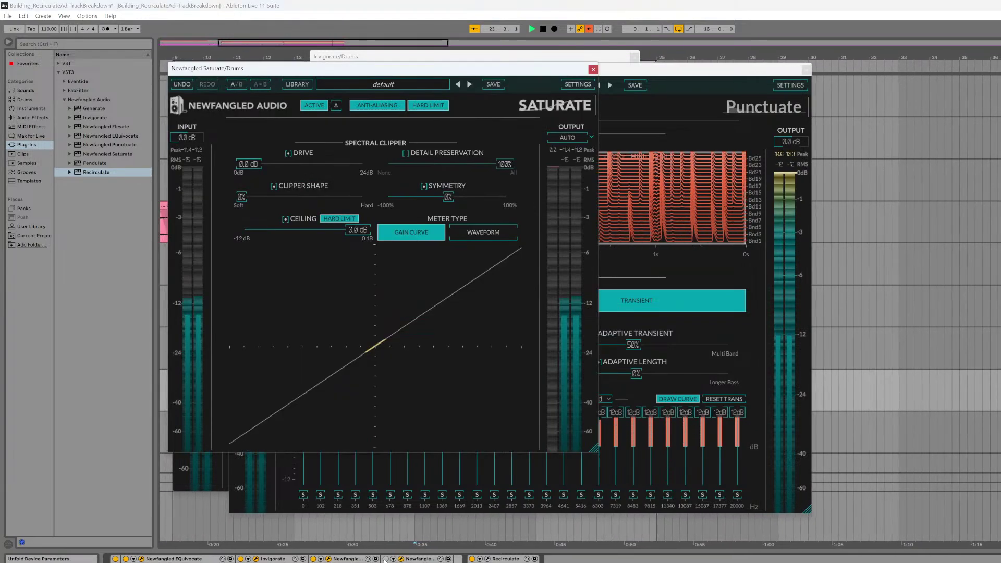
{"action": "left_click", "coordinate": [385, 559]}
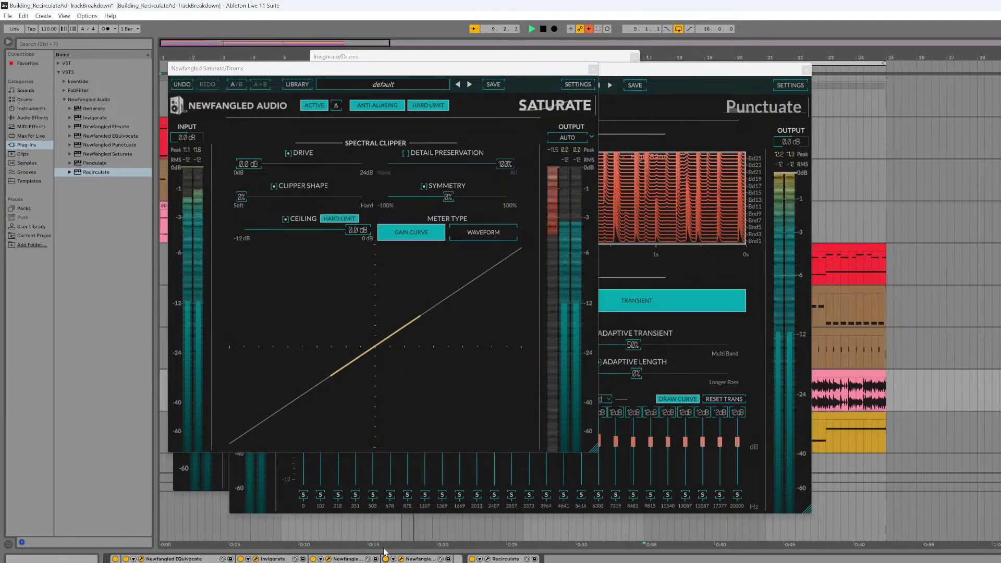
{"action": "key", "text": "space"}
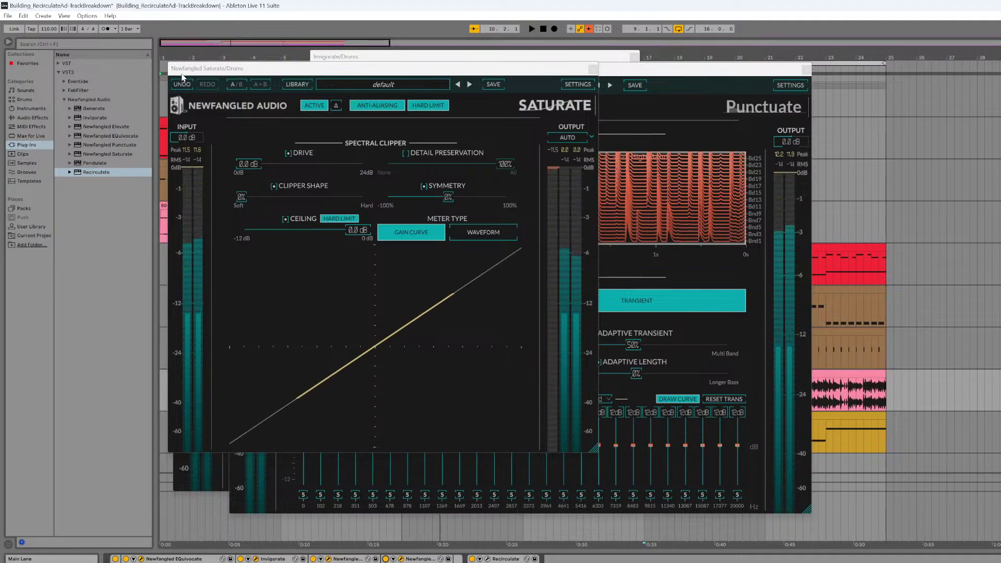
- Close the Drums' Saturate, Punctuate, Invigorate and EQuivocate windows to clear the arrangement
{"action": "left_click", "coordinate": [592, 68]}
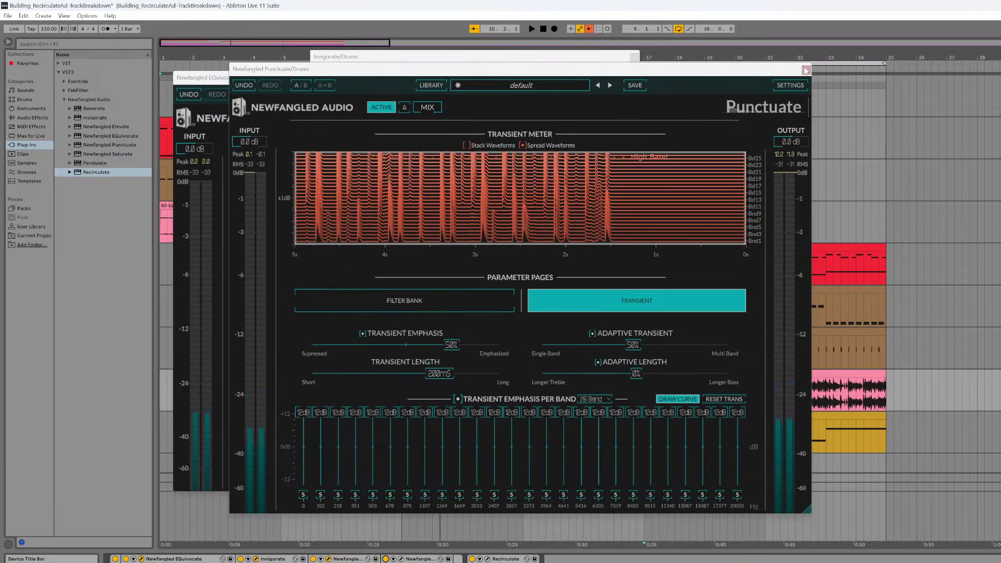
{"action": "left_click", "coordinate": [805, 70]}
{"action": "left_click", "coordinate": [634, 56]}
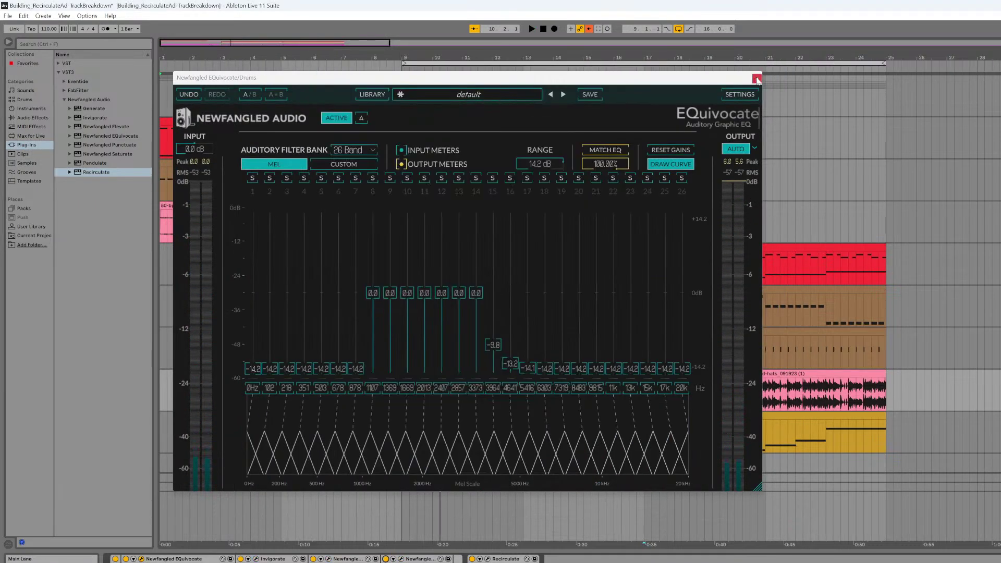
{"action": "left_click", "coordinate": [756, 79]}
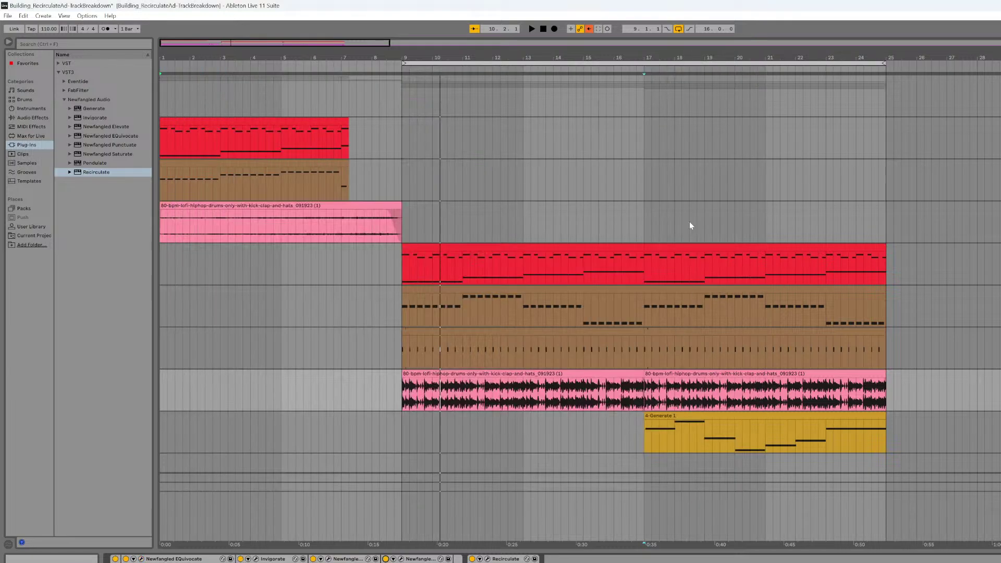
{"action": "scroll", "coordinate": [679, 290], "scroll_direction": "down", "scroll_amount": 1}
{"action": "scroll", "coordinate": [678, 289], "scroll_direction": "up", "scroll_amount": 1}
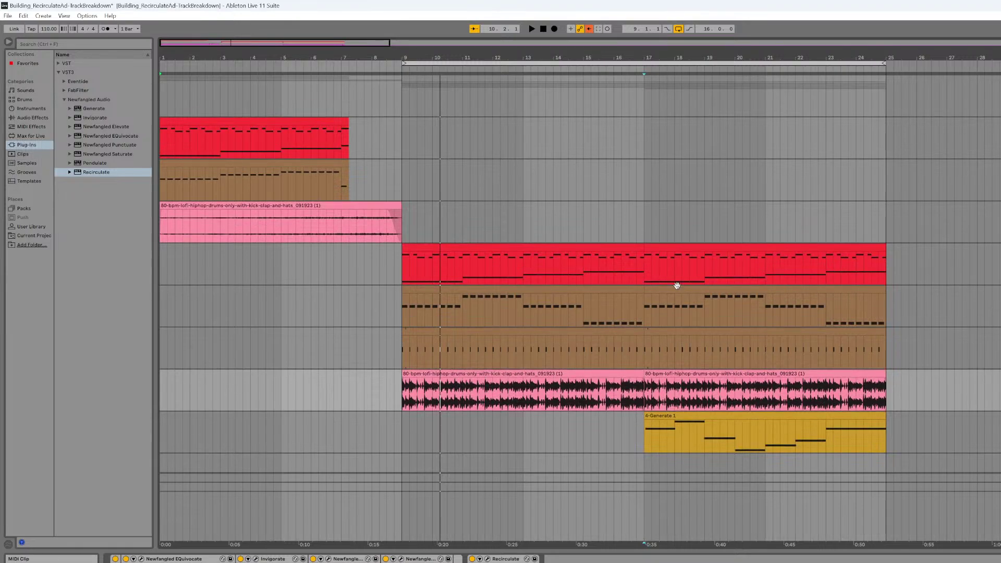
- Examine the EQuivocate curve on the Instruments Group and close its window
{"action": "left_click", "coordinate": [998, 248]}
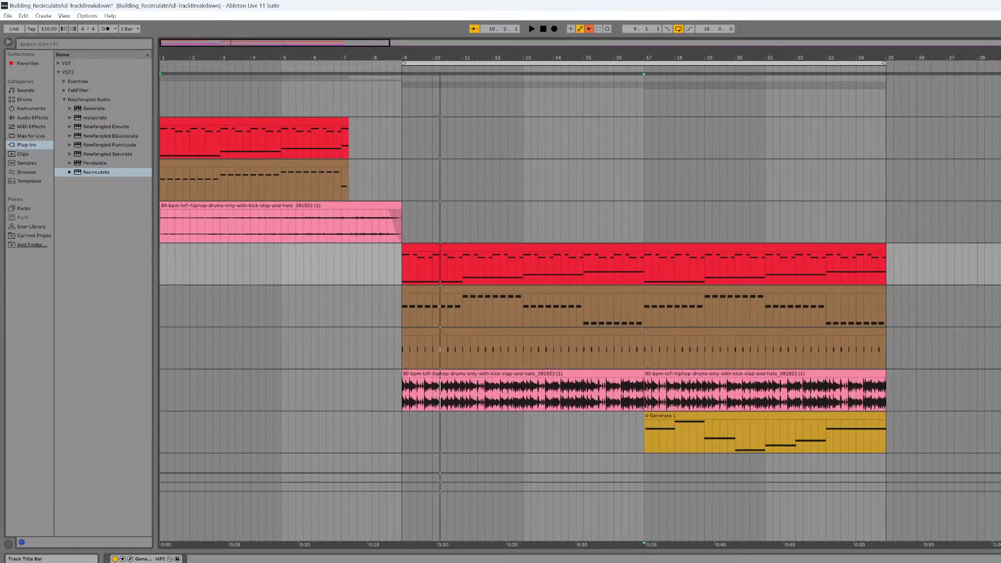
{"action": "left_click", "coordinate": [998, 80]}
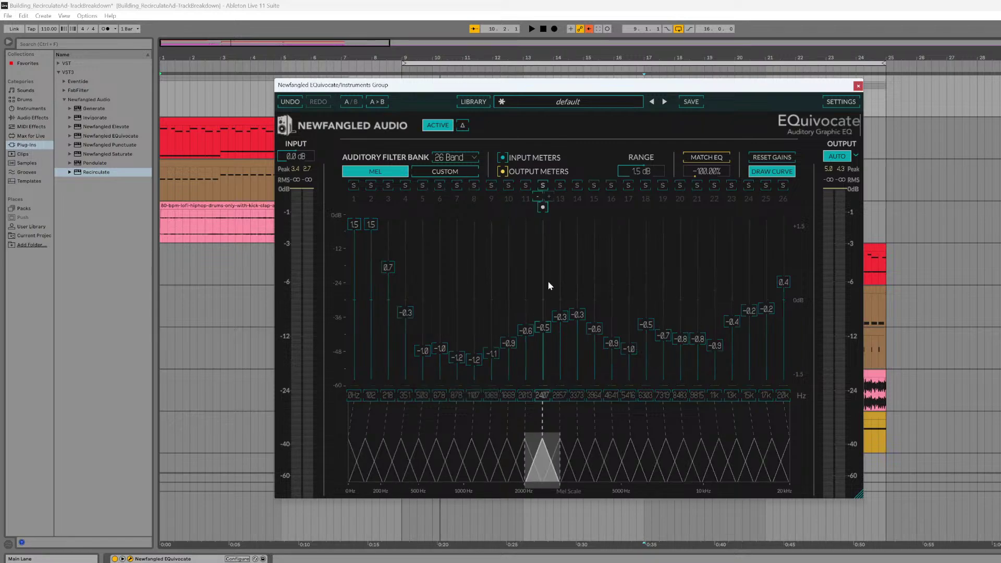
{"action": "key", "text": "ctrl+s"}
{"action": "left_click", "coordinate": [858, 85]}
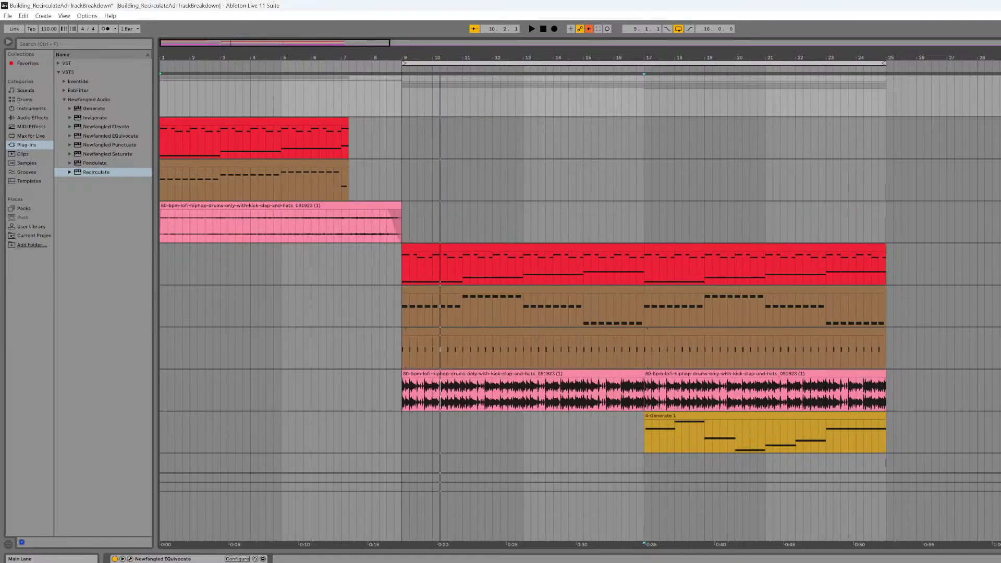
- Select the Master track, examine its EQuivocate settings, and close the Master's EQuivocate, Elevate and Invigorate windows
{"action": "scroll", "coordinate": [580, 275], "scroll_direction": "down", "scroll_amount": 15}
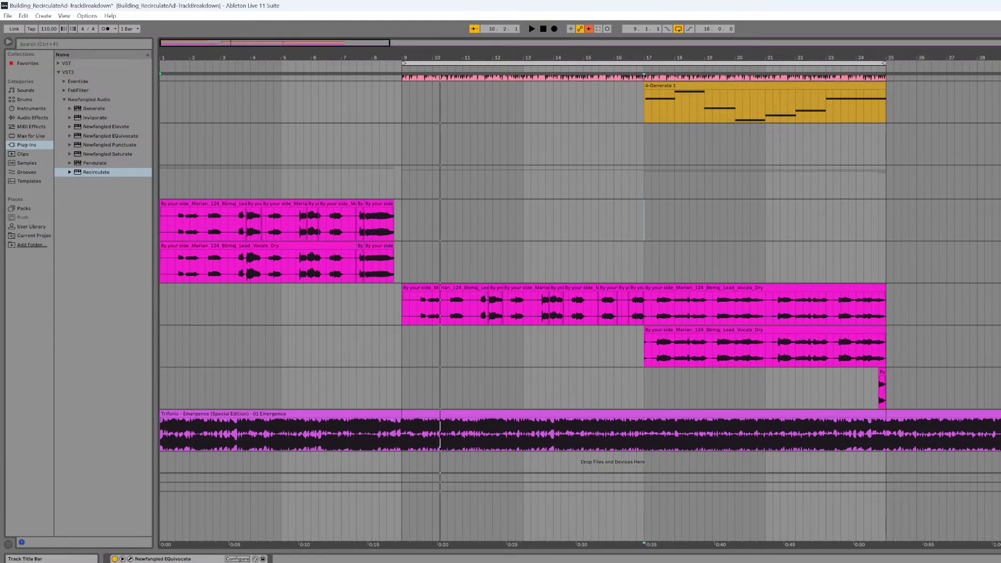
{"action": "left_click", "coordinate": [1000, 487]}
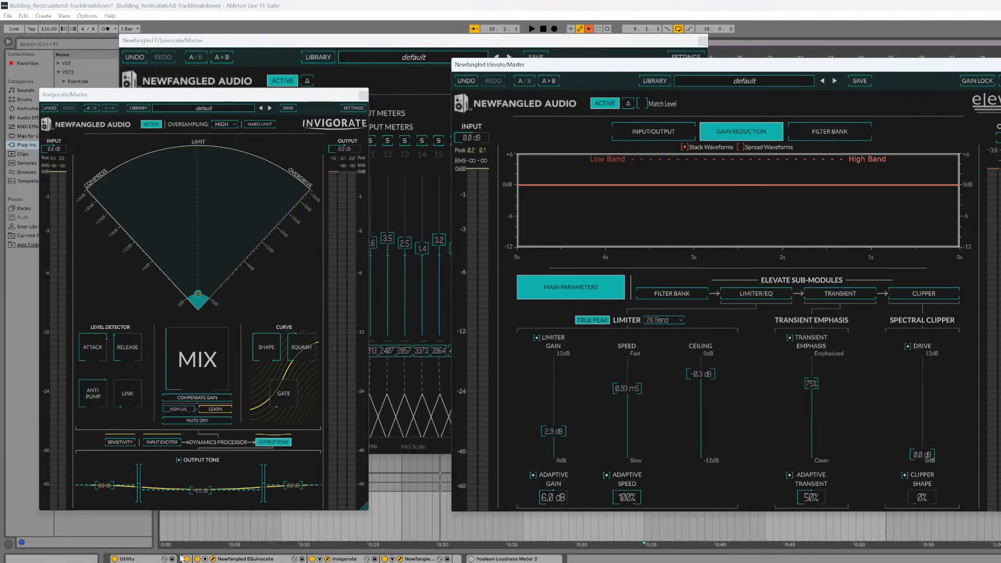
{"action": "left_click", "coordinate": [383, 48]}
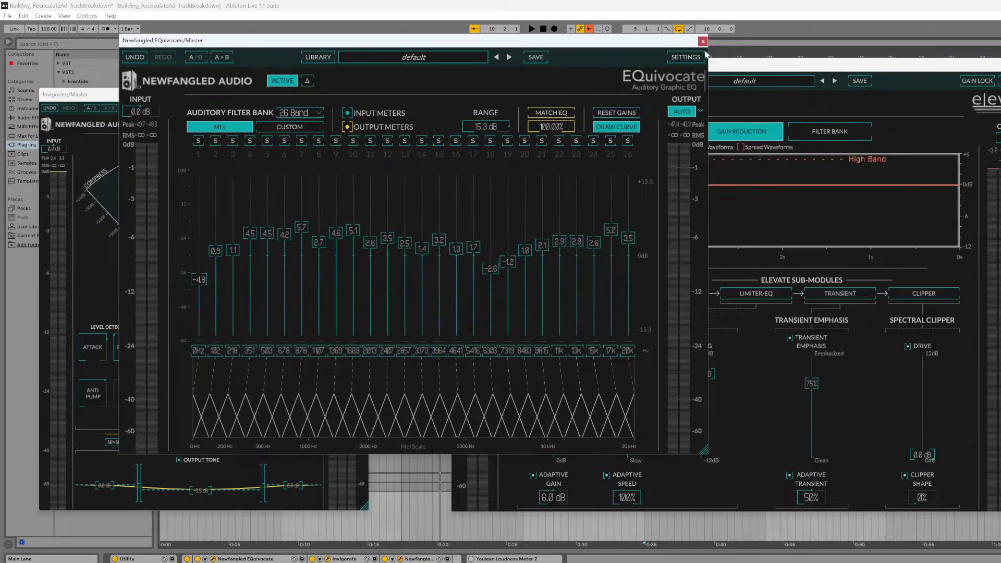
{"action": "left_click", "coordinate": [702, 41]}
{"action": "left_click", "coordinate": [995, 62]}
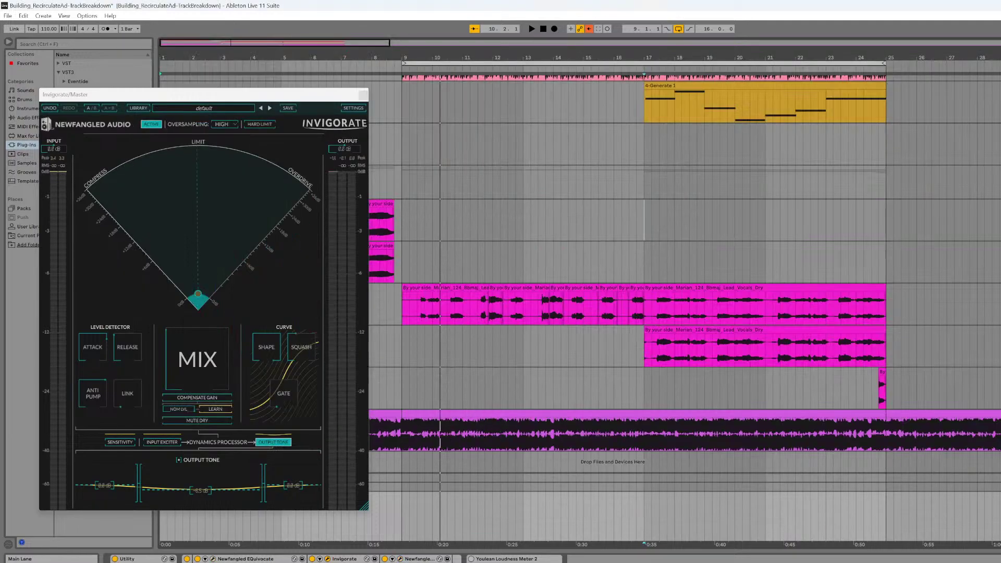
{"action": "scroll", "coordinate": [520, 185], "scroll_direction": "up", "scroll_amount": 10}
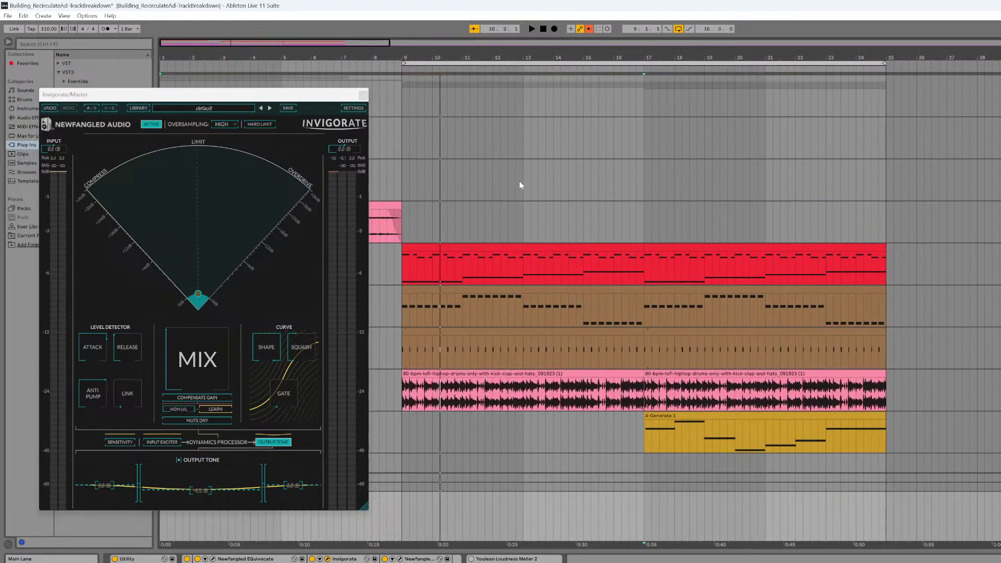
{"action": "left_click", "coordinate": [364, 96]}
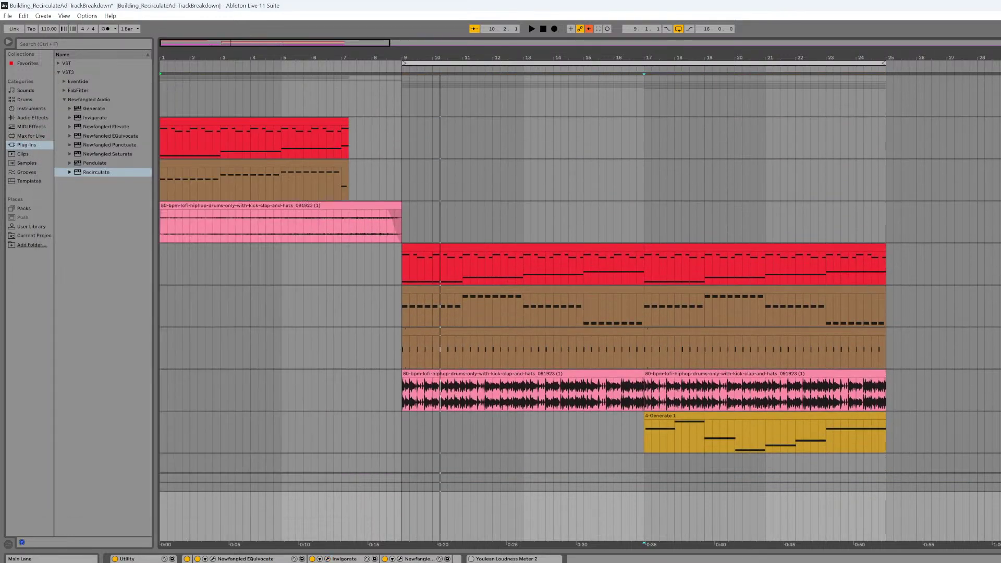
- Select the Pen Kick track, open Pendulate beside the clips, and bypass the track's Punctuate, Saturate and EQuivocate
{"action": "left_click", "coordinate": [997, 332]}
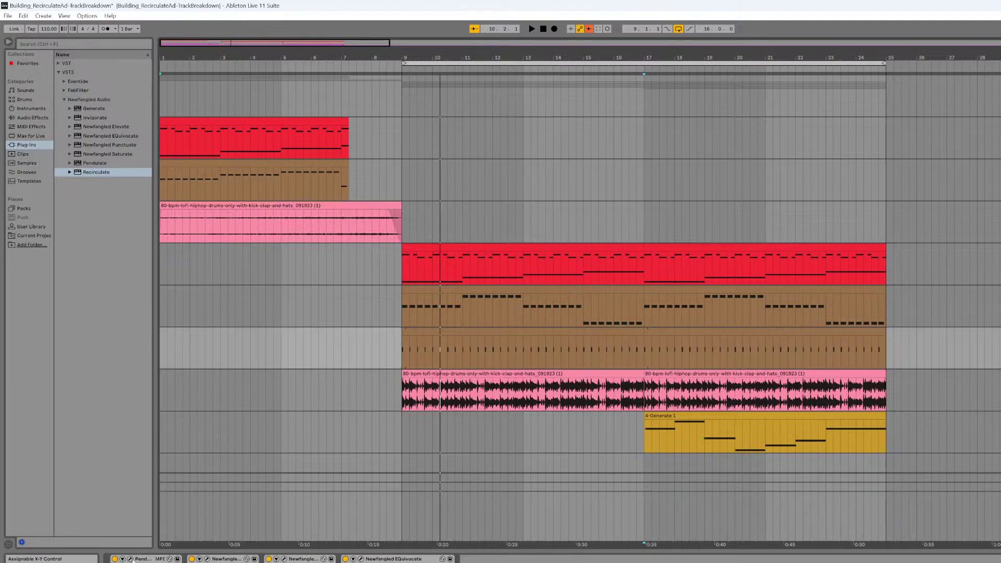
{"action": "left_click", "coordinate": [130, 558]}
{"action": "left_click", "coordinate": [191, 559]}
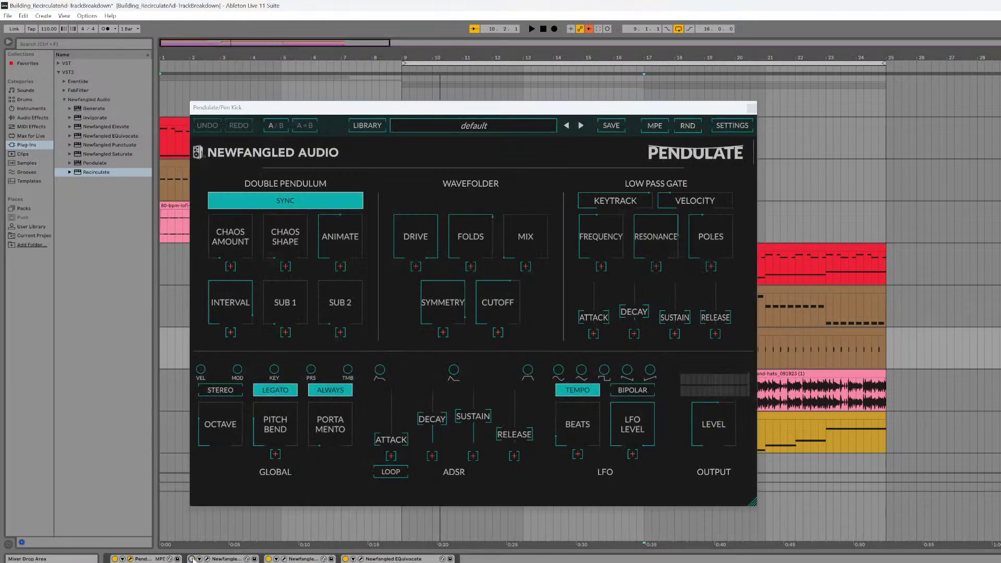
{"action": "left_click", "coordinate": [269, 559]}
{"action": "left_click_drag", "start_coordinate": [615, 112], "coordinate": [946, 119]}
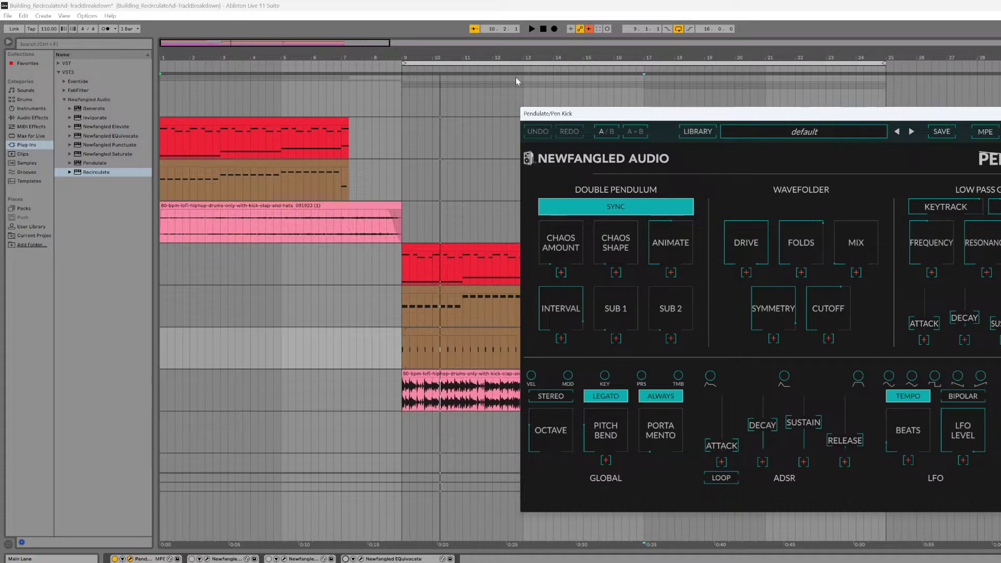
- Play the unprocessed Pen Kick from bar 9, and restart playback from the same bar
{"action": "left_click", "coordinate": [400, 68]}
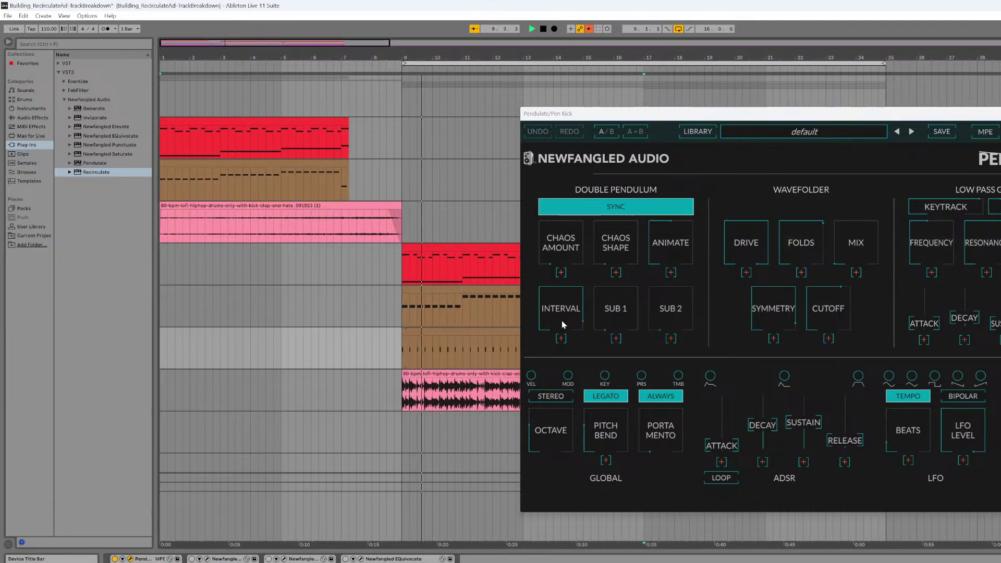
{"action": "mouse_move", "coordinate": [558, 319]}
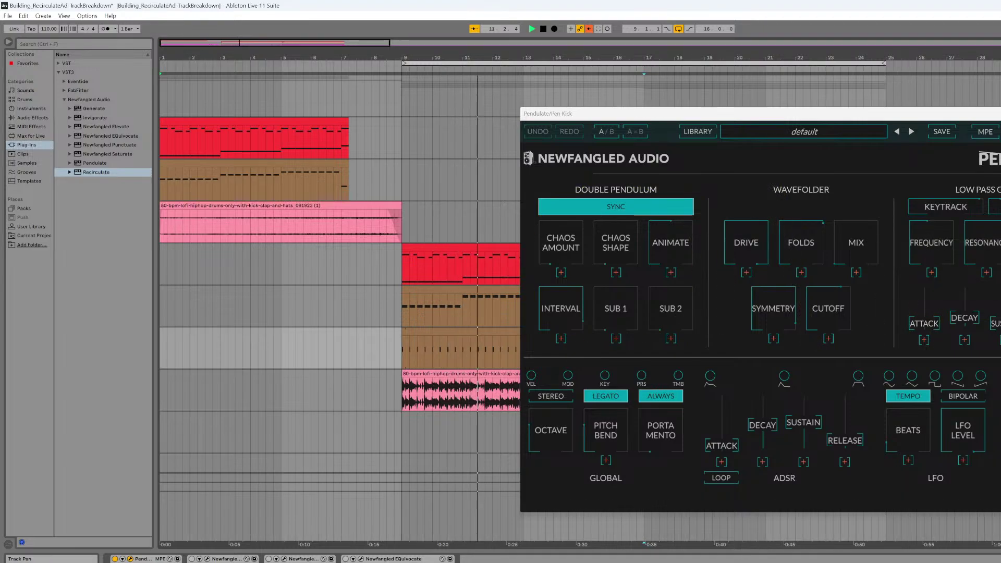
{"action": "left_click", "coordinate": [403, 73]}
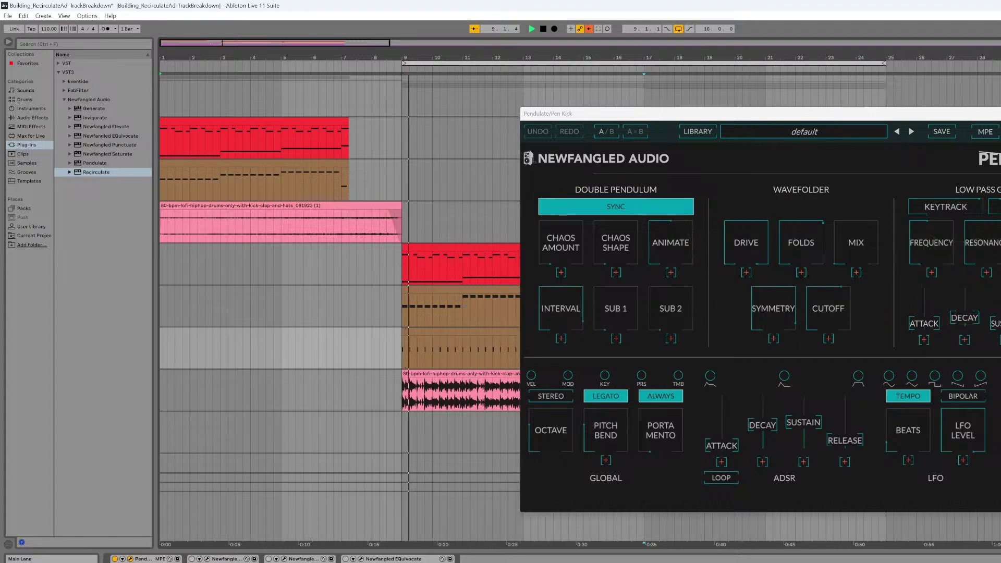
- Re-enable Punctuate on the Pen Kick during playback and open its window, moved fully into view
{"action": "left_click", "coordinate": [192, 558]}
{"action": "left_click", "coordinate": [207, 558]}
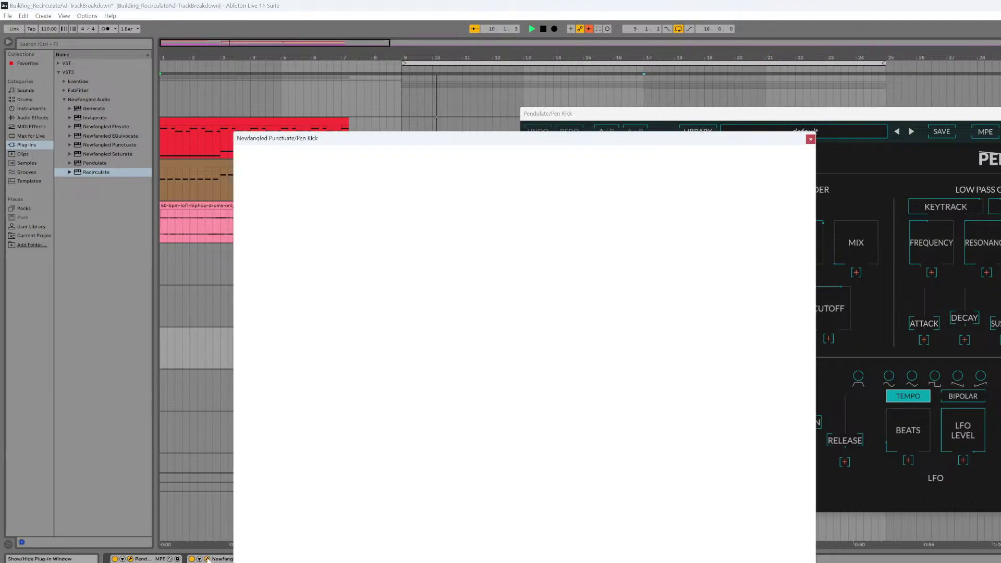
{"action": "left_click_drag", "start_coordinate": [389, 139], "coordinate": [343, 66]}
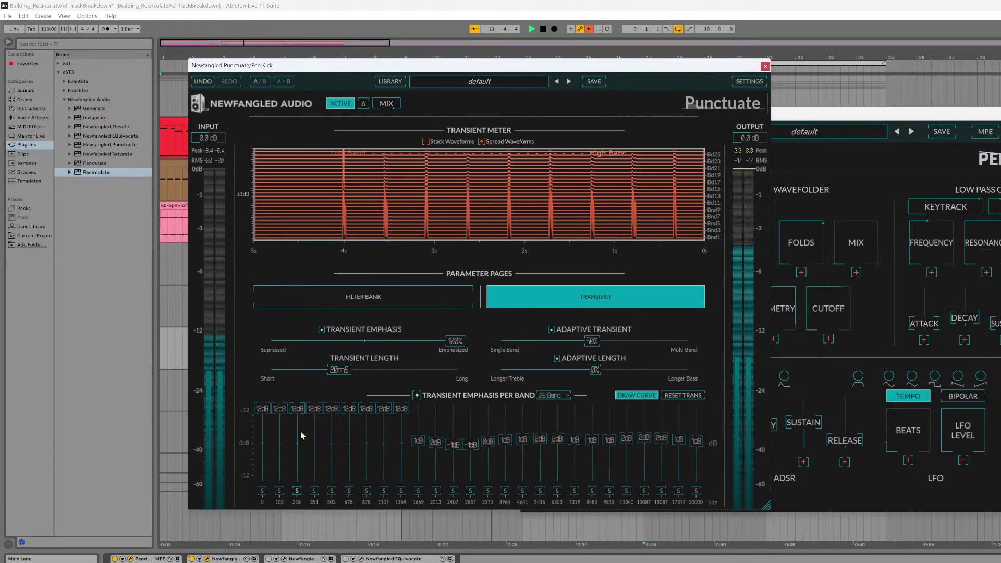
- Open the Pen Kick's Saturate and EQuivocate windows and re-enable both effects during playback
{"action": "left_click", "coordinate": [283, 559]}
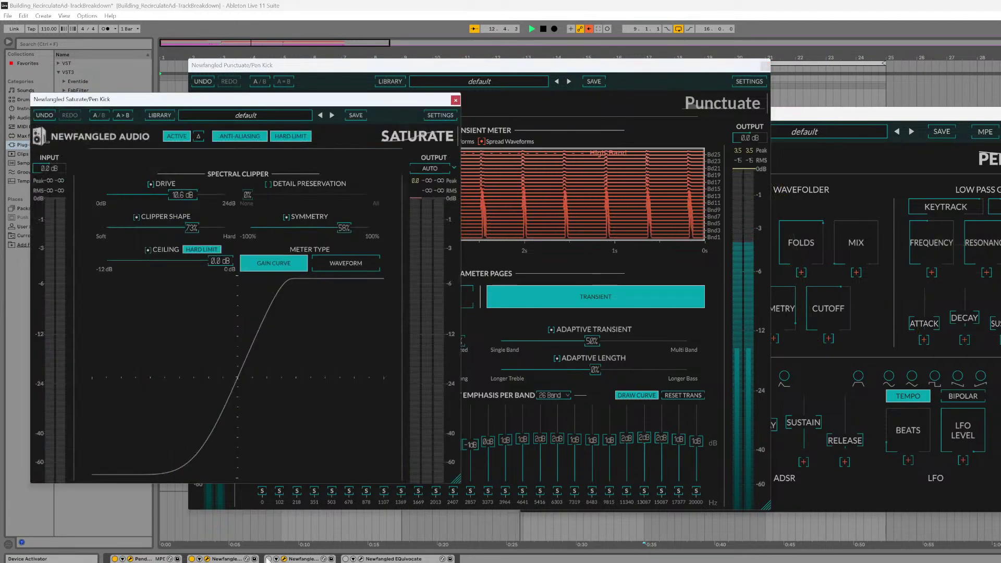
{"action": "left_click", "coordinate": [269, 559]}
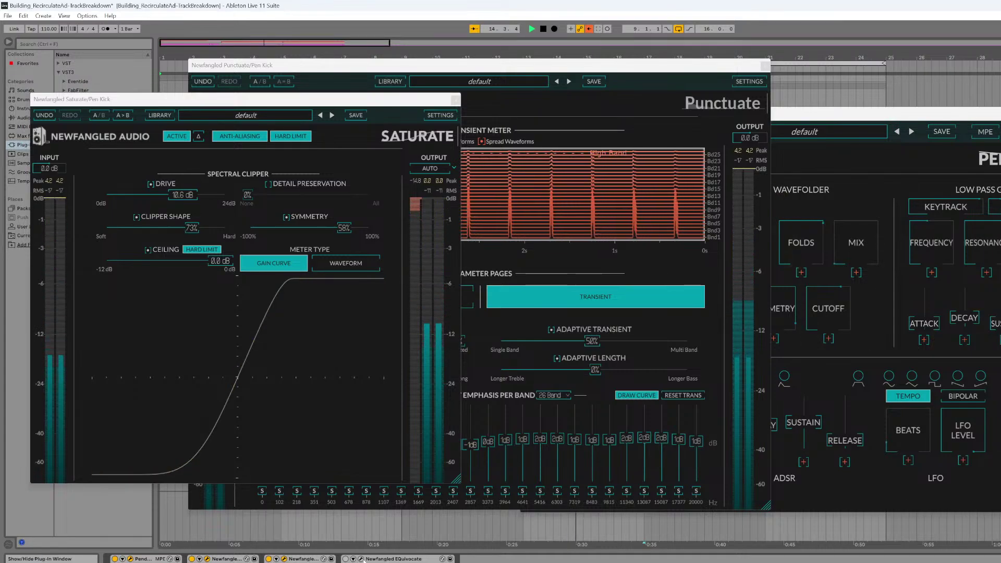
{"action": "left_click", "coordinate": [354, 559]}
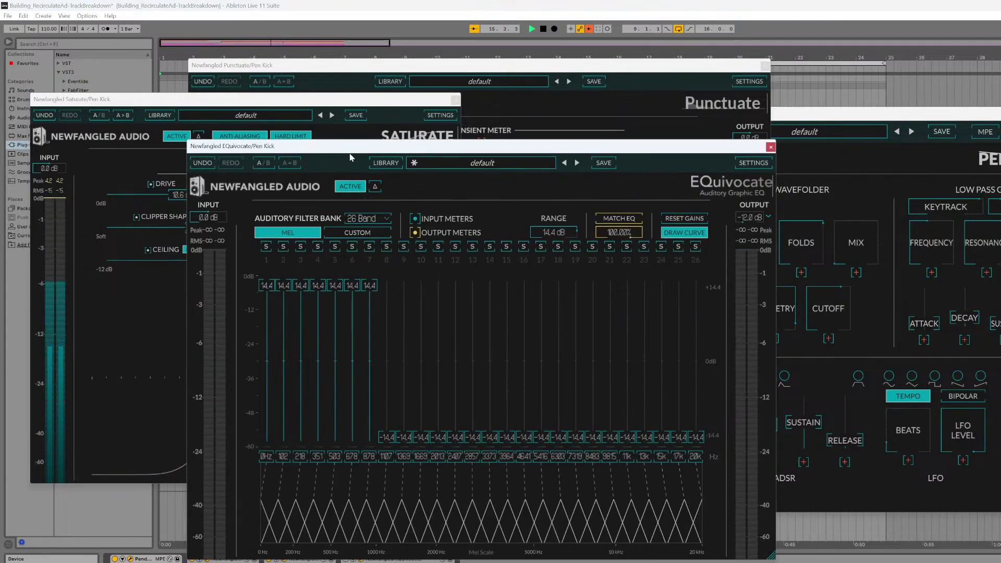
{"action": "left_click_drag", "start_coordinate": [349, 157], "coordinate": [349, 113]}
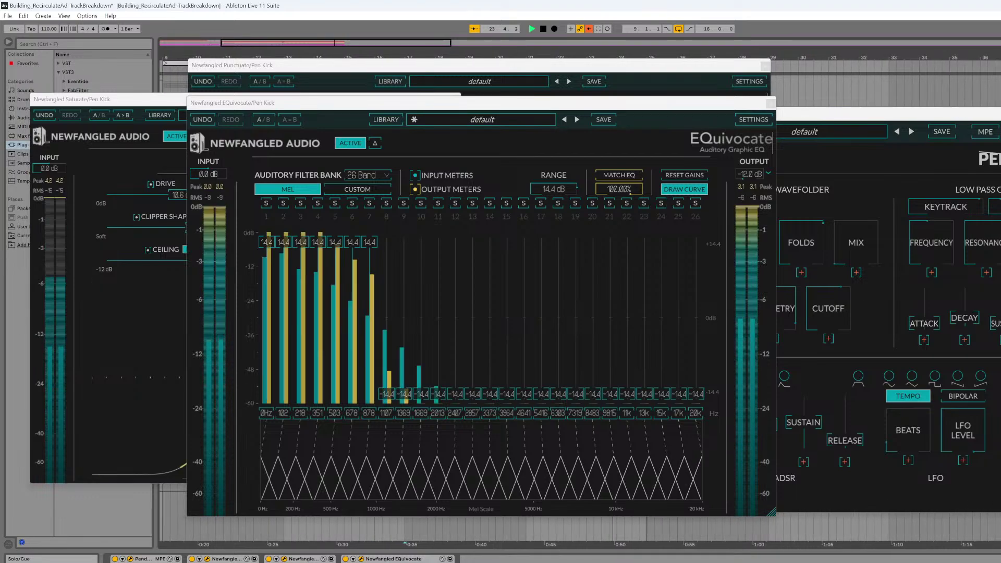
- Stop playback and close the Pen Kick's EQuivocate, Punctuate and Pendulate windows
{"action": "key", "text": "space"}
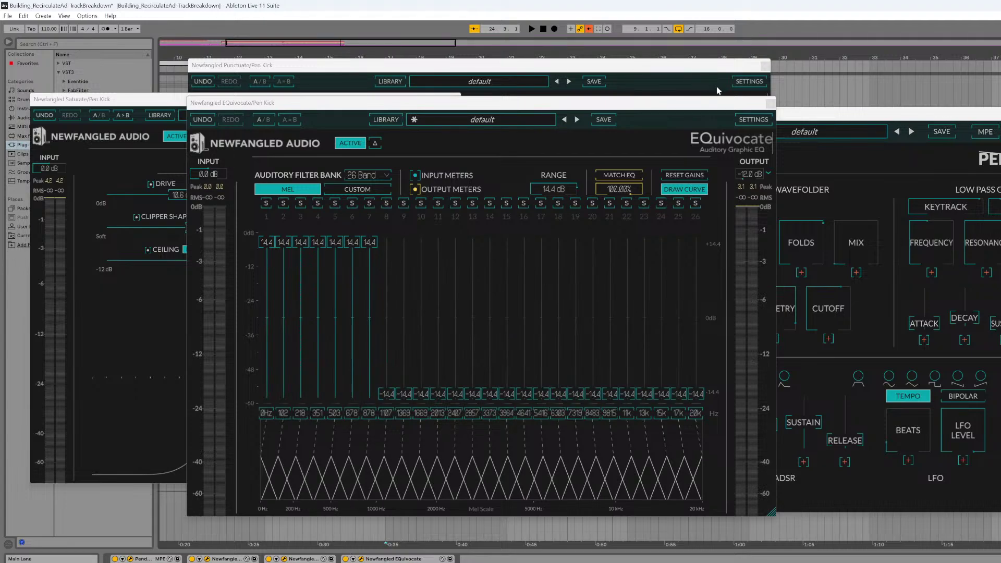
{"action": "left_click", "coordinate": [769, 103]}
{"action": "left_click", "coordinate": [764, 65]}
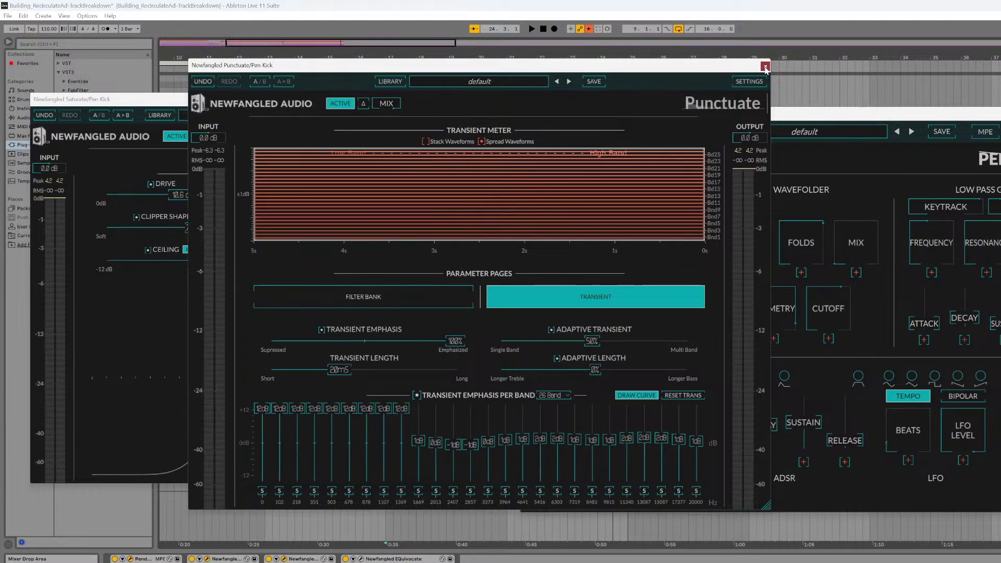
{"action": "left_click", "coordinate": [765, 65]}
{"action": "left_click", "coordinate": [1000, 114]}
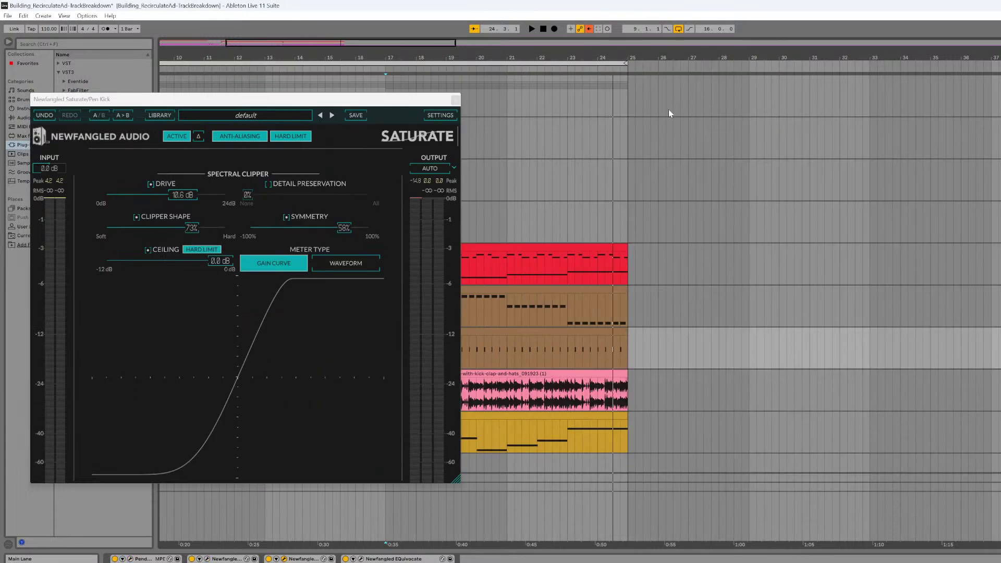
- Close the Pen Kick's Saturate window and show the automation lanes over the vocal tracks in the arrangement
{"action": "left_click", "coordinate": [456, 99]}
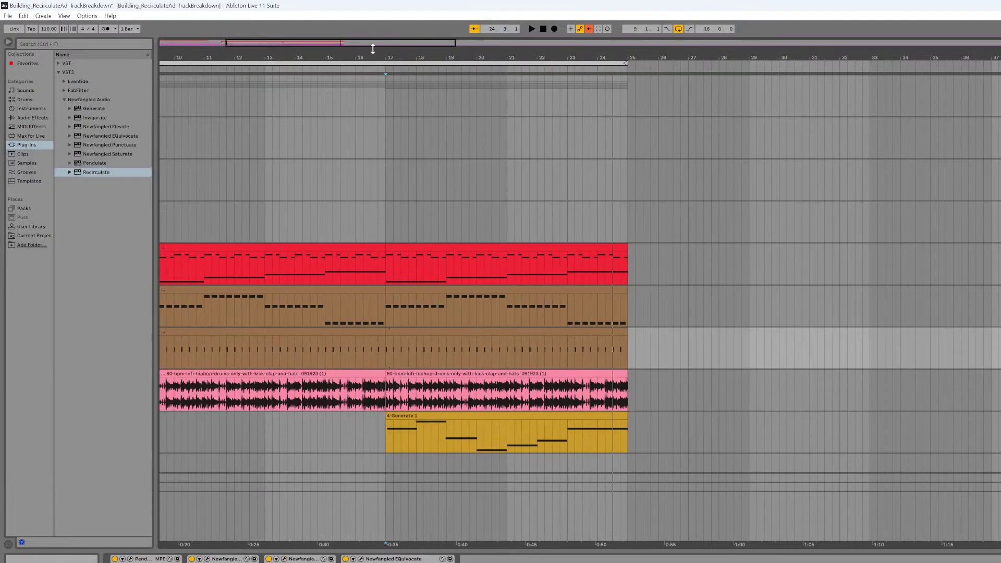
{"action": "left_click_drag", "start_coordinate": [380, 43], "coordinate": [316, 47]}
{"action": "scroll", "coordinate": [595, 365], "scroll_direction": "down", "scroll_amount": 1}
{"action": "scroll", "coordinate": [594, 365], "scroll_direction": "down", "scroll_amount": 3}
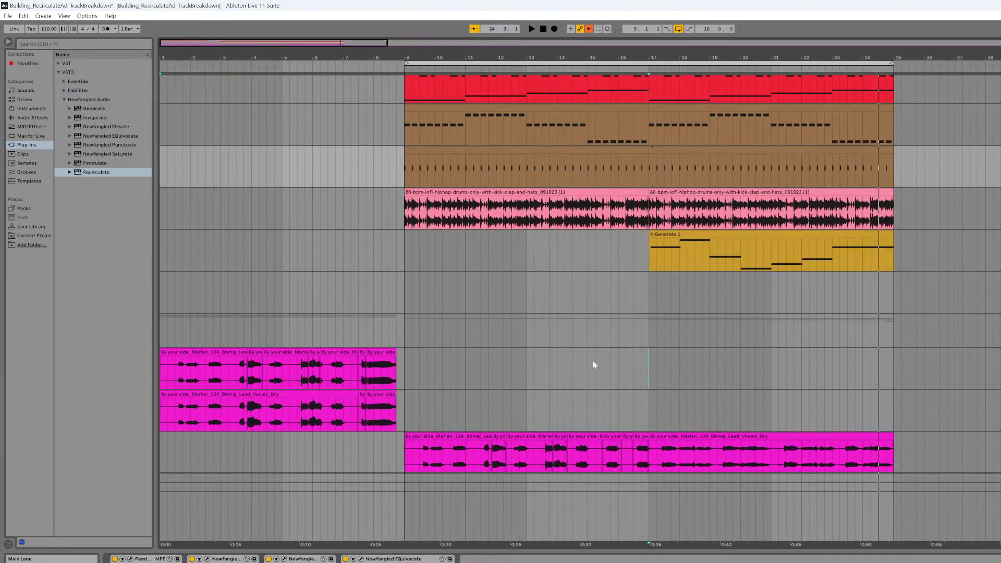
{"action": "key", "text": "a"}
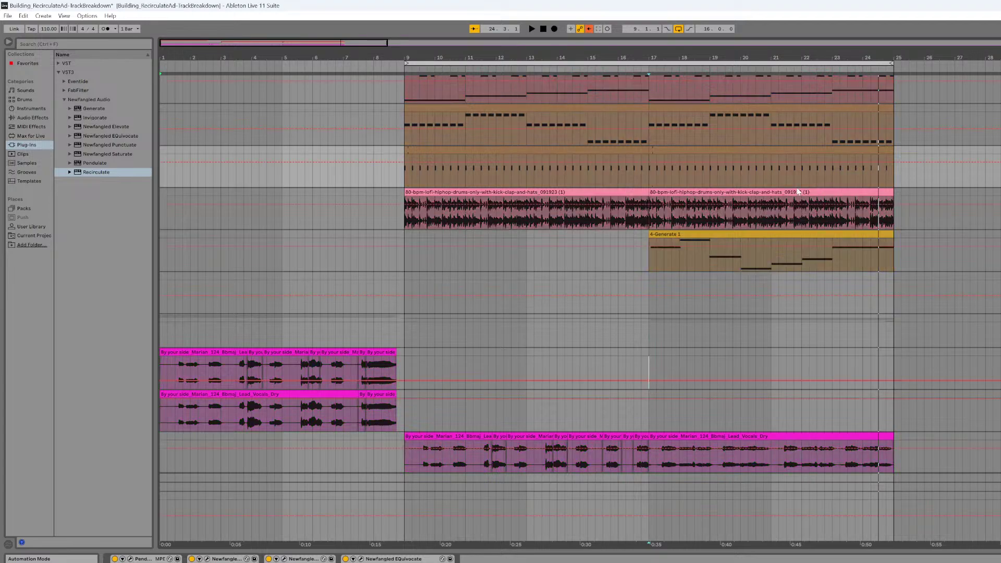
{"action": "scroll", "coordinate": [878, 227], "scroll_direction": "down", "scroll_amount": 1}
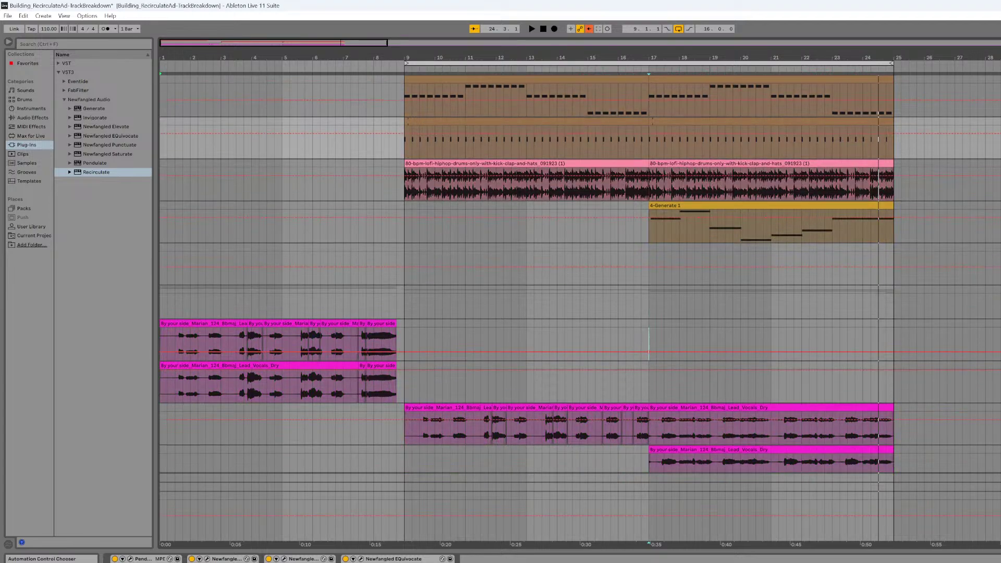
- Re-enable the overridden automation with Main Vox selected, check the devices of the vocal track starting at bar 9, and return to Main Vox
{"action": "left_click", "coordinate": [997, 338]}
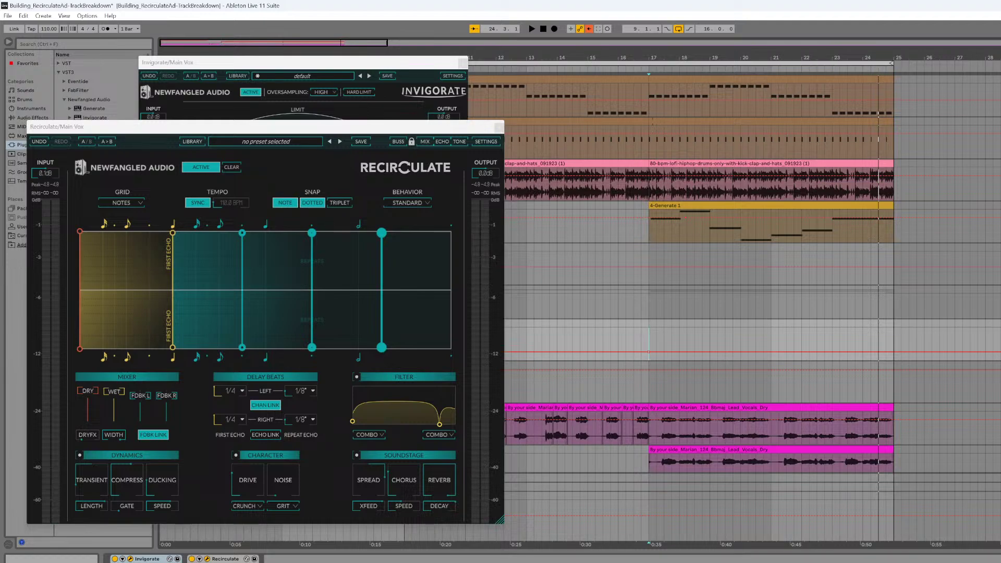
{"action": "left_click", "coordinate": [588, 29]}
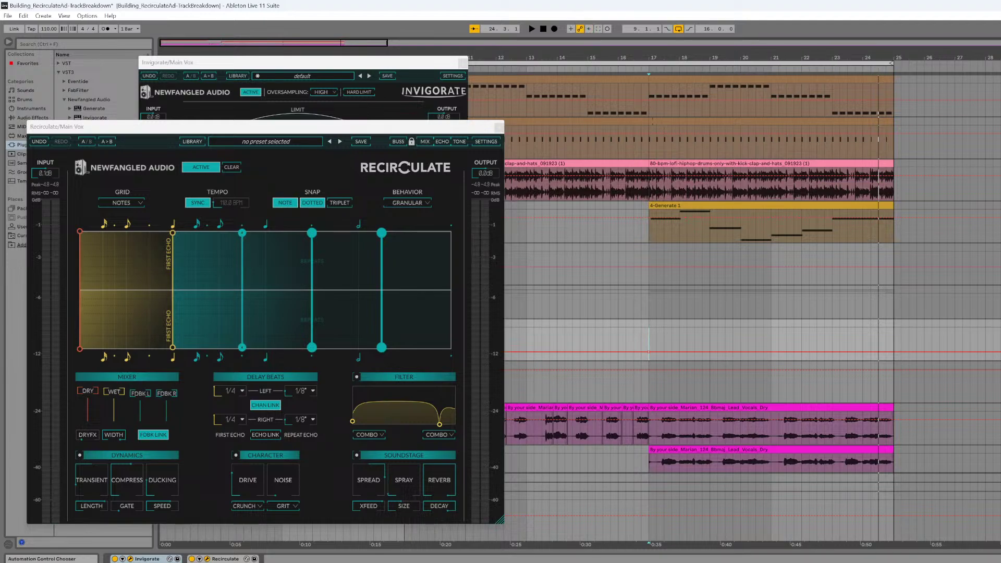
{"action": "left_click", "coordinate": [997, 423]}
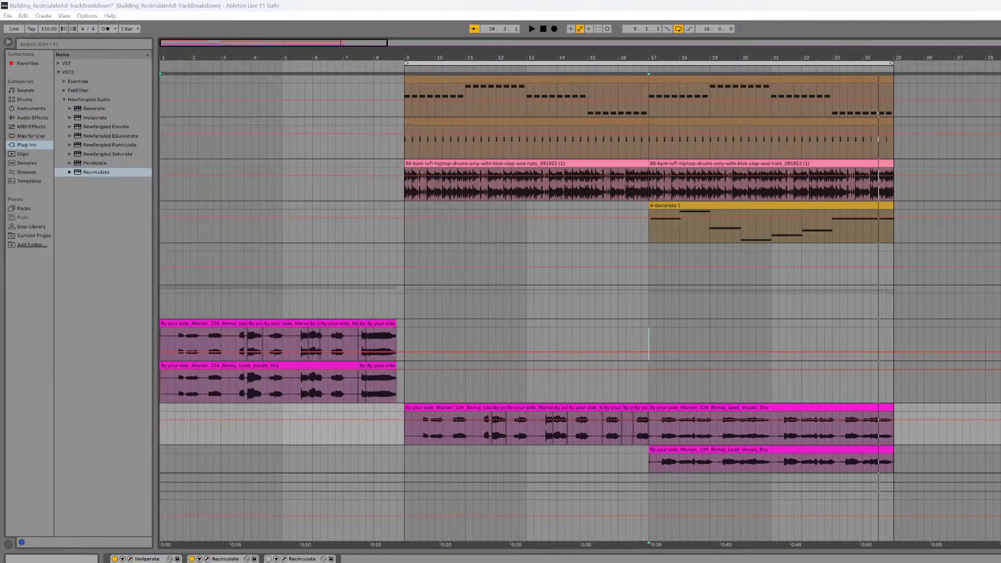
{"action": "left_click", "coordinate": [997, 336]}
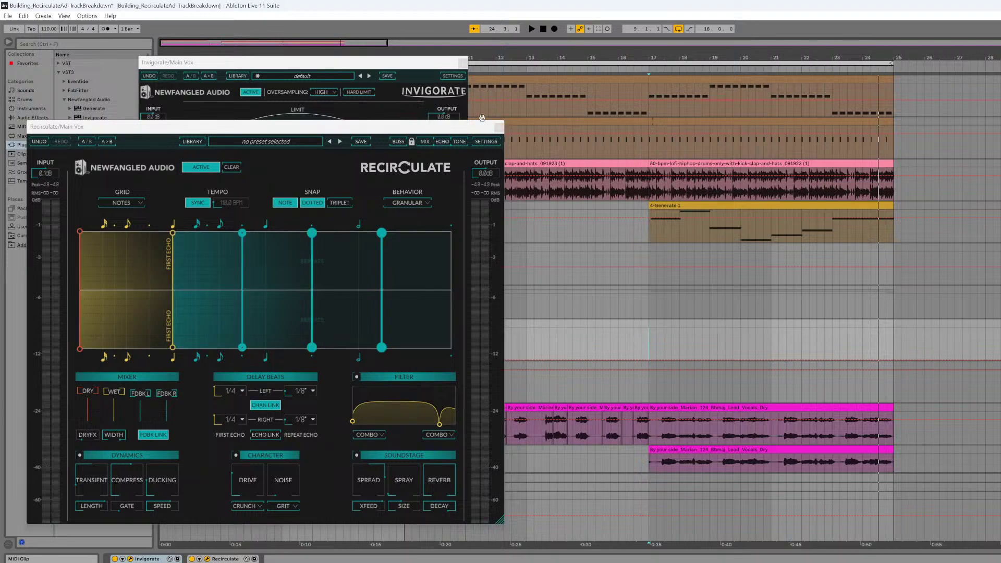
- Close Main Vox's Recirculate and Invigorate windows, hide the automation lanes, and reopen its Recirculate window
{"action": "left_click", "coordinate": [499, 128]}
{"action": "left_click", "coordinate": [463, 62]}
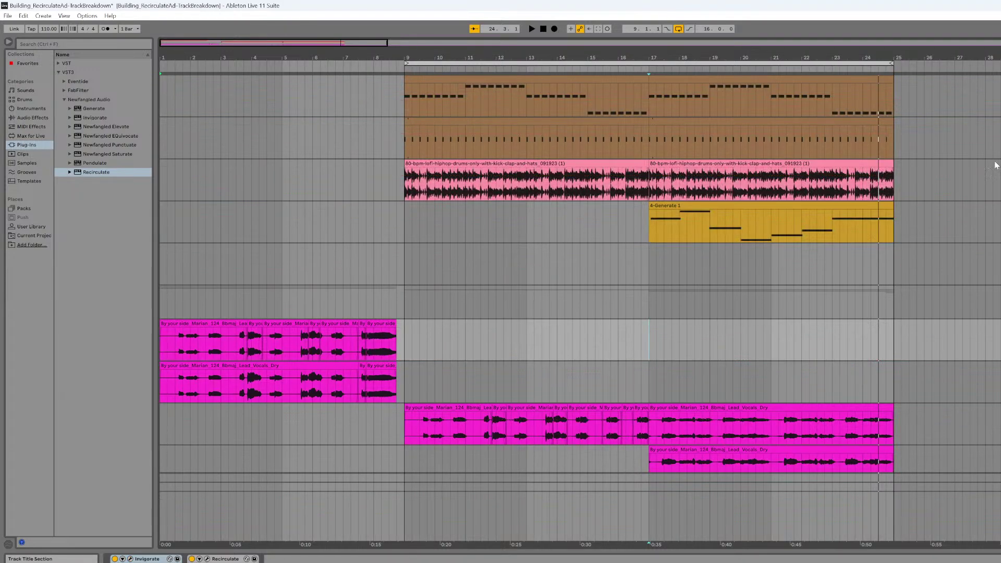
{"action": "left_click", "coordinate": [207, 558]}
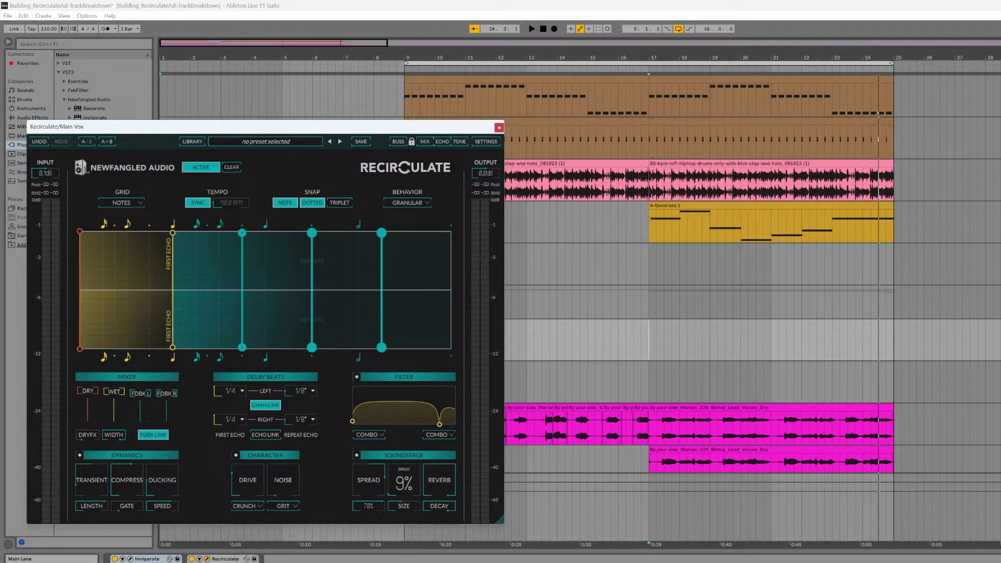
- Close the open Pendulate window and open the Pen Kick's Saturate window, moved clear of the browser
{"action": "scroll", "coordinate": [751, 312], "scroll_direction": "down", "scroll_amount": 2}
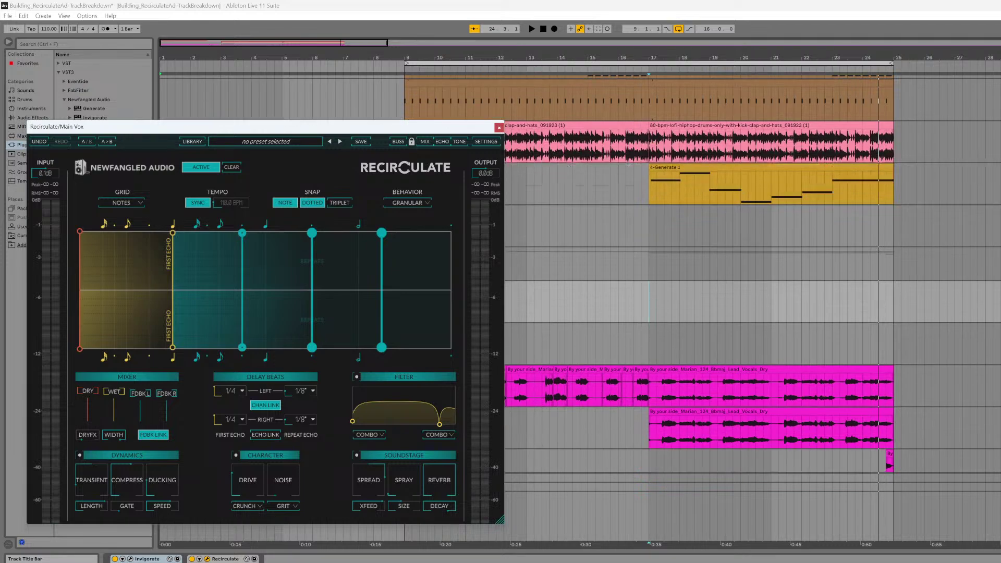
{"action": "scroll", "coordinate": [750, 313], "scroll_direction": "up", "scroll_amount": 6}
{"action": "scroll", "coordinate": [750, 312], "scroll_direction": "up", "scroll_amount": 2}
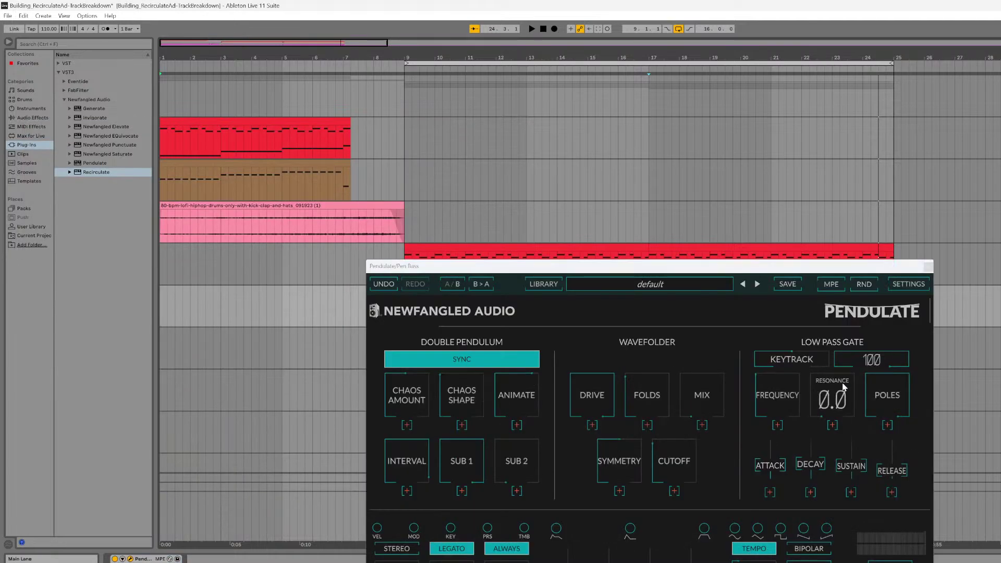
{"action": "left_click", "coordinate": [927, 266]}
{"action": "left_click", "coordinate": [998, 332]}
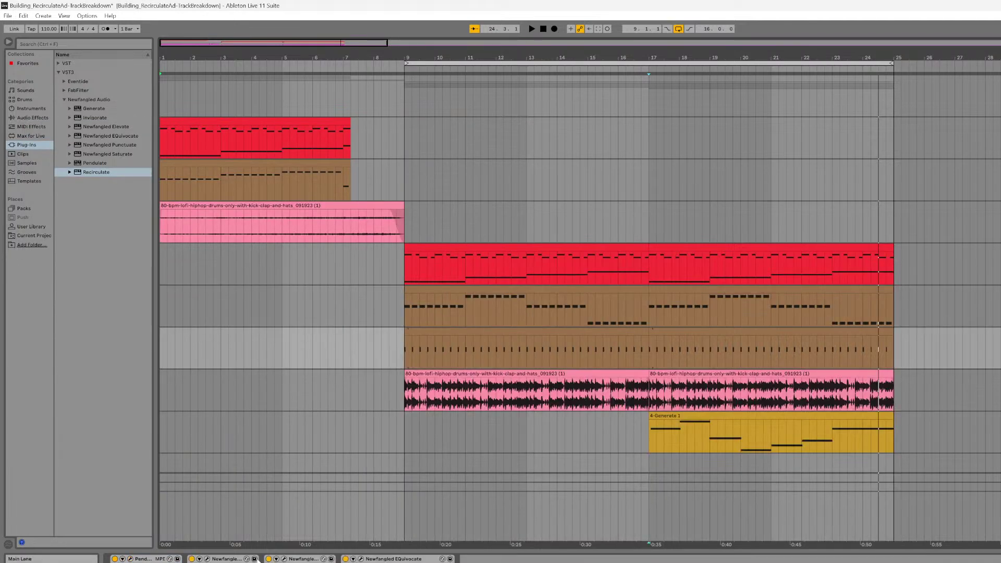
{"action": "left_click", "coordinate": [284, 559]}
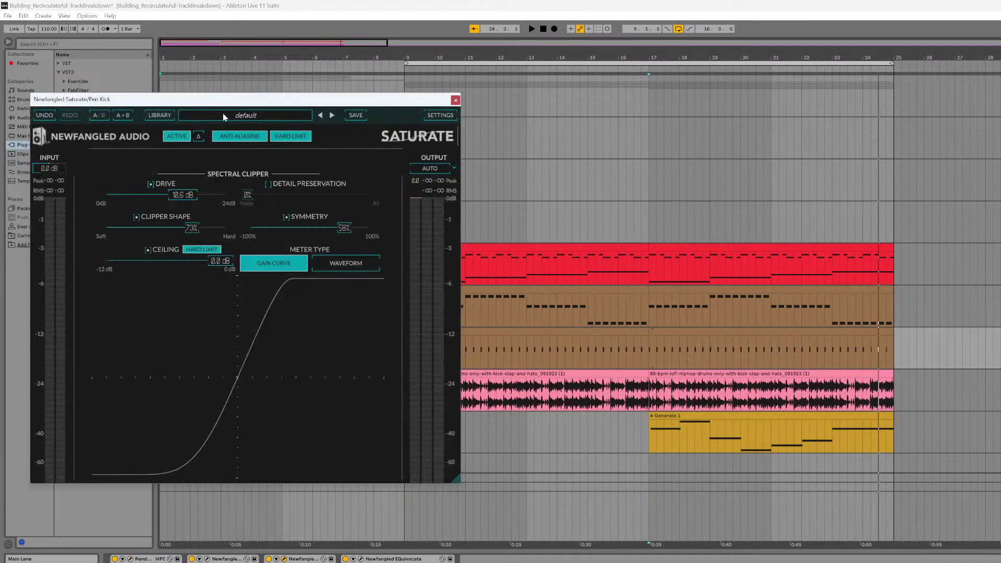
{"action": "left_click_drag", "start_coordinate": [227, 103], "coordinate": [352, 102]}
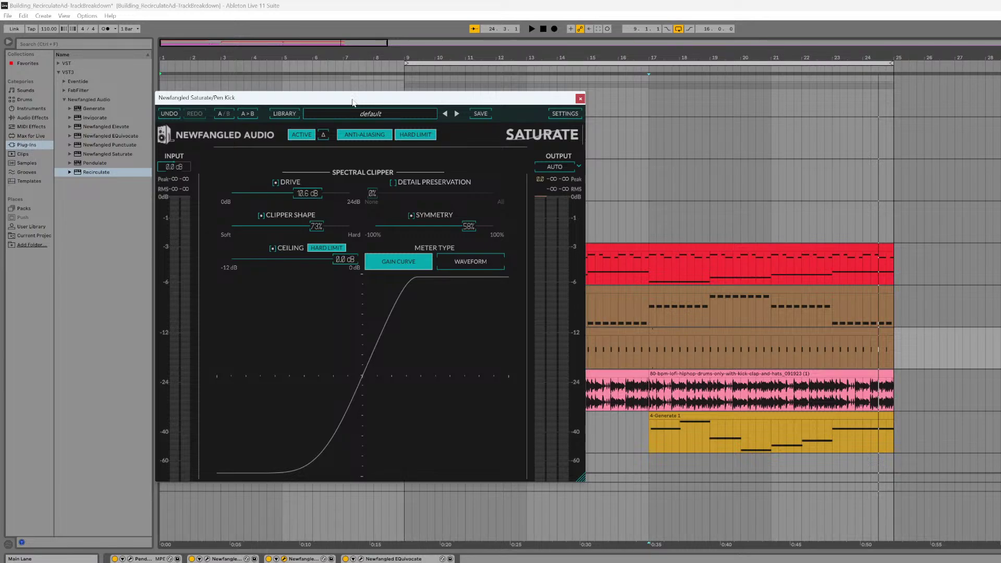
- Reset Saturate's Symmetry to 0%, raise the Clipper Shape to 100%, and lower the Drive to 0.0 dB
{"action": "double_click", "coordinate": [468, 226]}
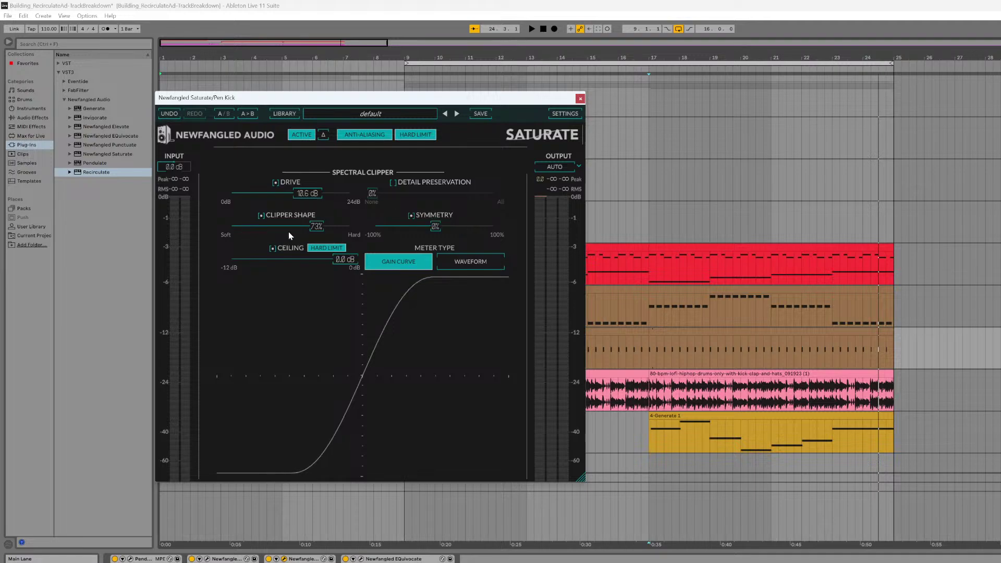
{"action": "left_click_drag", "start_coordinate": [320, 230], "coordinate": [513, 249]}
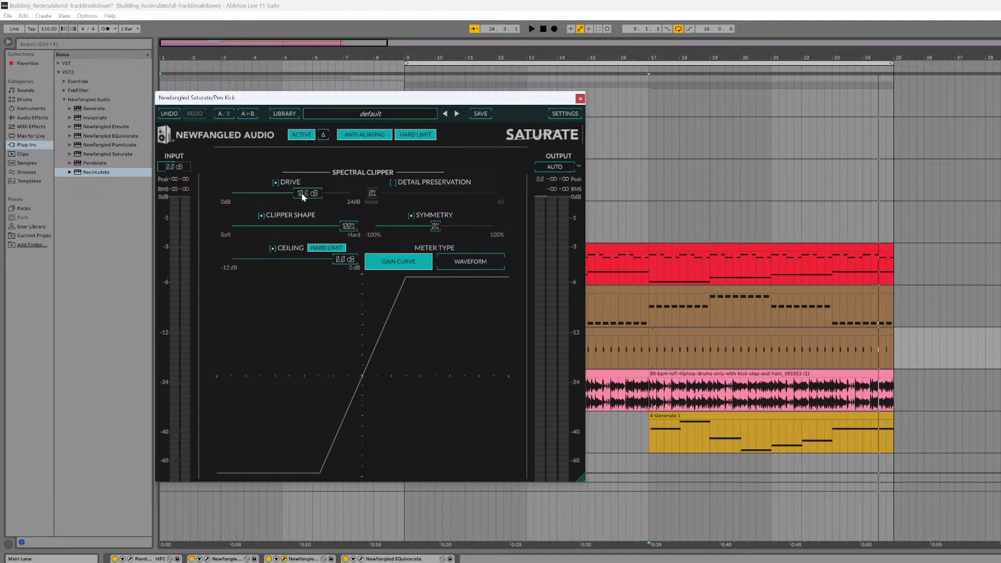
{"action": "left_click_drag", "start_coordinate": [302, 195], "coordinate": [204, 196]}
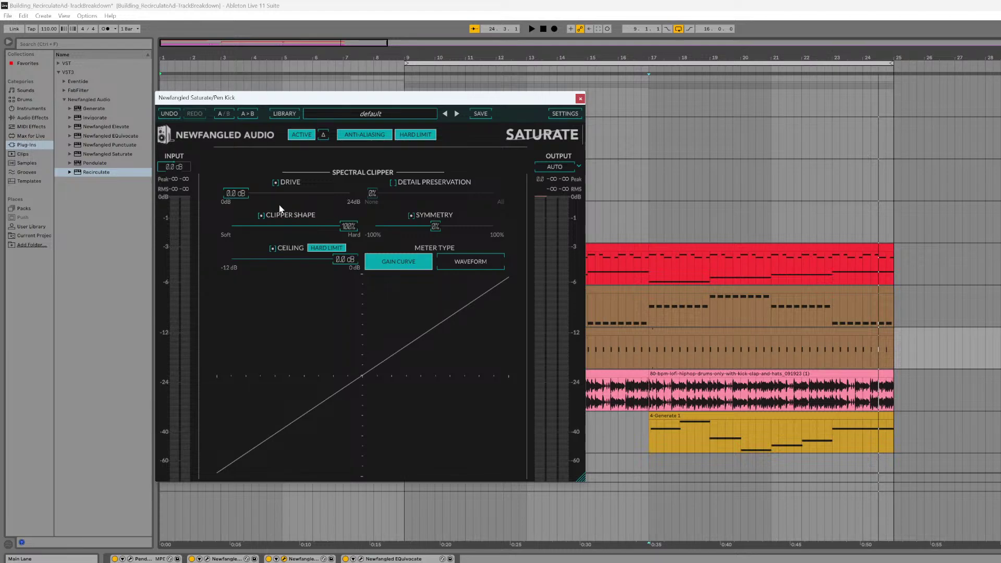
- Demonstrate clipping by raising Saturate's Drive to 4.3 dB and 5.4 dB, and settle it at 4.2 dB
{"action": "left_click_drag", "start_coordinate": [235, 194], "coordinate": [283, 205]}
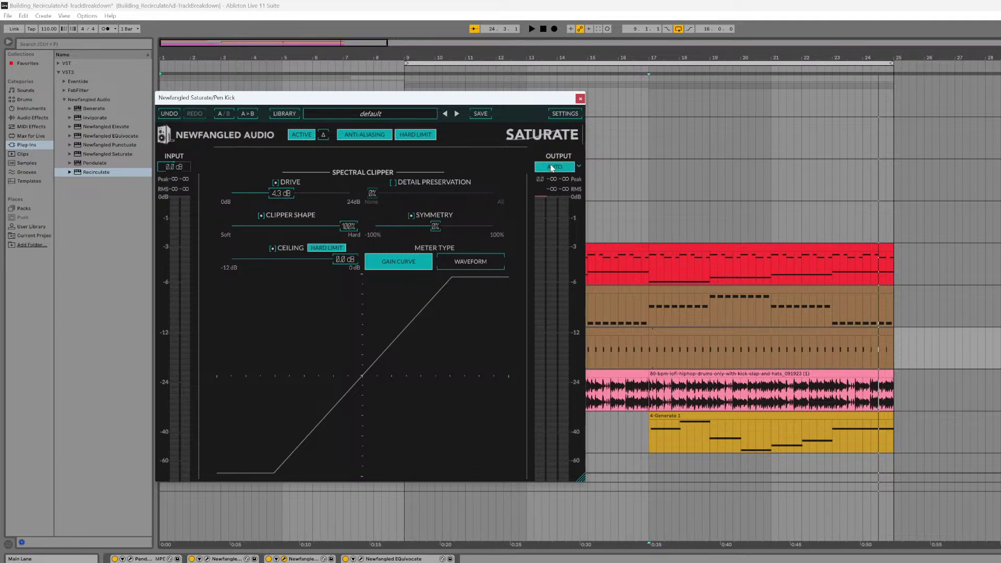
{"action": "mouse_move", "coordinate": [267, 200]}
{"action": "left_mouse_down"}
{"action": "mouse_move", "coordinate": [217, 201]}
{"action": "mouse_move", "coordinate": [287, 201]}
{"action": "left_mouse_up"}
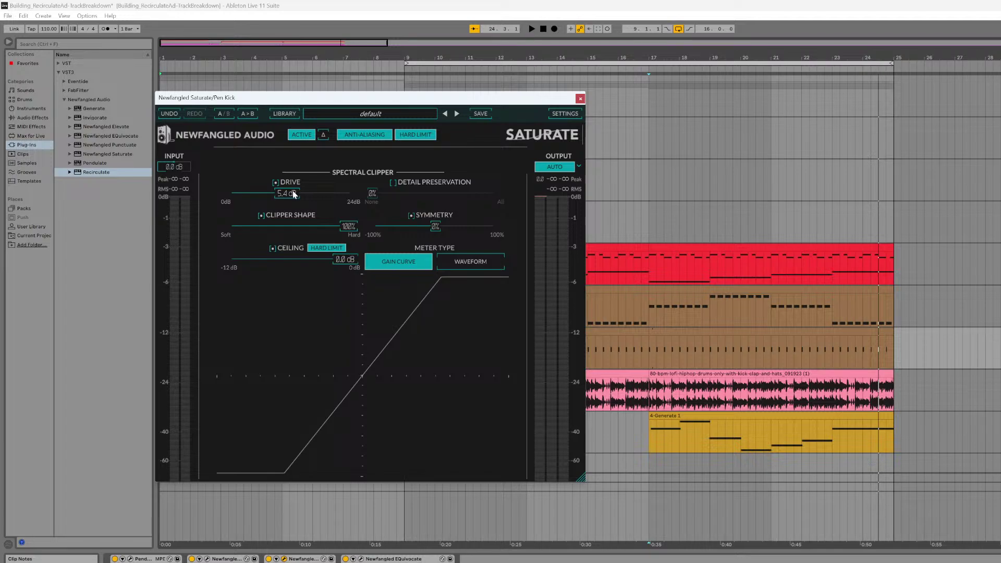
{"action": "left_click_drag", "start_coordinate": [292, 194], "coordinate": [286, 195]}
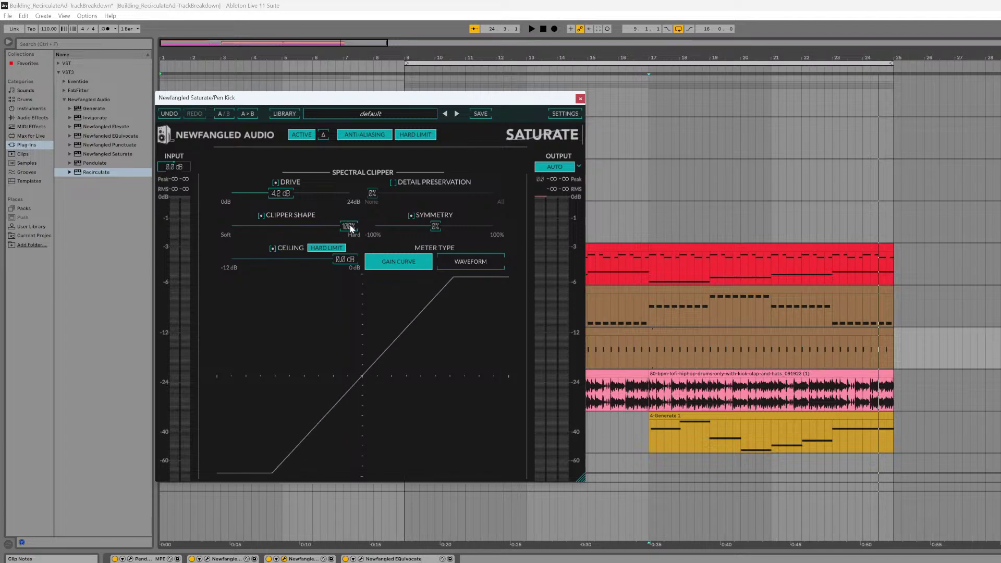
- Compare hard and soft clipping by moving Saturate's Clipper Shape to 0%, back to 100%, and to 0% again
{"action": "left_click_drag", "start_coordinate": [350, 226], "coordinate": [324, 225]}
{"action": "left_click_drag", "start_coordinate": [324, 226], "coordinate": [227, 259]}
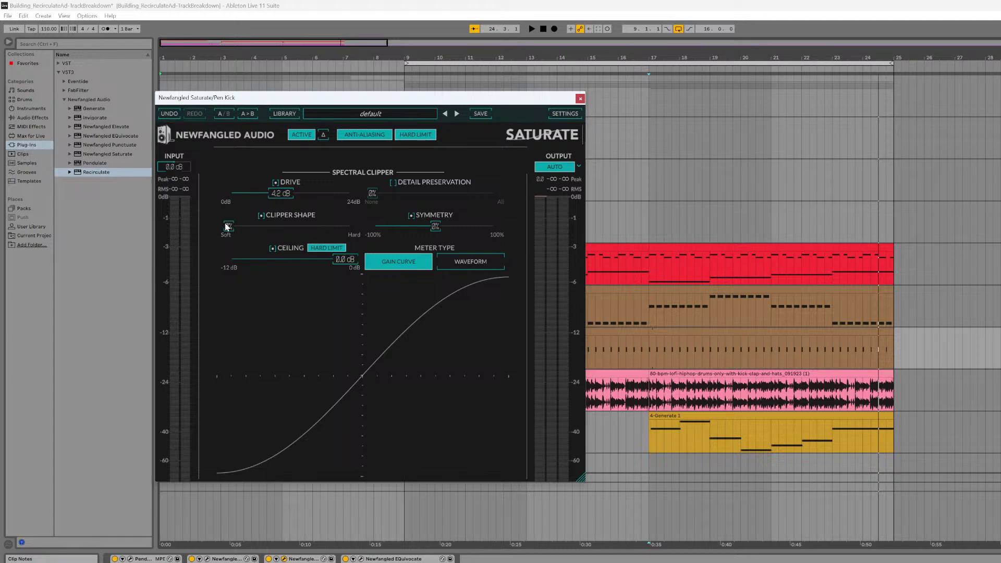
{"action": "left_click_drag", "start_coordinate": [227, 226], "coordinate": [365, 219]}
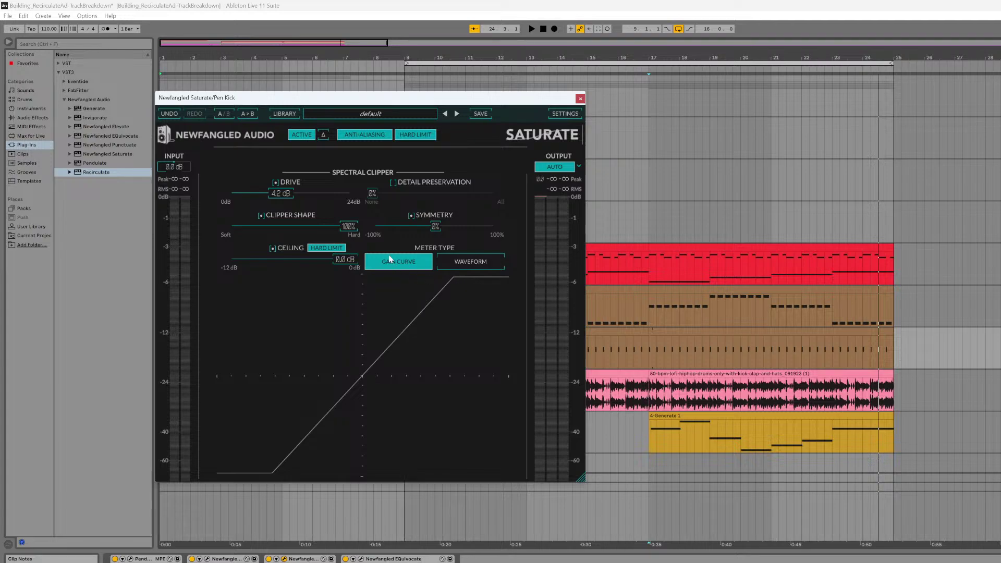
{"action": "left_click_drag", "start_coordinate": [348, 226], "coordinate": [225, 239]}
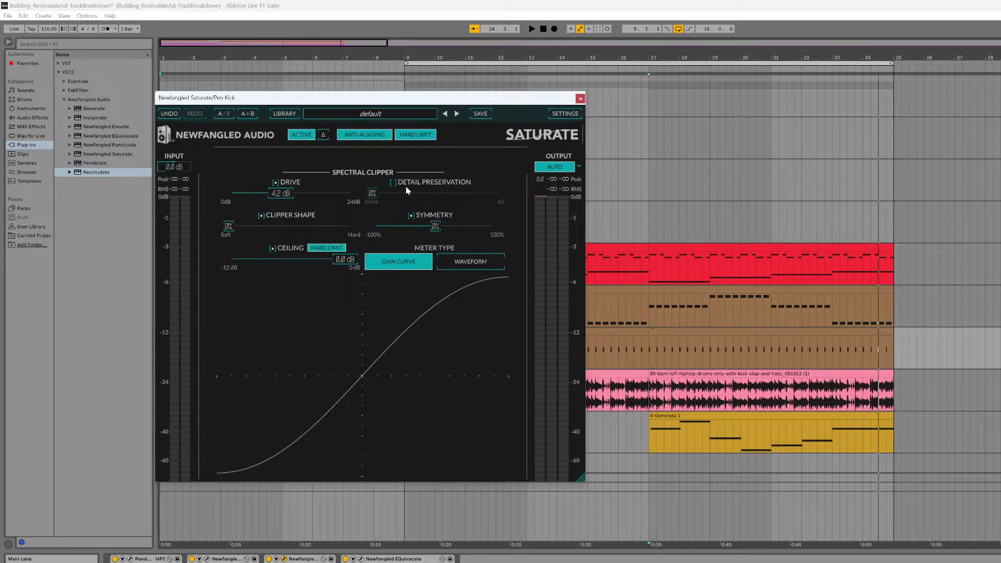
- Enable Saturate's Detail Preservation, set it to 100%, and switch it off
{"action": "left_click", "coordinate": [392, 183]}
{"action": "left_click_drag", "start_coordinate": [375, 197], "coordinate": [524, 206]}
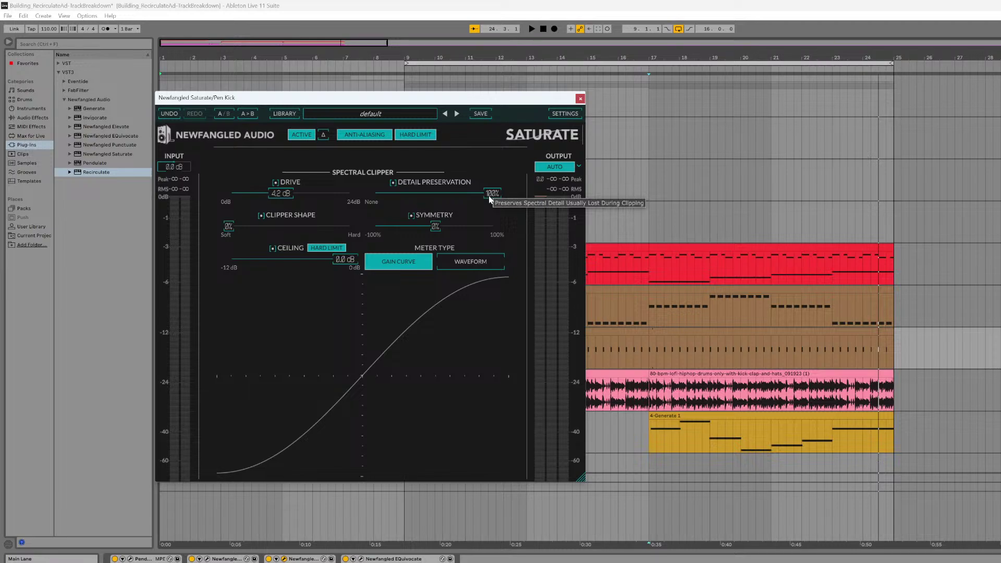
{"action": "left_click", "coordinate": [393, 183]}
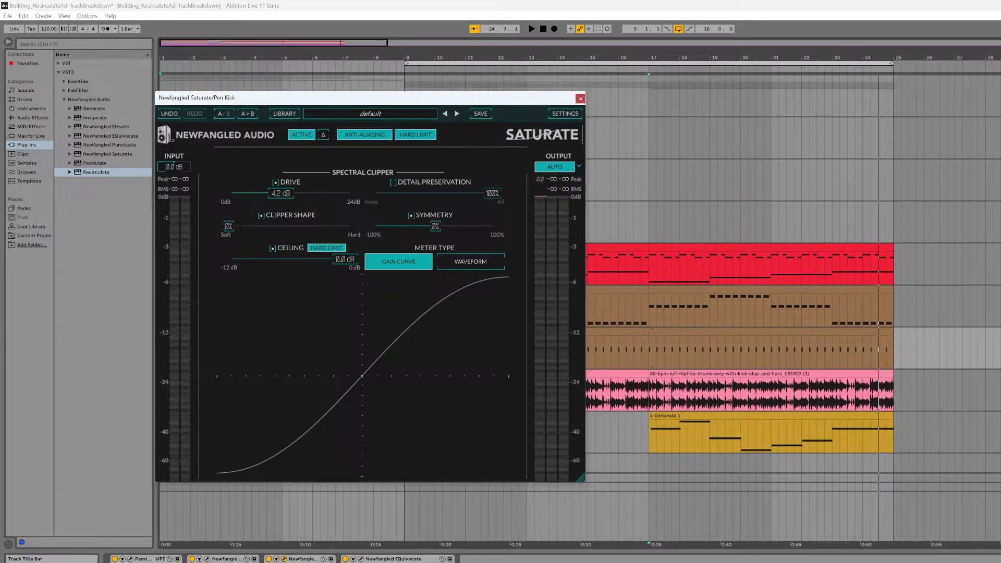
- Open the Instruments Group's EQuivocate window, enlarge it, and reposition it for viewing
{"action": "left_click", "coordinate": [999, 80]}
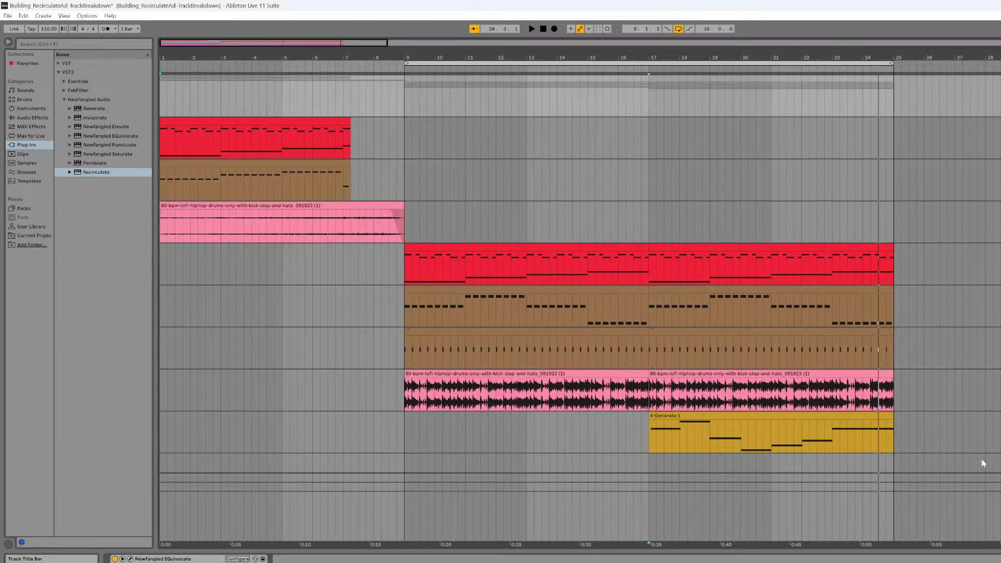
{"action": "left_click", "coordinate": [130, 559]}
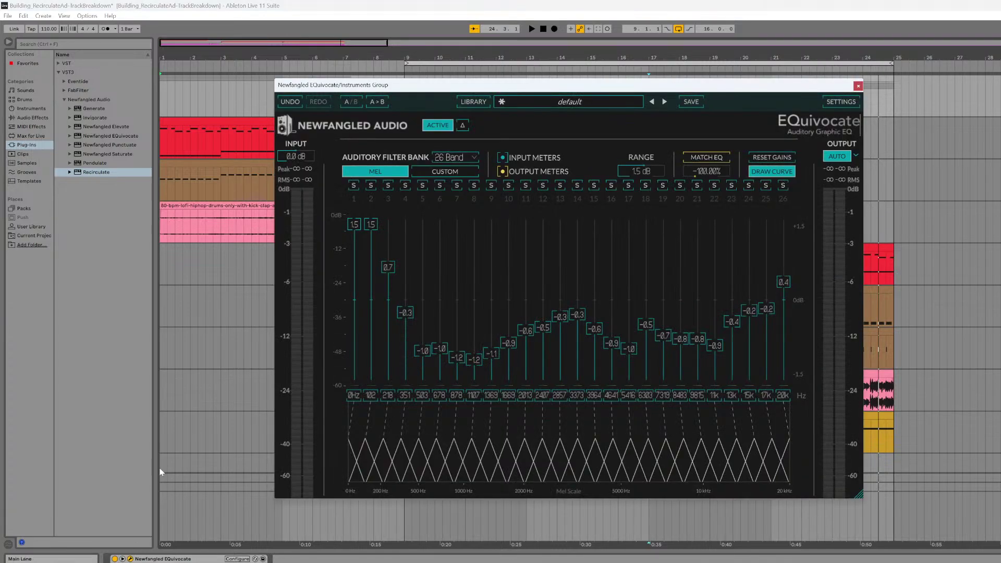
{"action": "left_click_drag", "start_coordinate": [391, 86], "coordinate": [223, 61]}
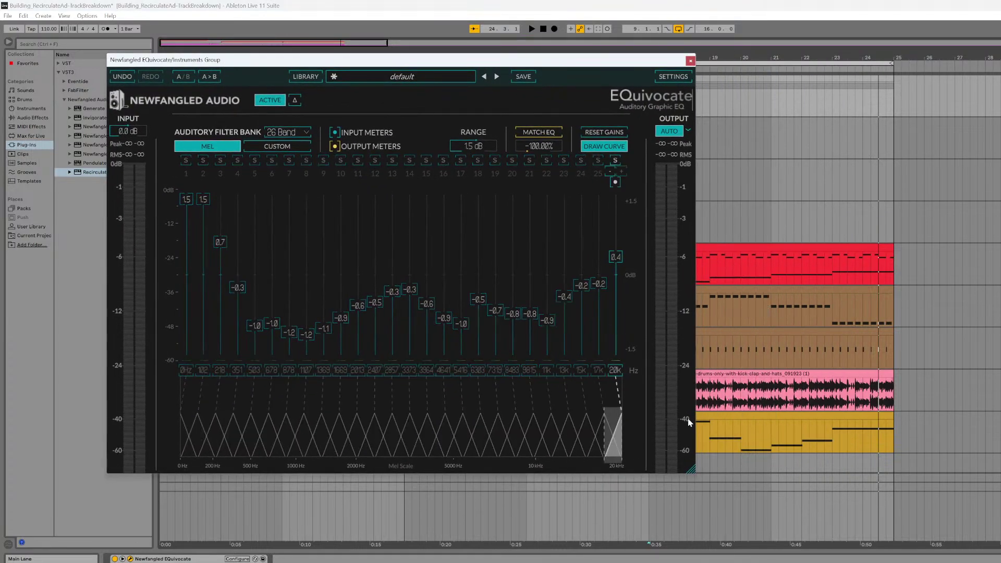
{"action": "left_click_drag", "start_coordinate": [693, 471], "coordinate": [879, 562]}
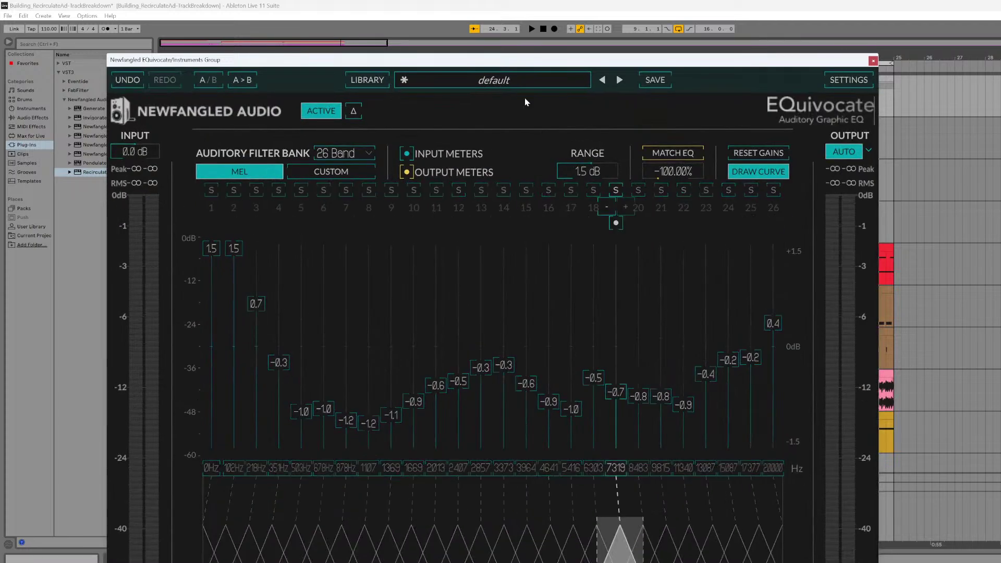
{"action": "left_click_drag", "start_coordinate": [527, 63], "coordinate": [491, 51]}
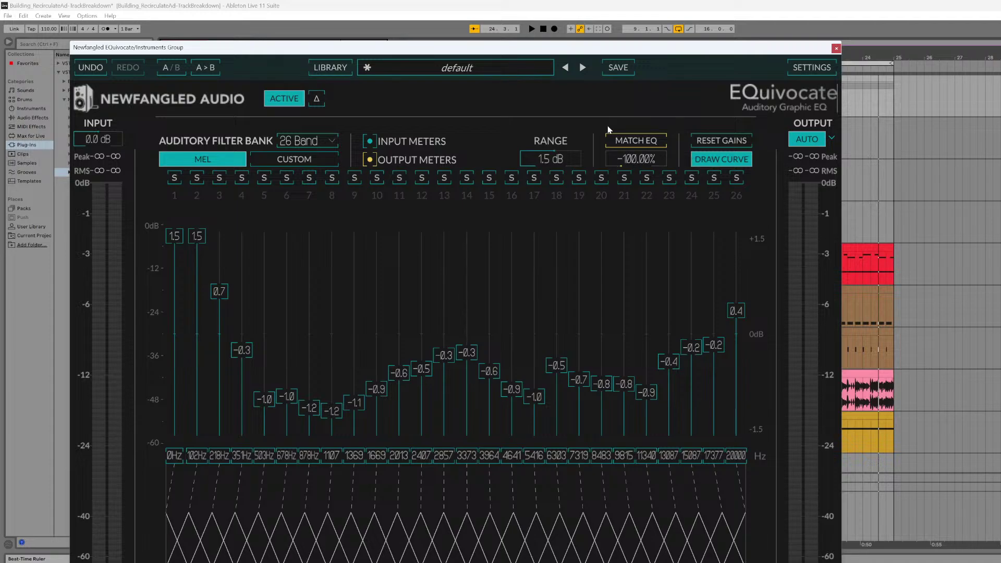
- Adjust the Match EQ amount in the Instruments Group's EQuivocate and close its window
{"action": "left_click_drag", "start_coordinate": [635, 157], "coordinate": [648, 210]}
{"action": "left_click", "coordinate": [836, 48]}
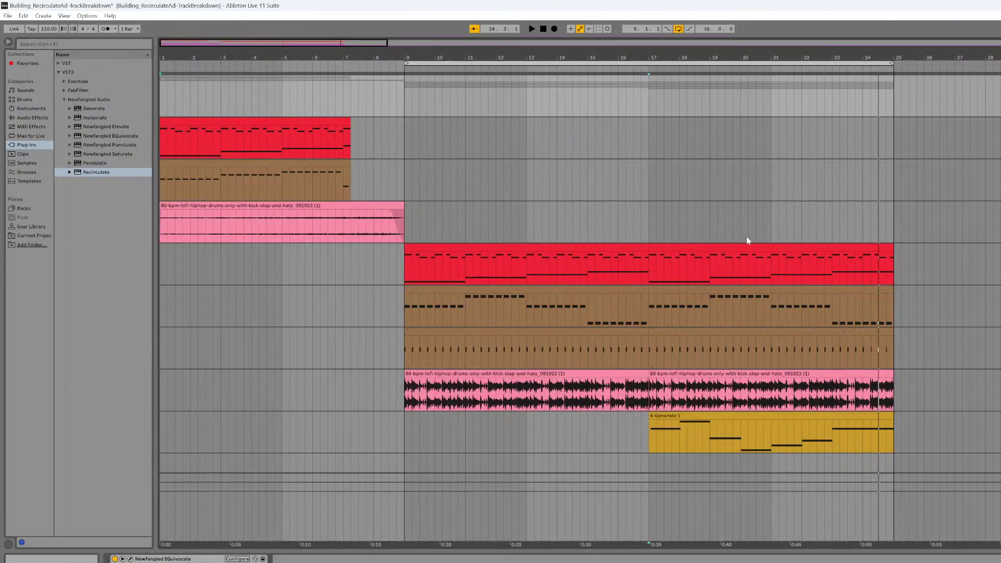
- Select the Drums track and open its Invigorate window, moved clear of the later clips in the arrangement
{"action": "left_click", "coordinate": [998, 374]}
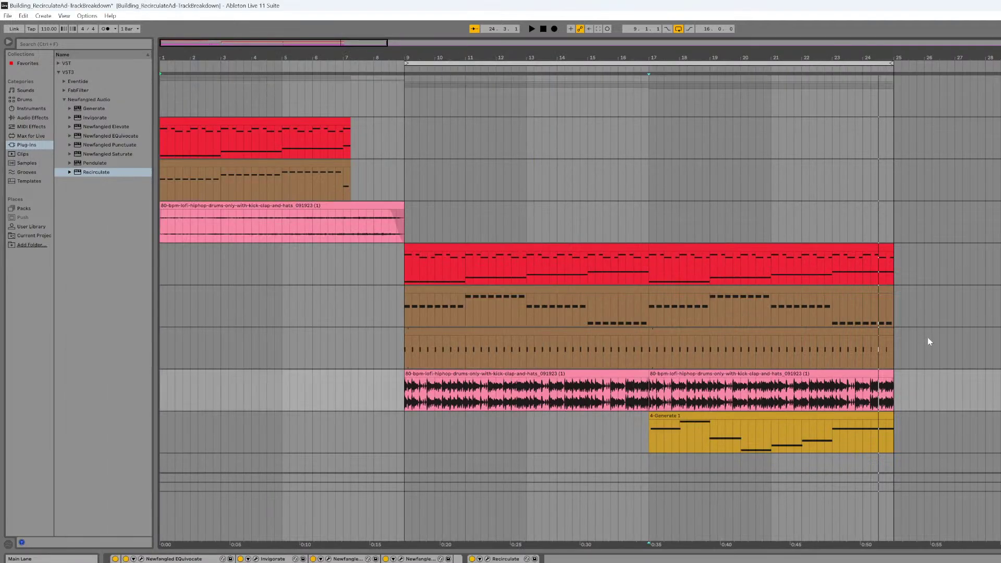
{"action": "left_click", "coordinate": [256, 559]}
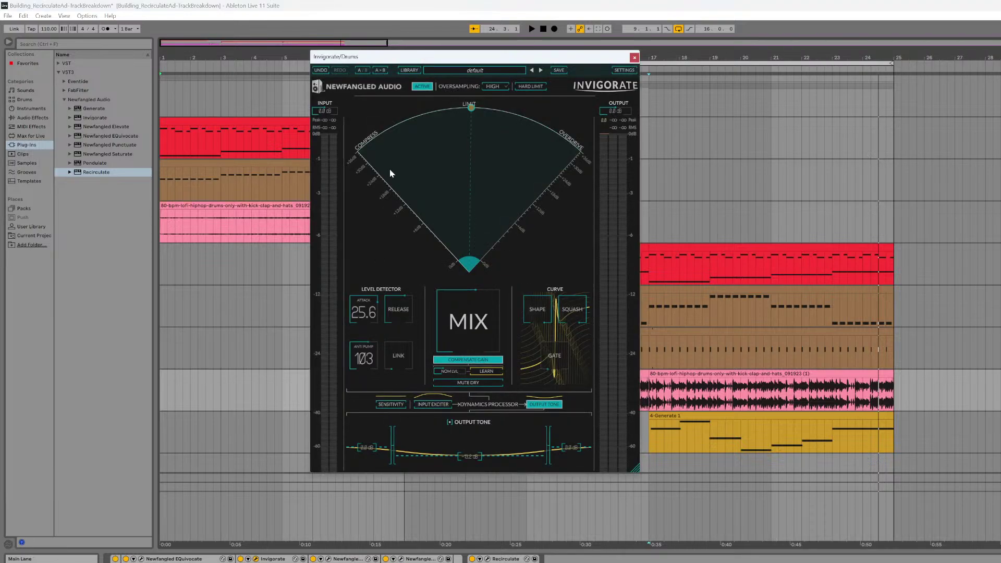
{"action": "left_click_drag", "start_coordinate": [404, 62], "coordinate": [242, 36]}
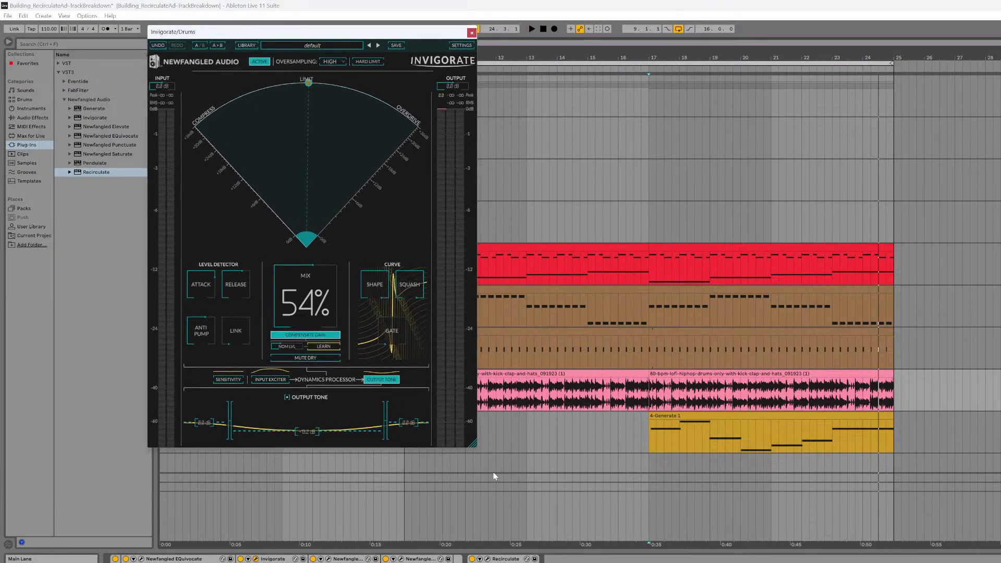
- Enlarge the Drums track's Invigorate window and reposition it over the later clips in the arrangement
{"action": "left_click_drag", "start_coordinate": [477, 447], "coordinate": [573, 522]}
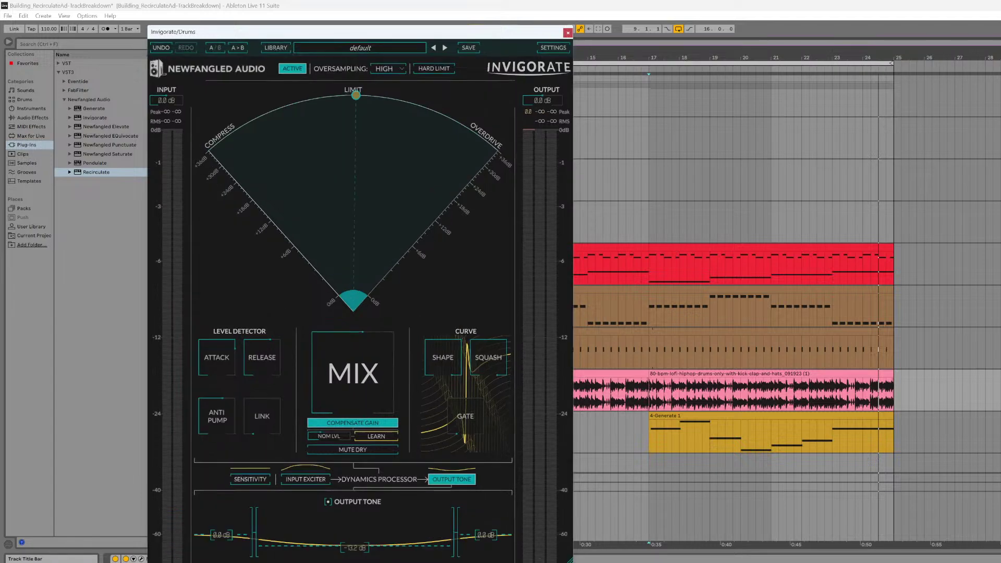
{"action": "left_click", "coordinate": [568, 33]}
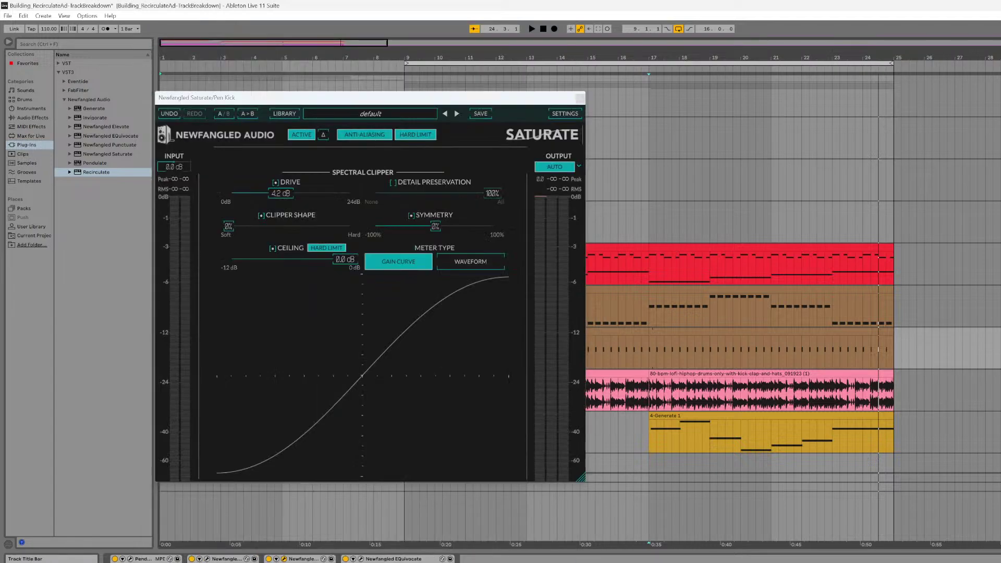
{"action": "left_click", "coordinate": [998, 374]}
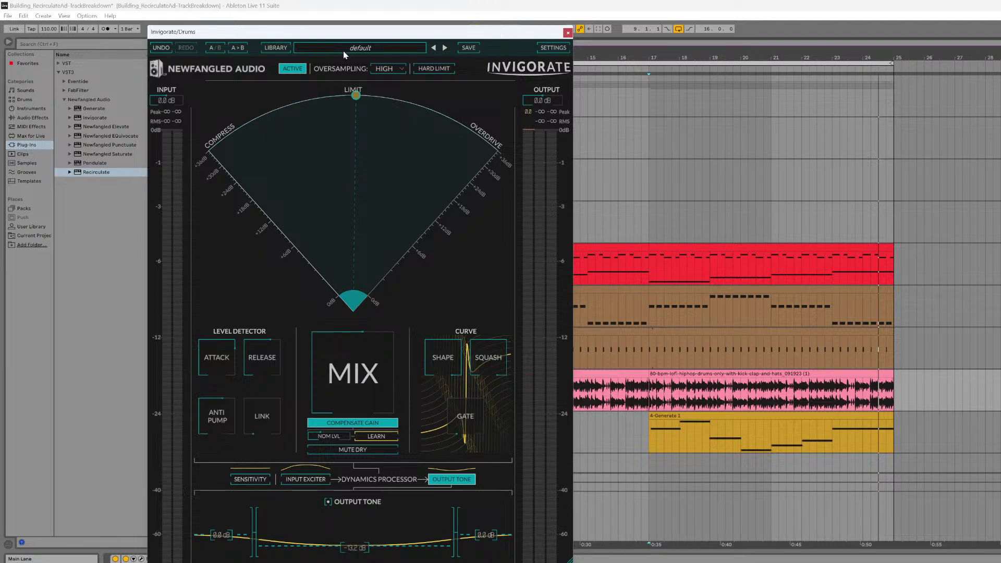
{"action": "left_click_drag", "start_coordinate": [349, 32], "coordinate": [637, 8]}
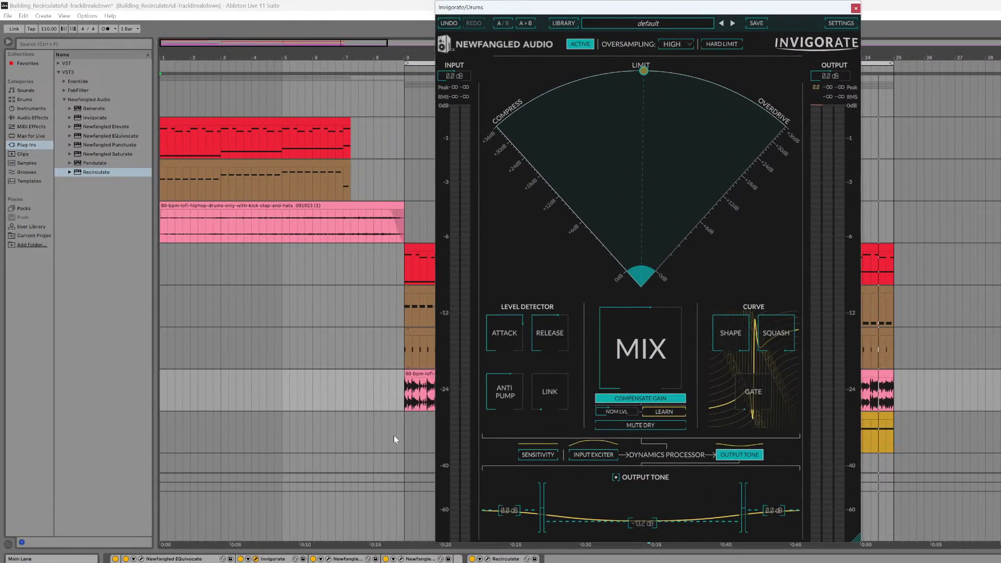
- Switch off the two Newfangled devices between Invigorate and Recirculate in the Drums device chain
{"action": "left_click", "coordinate": [386, 559]}
{"action": "left_click", "coordinate": [312, 559]}
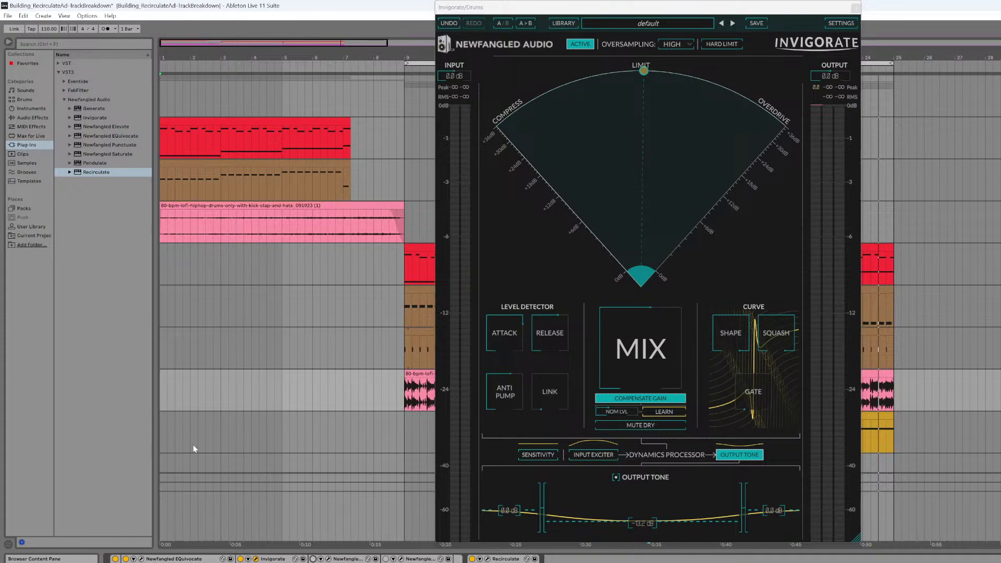
{"action": "left_click", "coordinate": [670, 25]}
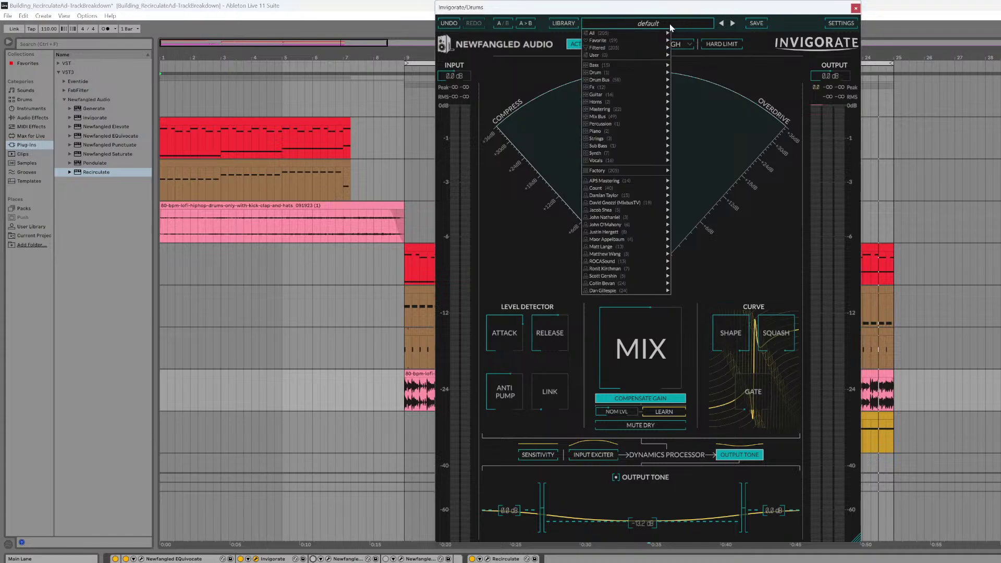
{"action": "mouse_move", "coordinate": [658, 34]}
{"action": "mouse_move", "coordinate": [618, 40]}
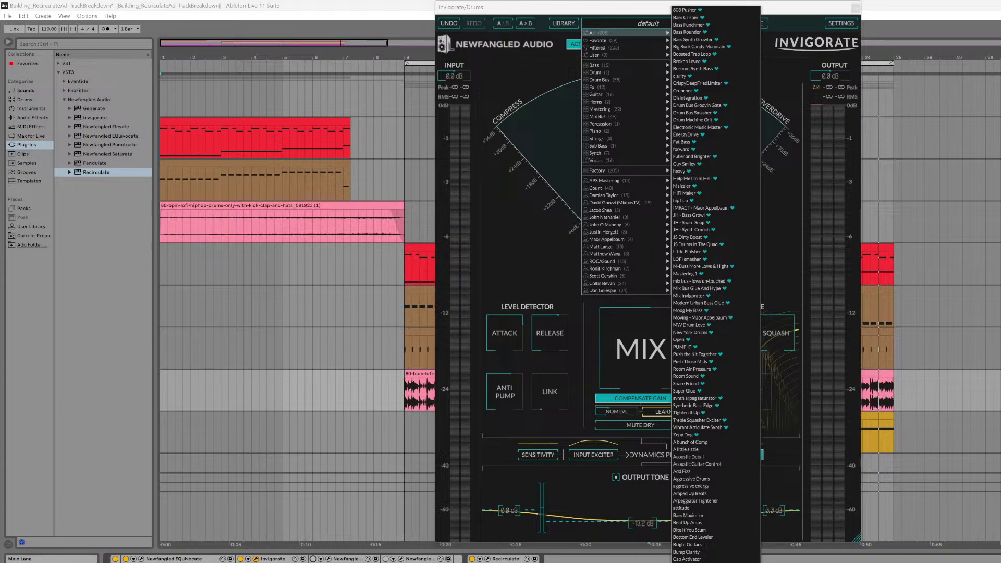
{"action": "left_click", "coordinate": [485, 165]}
- Neutralise Invigorate's dynamics point at 0 dB, with Mix at 100%, Shape at 0%, Squash at 1, and adjusted Level Detector times
{"action": "left_click_drag", "start_coordinate": [643, 74], "coordinate": [640, 281]}
{"action": "left_click_drag", "start_coordinate": [646, 344], "coordinate": [709, 93]}
{"action": "left_click_drag", "start_coordinate": [735, 331], "coordinate": [668, 469]}
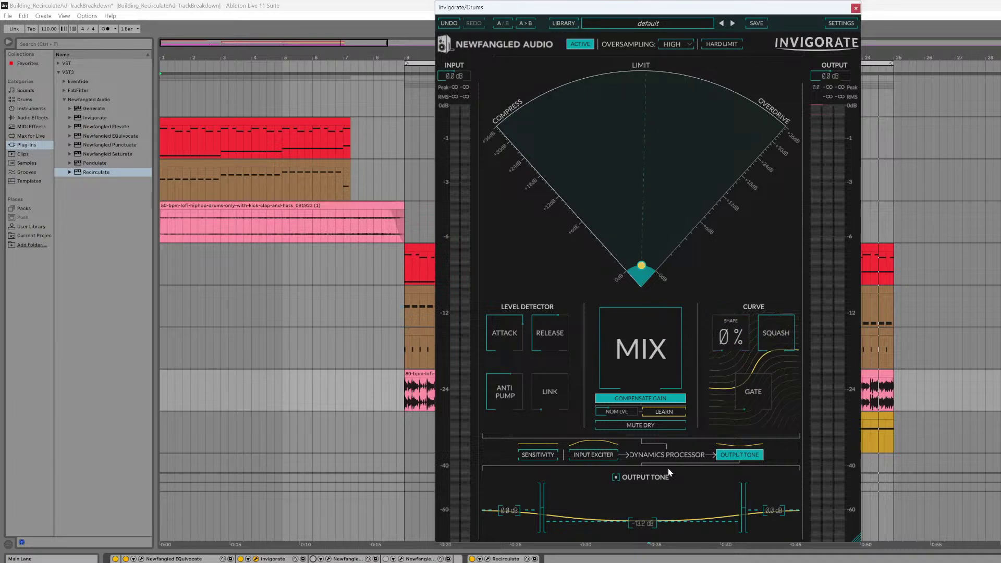
{"action": "left_click_drag", "start_coordinate": [772, 339], "coordinate": [618, 411]}
{"action": "left_click_drag", "start_coordinate": [506, 335], "coordinate": [545, 342]}
- Reset Output Tone's mid band and set all three Input Exciter bands to 0.0 dB
{"action": "left_click_drag", "start_coordinate": [636, 523], "coordinate": [639, 524]}
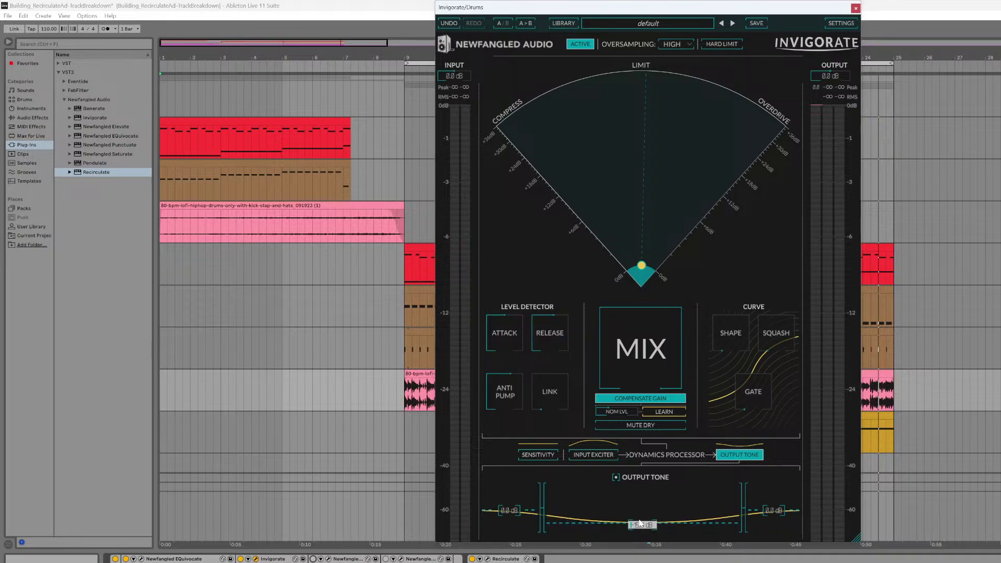
{"action": "left_click", "coordinate": [603, 457]}
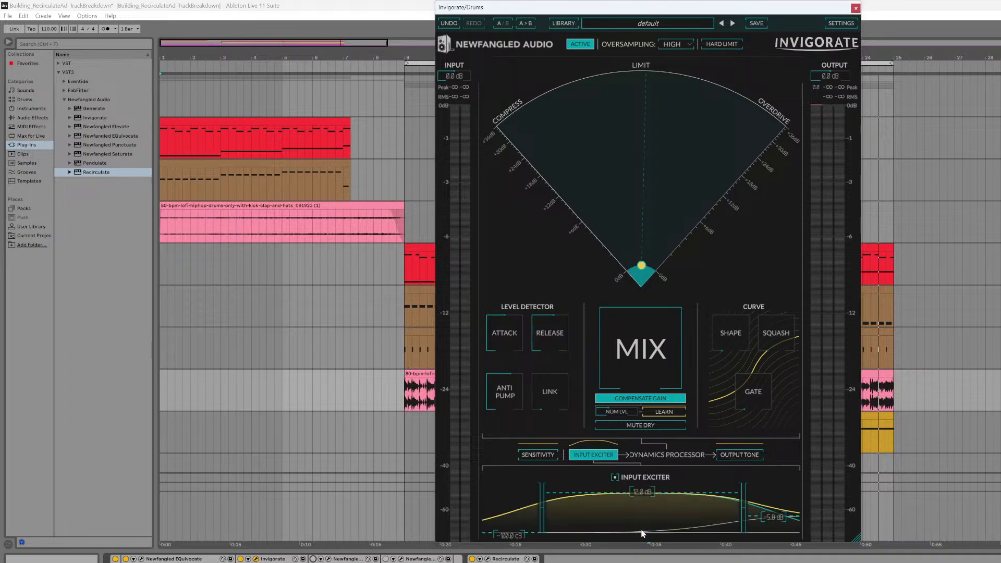
{"action": "double_click", "coordinate": [643, 492]}
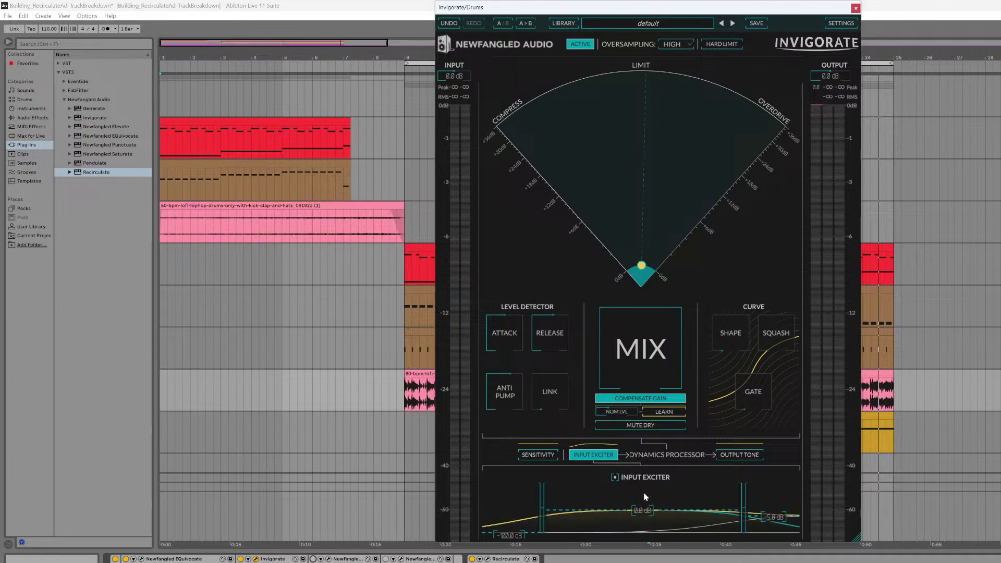
{"action": "left_click", "coordinate": [513, 537]}
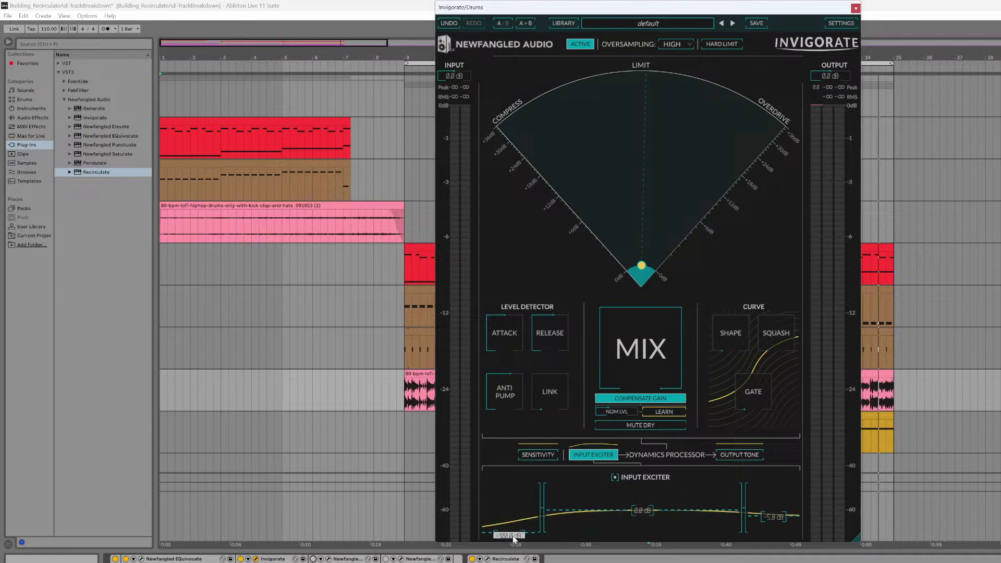
{"action": "double_click", "coordinate": [513, 536]}
{"action": "left_click", "coordinate": [770, 517]}
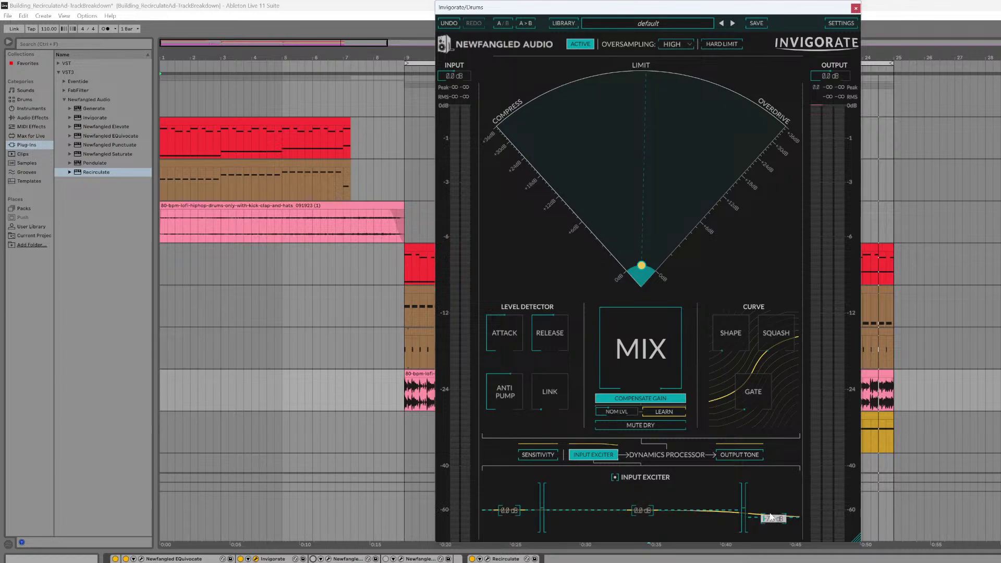
{"action": "double_click", "coordinate": [770, 517]}
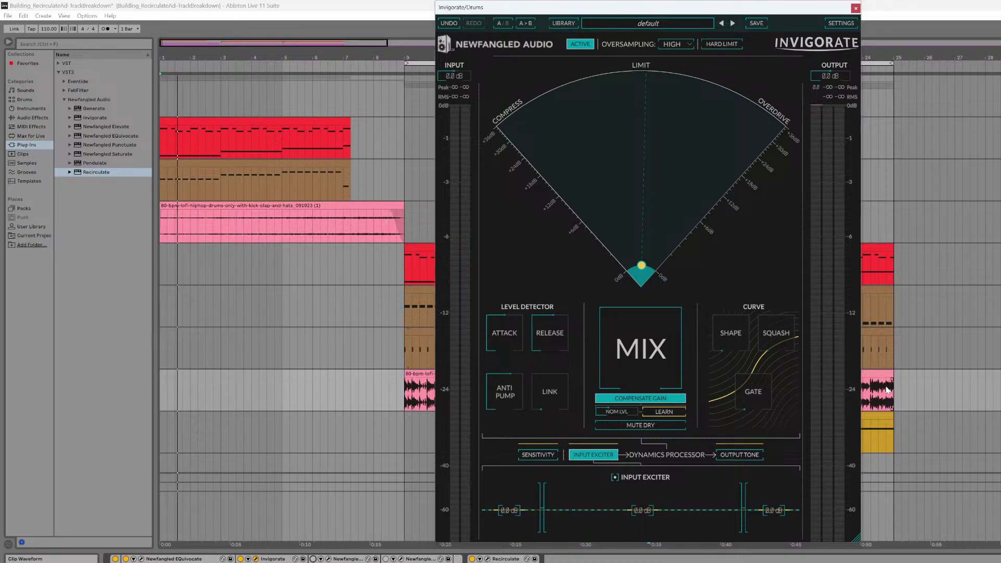
- Play the arrangement from bar 9 and bring the Invigorate window back into full view
{"action": "left_click_drag", "start_coordinate": [537, 12], "coordinate": [712, 124]}
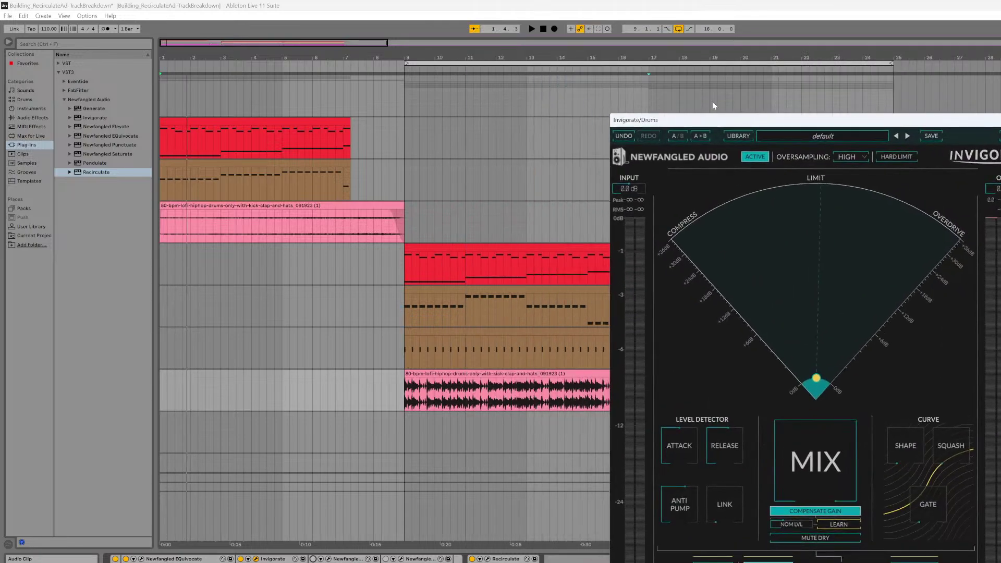
{"action": "left_click", "coordinate": [409, 69]}
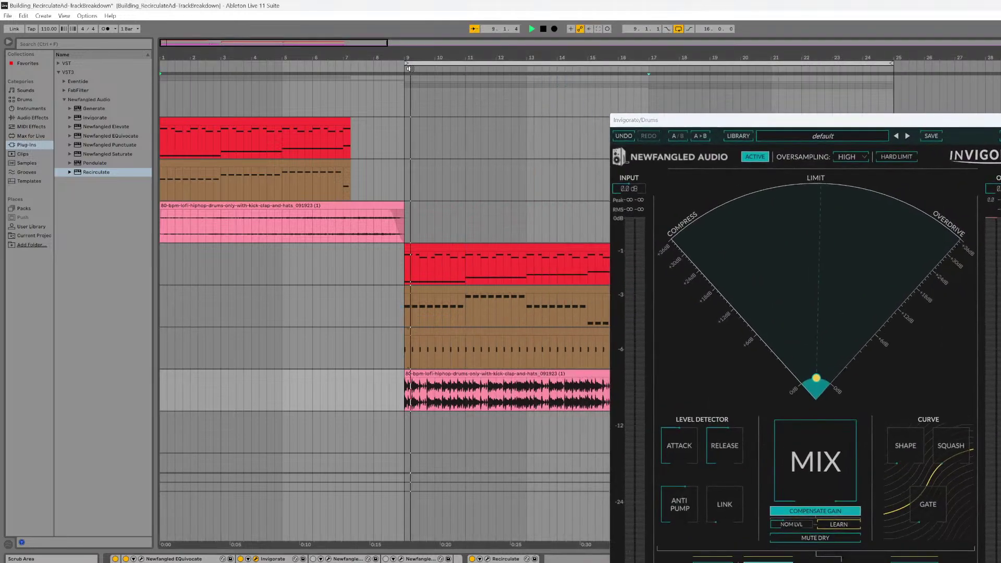
{"action": "left_click_drag", "start_coordinate": [731, 127], "coordinate": [513, 41]}
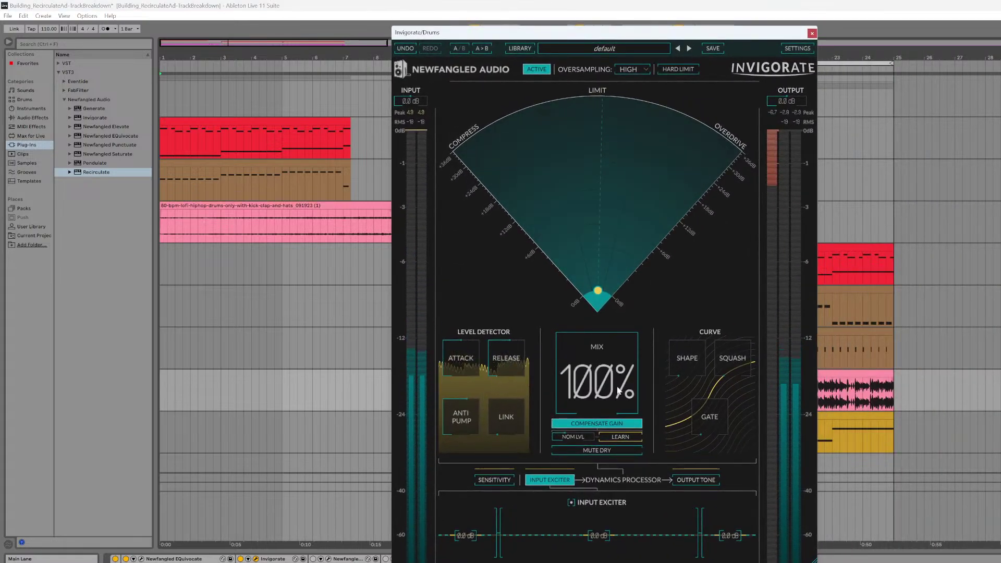
- Learn Invigorate's nominal level from the playing drums and keep Mix at 100%
{"action": "left_click", "coordinate": [613, 436]}
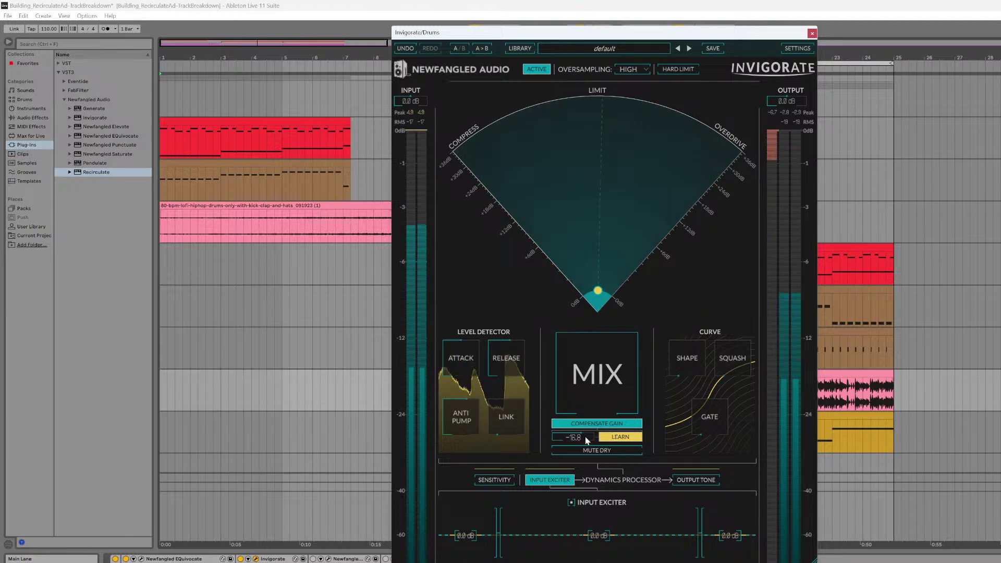
{"action": "left_click", "coordinate": [627, 437]}
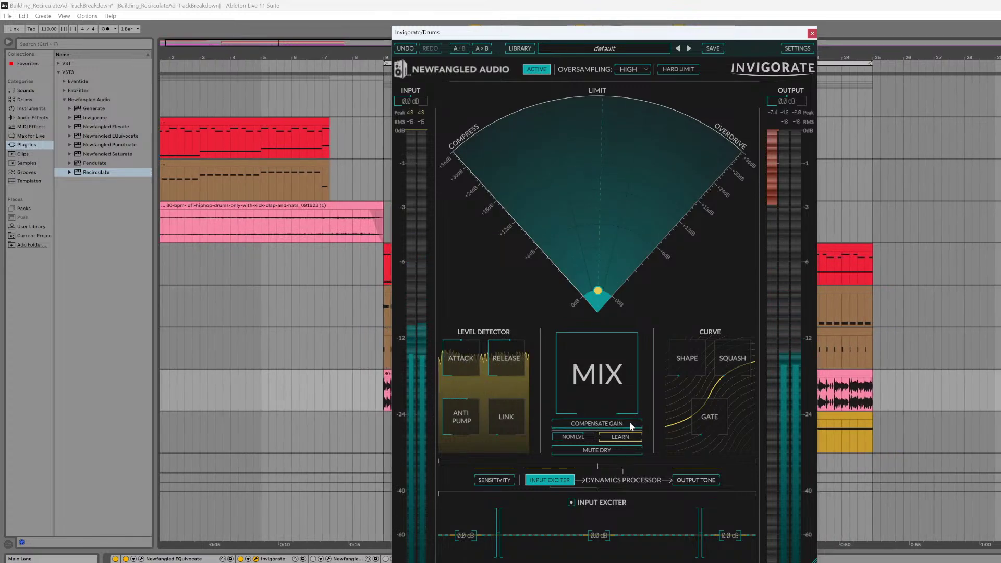
{"action": "left_click_drag", "start_coordinate": [600, 388], "coordinate": [583, 309]}
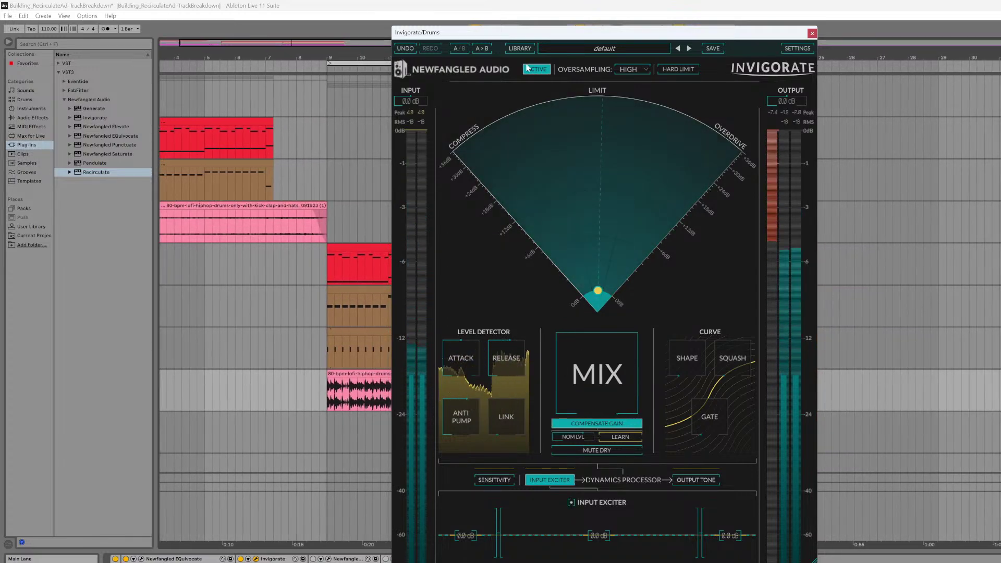
- Play the loop region from bar 9 and push Invigorate's dynamics point high toward Overdrive
{"action": "left_click_drag", "start_coordinate": [492, 32], "coordinate": [682, 75]}
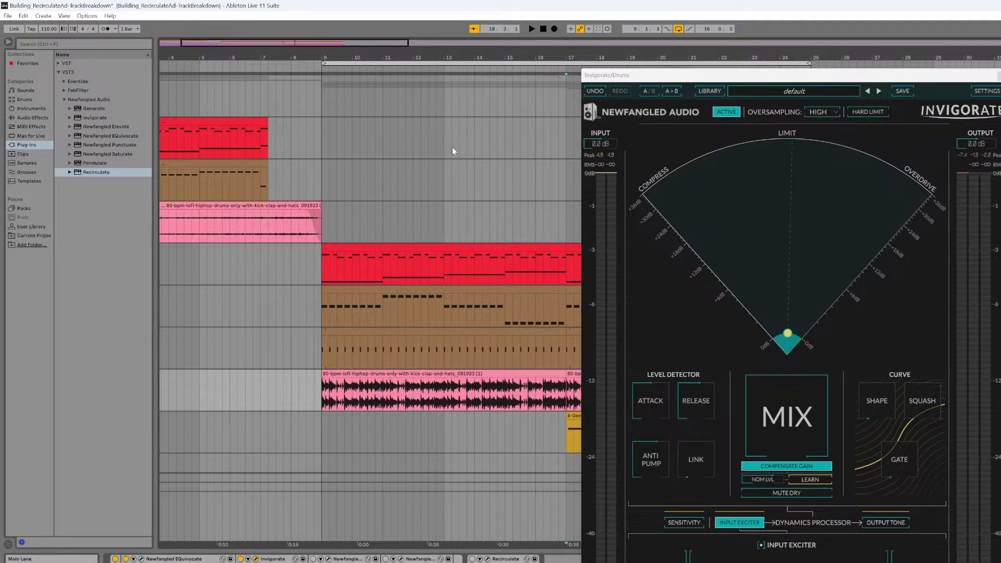
{"action": "left_click", "coordinate": [334, 65]}
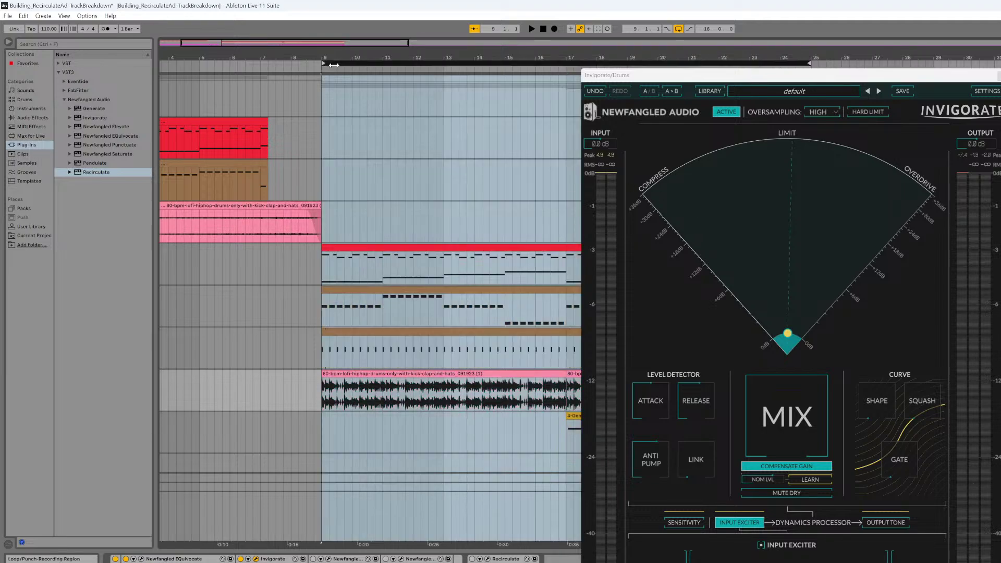
{"action": "key", "text": "space"}
{"action": "left_click_drag", "start_coordinate": [669, 76], "coordinate": [387, 72]}
{"action": "mouse_move", "coordinate": [535, 438]}
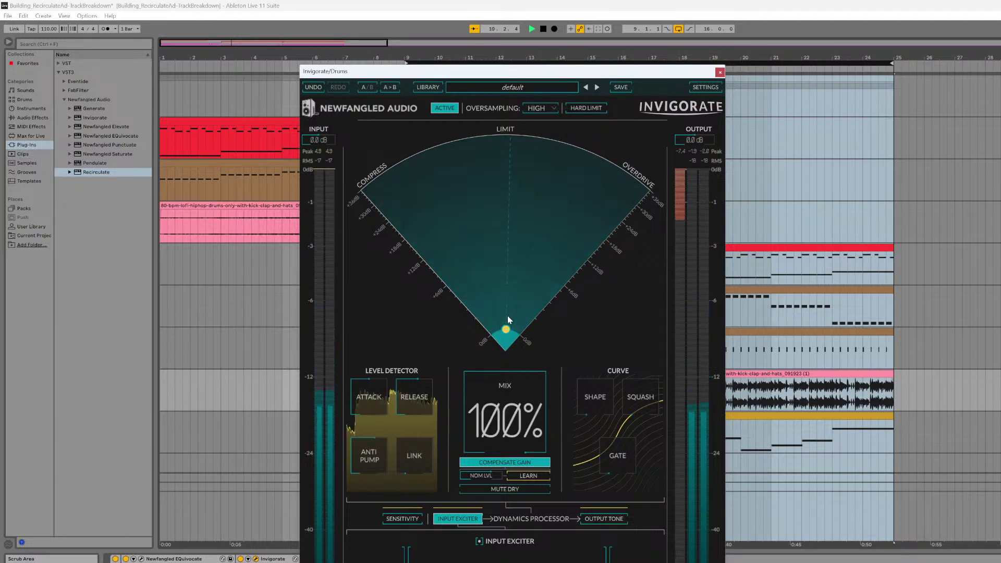
{"action": "mouse_move", "coordinate": [505, 332]}
{"action": "left_mouse_down"}
{"action": "mouse_move", "coordinate": [503, 314]}
{"action": "mouse_move", "coordinate": [584, 187]}
{"action": "mouse_move", "coordinate": [512, 159]}
{"action": "mouse_move", "coordinate": [418, 171]}
{"action": "mouse_move", "coordinate": [419, 201]}
{"action": "mouse_move", "coordinate": [445, 180]}
{"action": "mouse_move", "coordinate": [557, 245]}
{"action": "mouse_move", "coordinate": [633, 206]}
{"action": "mouse_move", "coordinate": [599, 204]}
{"action": "left_mouse_up"}
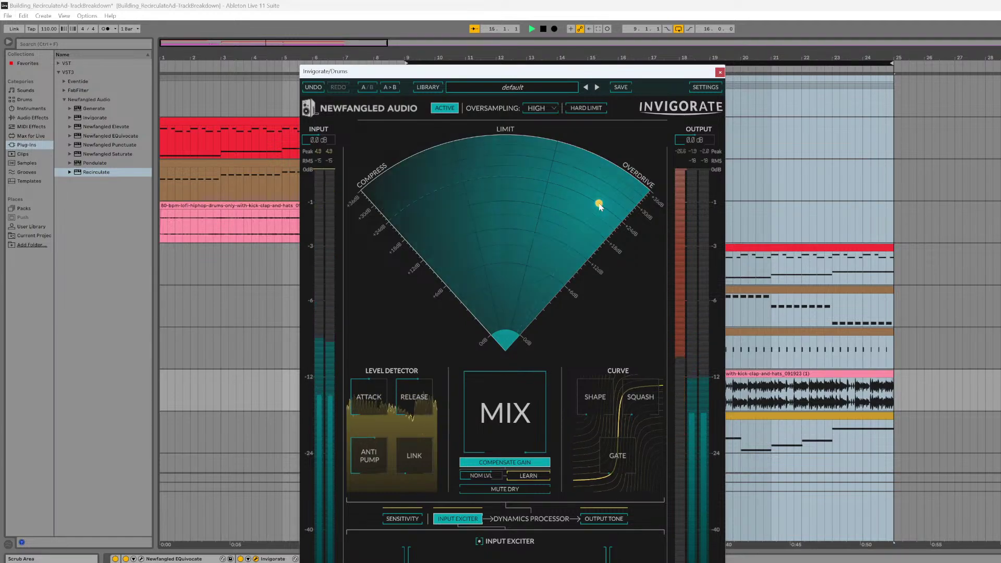
- Adjust the Curve section's Shape, set Squash to 8, and set Gate to -87
{"action": "mouse_move", "coordinate": [606, 409]}
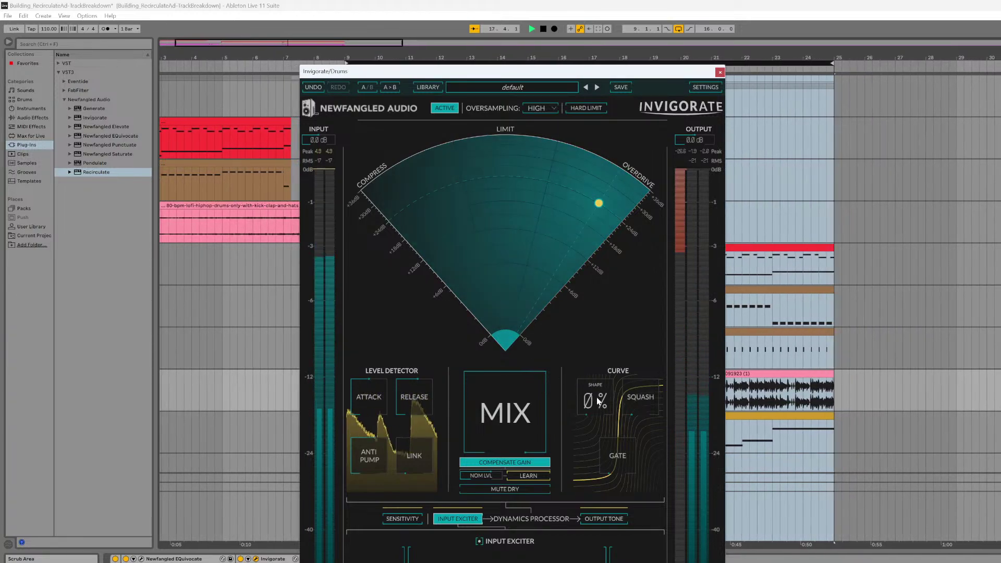
{"action": "mouse_move", "coordinate": [597, 401]}
{"action": "left_mouse_down"}
{"action": "mouse_move", "coordinate": [599, 386]}
{"action": "mouse_move", "coordinate": [597, 401]}
{"action": "left_mouse_up"}
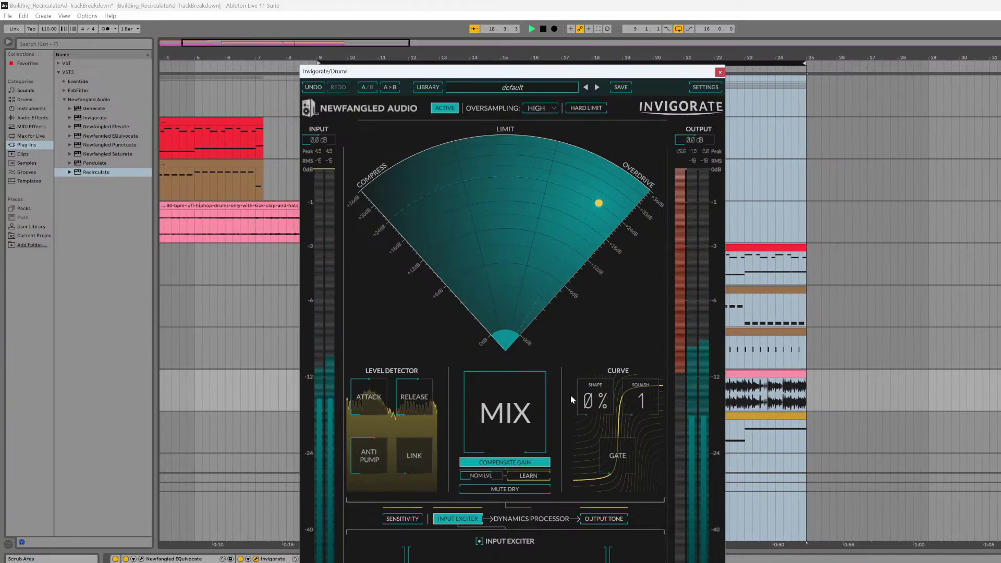
{"action": "mouse_move", "coordinate": [635, 406]}
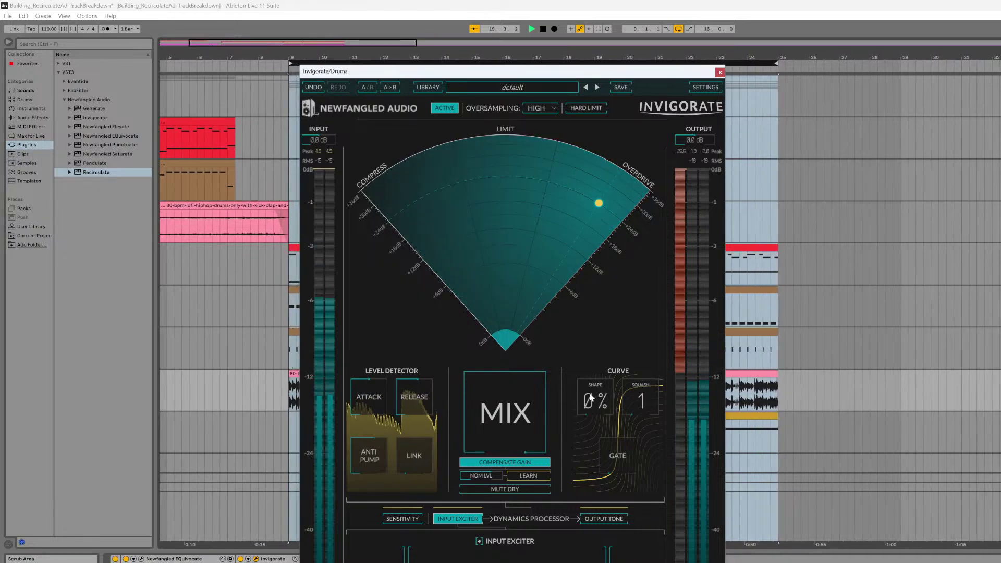
{"action": "left_click_drag", "start_coordinate": [596, 401], "coordinate": [599, 356]}
{"action": "mouse_move", "coordinate": [658, 313]}
{"action": "left_mouse_down"}
{"action": "mouse_move", "coordinate": [671, 294]}
{"action": "mouse_move", "coordinate": [666, 305]}
{"action": "left_mouse_up"}
{"action": "left_click_drag", "start_coordinate": [599, 398], "coordinate": [637, 415]}
{"action": "mouse_move", "coordinate": [623, 457]}
{"action": "left_mouse_down"}
{"action": "mouse_move", "coordinate": [627, 430]}
{"action": "mouse_move", "coordinate": [621, 451]}
{"action": "mouse_move", "coordinate": [623, 438]}
{"action": "left_mouse_up"}
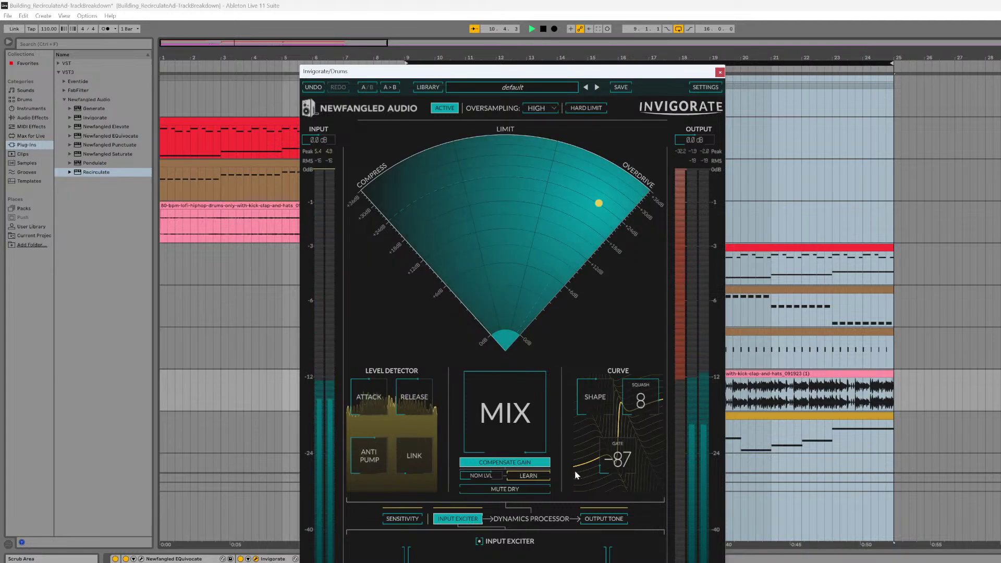
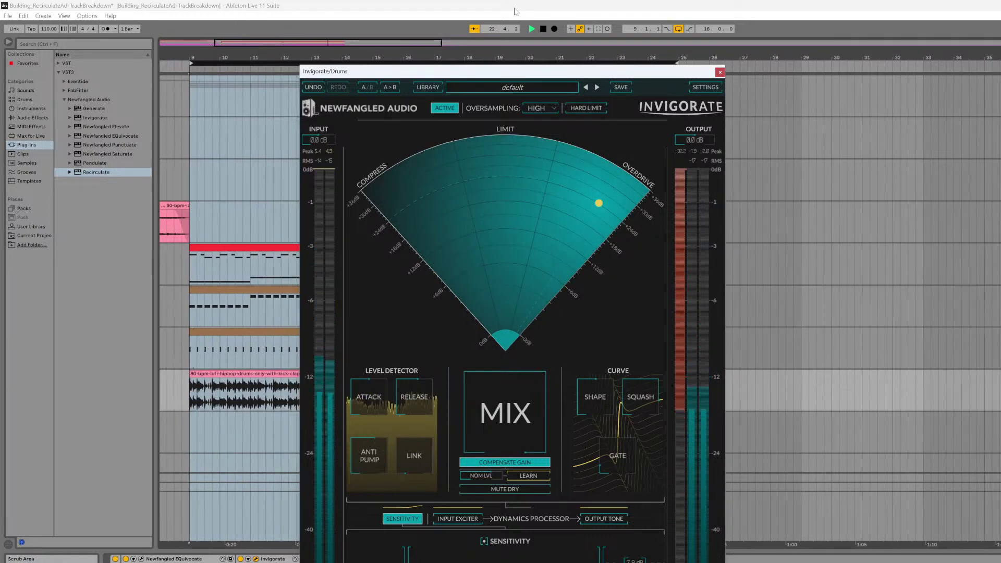
- Move and shrink the Invigorate window to show its lower section, and lower Sensitivity's high band to 0.4 dB
{"action": "left_click_drag", "start_coordinate": [514, 68], "coordinate": [452, 24]}
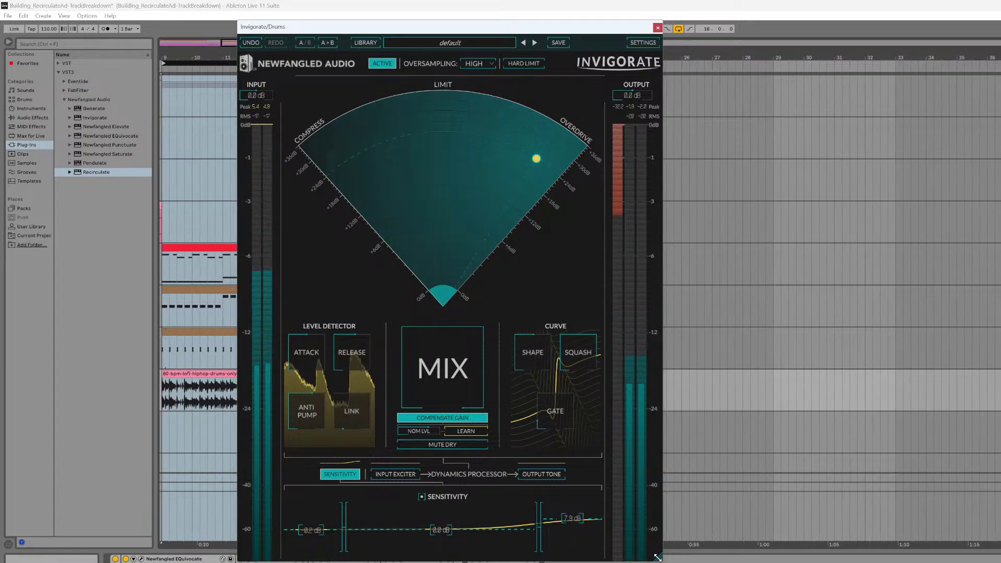
{"action": "left_click_drag", "start_coordinate": [654, 543], "coordinate": [630, 516]}
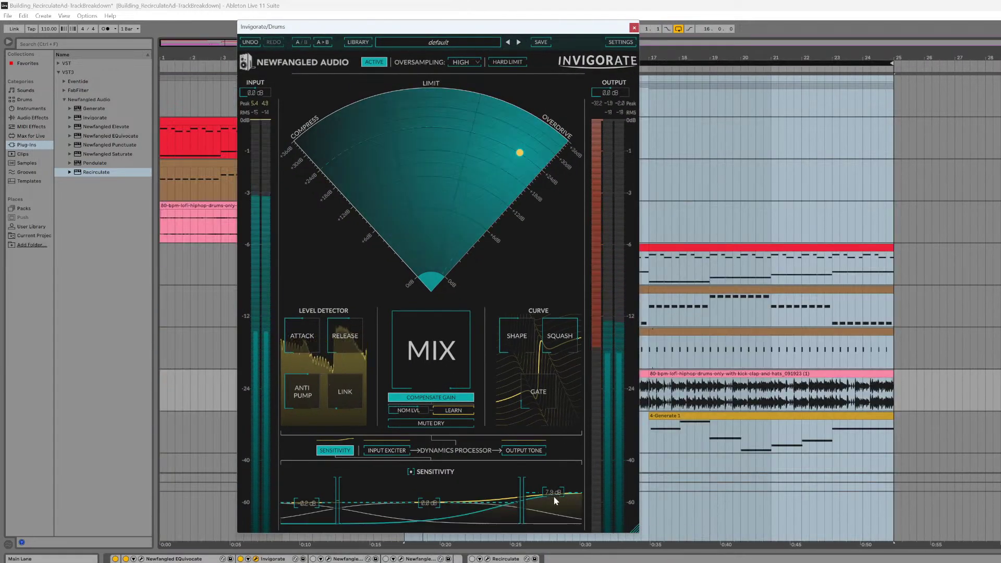
{"action": "left_click_drag", "start_coordinate": [555, 496], "coordinate": [557, 504]}
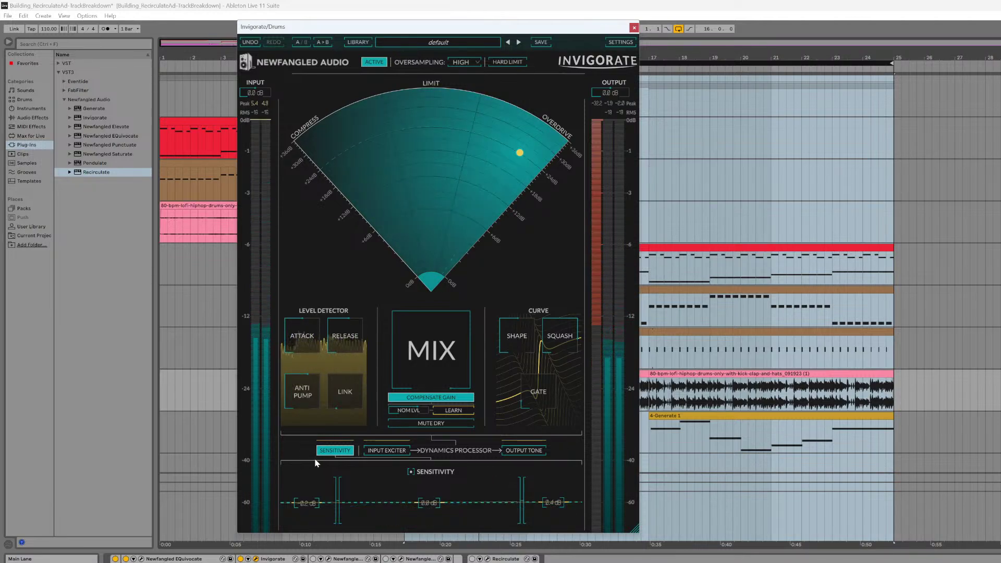
- Try boosting the Input Exciter's high band, and raise Sensitivity's high band to about 5 dB
{"action": "left_click", "coordinate": [374, 448]}
{"action": "mouse_move", "coordinate": [554, 501]}
{"action": "left_mouse_down"}
{"action": "mouse_move", "coordinate": [556, 489]}
{"action": "mouse_move", "coordinate": [555, 501]}
{"action": "left_mouse_up"}
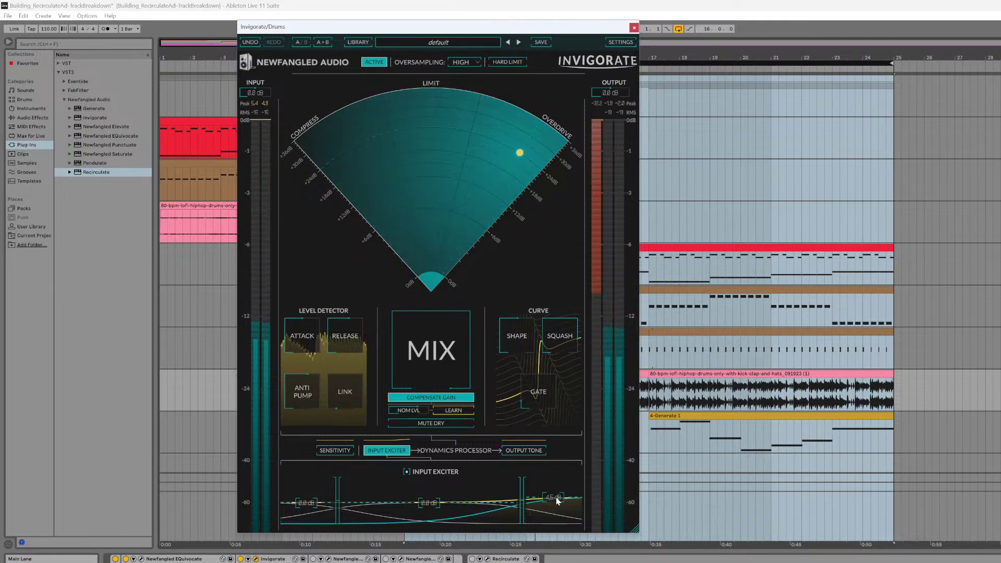
{"action": "left_click", "coordinate": [328, 450]}
{"action": "left_click_drag", "start_coordinate": [555, 501], "coordinate": [558, 496]}
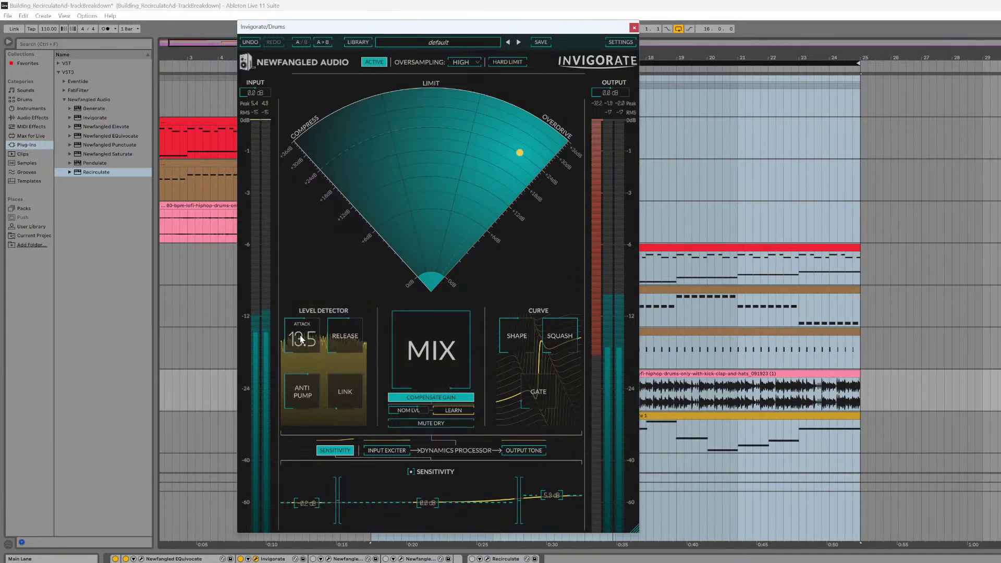
- Adjust the Level Detector's Attack and set its Release to 33.4
{"action": "left_click_drag", "start_coordinate": [300, 337], "coordinate": [358, 331]}
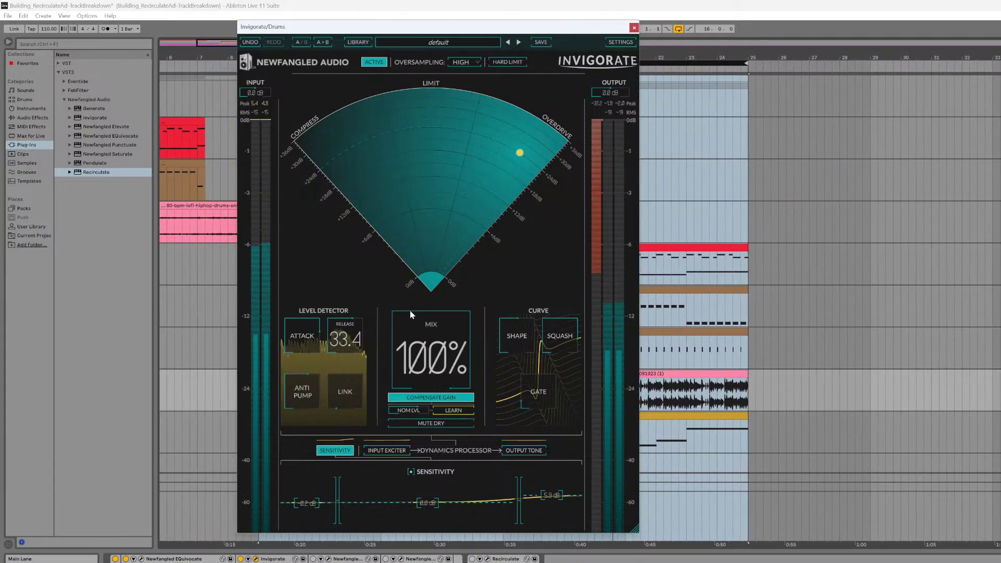
- Compare the drums with and without Invigorate by lowering Mix to 0%, restoring it, and bypassing and reactivating the effect
{"action": "left_click_drag", "start_coordinate": [430, 365], "coordinate": [412, 459]}
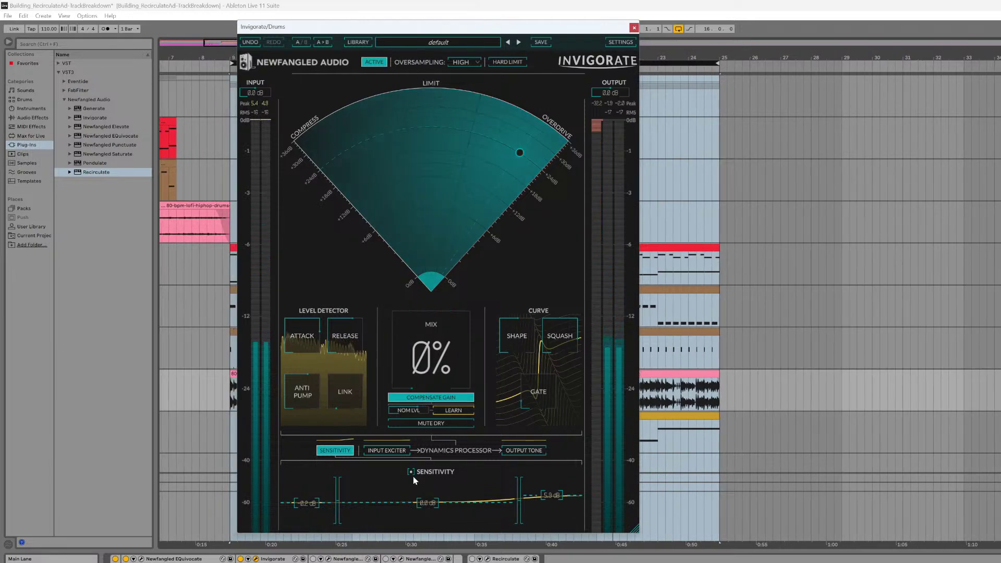
{"action": "left_click_drag", "start_coordinate": [400, 535], "coordinate": [405, 377]}
{"action": "left_click", "coordinate": [375, 62]}
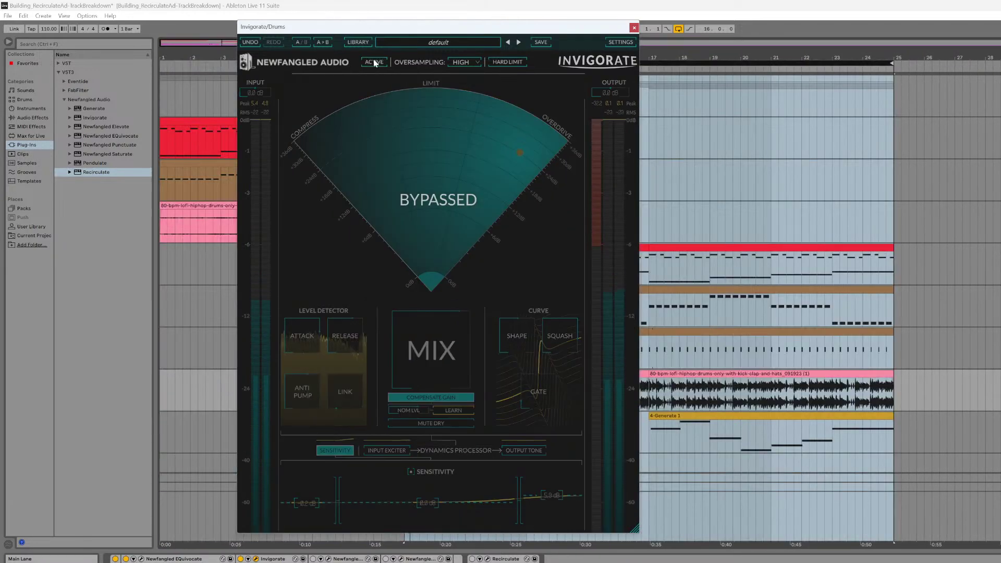
{"action": "left_click", "coordinate": [373, 61]}
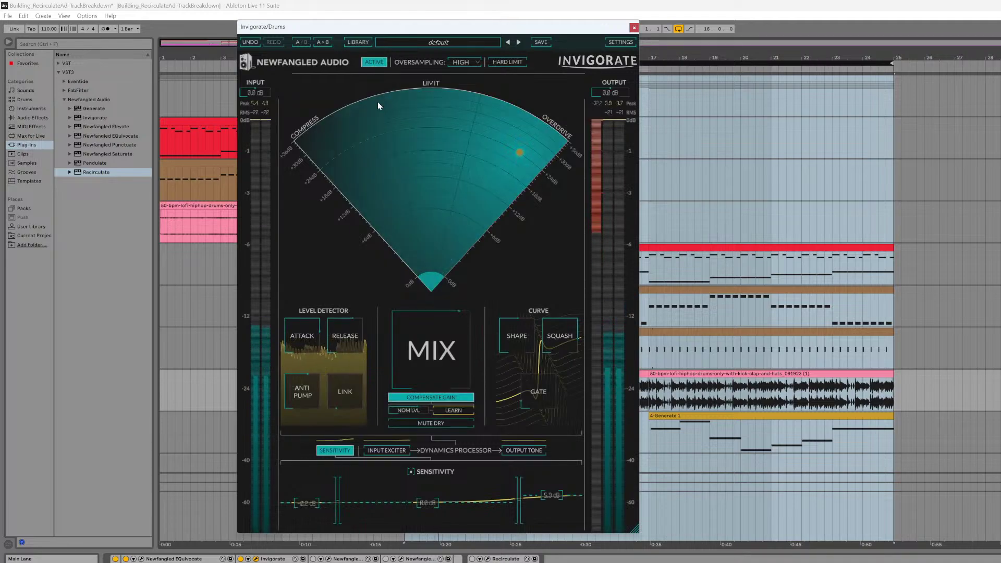
- Rebalance Invigorate's Mix, move the dynamics point from Overdrive toward Limit, and compare the result against bypass
{"action": "left_click_drag", "start_coordinate": [450, 330], "coordinate": [447, 364]}
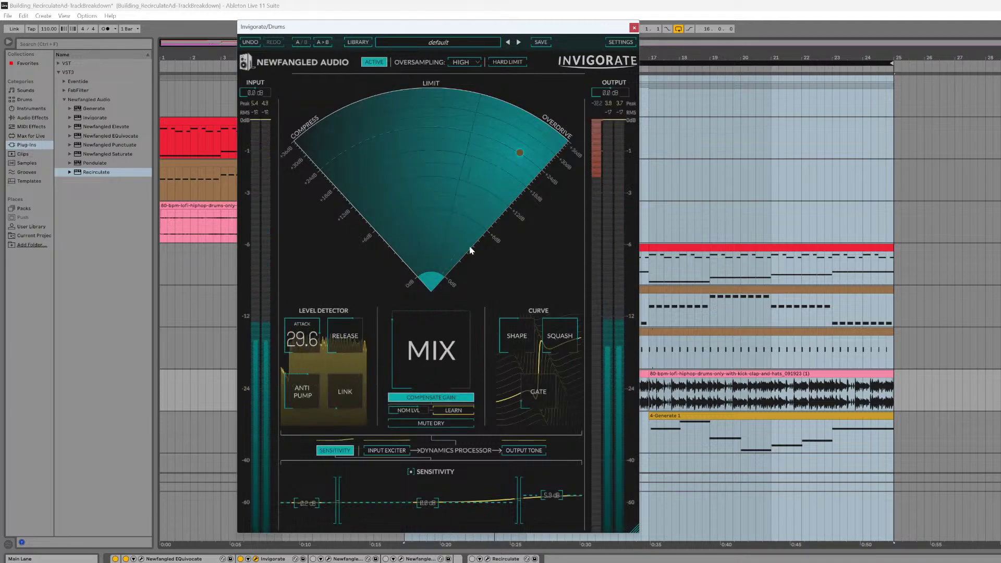
{"action": "left_click_drag", "start_coordinate": [520, 153], "coordinate": [481, 135]}
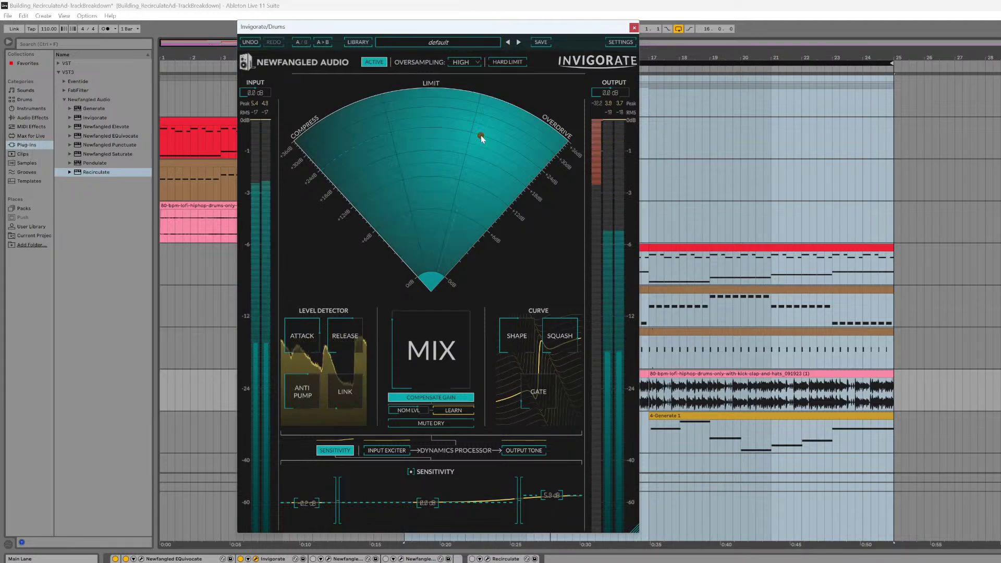
{"action": "left_click_drag", "start_coordinate": [459, 322], "coordinate": [455, 292]}
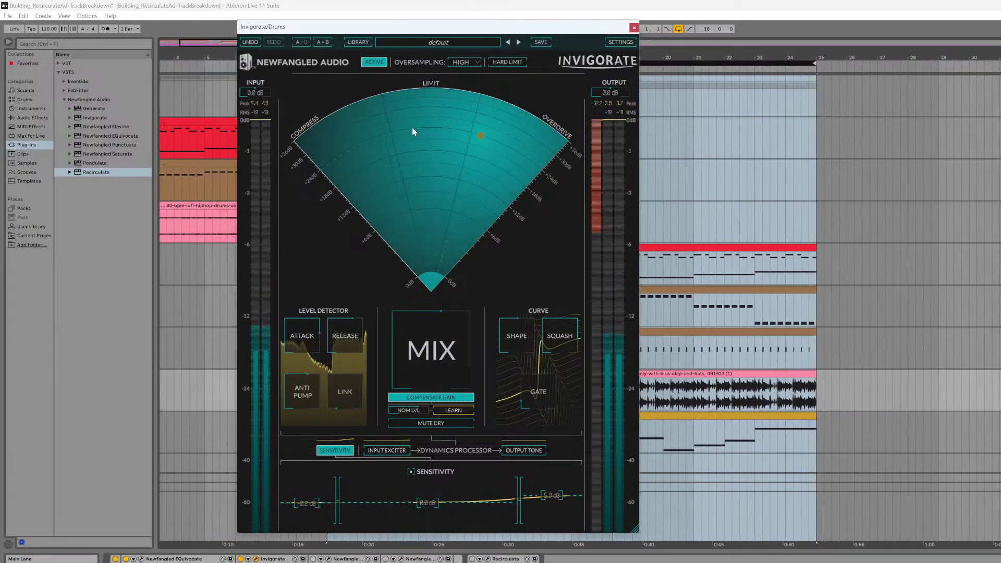
{"action": "left_click", "coordinate": [367, 63]}
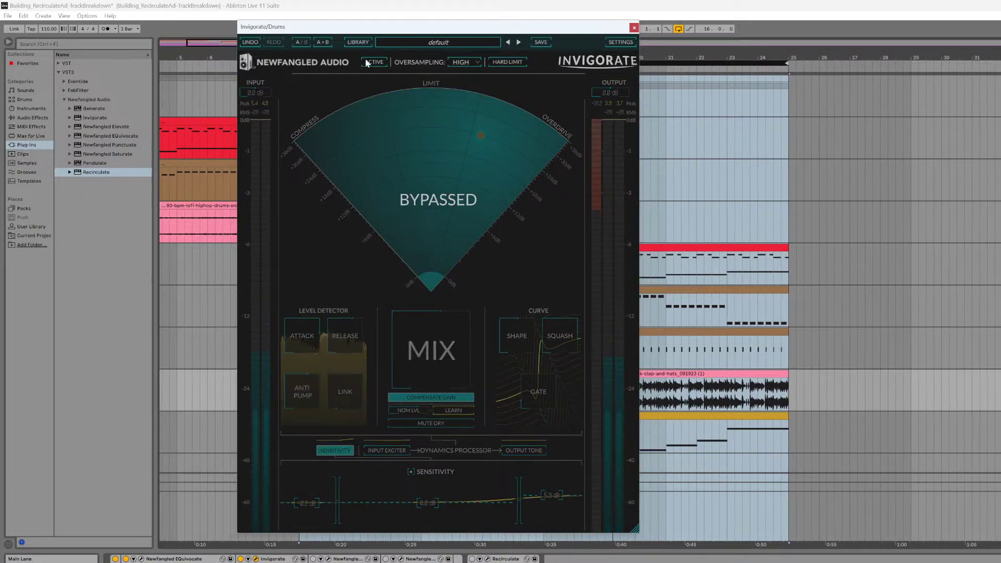
{"action": "left_click", "coordinate": [367, 63]}
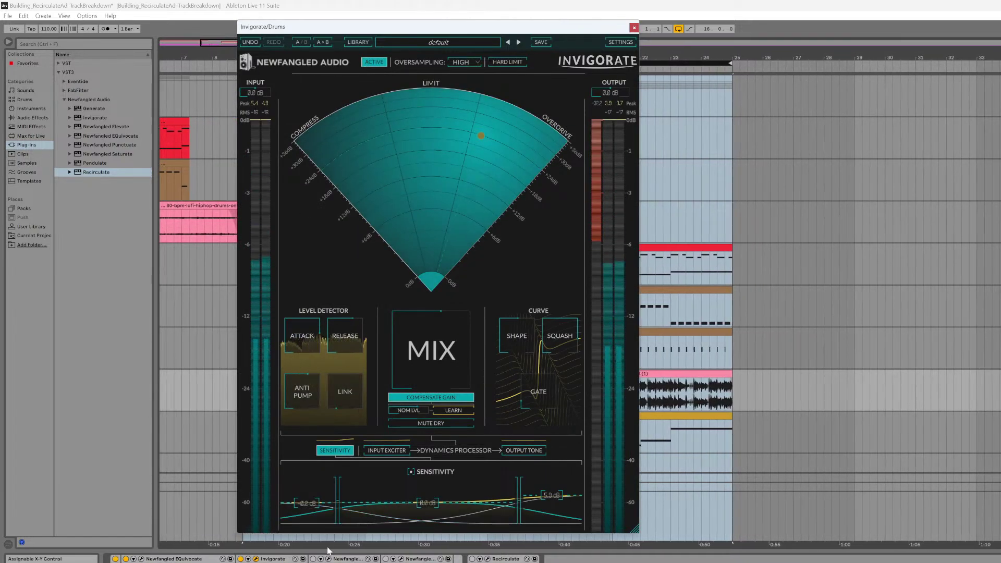
- Enable Punctuate and Saturate on the Drums track, and set Punctuate's Transient Emphasis to 32%
{"action": "left_click", "coordinate": [313, 559]}
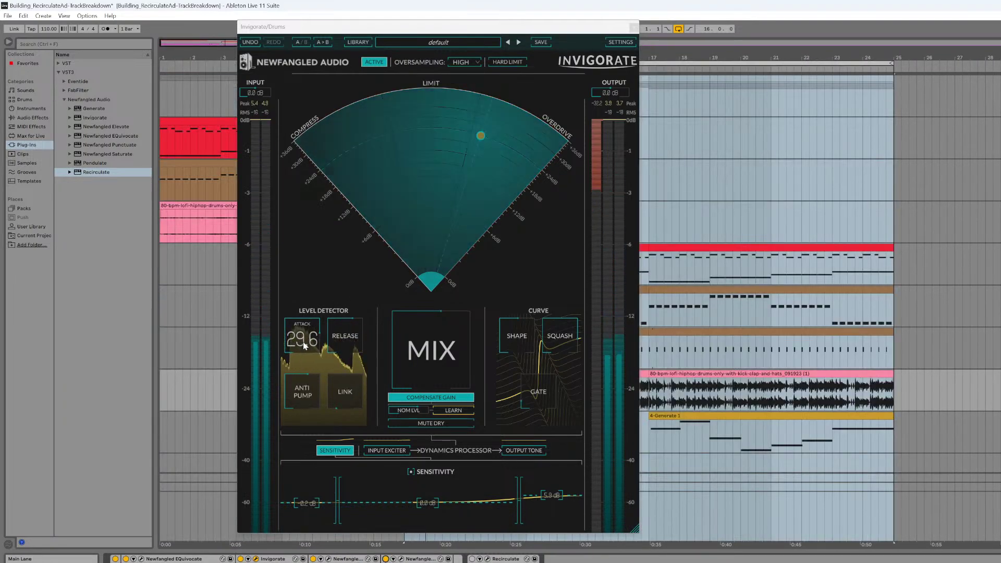
{"action": "left_click", "coordinate": [328, 558]}
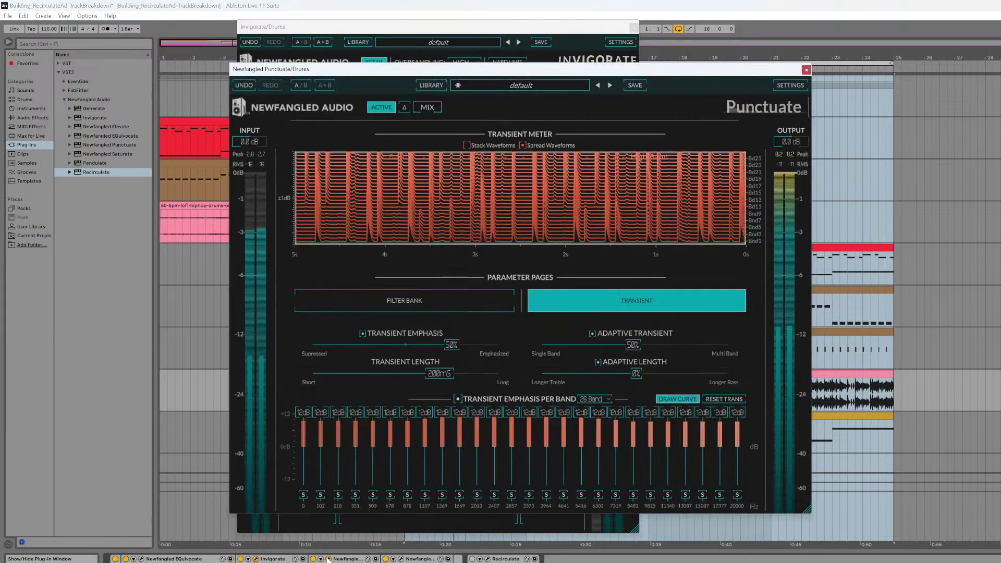
{"action": "mouse_move", "coordinate": [458, 347]}
{"action": "left_mouse_down"}
{"action": "mouse_move", "coordinate": [429, 346]}
{"action": "mouse_move", "coordinate": [438, 345]}
{"action": "left_mouse_up"}
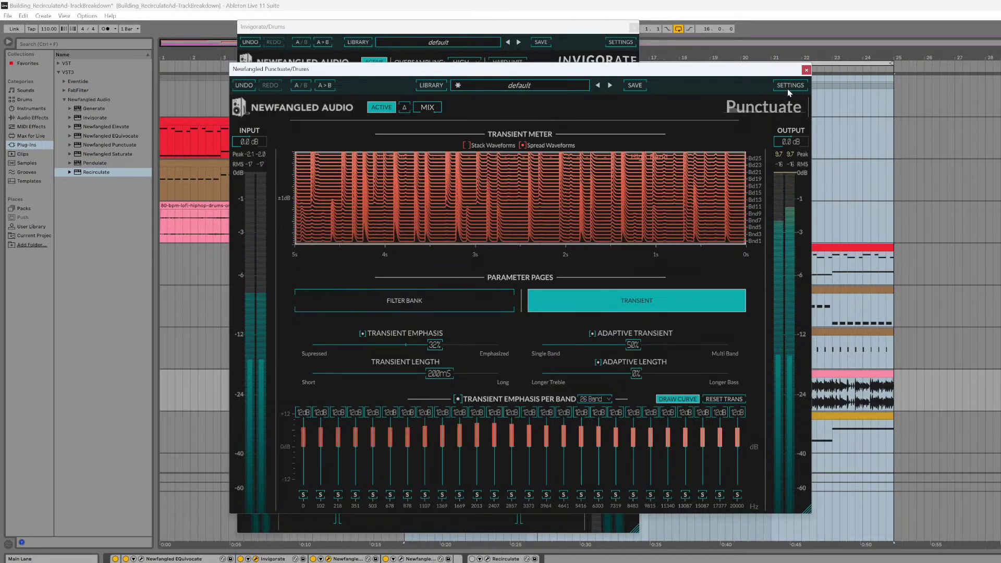
{"action": "left_click", "coordinate": [806, 70]}
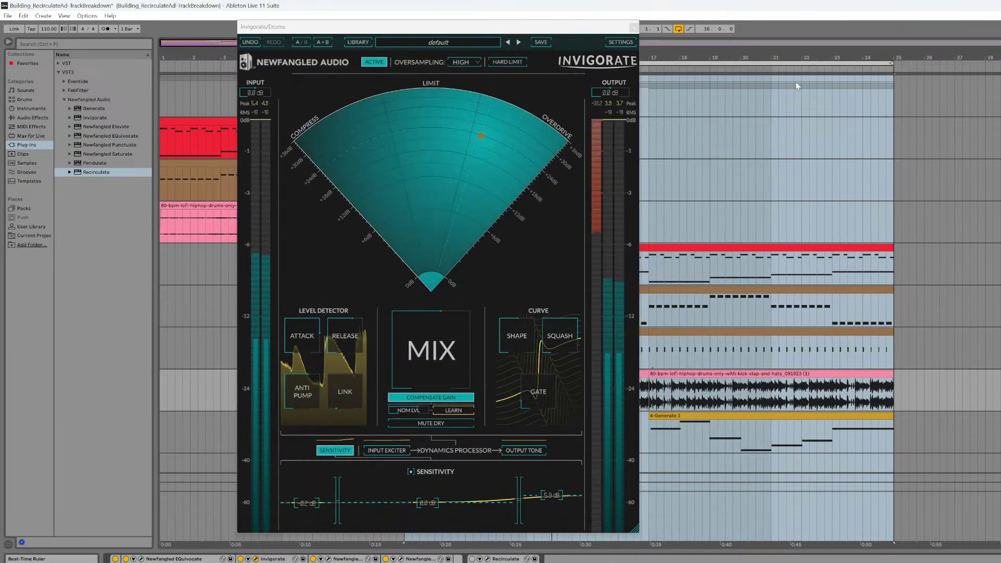
- Open and close Saturate's window, and switch Invigorate to its B settings
{"action": "left_click", "coordinate": [401, 559]}
{"action": "left_click", "coordinate": [401, 559]}
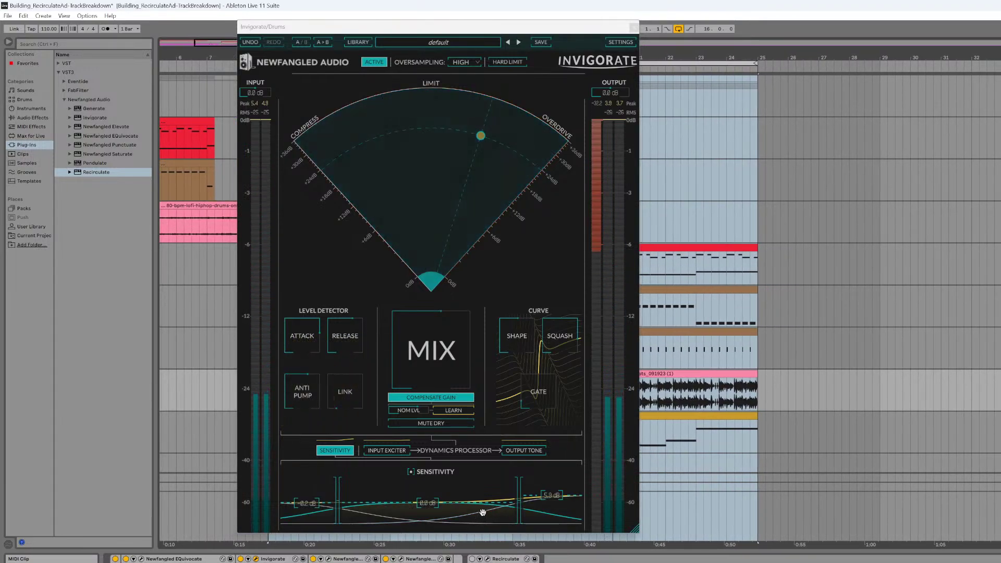
{"action": "left_click", "coordinate": [301, 42]}
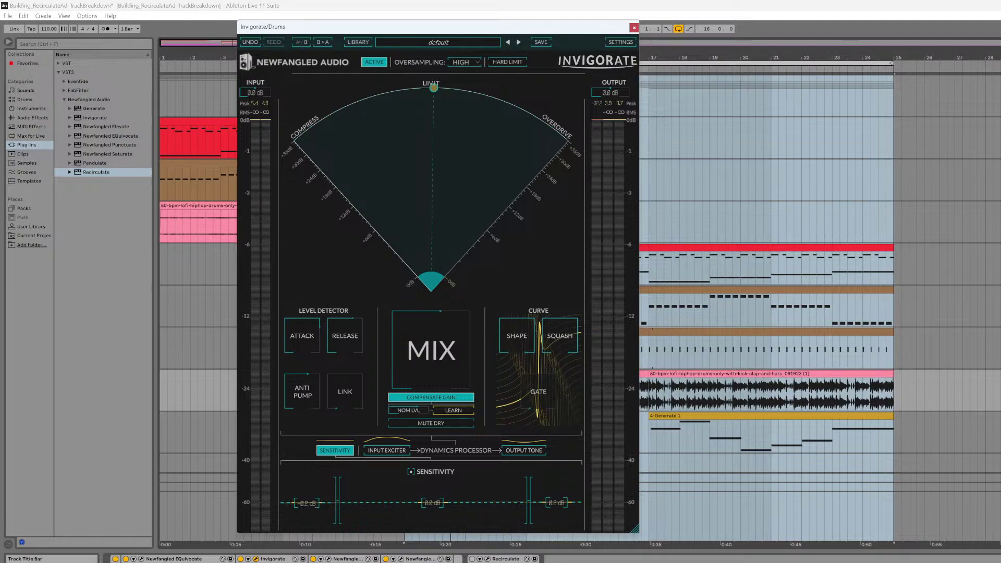
- Open Saturate on the Drums track, raise its Ceiling to 0.0 dB, and set Drive to 3.4 dB
{"action": "left_click", "coordinate": [401, 558]}
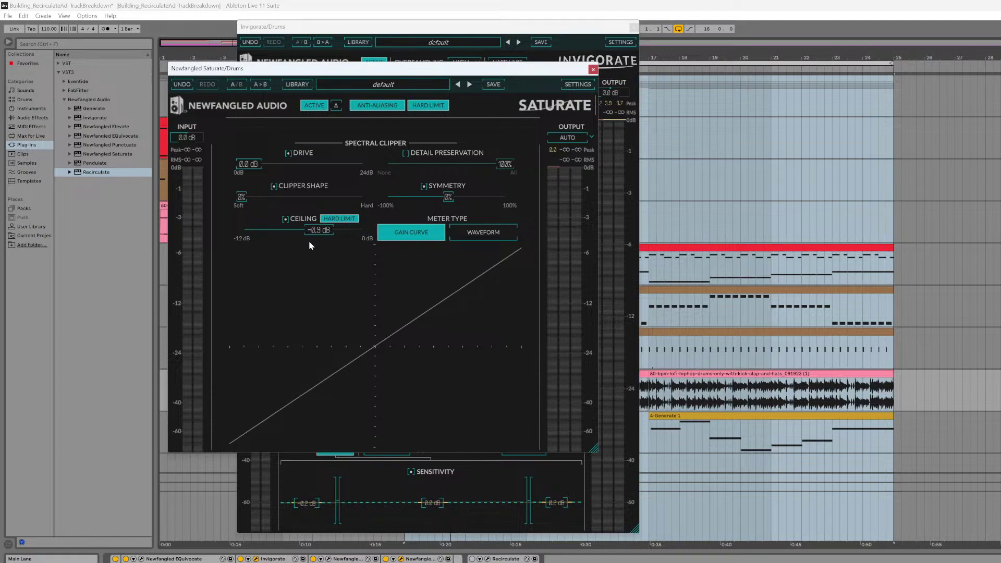
{"action": "left_click_drag", "start_coordinate": [323, 230], "coordinate": [346, 229]}
{"action": "left_click", "coordinate": [573, 137]}
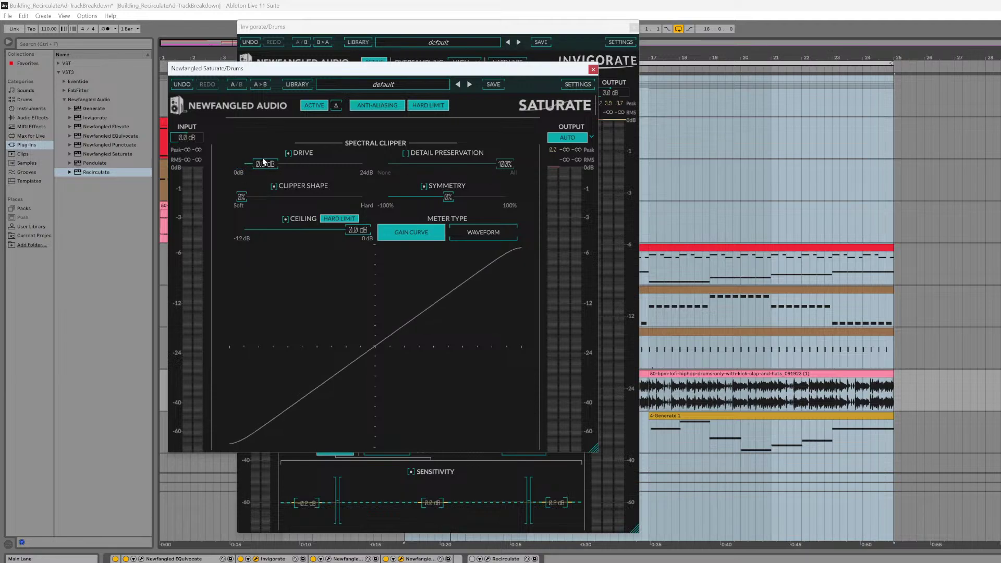
{"action": "left_click_drag", "start_coordinate": [288, 163], "coordinate": [293, 162]}
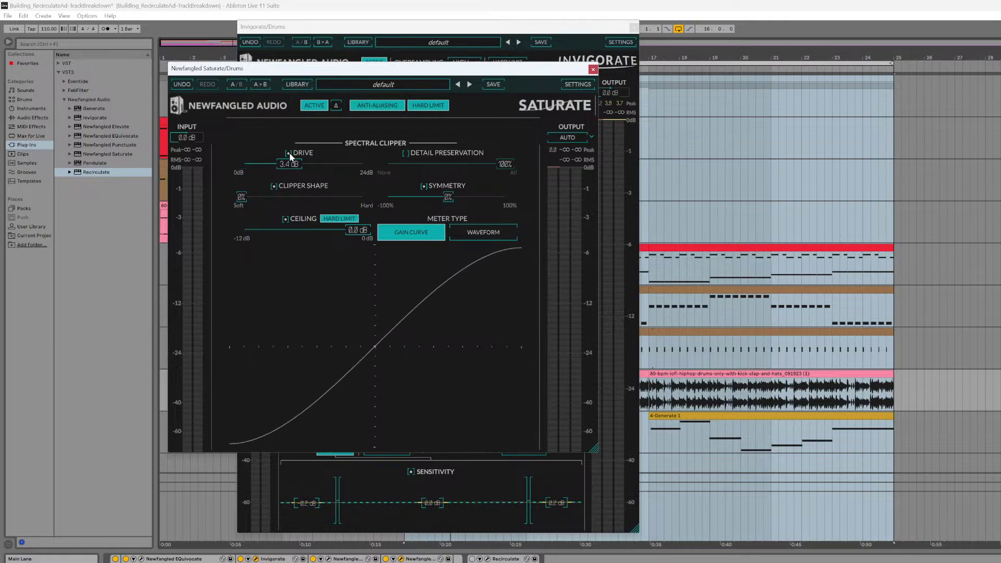
- Try Saturate's Ceiling at -0.9 dB, return it to 0.0 dB, and set Symmetry to about 58%
{"action": "left_click_drag", "start_coordinate": [369, 240], "coordinate": [315, 237]}
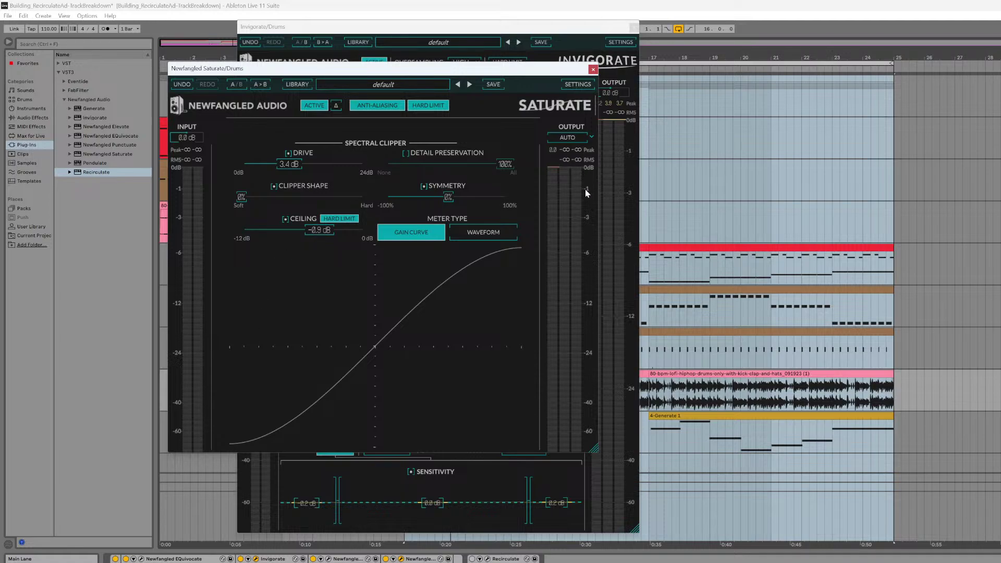
{"action": "left_click_drag", "start_coordinate": [319, 230], "coordinate": [394, 228]}
{"action": "left_click_drag", "start_coordinate": [307, 244], "coordinate": [482, 194]}
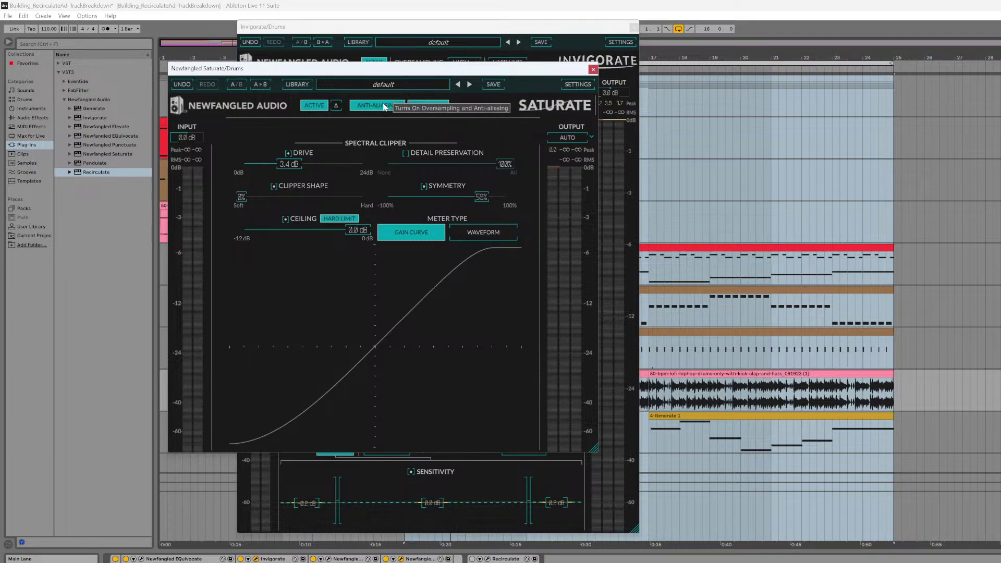
- Toggle Hard Limit and Anti-Aliasing off and back on in Saturate
{"action": "left_click", "coordinate": [434, 106]}
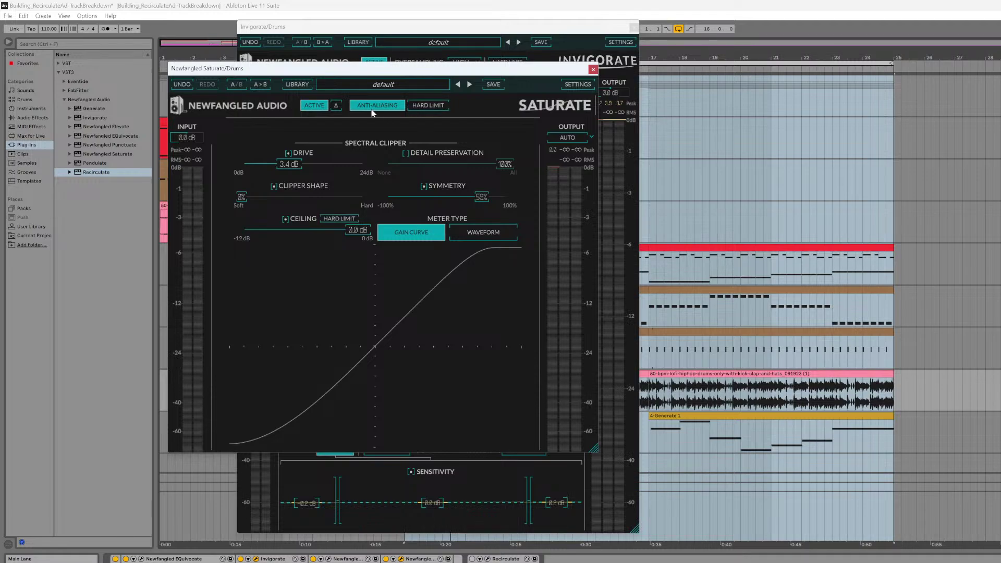
{"action": "left_click", "coordinate": [377, 107]}
{"action": "left_click", "coordinate": [377, 106]}
{"action": "left_click", "coordinate": [441, 106]}
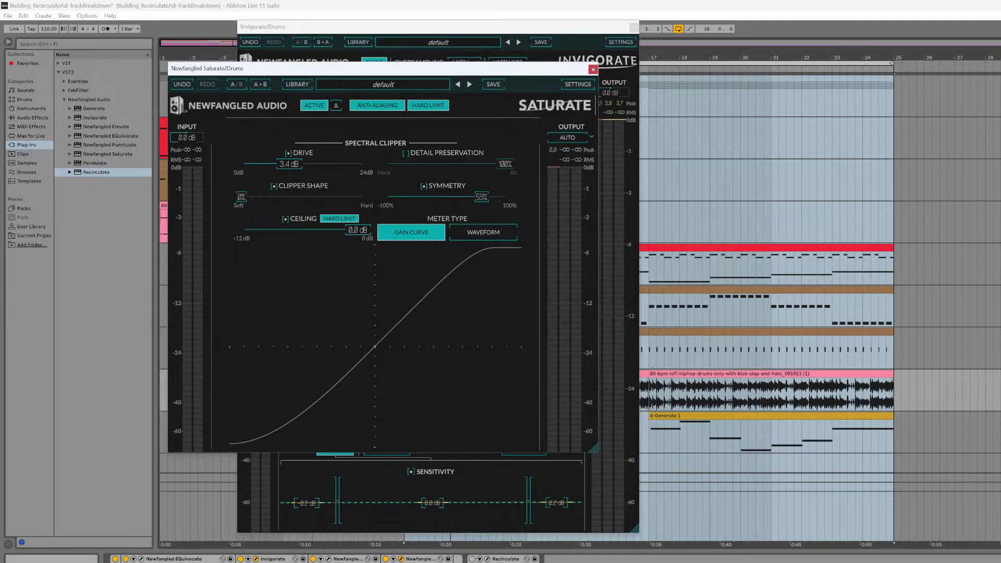
- Switch to OBS Studio to view the live stream's chat
{"action": "key", "text": "alt+Tab"}
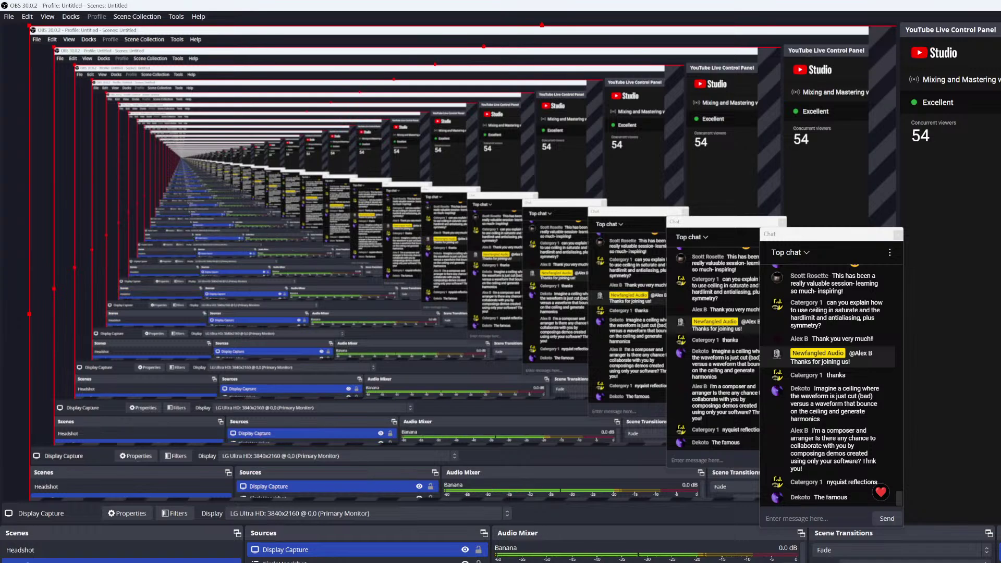